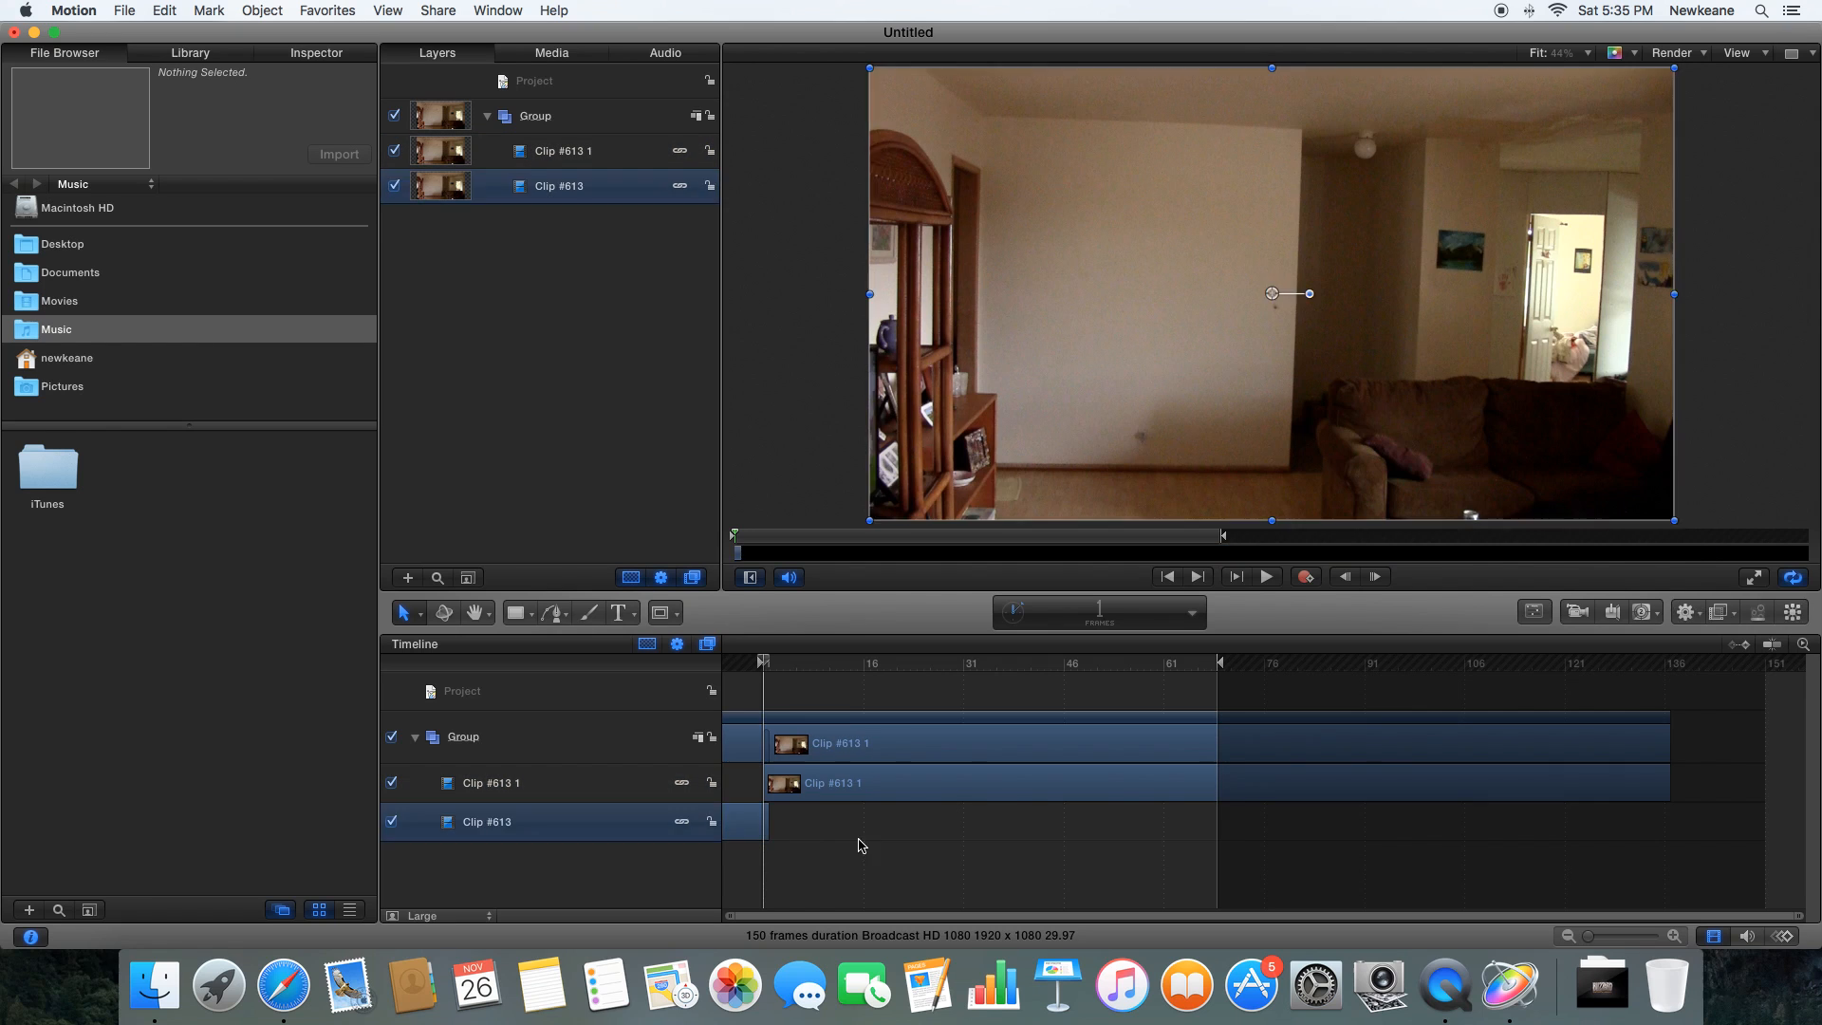
- Delete the leftover Clip #613 sliver before the start of the timeline and split the remaining clip at frame 57
{"action": "key", "text": "Delete"}
{"action": "left_click_drag", "start_coordinate": [1082, 667], "coordinate": [1138, 666]}
{"action": "left_click", "coordinate": [1147, 747]}
{"action": "left_click", "coordinate": [169, 8]}
{"action": "left_click", "coordinate": [185, 237]}
- Set the speed of the segment before the split to about 509% and move the following segment to start right after it at frame 12
{"action": "left_click", "coordinate": [1054, 836]}
{"action": "left_click", "coordinate": [305, 54]}
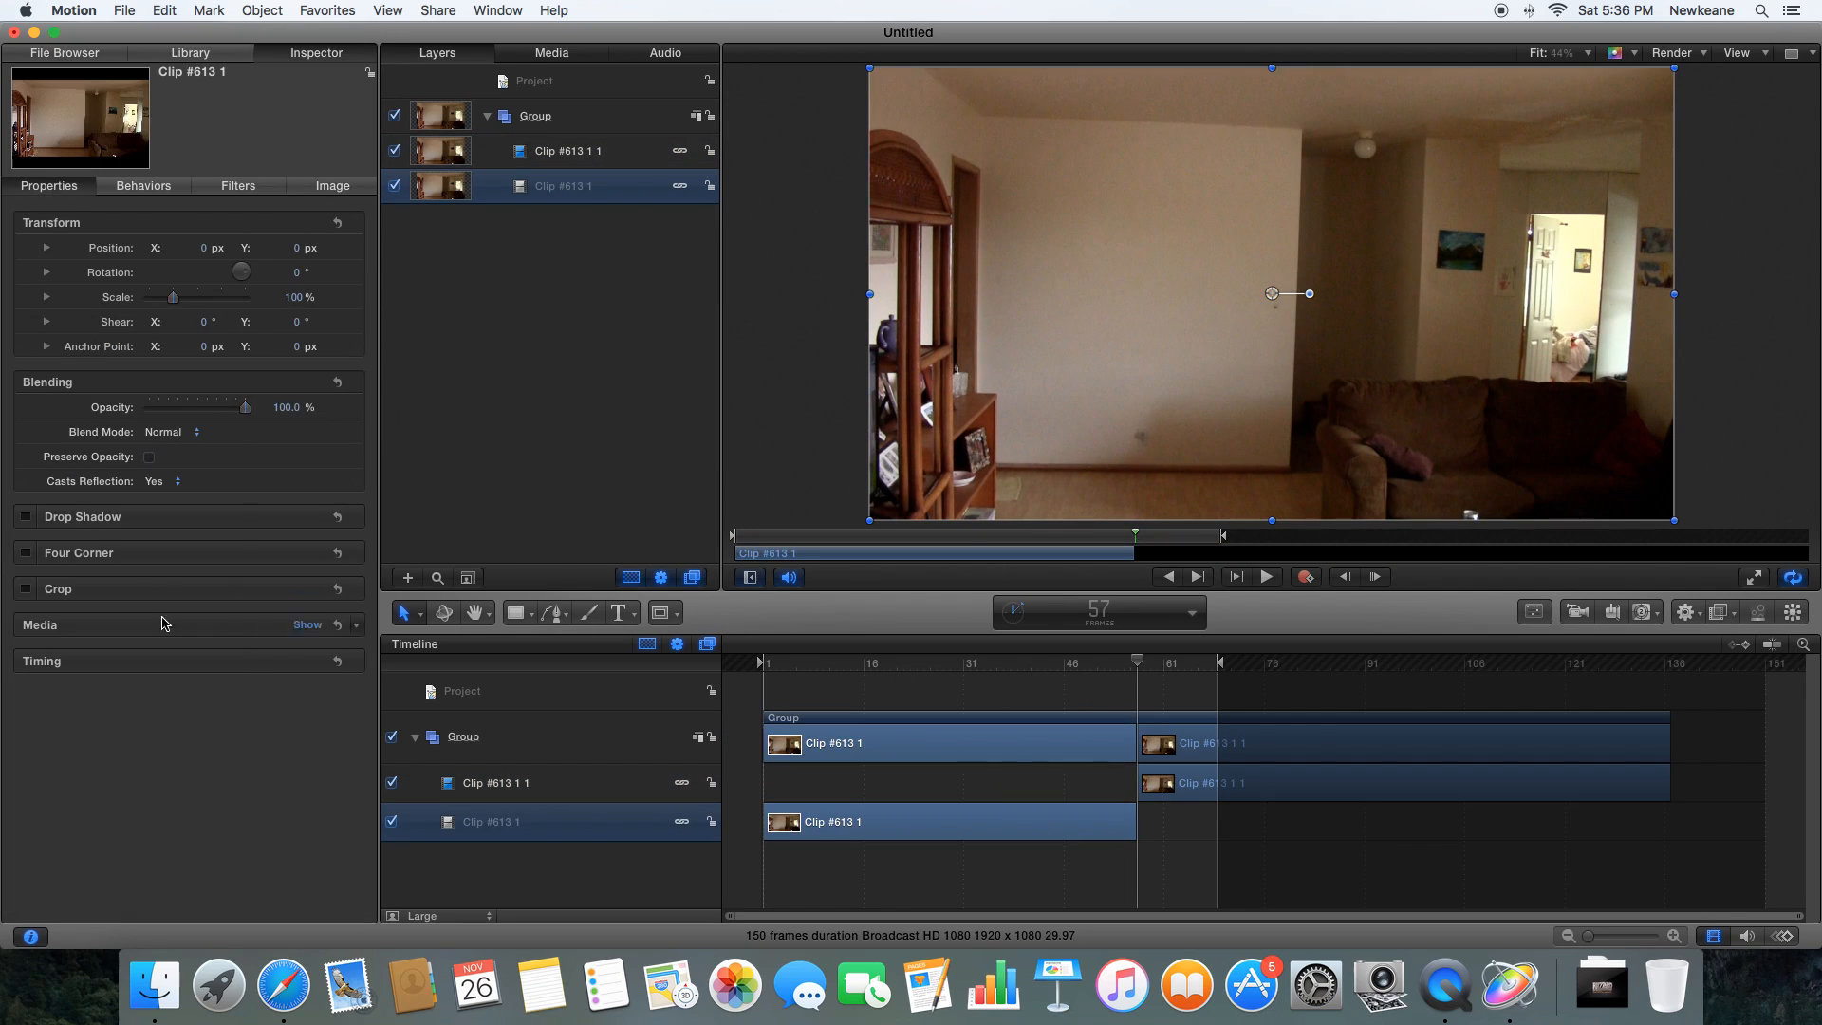
{"action": "left_click", "coordinate": [152, 660]}
{"action": "left_click_drag", "start_coordinate": [176, 711], "coordinate": [929, 789]}
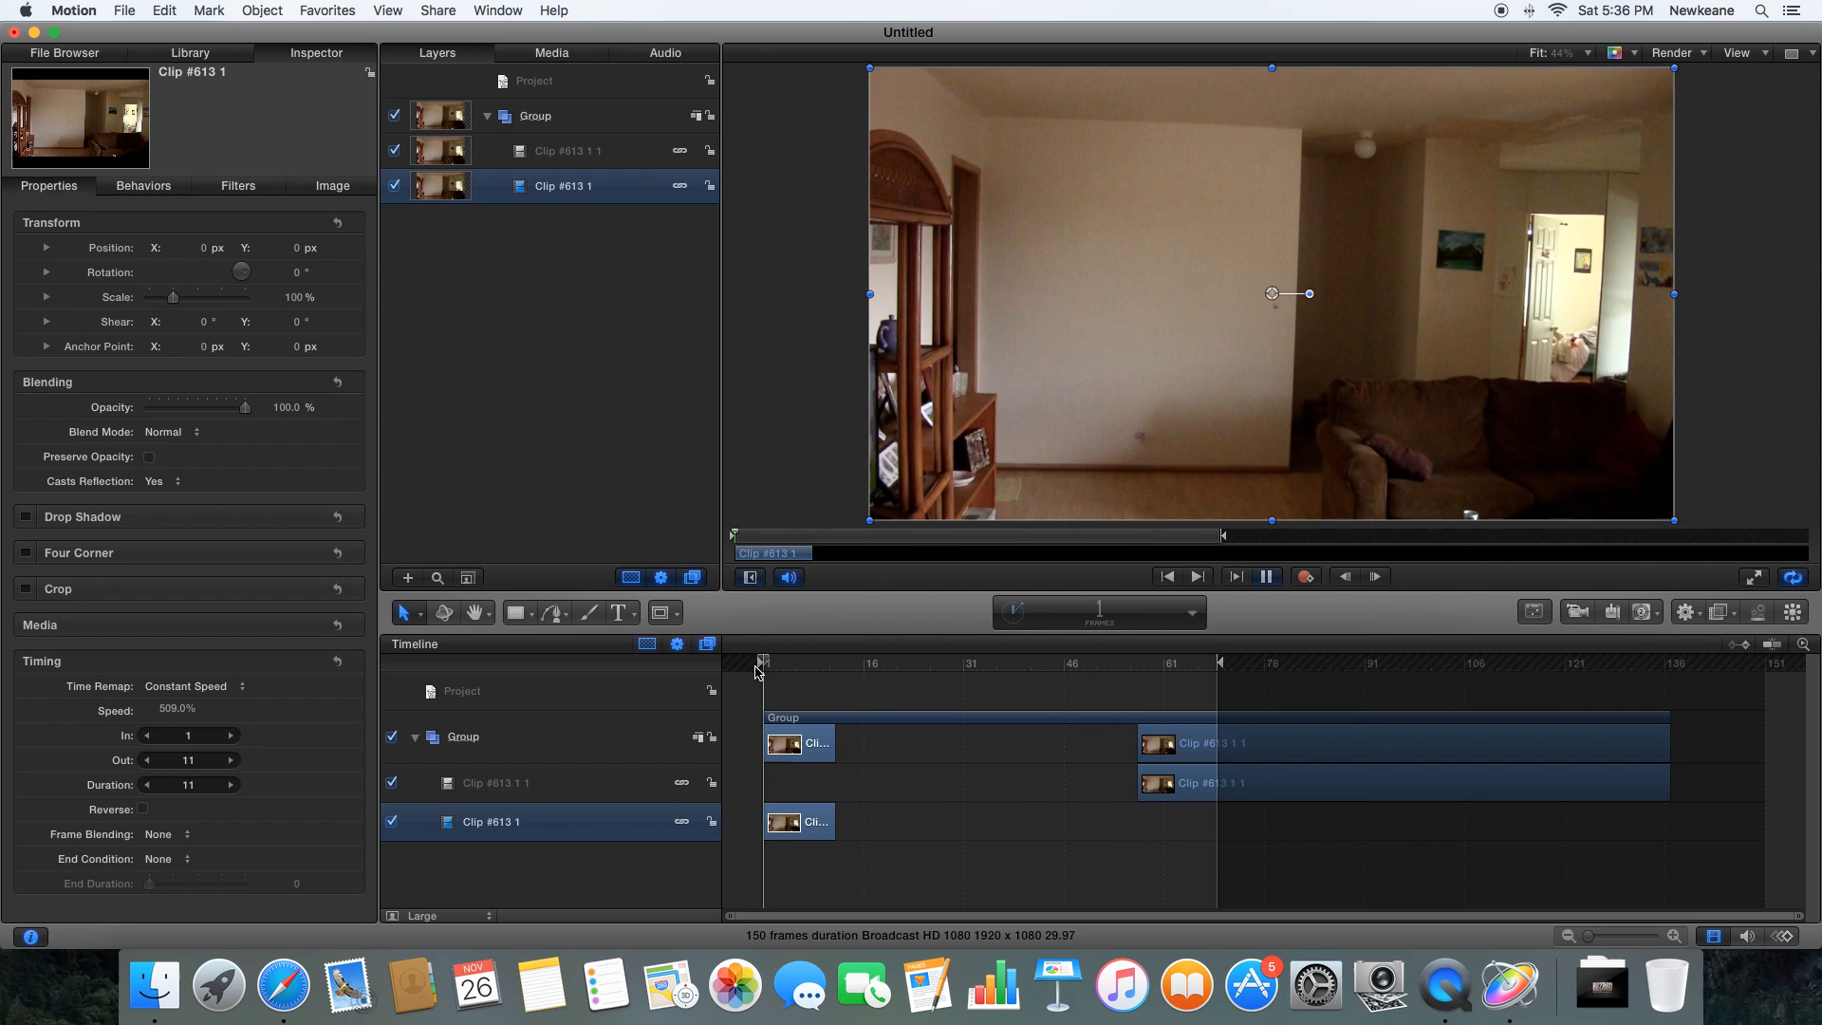
{"action": "left_click_drag", "start_coordinate": [1149, 749], "coordinate": [816, 755]}
- Shorten the play range to end at about frame 39 and play the sped-up sequence
{"action": "mouse_move", "coordinate": [854, 669]}
{"action": "left_mouse_down"}
{"action": "mouse_move", "coordinate": [769, 673]}
{"action": "mouse_move", "coordinate": [1082, 668]}
{"action": "left_mouse_up"}
{"action": "left_click_drag", "start_coordinate": [1220, 662], "coordinate": [1017, 666]}
{"action": "key", "text": "space"}
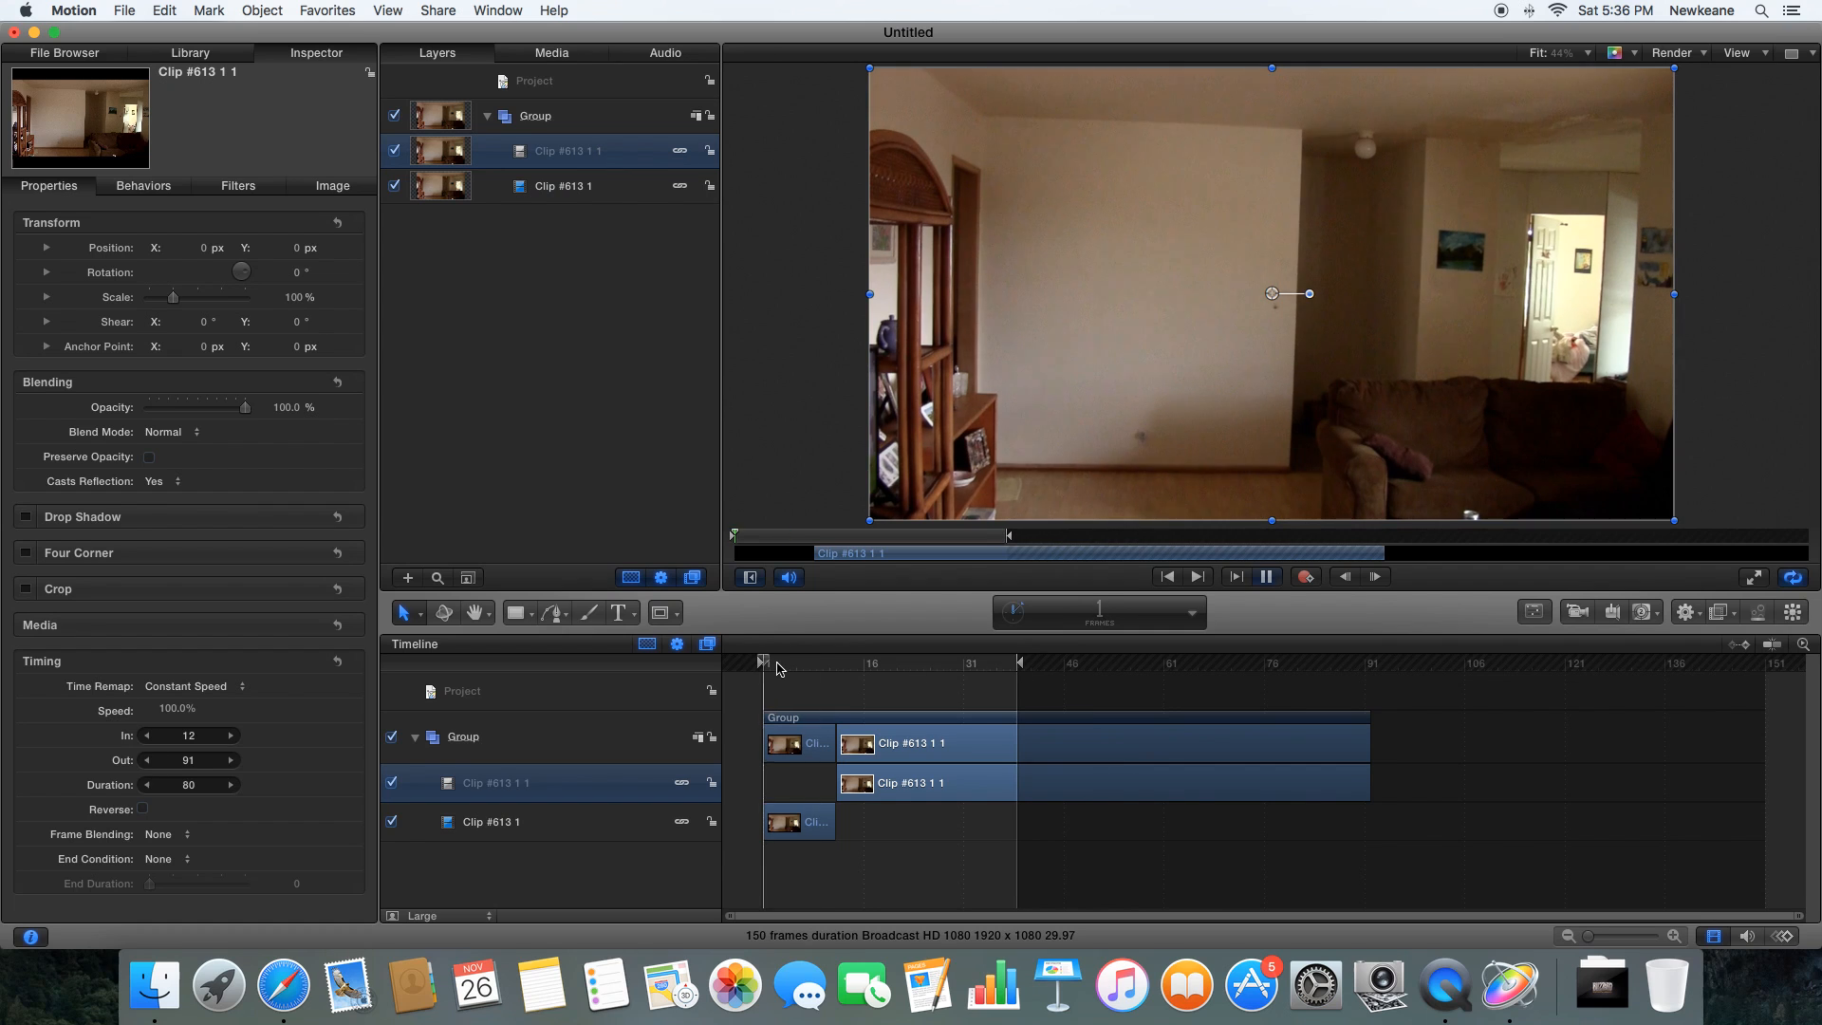
- Refine the first segment's speed to about 567%, start the second segment directly after it at frame 11, and play back the timing
{"action": "left_click", "coordinate": [795, 750]}
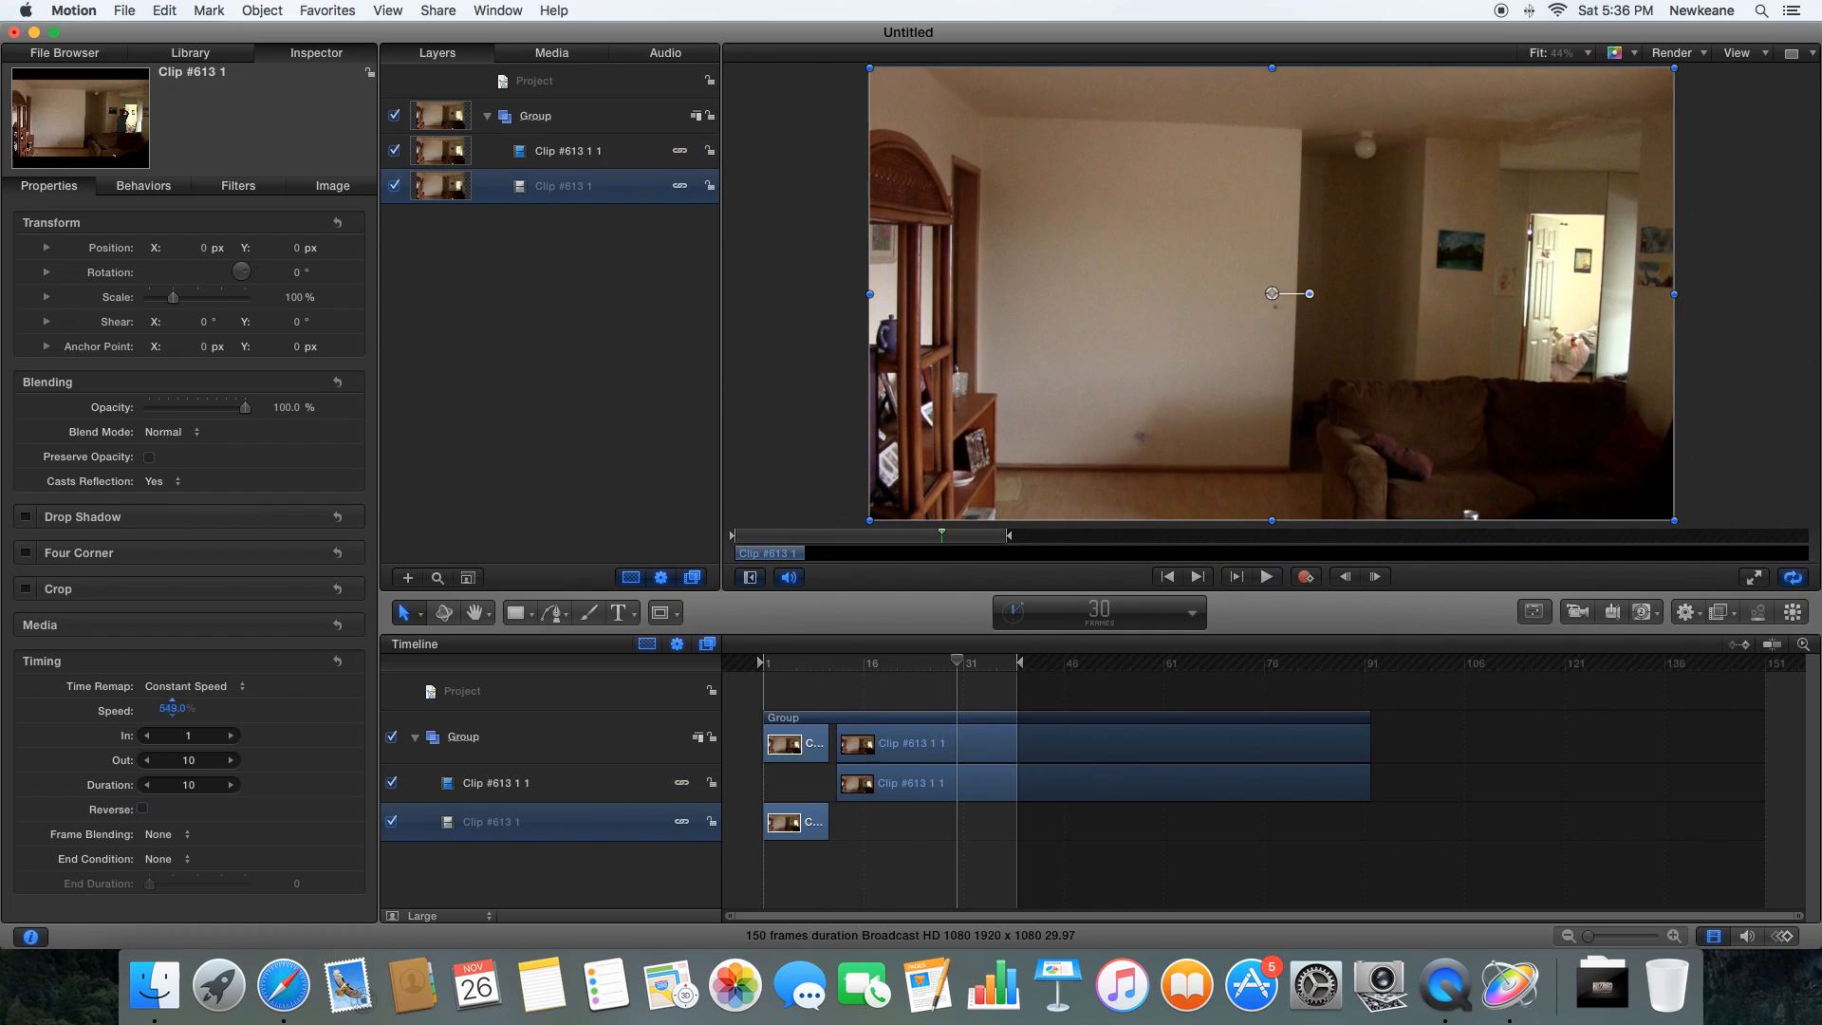
{"action": "left_click_drag", "start_coordinate": [868, 764], "coordinate": [855, 765]}
{"action": "key", "text": "space"}
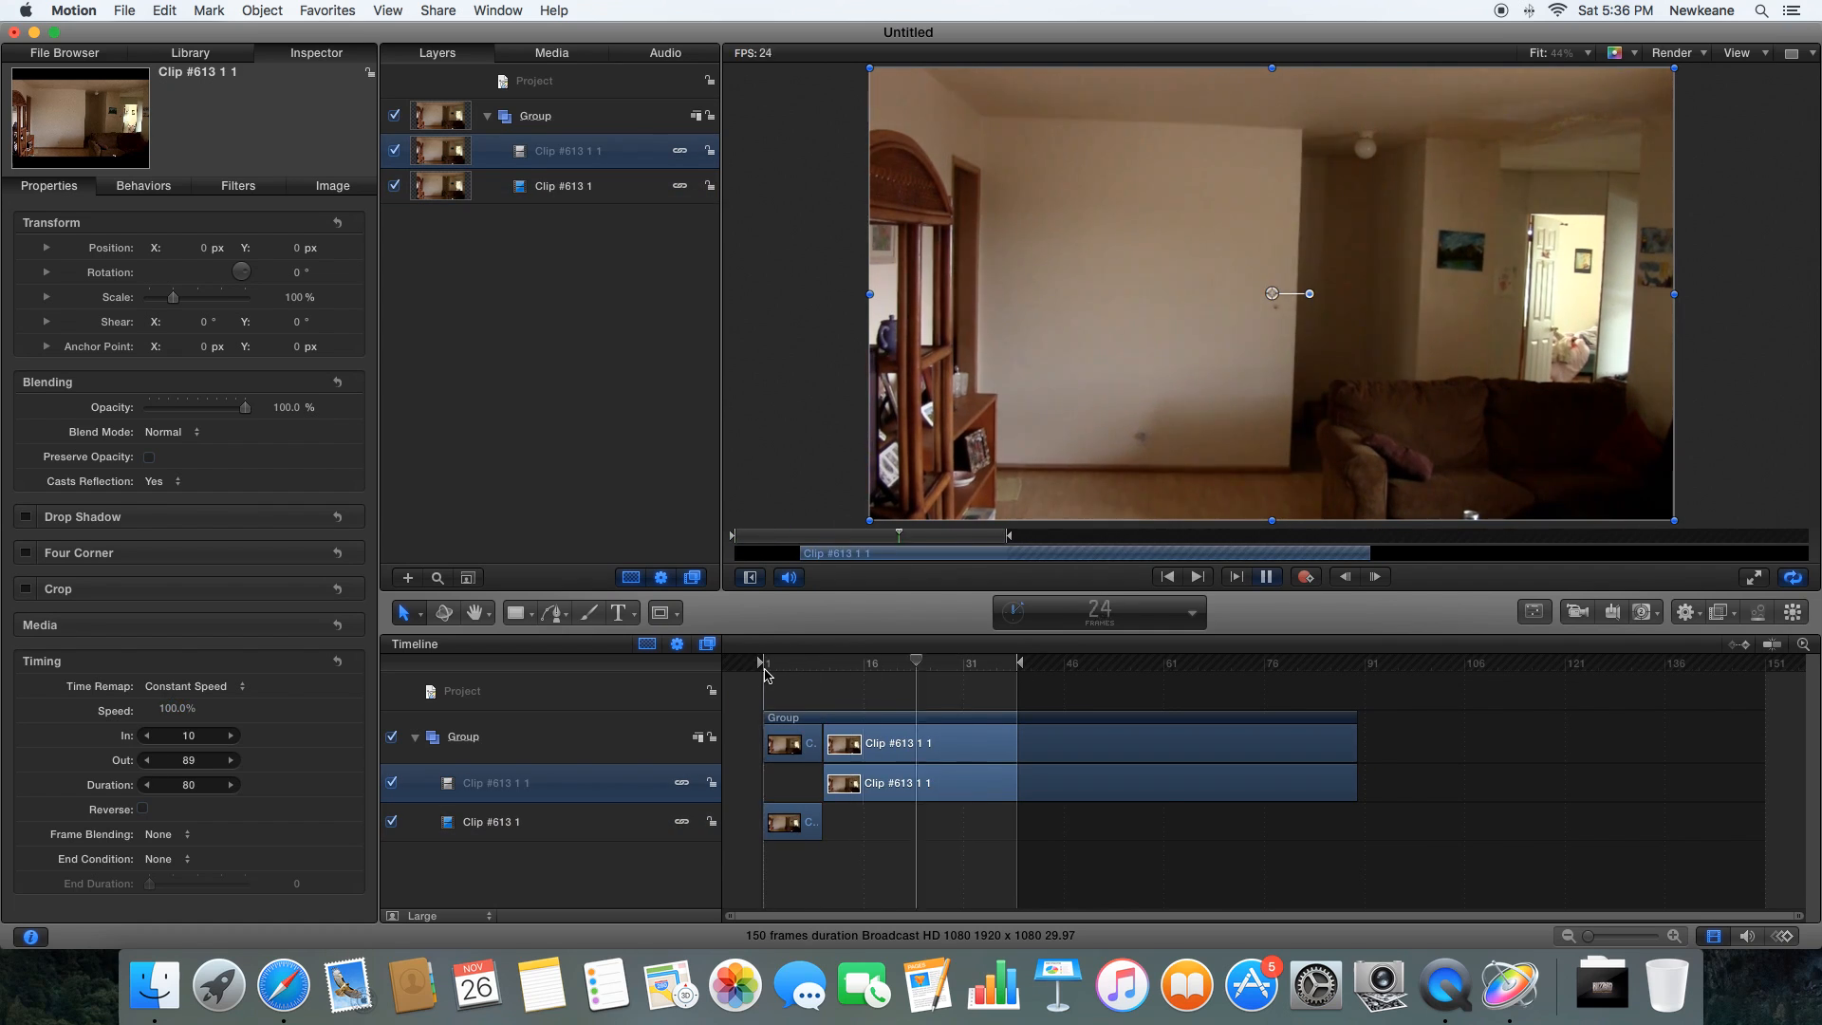
{"action": "left_click", "coordinate": [784, 664]}
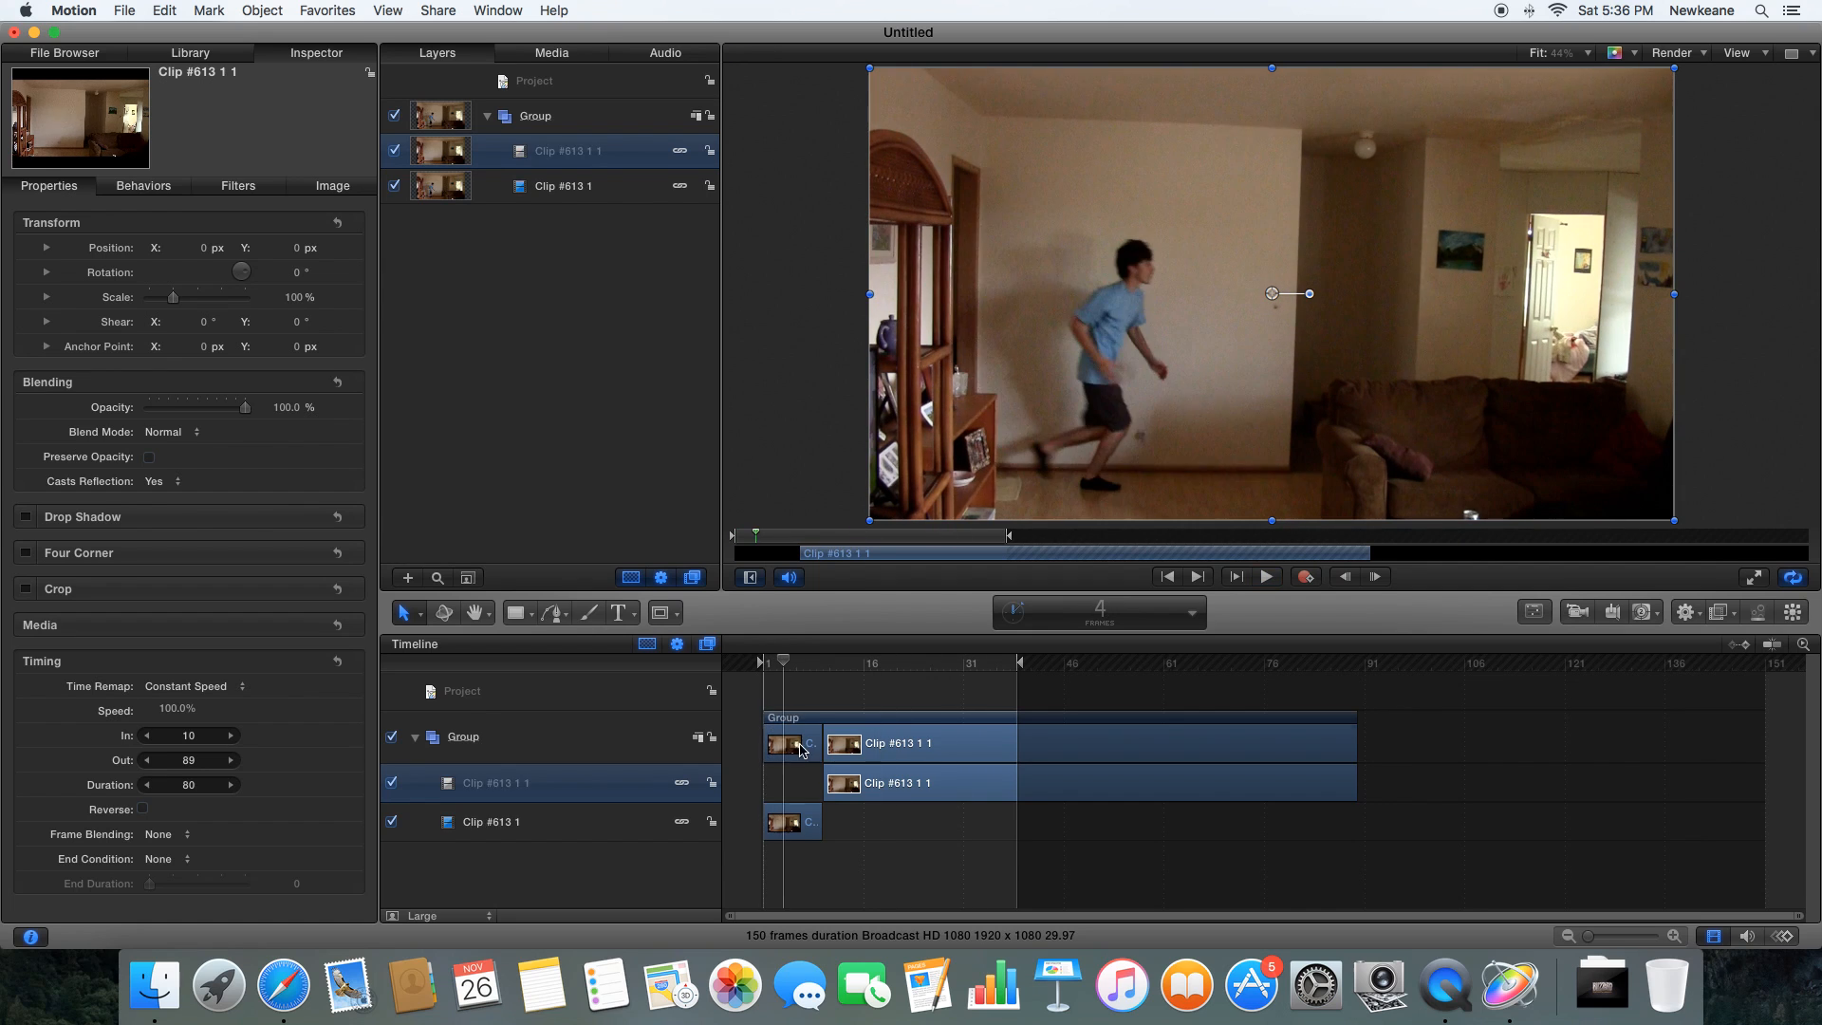
{"action": "left_click_drag", "start_coordinate": [845, 750], "coordinate": [851, 750]}
{"action": "left_click", "coordinate": [767, 750]}
{"action": "left_click_drag", "start_coordinate": [173, 709], "coordinate": [173, 718]}
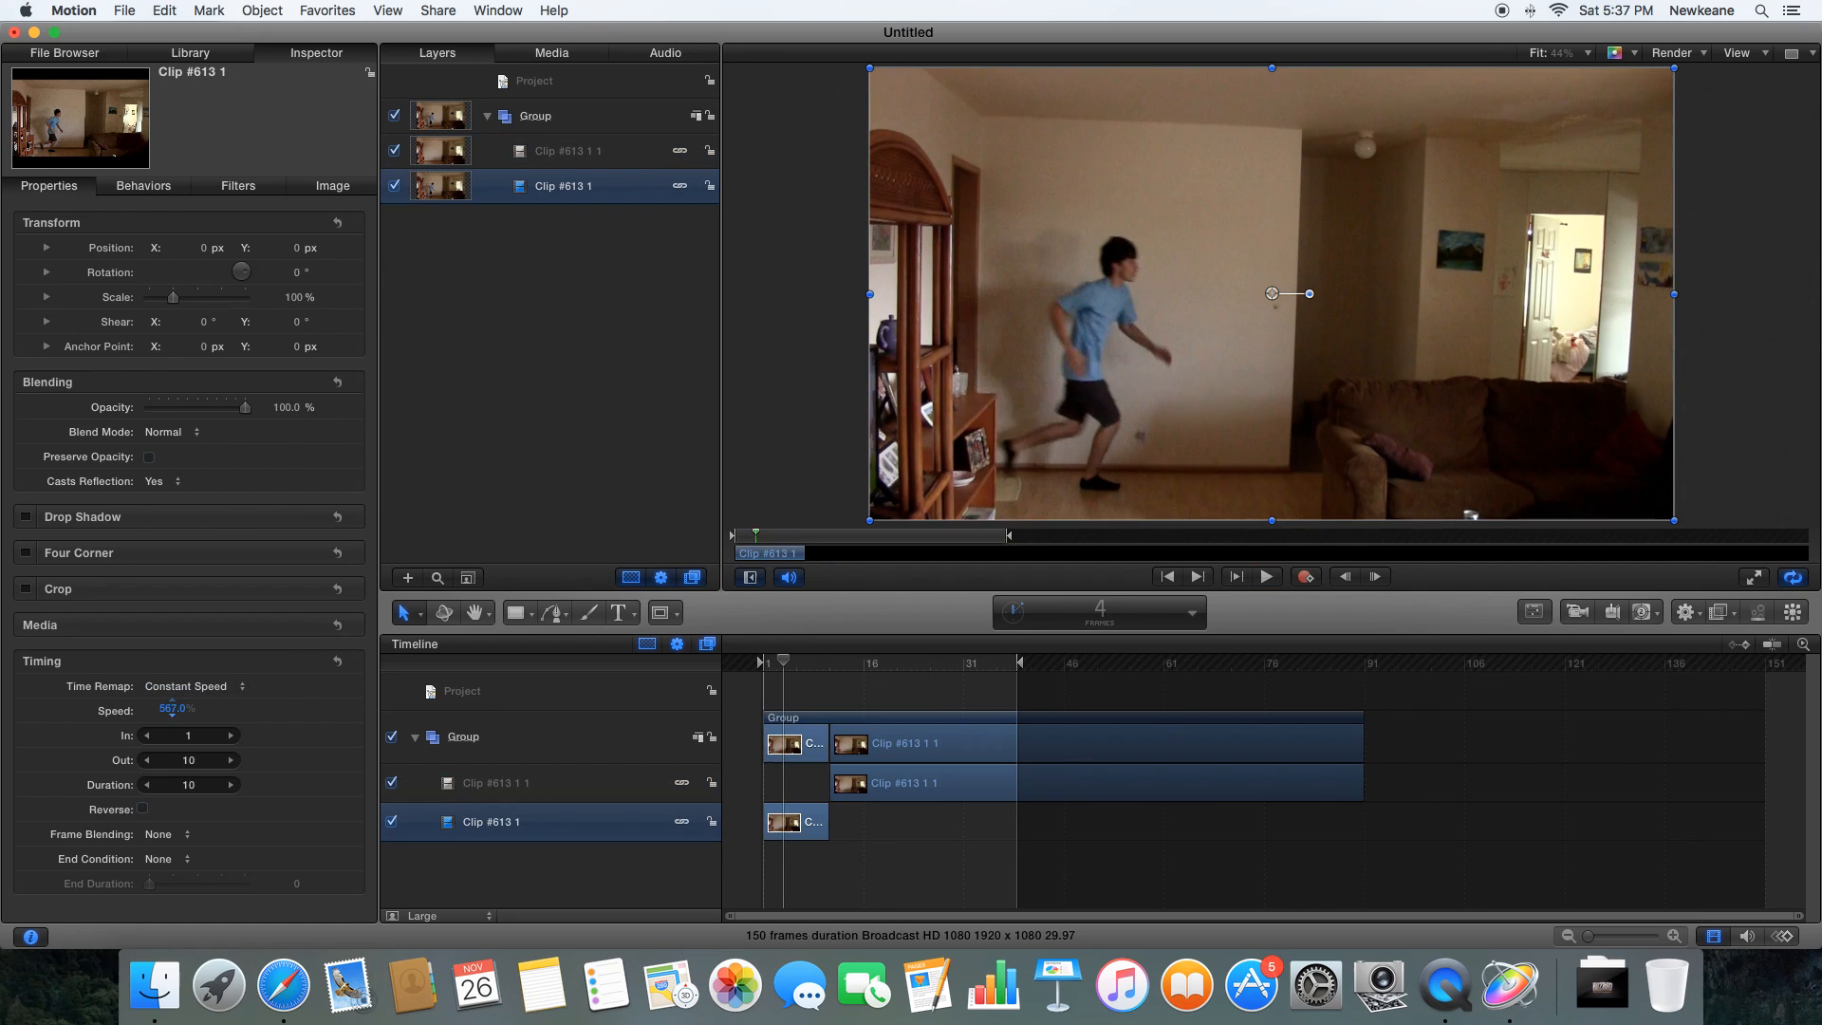
{"action": "left_click", "coordinate": [796, 676]}
{"action": "key", "text": "space"}
{"action": "key", "text": "space"}
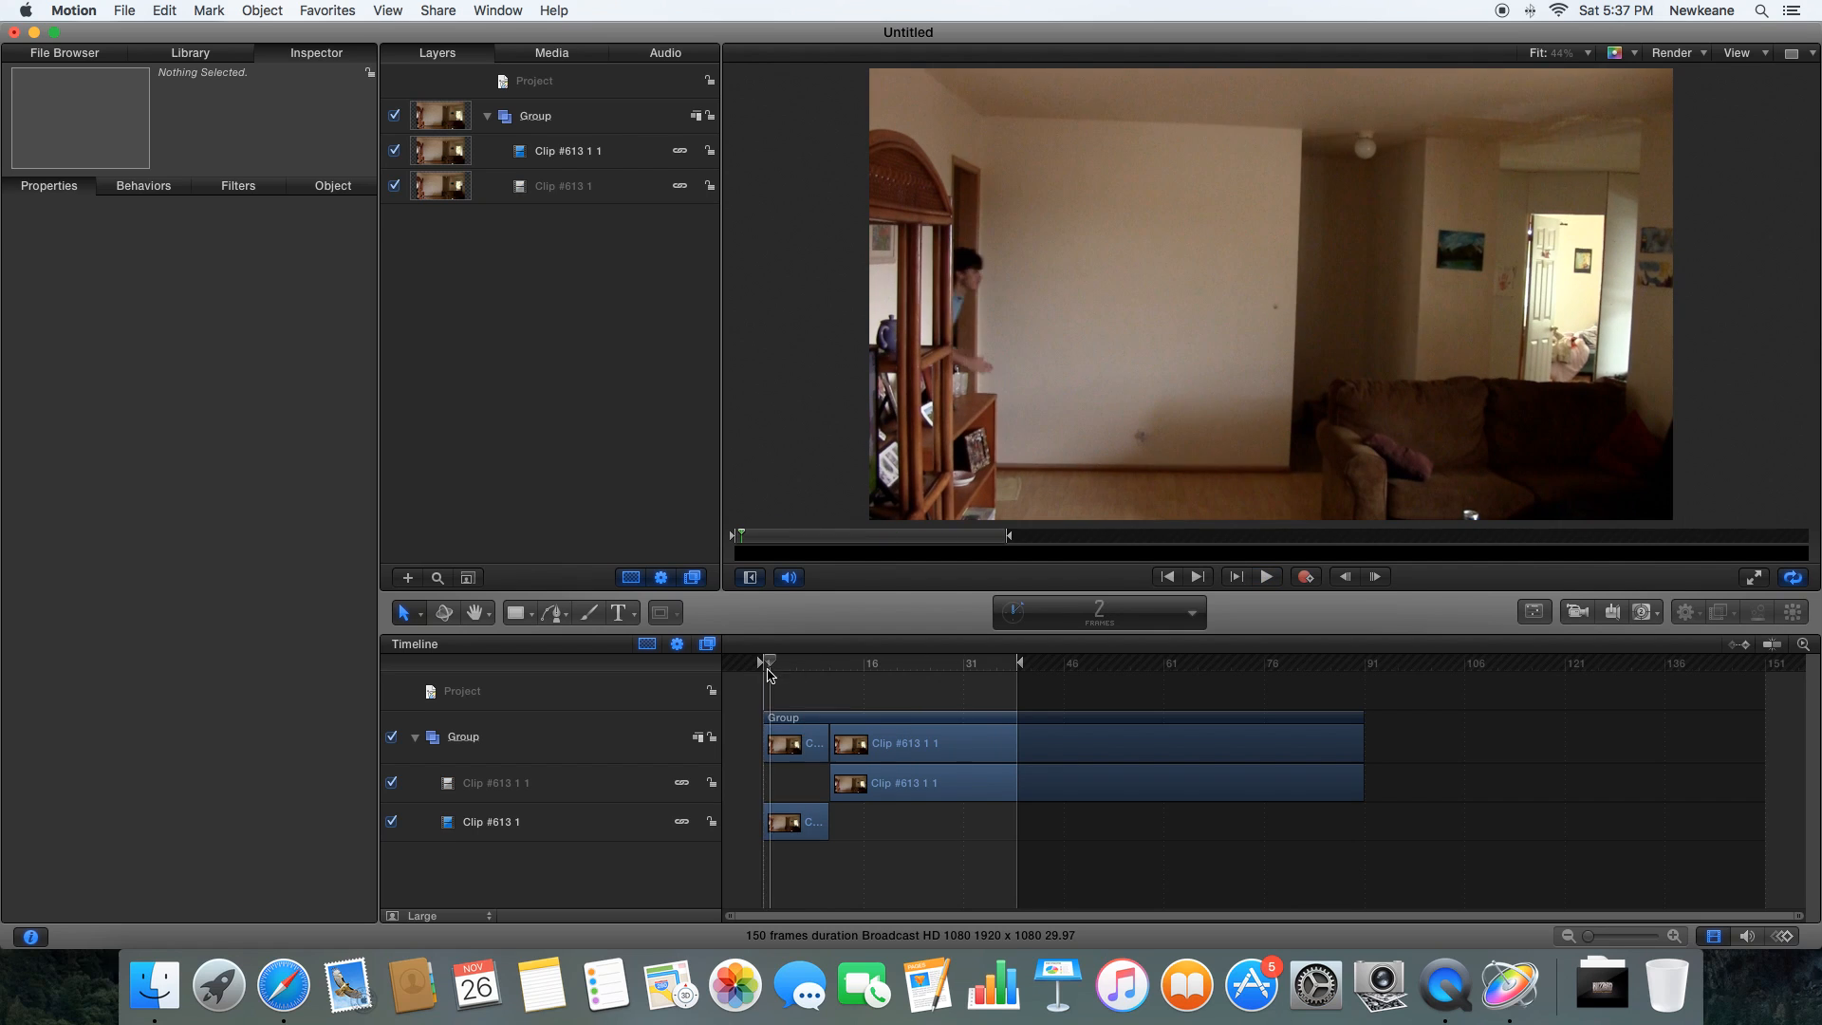
- Duplicate the first segment and add a Directional Blur filter to the copy with amount 155.5 and angle 359.8°
{"action": "left_click", "coordinate": [799, 750]}
{"action": "key", "text": "super+d"}
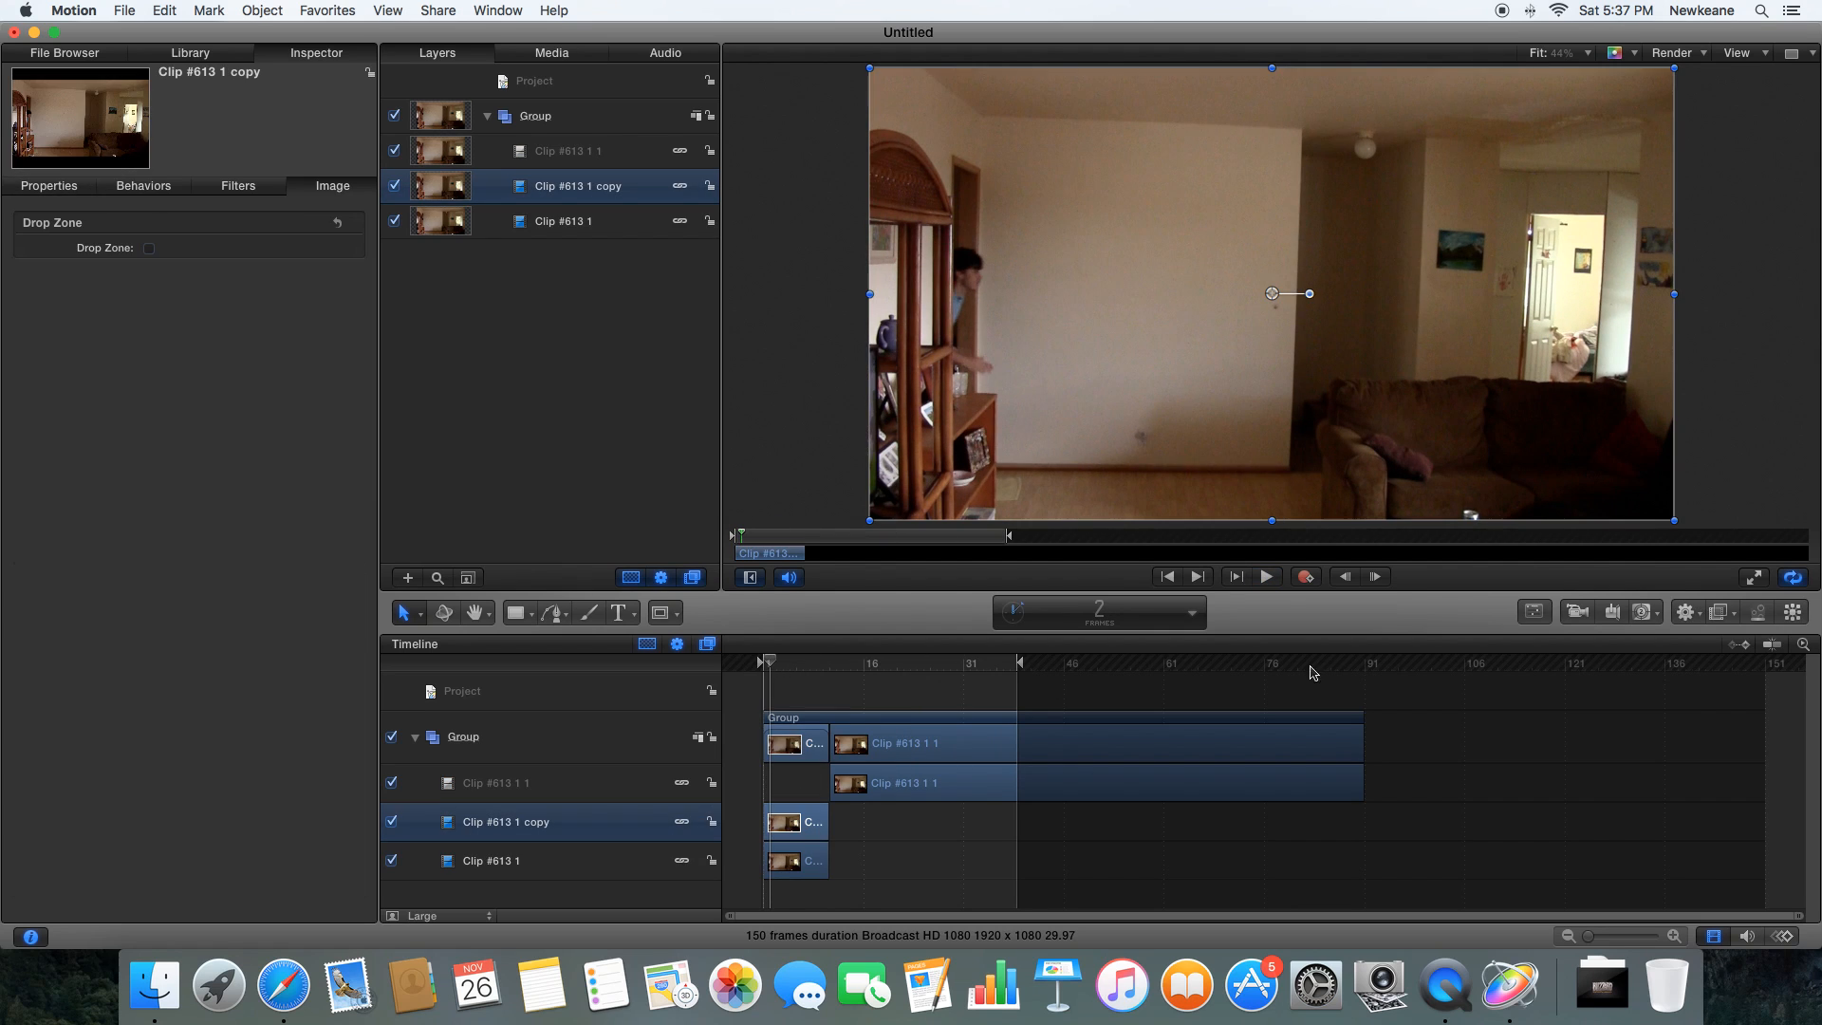
{"action": "left_click", "coordinate": [1687, 612]}
{"action": "left_click", "coordinate": [1718, 612]}
{"action": "mouse_move", "coordinate": [1709, 641]}
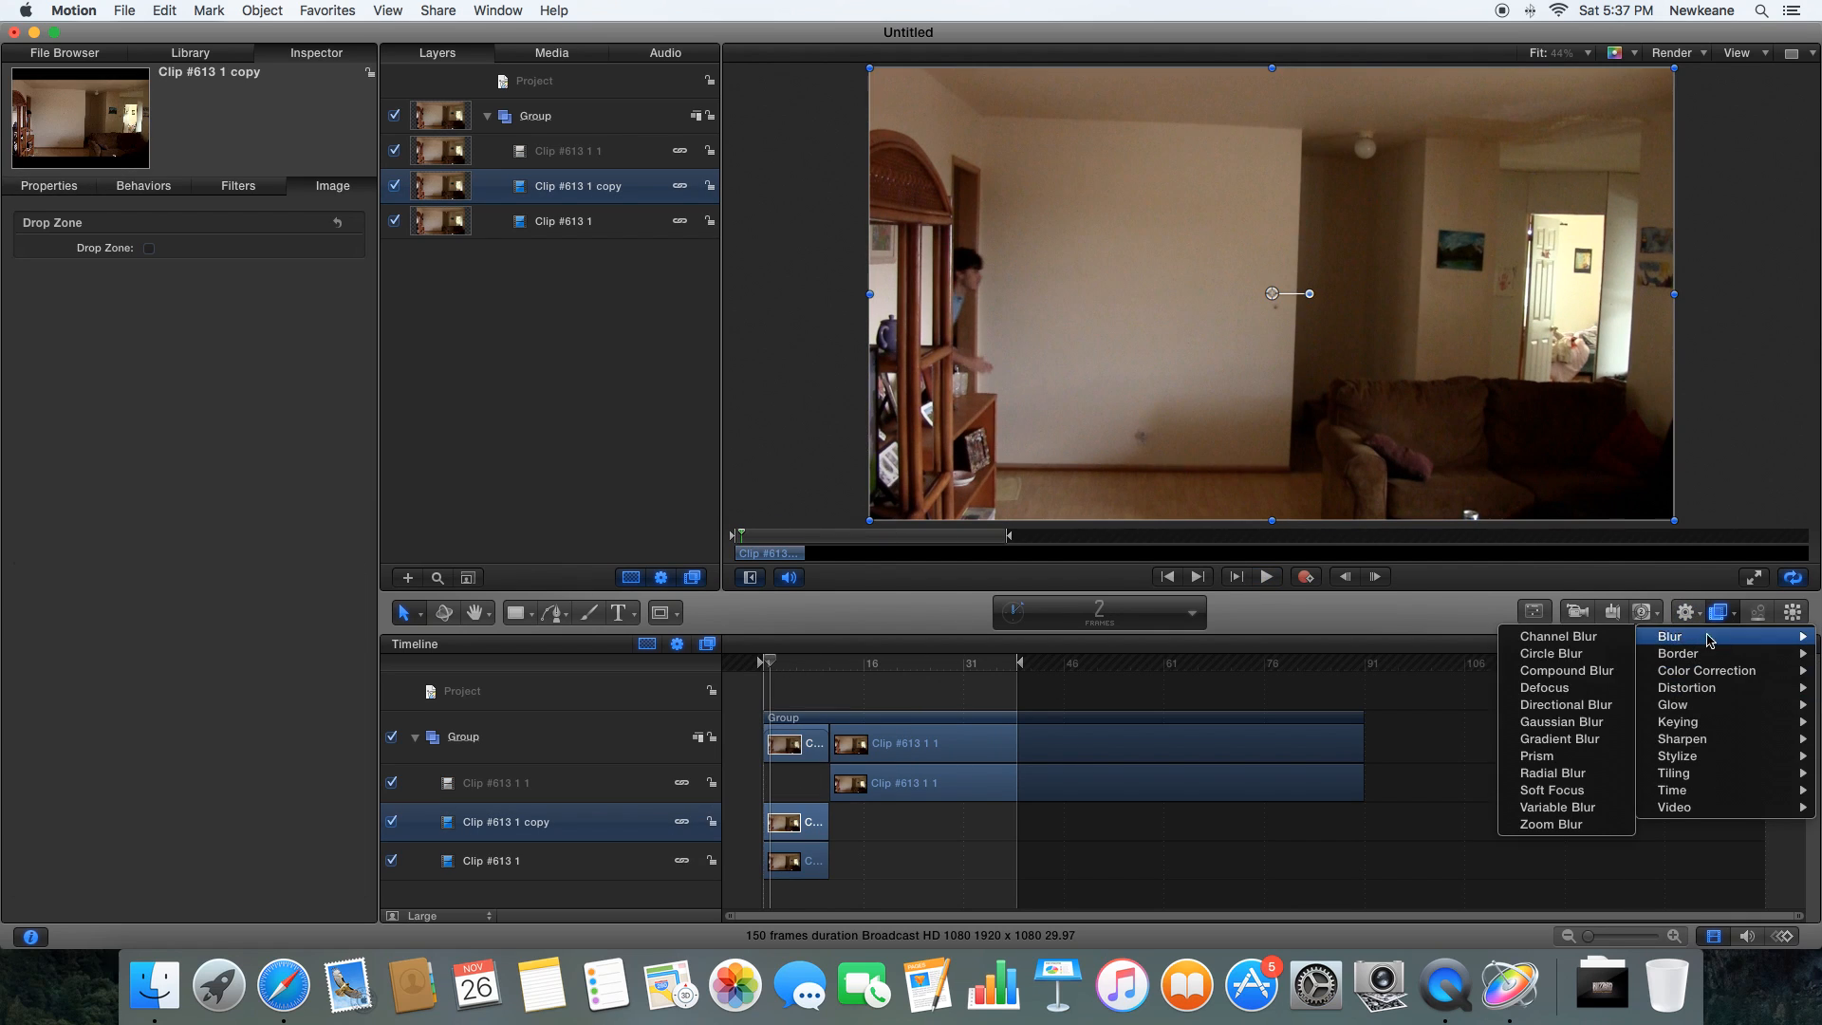
{"action": "left_click", "coordinate": [1566, 705]}
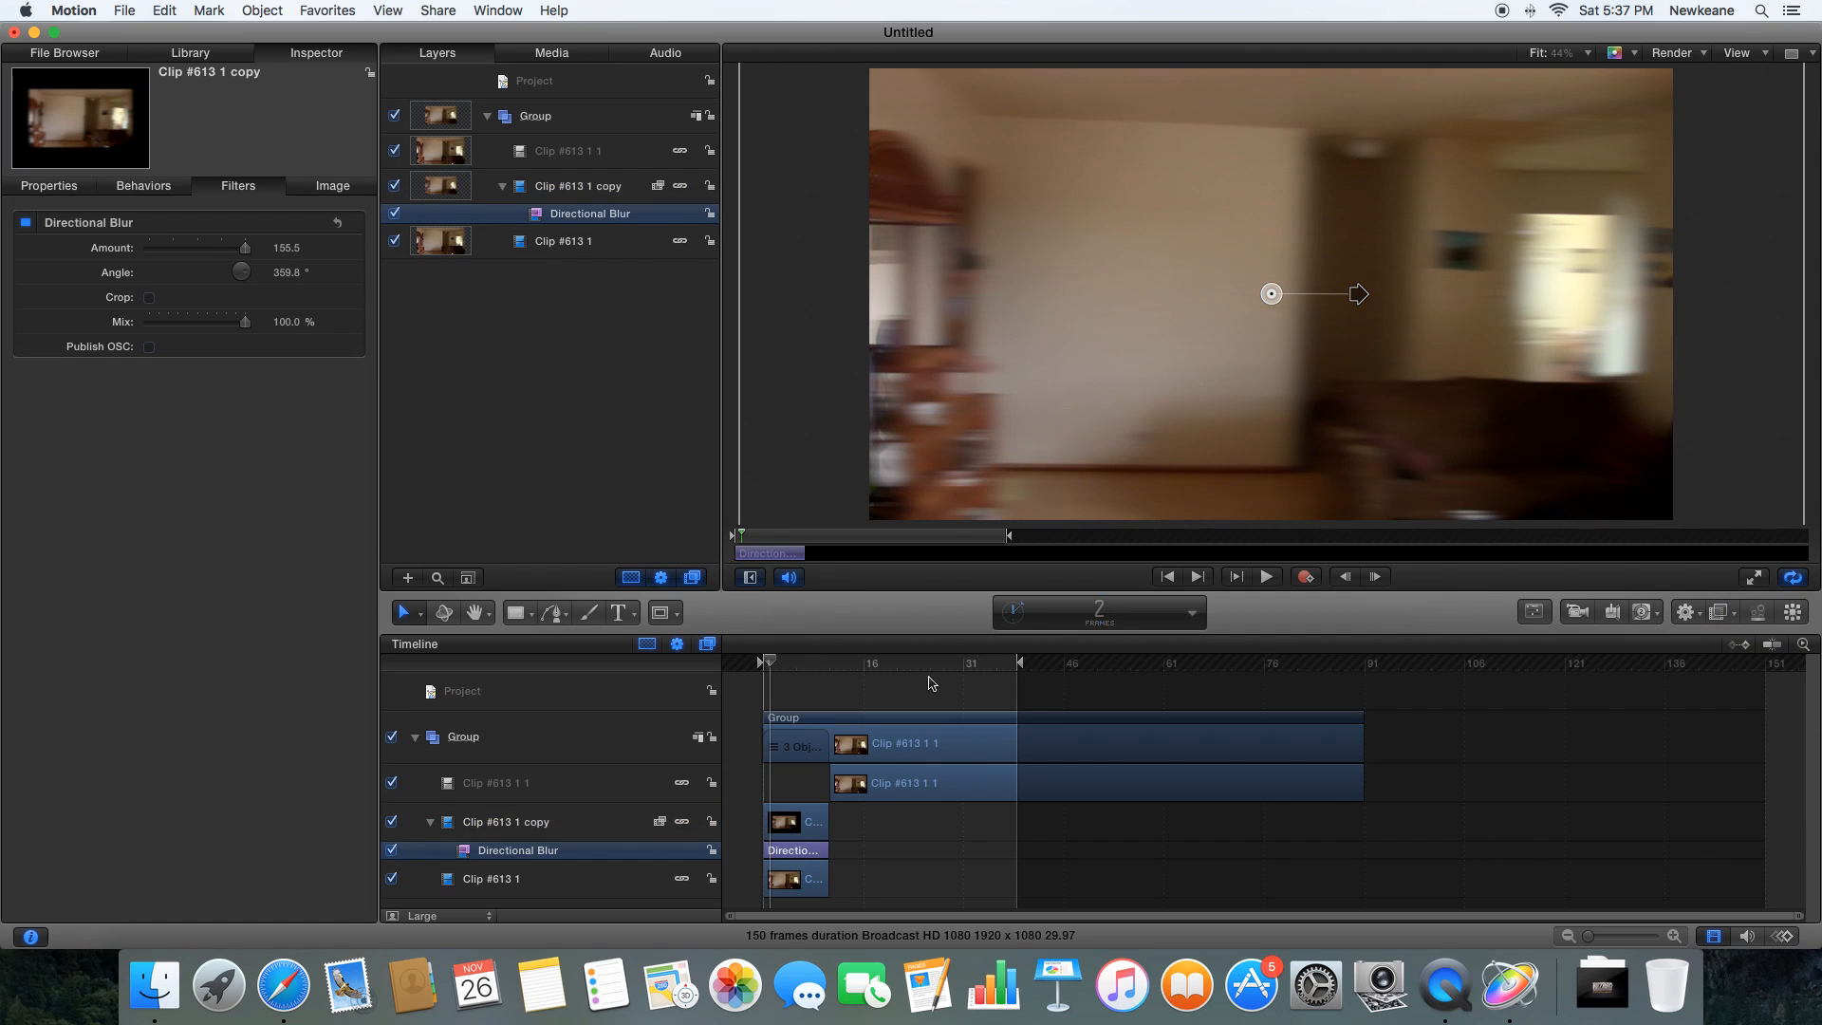
- Draw a narrow four-point linear Bezier mask around the emerging runner at frame 2, with feather 100 and keyframe recording enabled
{"action": "left_click", "coordinate": [662, 618]}
{"action": "left_click", "coordinate": [750, 740]}
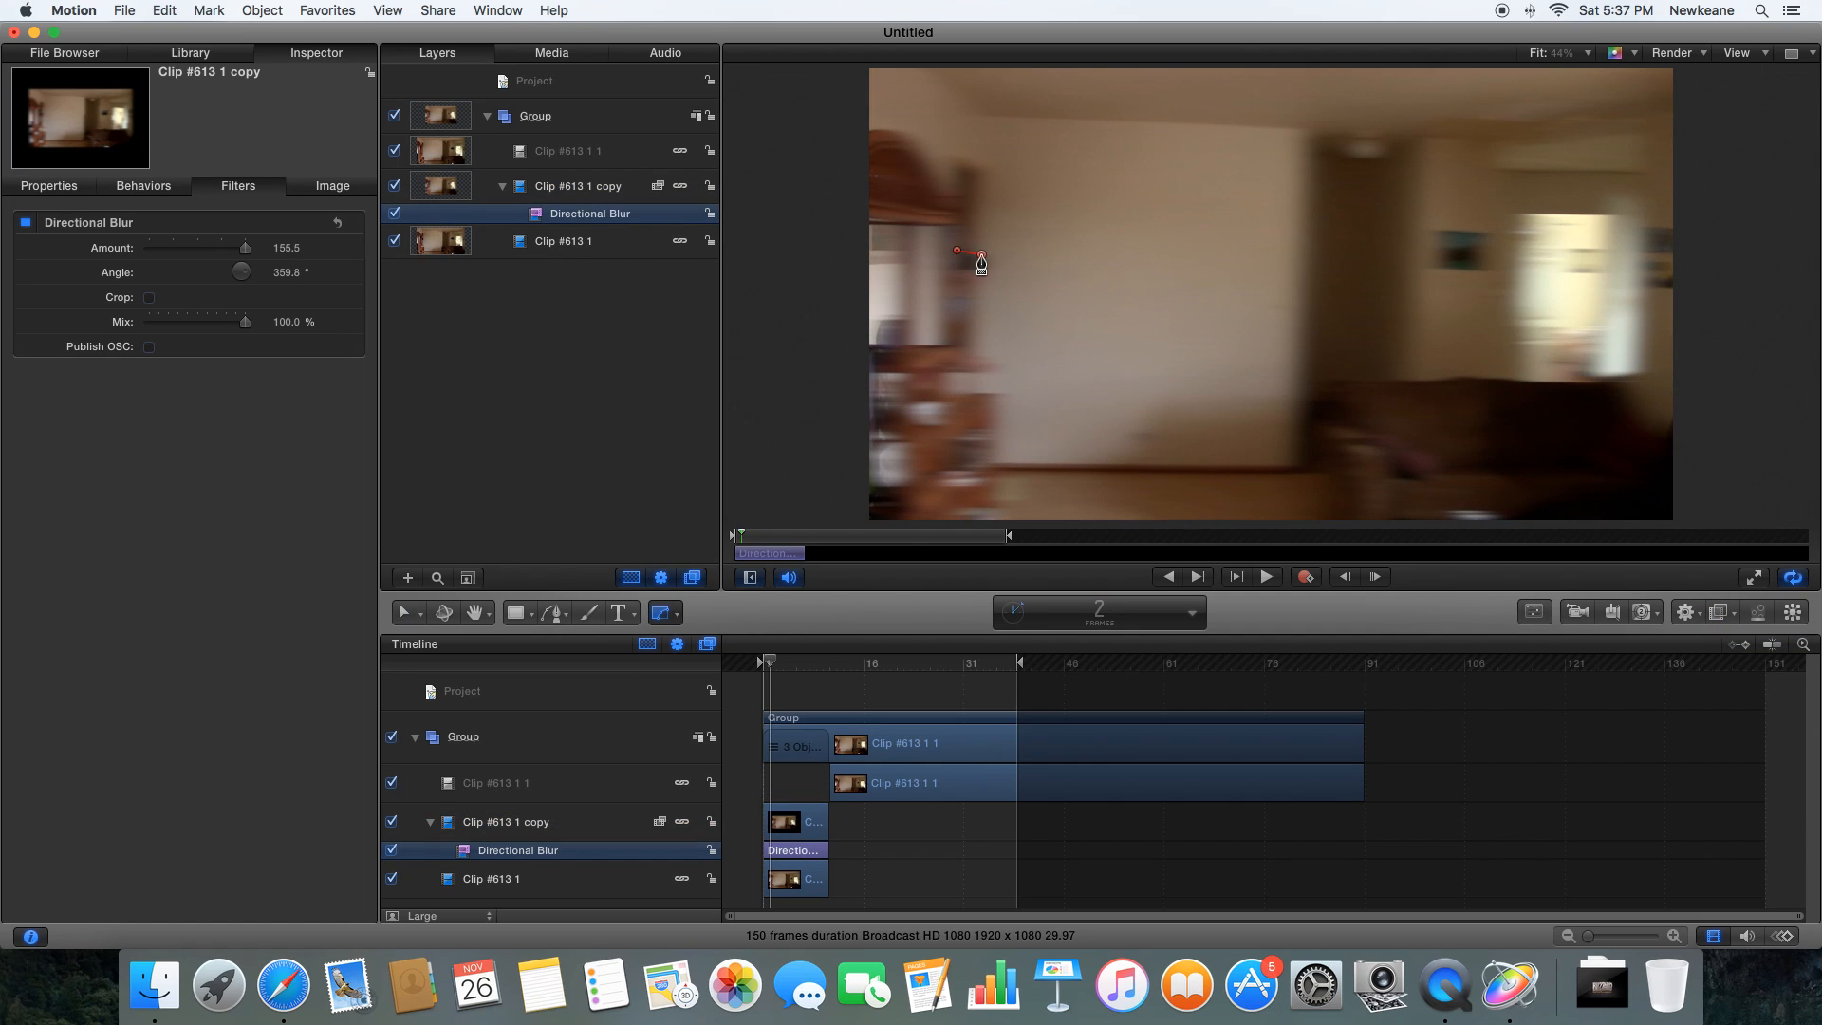
{"action": "left_click", "coordinate": [957, 251]}
{"action": "left_click_drag", "start_coordinate": [956, 328], "coordinate": [969, 337]}
{"action": "left_click_drag", "start_coordinate": [957, 251], "coordinate": [969, 251]}
{"action": "left_click_drag", "start_coordinate": [981, 359], "coordinate": [987, 373]}
{"action": "left_click_drag", "start_coordinate": [969, 334], "coordinate": [969, 368]}
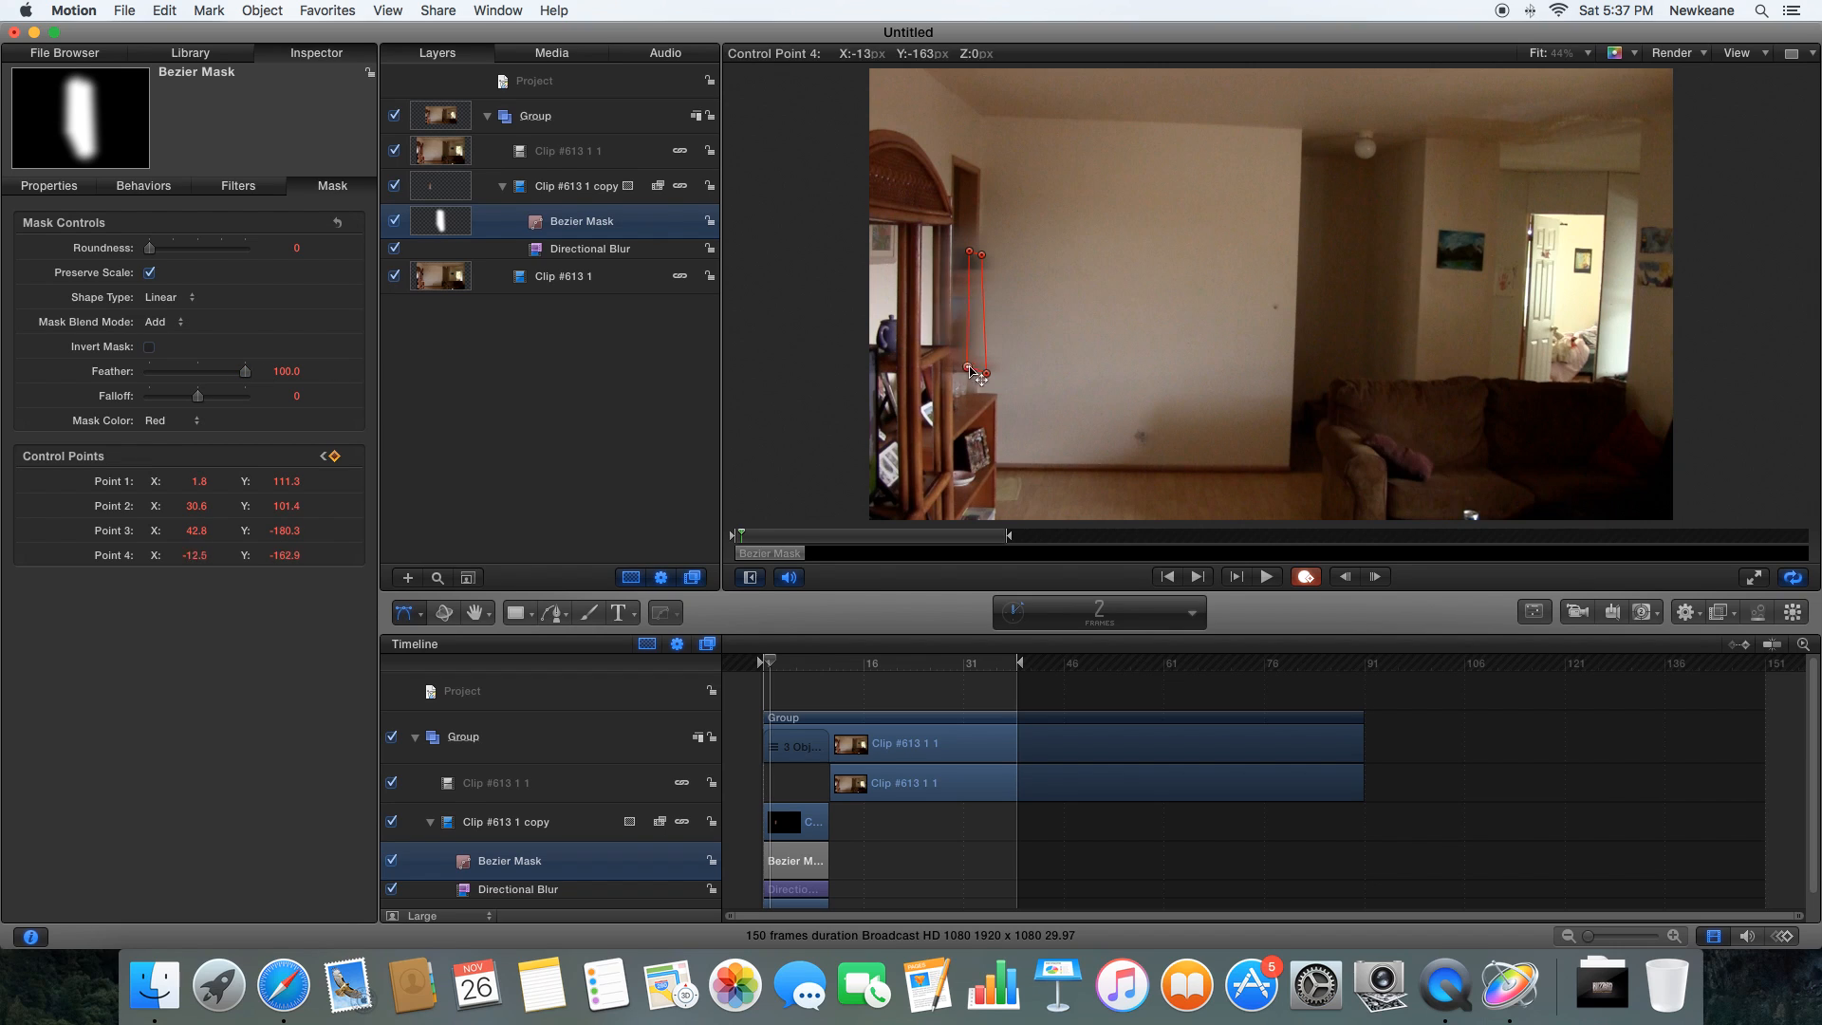
- Keyframe the blur mask's position and shape to follow the runner at frames 3 and 4
{"action": "key", "text": "Right"}
{"action": "mouse_move", "coordinate": [981, 255]}
{"action": "left_mouse_down"}
{"action": "mouse_move", "coordinate": [1048, 259]}
{"action": "mouse_move", "coordinate": [996, 273]}
{"action": "left_mouse_up"}
{"action": "left_click_drag", "start_coordinate": [1000, 385], "coordinate": [1014, 435]}
{"action": "left_click_drag", "start_coordinate": [995, 273], "coordinate": [1074, 297]}
{"action": "left_click_drag", "start_coordinate": [982, 379], "coordinate": [1170, 353]}
{"action": "key", "text": "Right"}
{"action": "left_click_drag", "start_coordinate": [1104, 429], "coordinate": [1204, 419]}
{"action": "double_click", "coordinate": [1077, 406]}
- At frame 5, reshape the mask around the runner's head, back and both legs using six control points
{"action": "key", "text": "Right"}
{"action": "left_click_drag", "start_coordinate": [1291, 351], "coordinate": [1233, 302]}
{"action": "left_click_drag", "start_coordinate": [1237, 236], "coordinate": [1210, 242]}
{"action": "left_click_drag", "start_coordinate": [1178, 312], "coordinate": [1176, 295]}
{"action": "left_click_drag", "start_coordinate": [1127, 452], "coordinate": [1188, 410]}
{"action": "double_click", "coordinate": [1171, 485]}
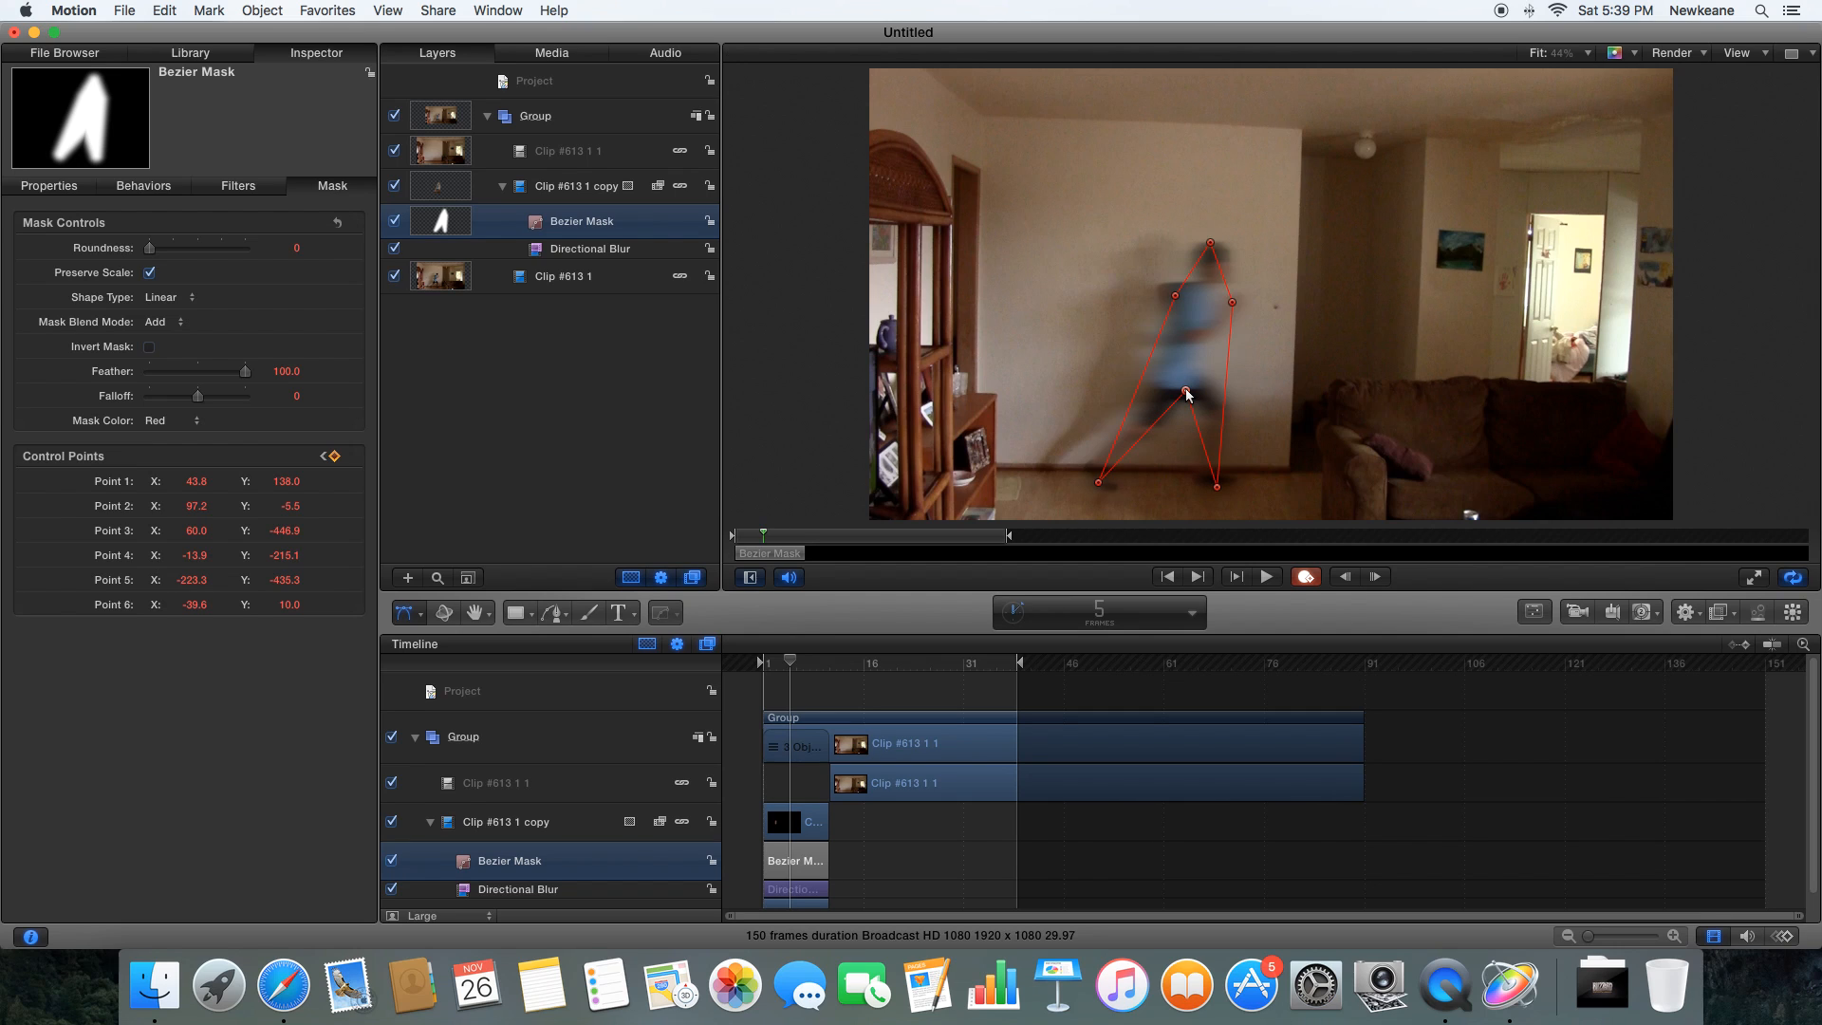
- At frame 6, move the mask over the runner near the sofa and adjust its leg points
{"action": "key", "text": "Right"}
{"action": "left_click_drag", "start_coordinate": [1192, 377], "coordinate": [1293, 366]}
{"action": "left_click_drag", "start_coordinate": [1317, 475], "coordinate": [1269, 490]}
{"action": "left_click_drag", "start_coordinate": [1286, 380], "coordinate": [1232, 474]}
{"action": "left_click_drag", "start_coordinate": [1198, 471], "coordinate": [1275, 393]}
- Keyframe the mask to follow the runner at frames 7 and 8, adjusting its lower points at frame 8
{"action": "key", "text": "Right"}
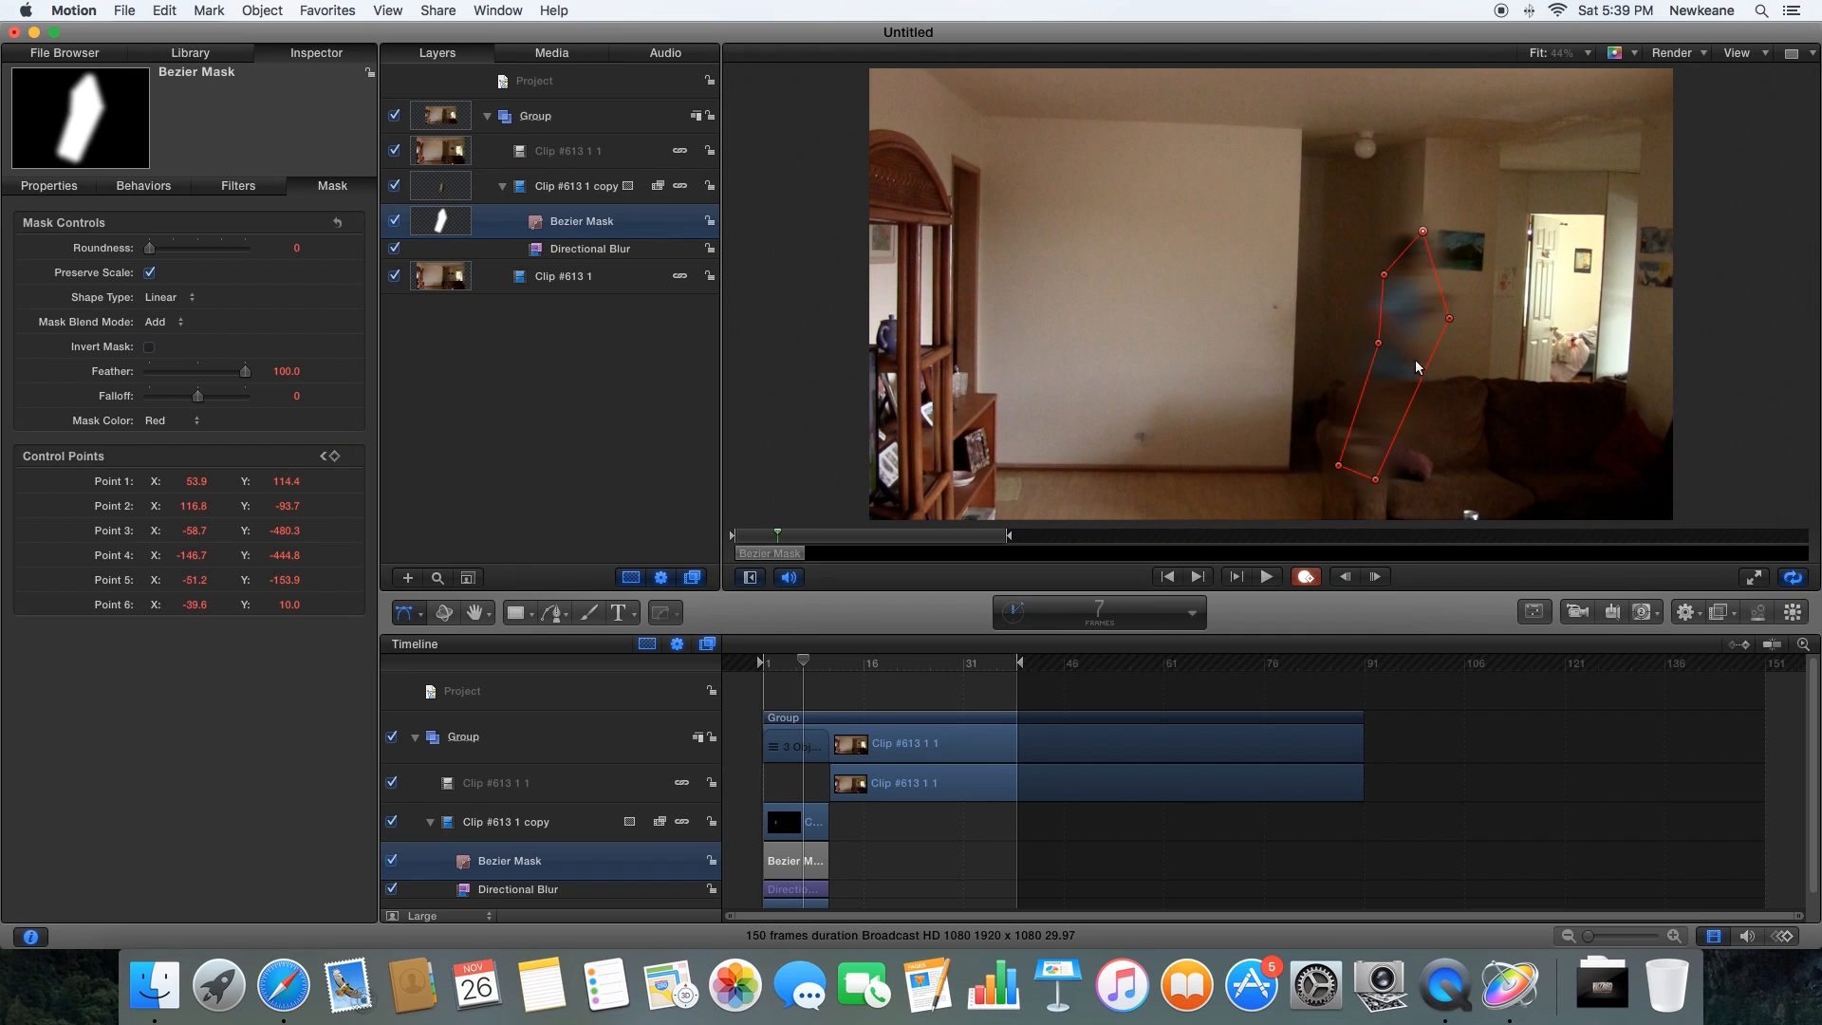
{"action": "left_click_drag", "start_coordinate": [1405, 421], "coordinate": [1409, 456]}
{"action": "key", "text": "Right"}
{"action": "left_click_drag", "start_coordinate": [1412, 377], "coordinate": [1496, 371]}
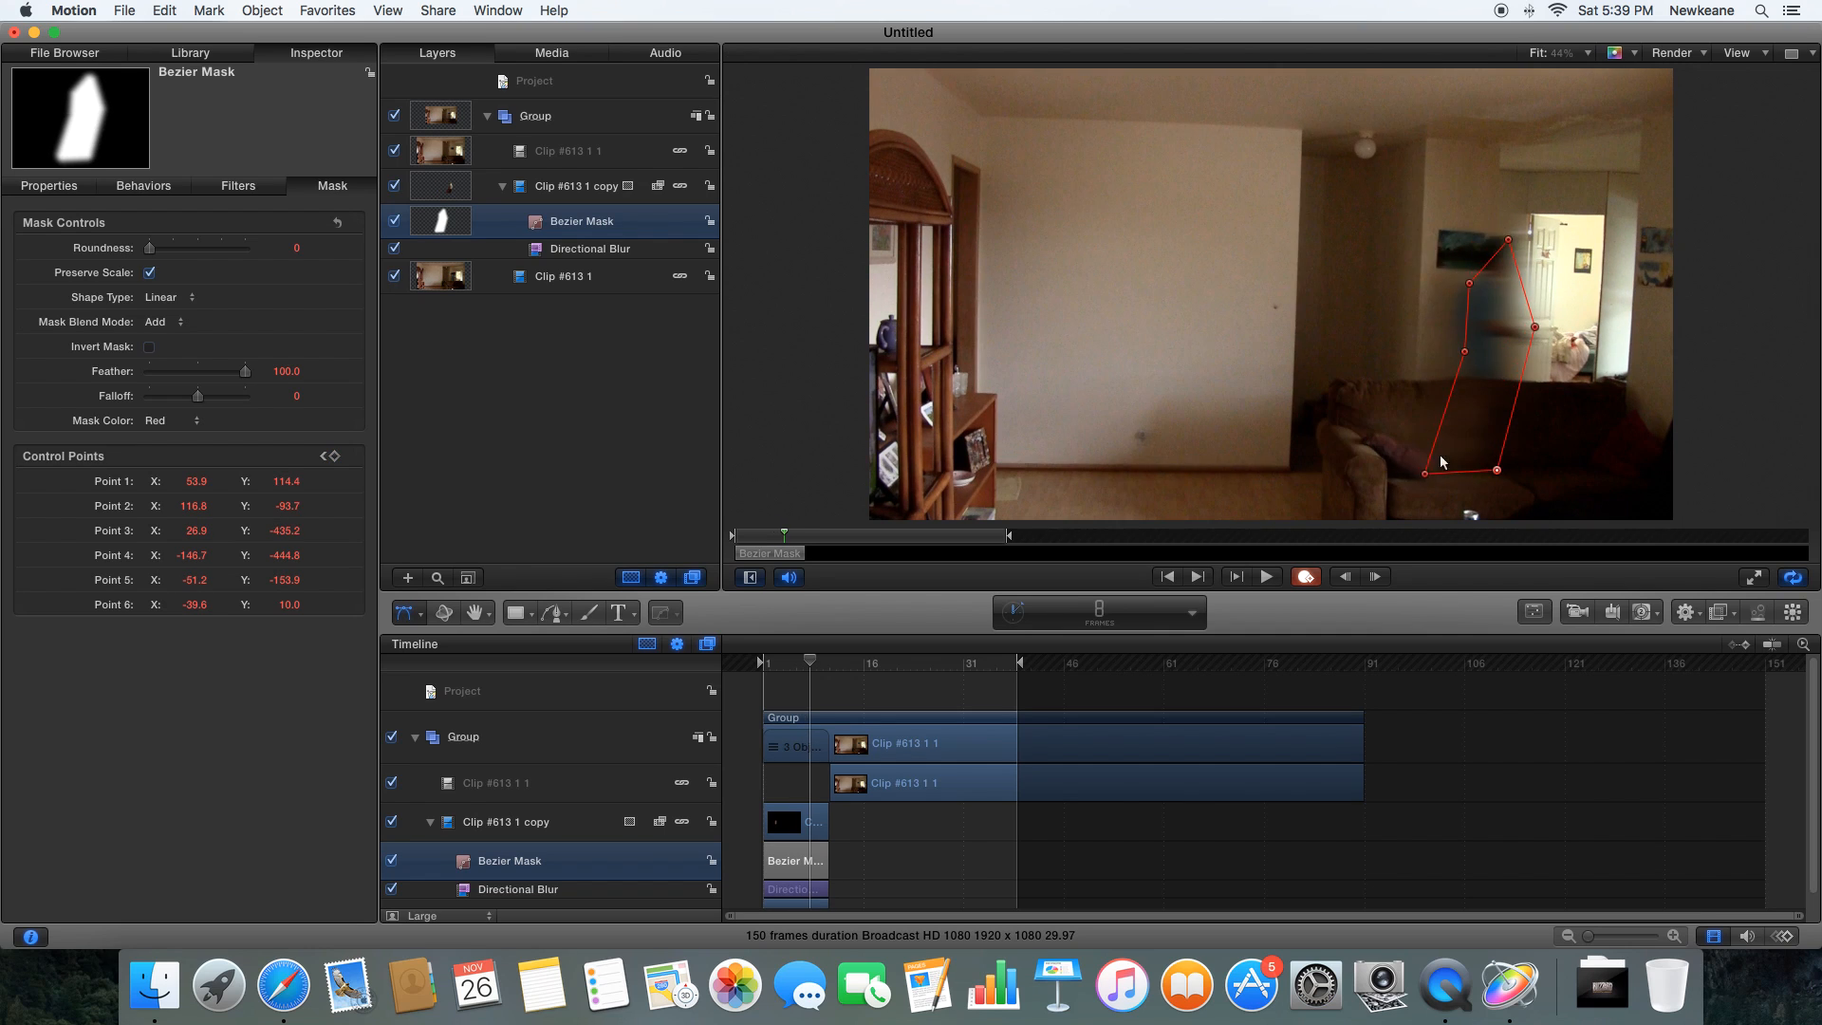
{"action": "left_click_drag", "start_coordinate": [1426, 473], "coordinate": [1470, 464]}
- Move the mask onto the runner at the doorway at frame 9, finish stepping through the frames, and play the masked blur
{"action": "key", "text": "Right"}
{"action": "left_click_drag", "start_coordinate": [1494, 402], "coordinate": [1566, 409]}
{"action": "mouse_move", "coordinate": [1605, 336]}
{"action": "left_mouse_down"}
{"action": "mouse_move", "coordinate": [1604, 356]}
{"action": "mouse_move", "coordinate": [1677, 360]}
{"action": "mouse_move", "coordinate": [1620, 359]}
{"action": "left_mouse_up"}
{"action": "key", "text": "Right"}
{"action": "key", "text": "Right"}
{"action": "left_click", "coordinate": [783, 793]}
{"action": "key", "text": "space"}
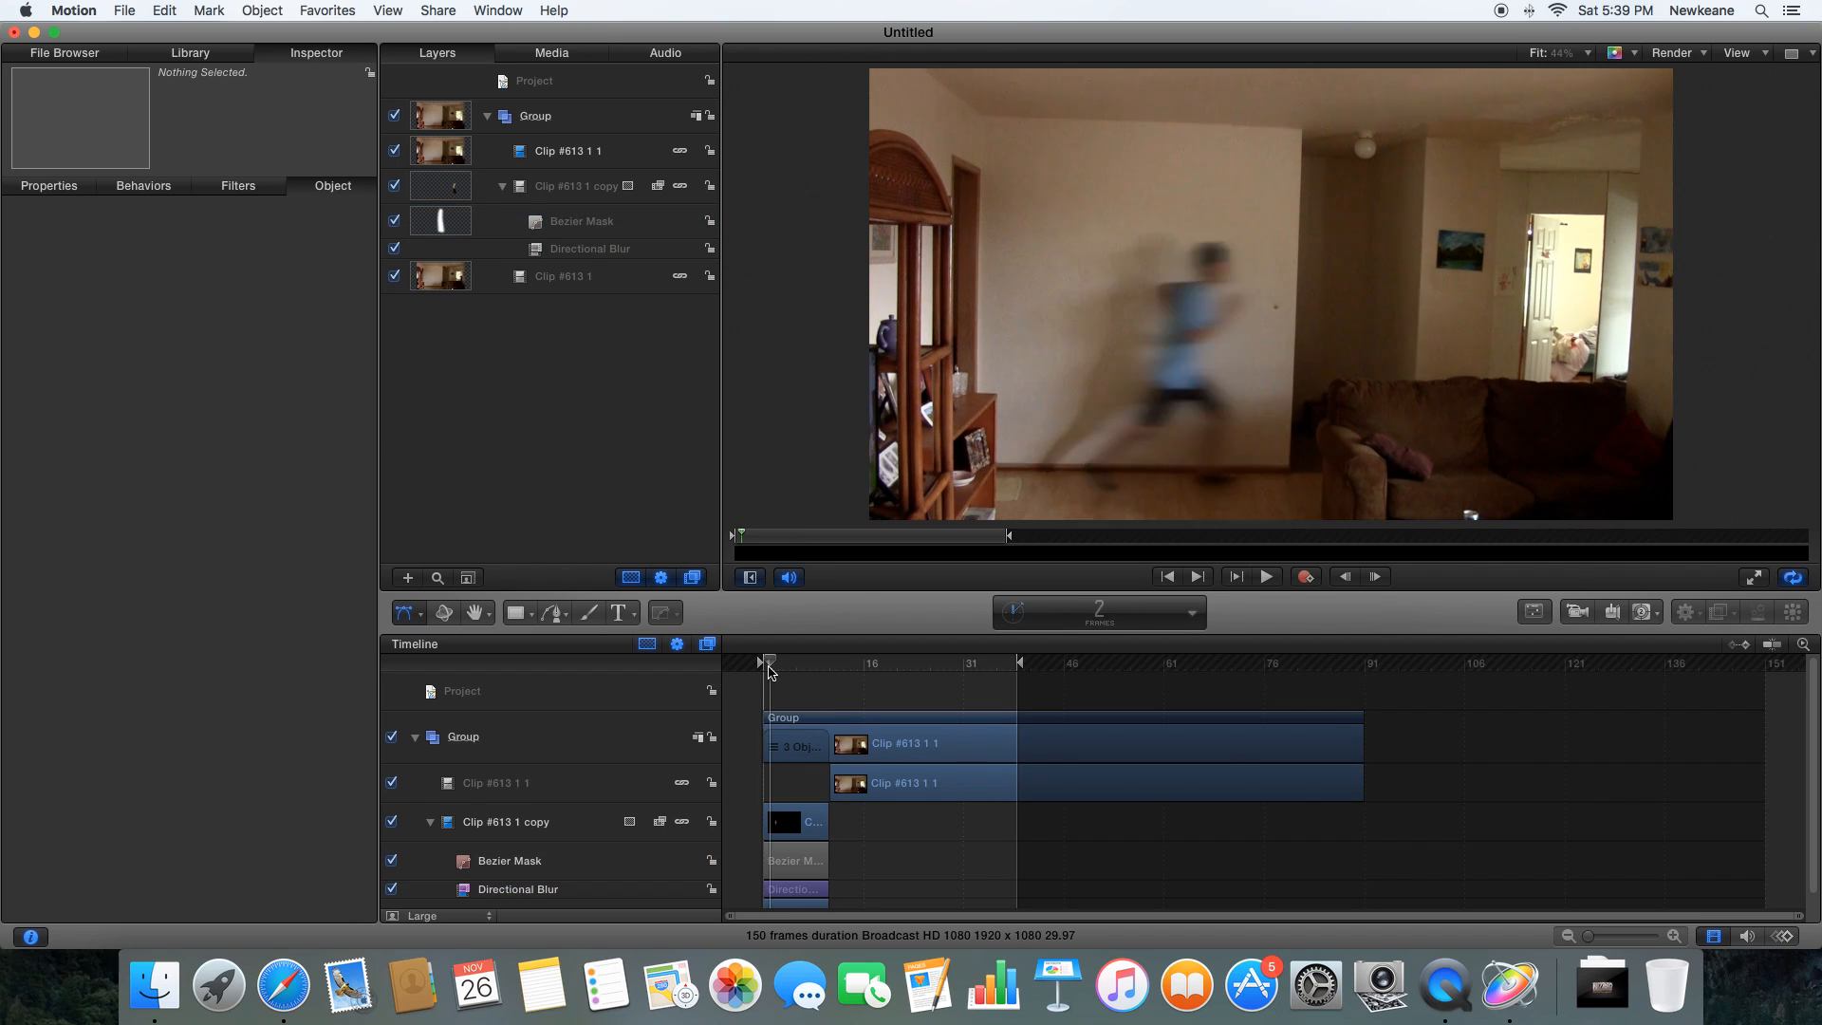
- Duplicate the first segment and move the copy above the blurred clip in the layer order
{"action": "left_click_drag", "start_coordinate": [775, 671], "coordinate": [763, 665]}
{"action": "scroll", "coordinate": [879, 789], "scroll_direction": "down", "scroll_amount": 2}
{"action": "left_click", "coordinate": [801, 886]}
{"action": "key", "text": "super+d"}
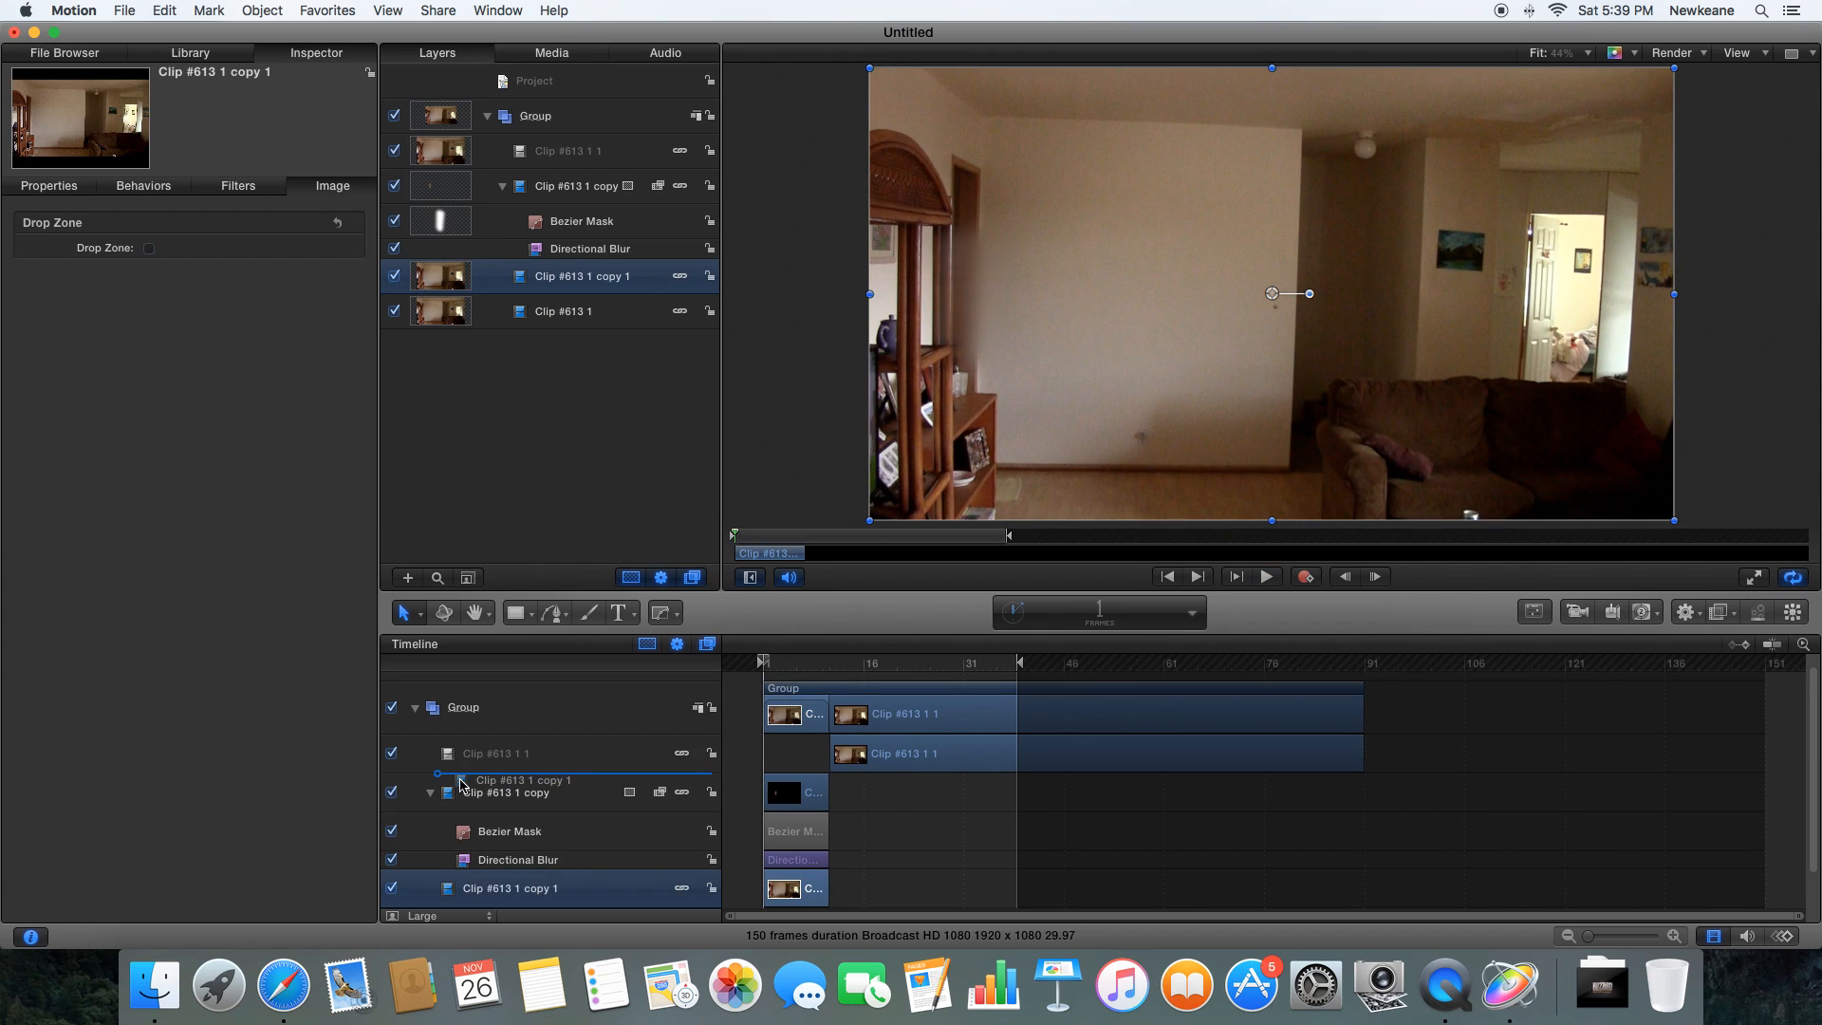
{"action": "left_click_drag", "start_coordinate": [456, 894], "coordinate": [479, 754]}
- Place a copy of the second segment at the top of the layer stack, starting at frame 1
{"action": "left_click_drag", "start_coordinate": [861, 767], "coordinate": [794, 767]}
{"action": "left_click", "coordinate": [970, 664]}
{"action": "left_click_drag", "start_coordinate": [841, 682], "coordinate": [804, 675]}
- Draw a Bezier mask on the top copy along the ceiling, sofa and cabinet edges, invert it, and play back the result
{"action": "key", "text": "alt+b"}
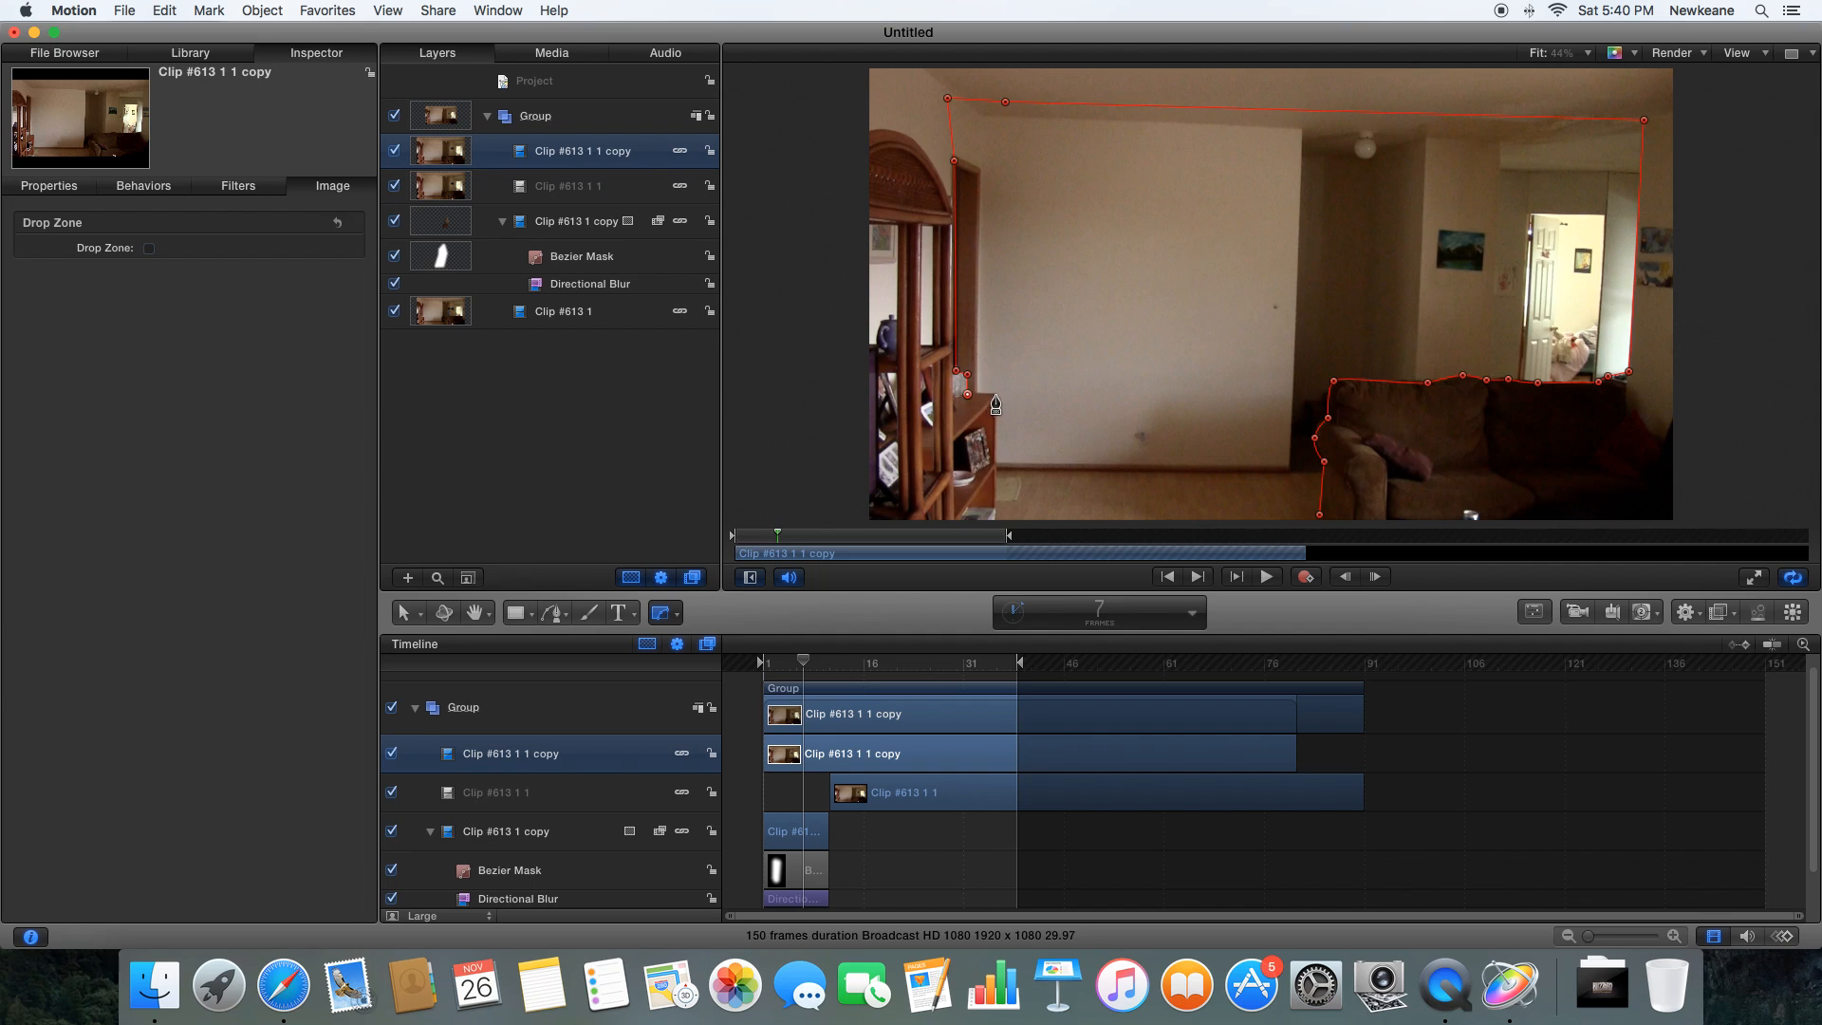
{"action": "key", "text": "c"}
{"action": "left_click", "coordinate": [149, 347]}
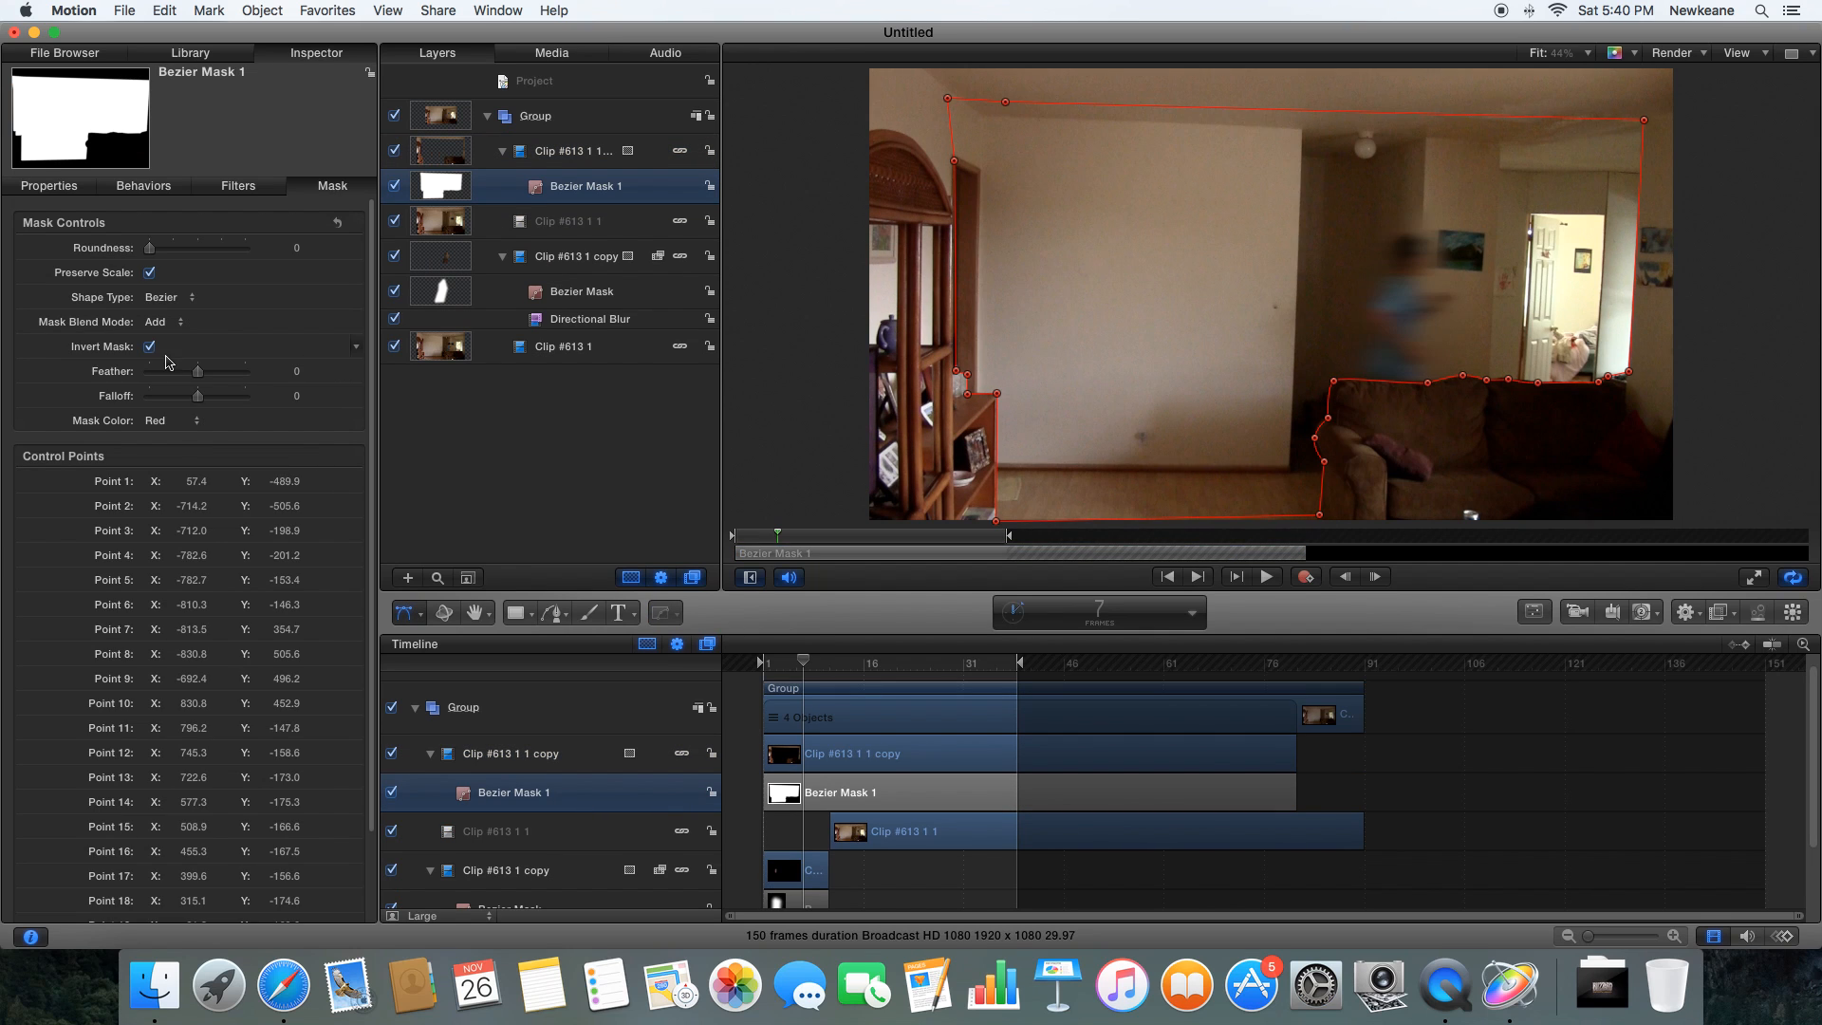
{"action": "left_click", "coordinate": [1488, 829]}
{"action": "left_click_drag", "start_coordinate": [832, 666], "coordinate": [877, 667]}
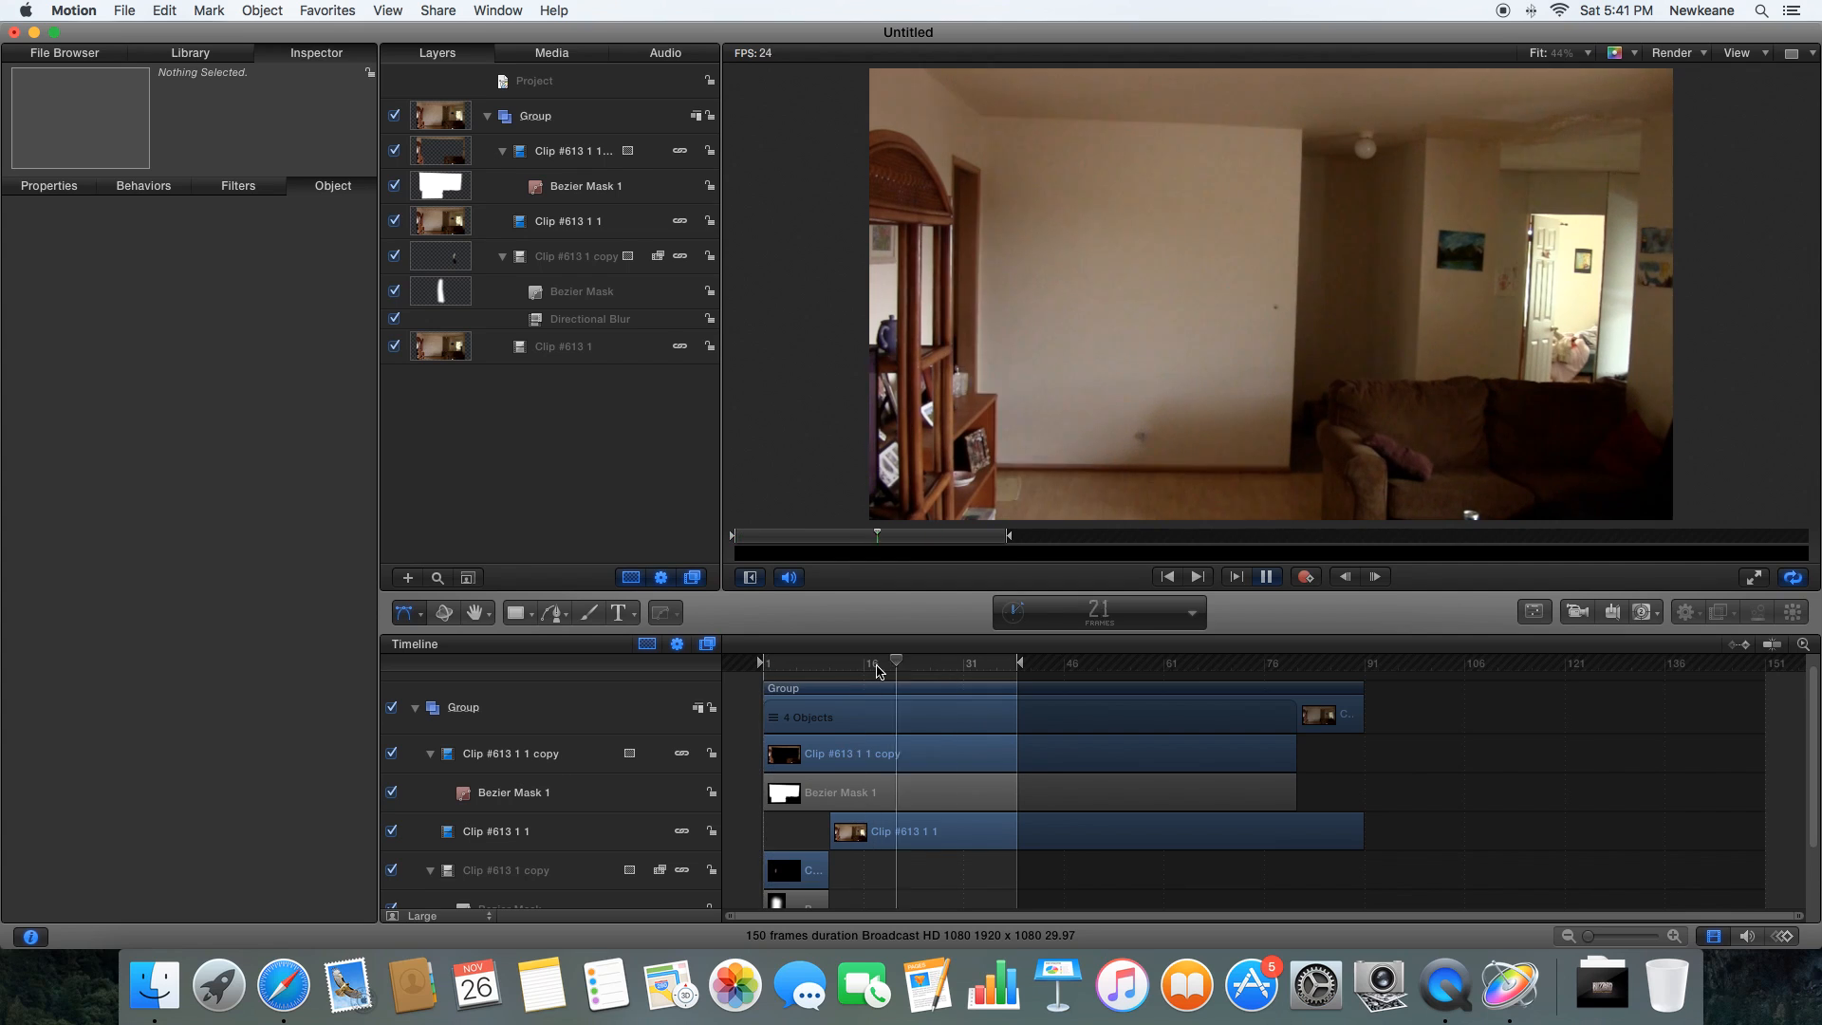
{"action": "key", "text": "space"}
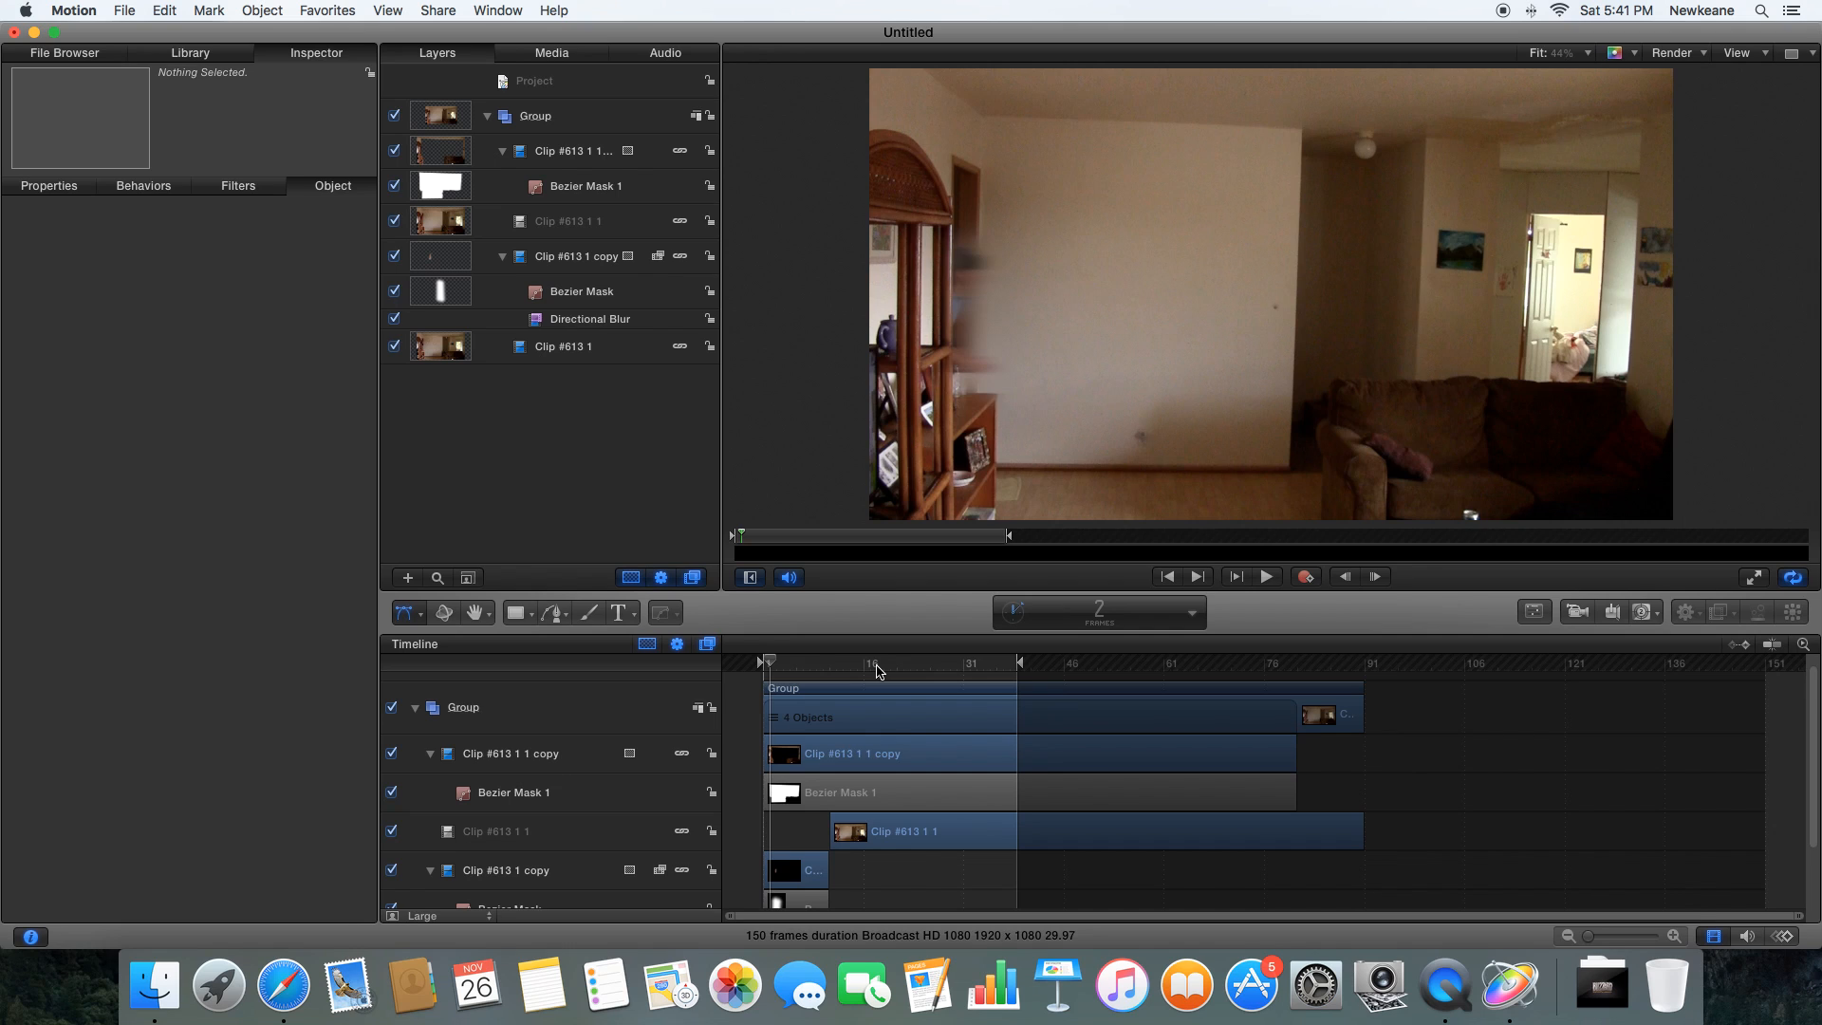
{"action": "mouse_move", "coordinate": [773, 667]}
{"action": "left_mouse_down"}
{"action": "mouse_move", "coordinate": [813, 667]}
{"action": "mouse_move", "coordinate": [797, 670]}
{"action": "left_mouse_up"}
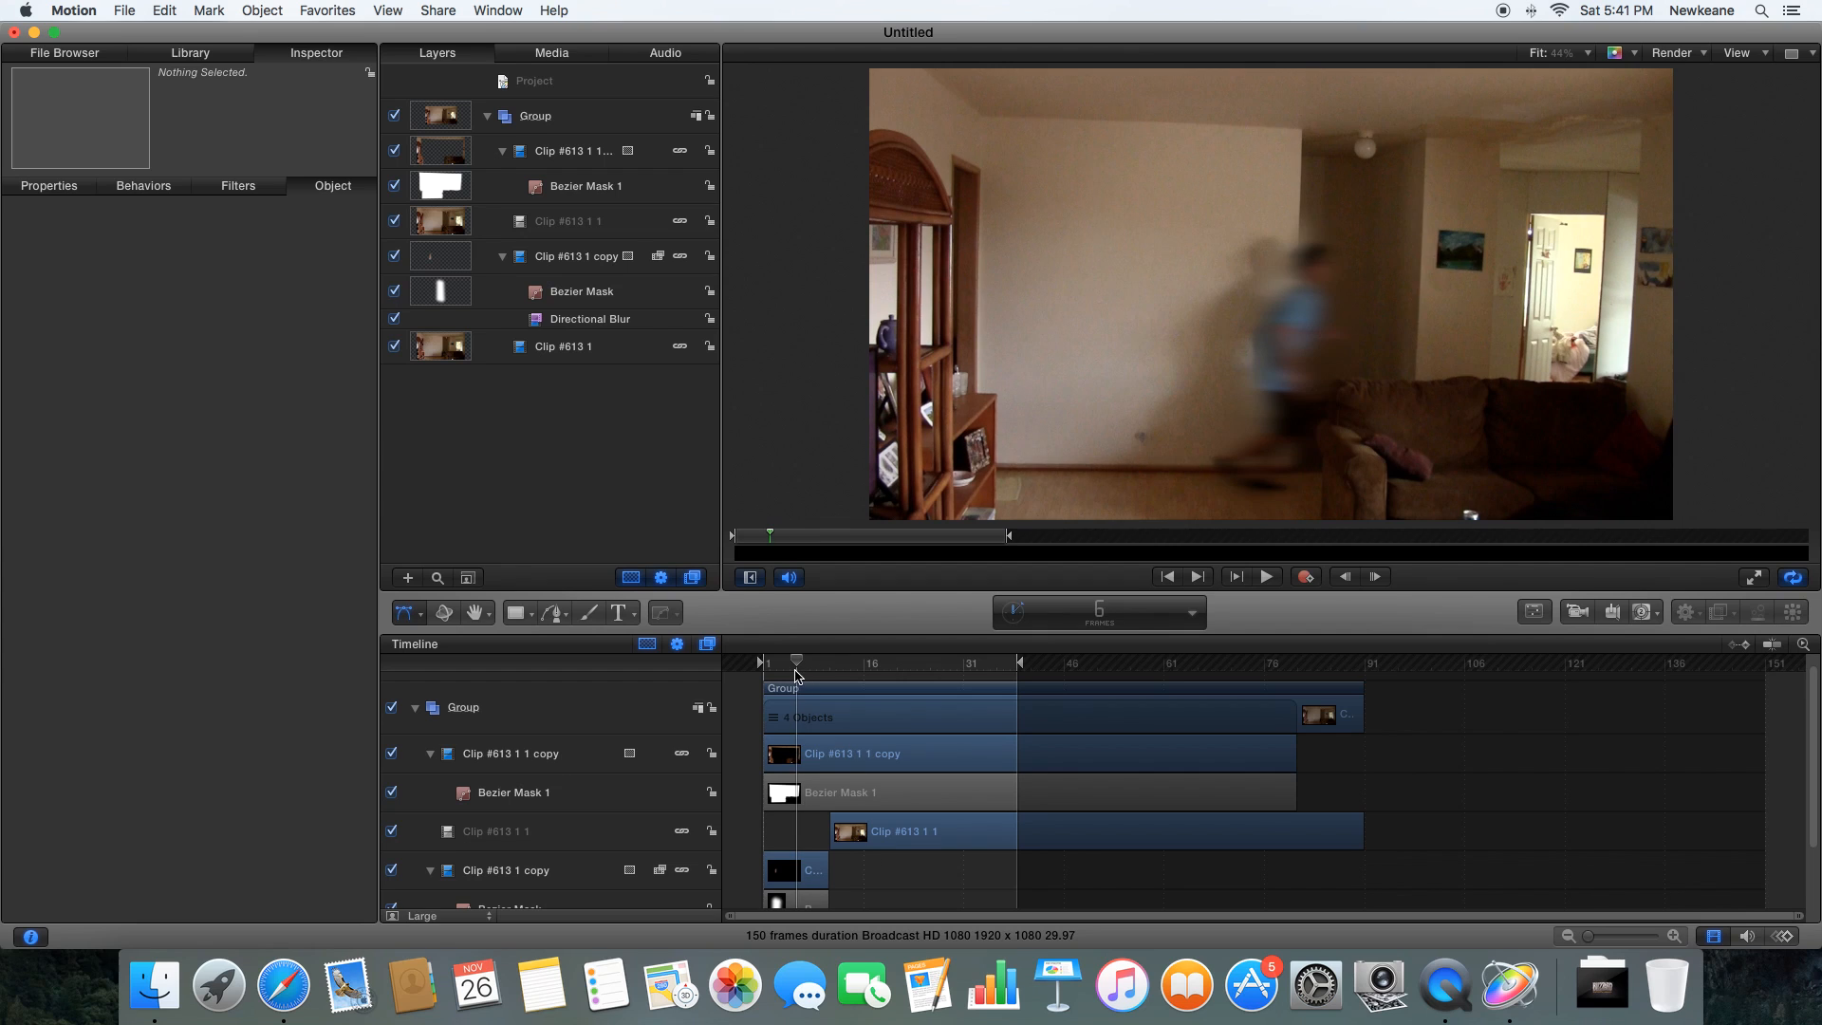
- Duplicate the second segment, place the copy beneath the blurred clip in the layer order, and shift it to start at frame 1
{"action": "scroll", "coordinate": [859, 828], "scroll_direction": "down", "scroll_amount": 3}
{"action": "left_click", "coordinate": [809, 832]}
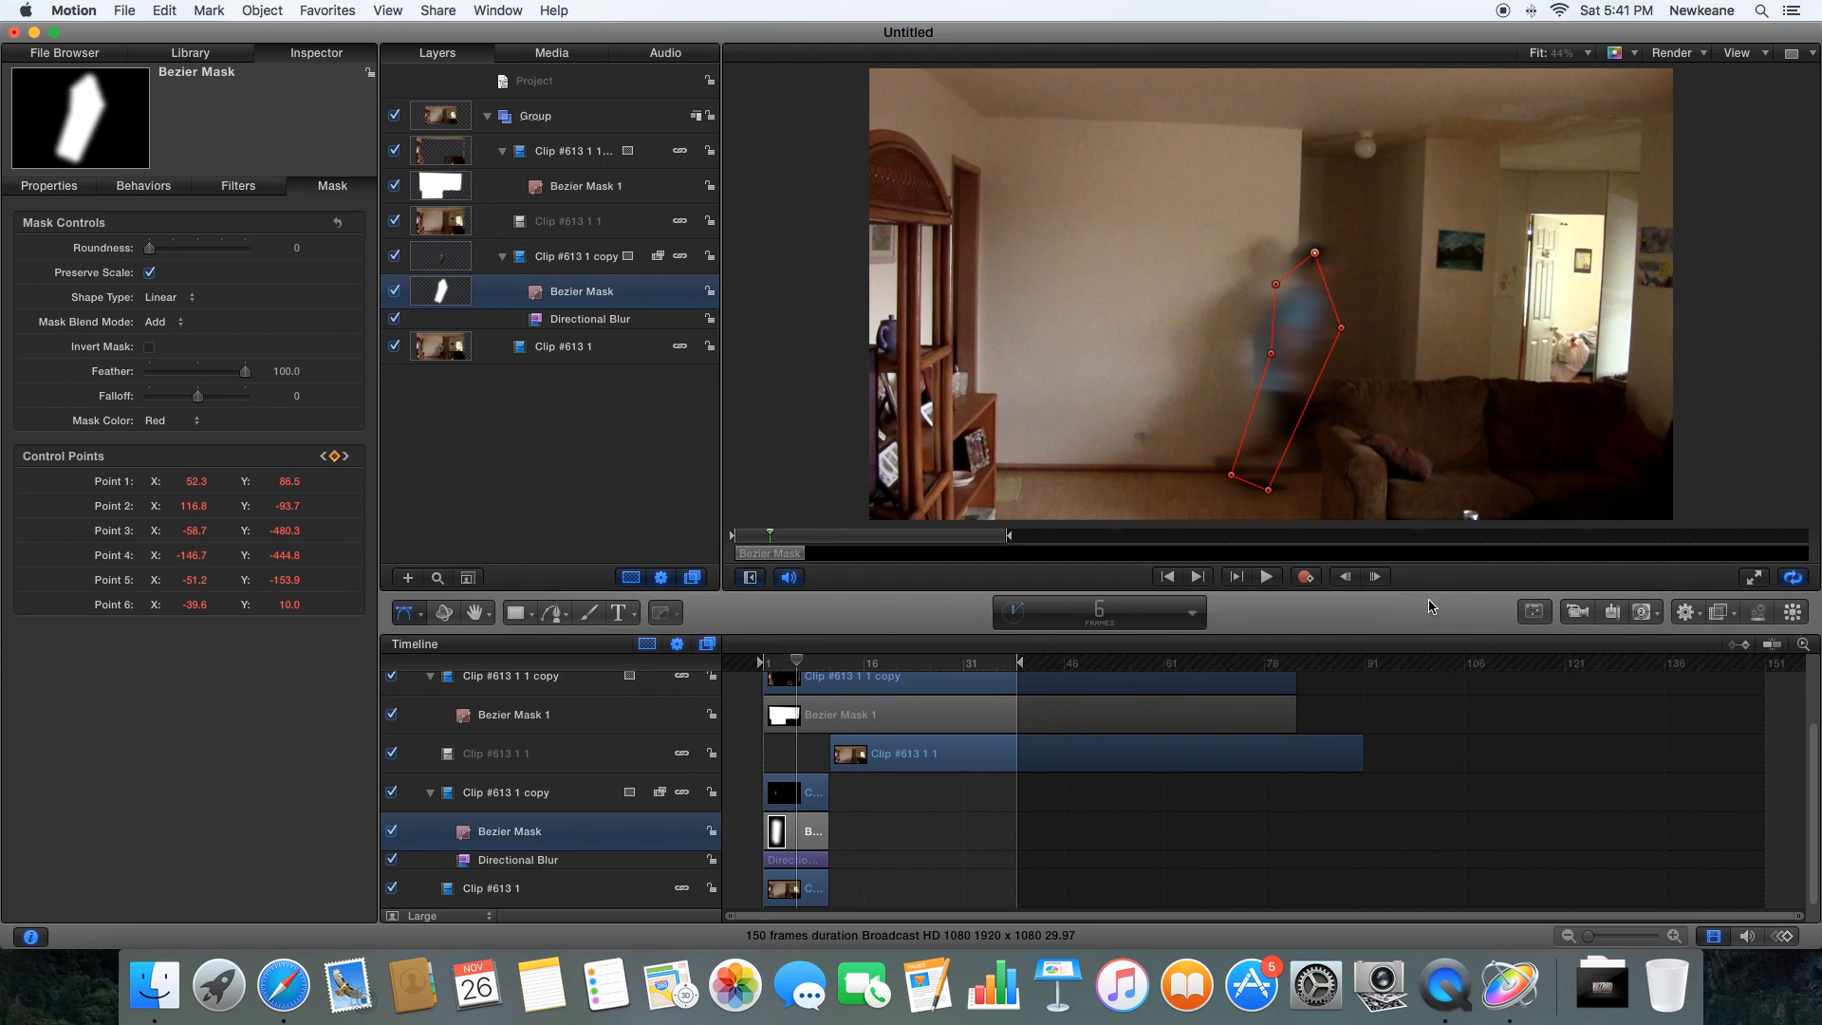
{"action": "left_click", "coordinate": [1473, 801]}
{"action": "left_click", "coordinate": [868, 755]}
{"action": "key", "text": "super+d"}
{"action": "left_click_drag", "start_coordinate": [497, 904], "coordinate": [456, 860]}
{"action": "left_click_drag", "start_coordinate": [873, 848], "coordinate": [807, 847]}
{"action": "left_click_drag", "start_coordinate": [796, 664], "coordinate": [845, 664]}
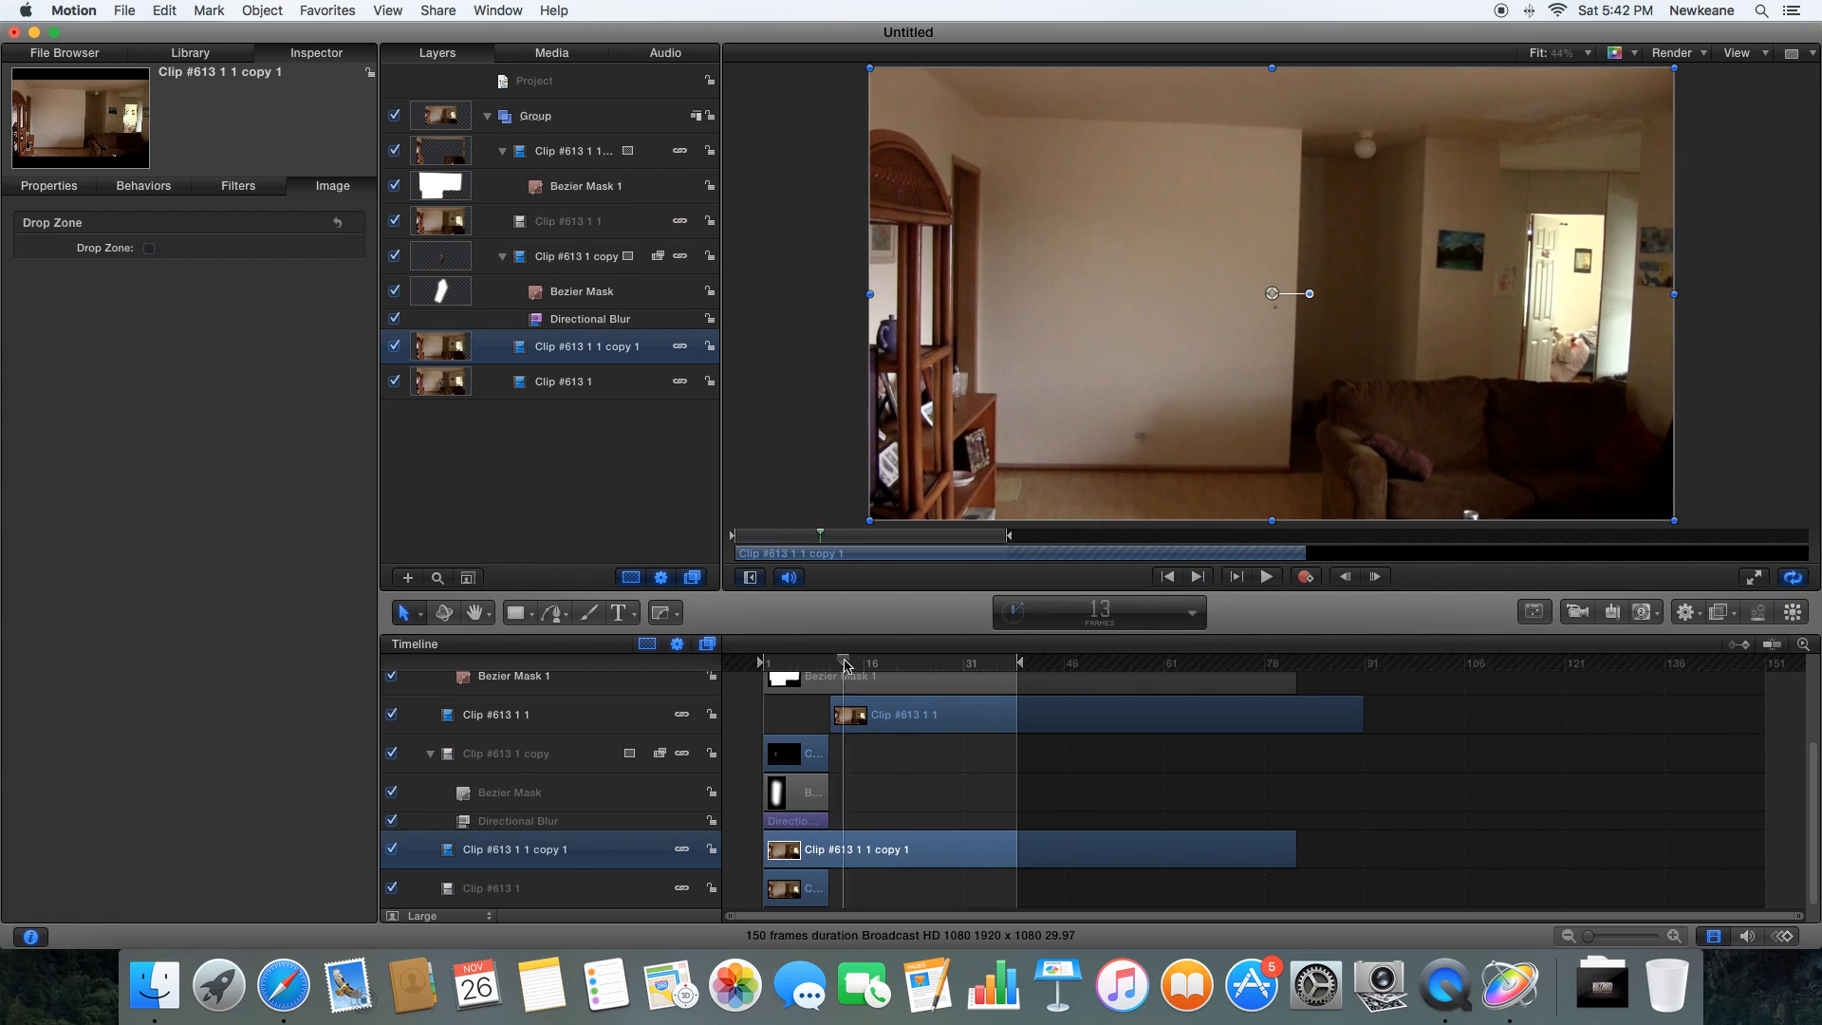
{"action": "left_click_drag", "start_coordinate": [953, 674], "coordinate": [796, 666]}
- Add a red Tint filter to the new copy and change its blend mode to mix it with the clip below
{"action": "left_click", "coordinate": [1720, 612]}
{"action": "mouse_move", "coordinate": [1708, 672]}
{"action": "left_click", "coordinate": [1518, 910]}
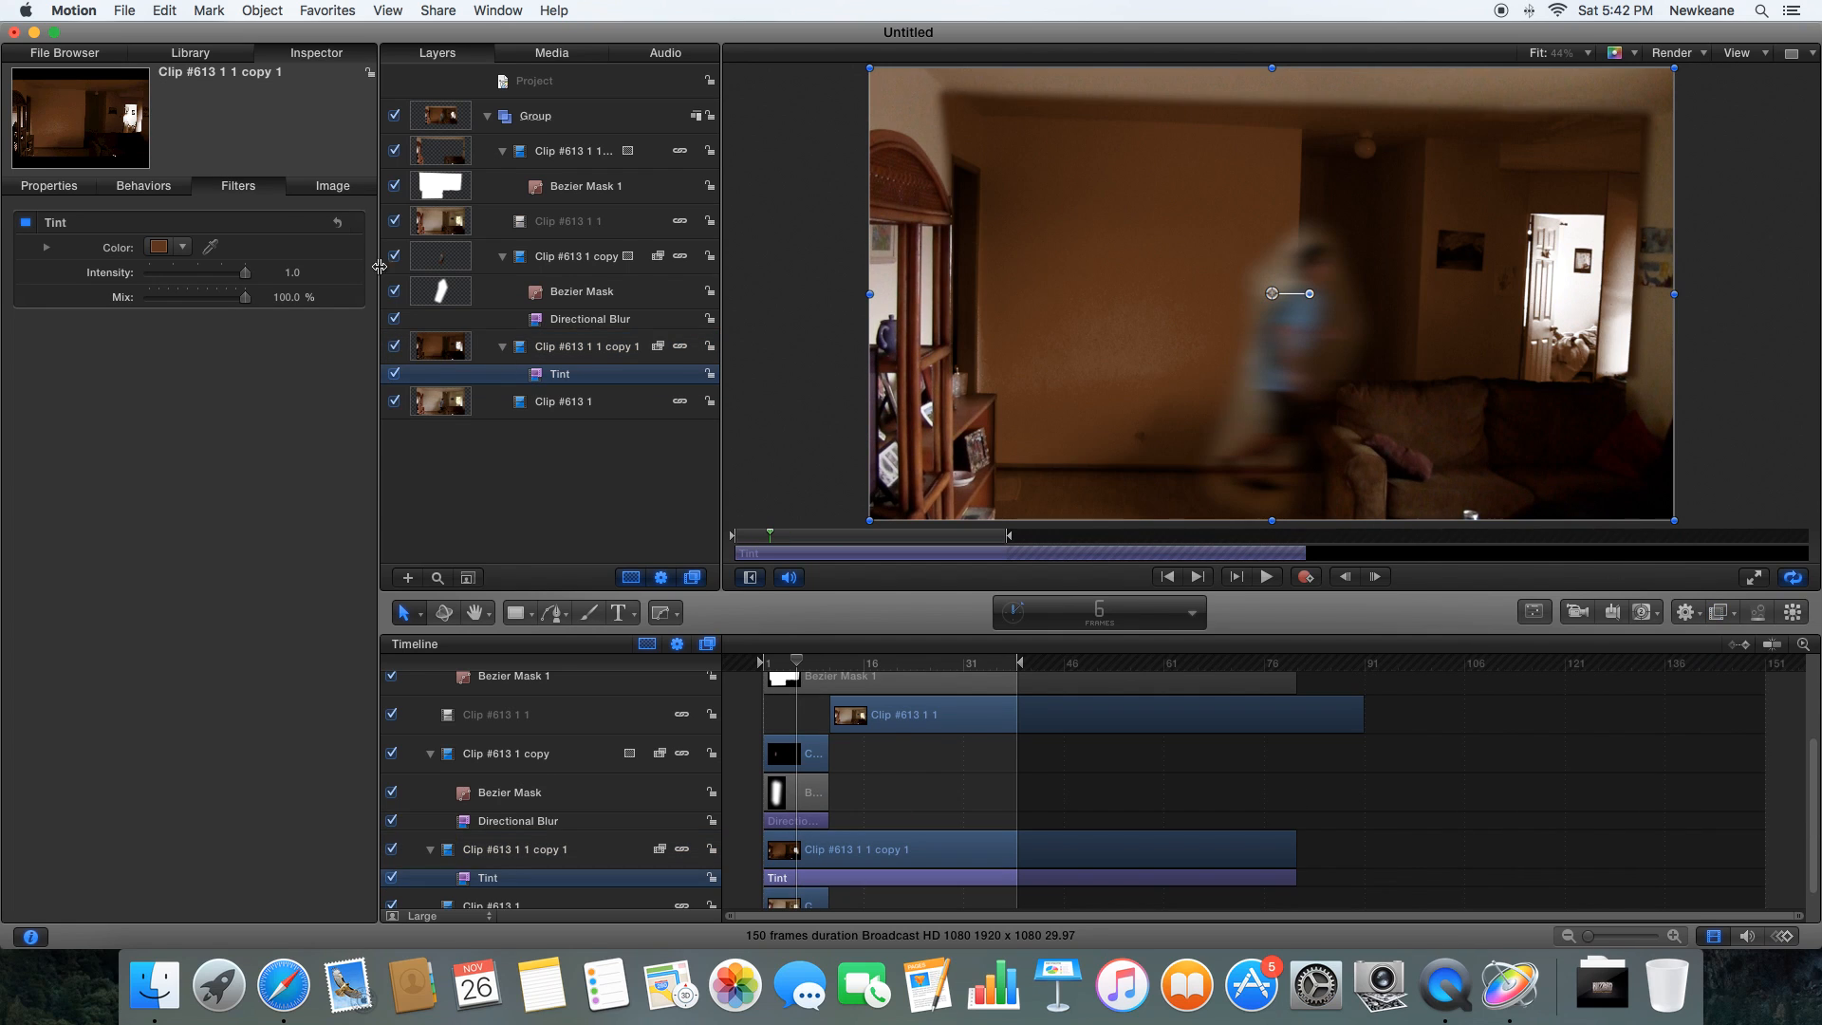
{"action": "left_click", "coordinate": [182, 246]}
{"action": "left_click", "coordinate": [244, 274]}
{"action": "right_click", "coordinate": [898, 851]}
{"action": "mouse_move", "coordinate": [957, 857]}
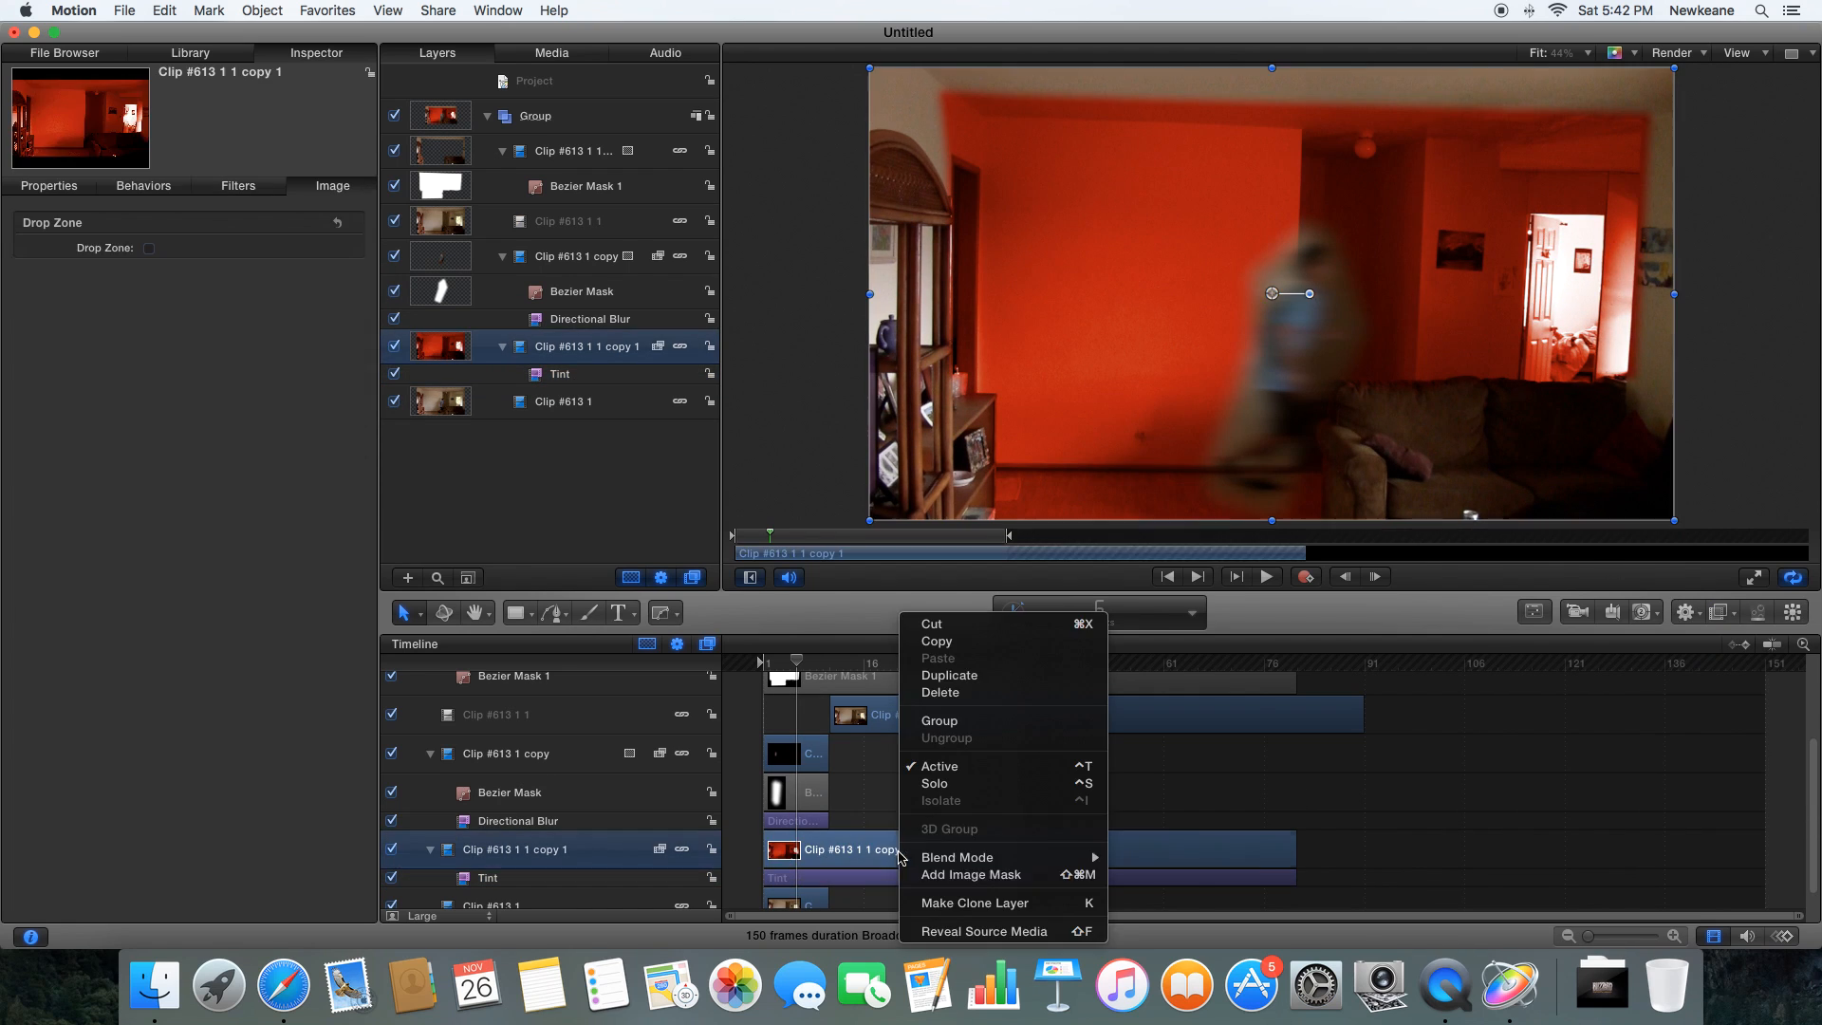
{"action": "left_click", "coordinate": [1158, 544]}
- Add a Directional Blur filter to the tinted copy with amount 290.5 and angle 359.6°
{"action": "left_click", "coordinate": [1720, 613]}
{"action": "mouse_move", "coordinate": [1699, 636]}
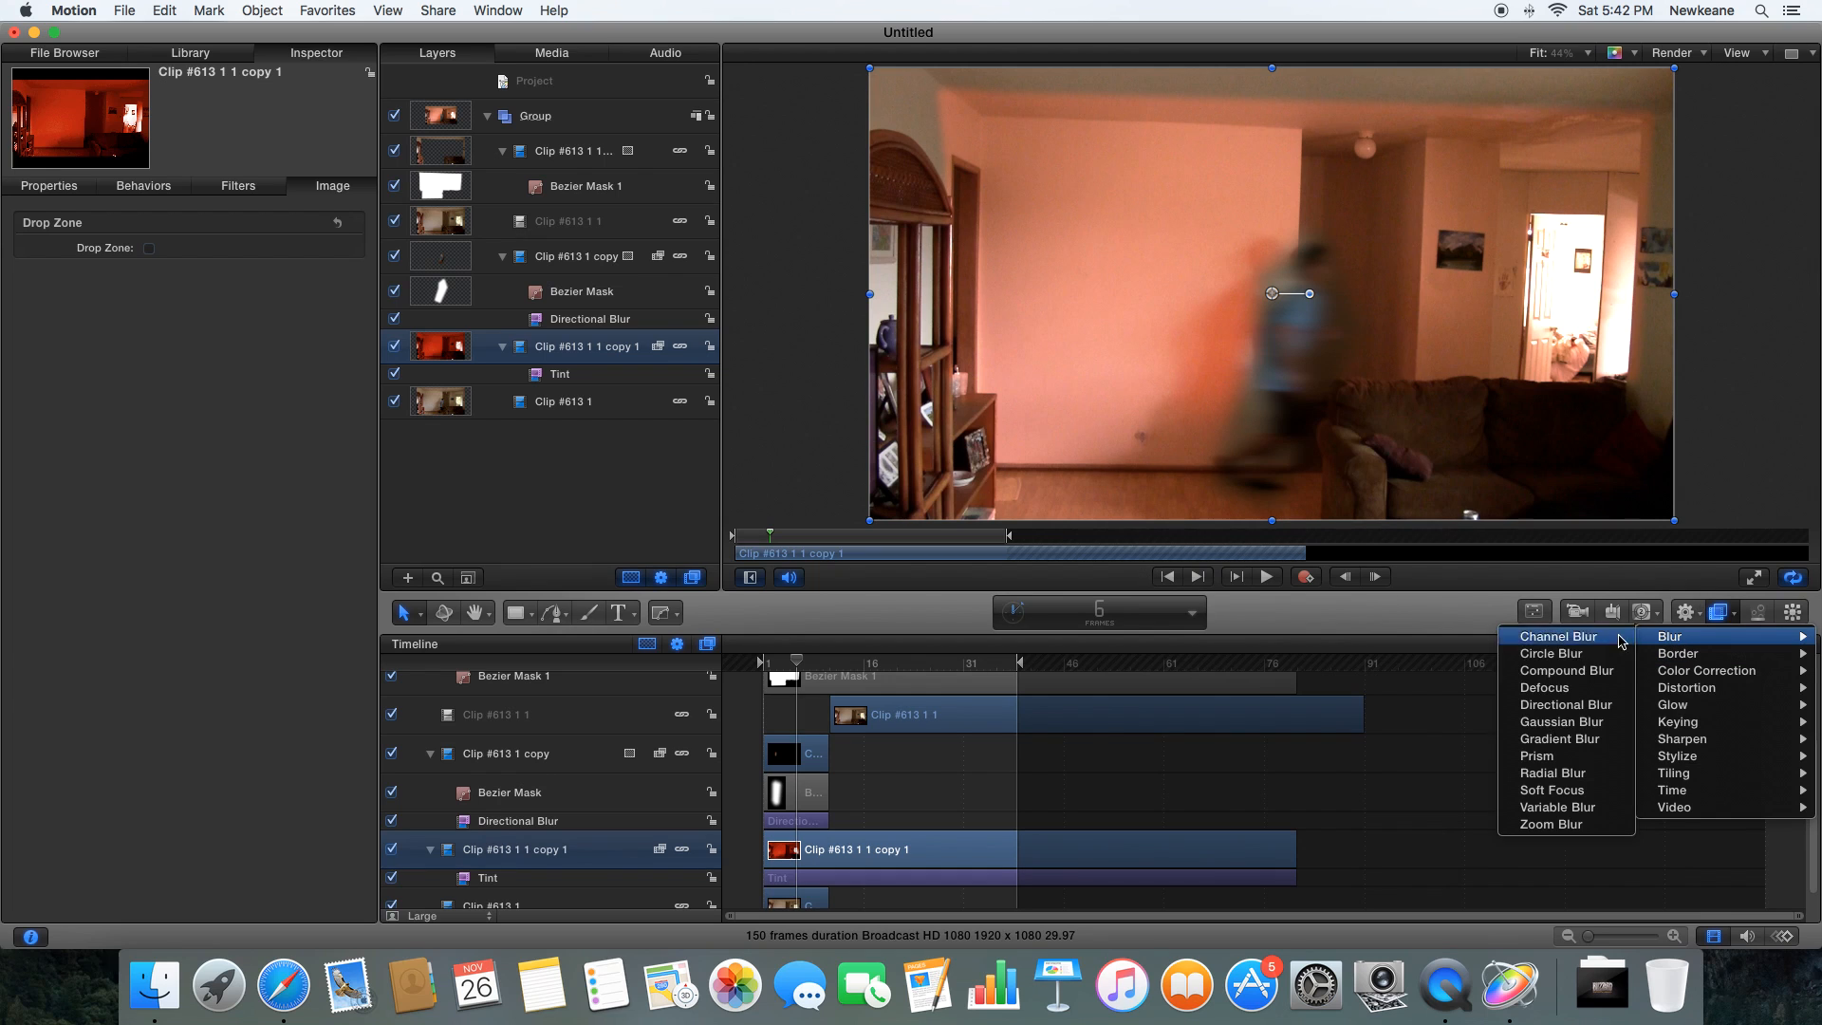
{"action": "left_click", "coordinate": [1566, 704]}
{"action": "left_click_drag", "start_coordinate": [1272, 294], "coordinate": [1545, 296]}
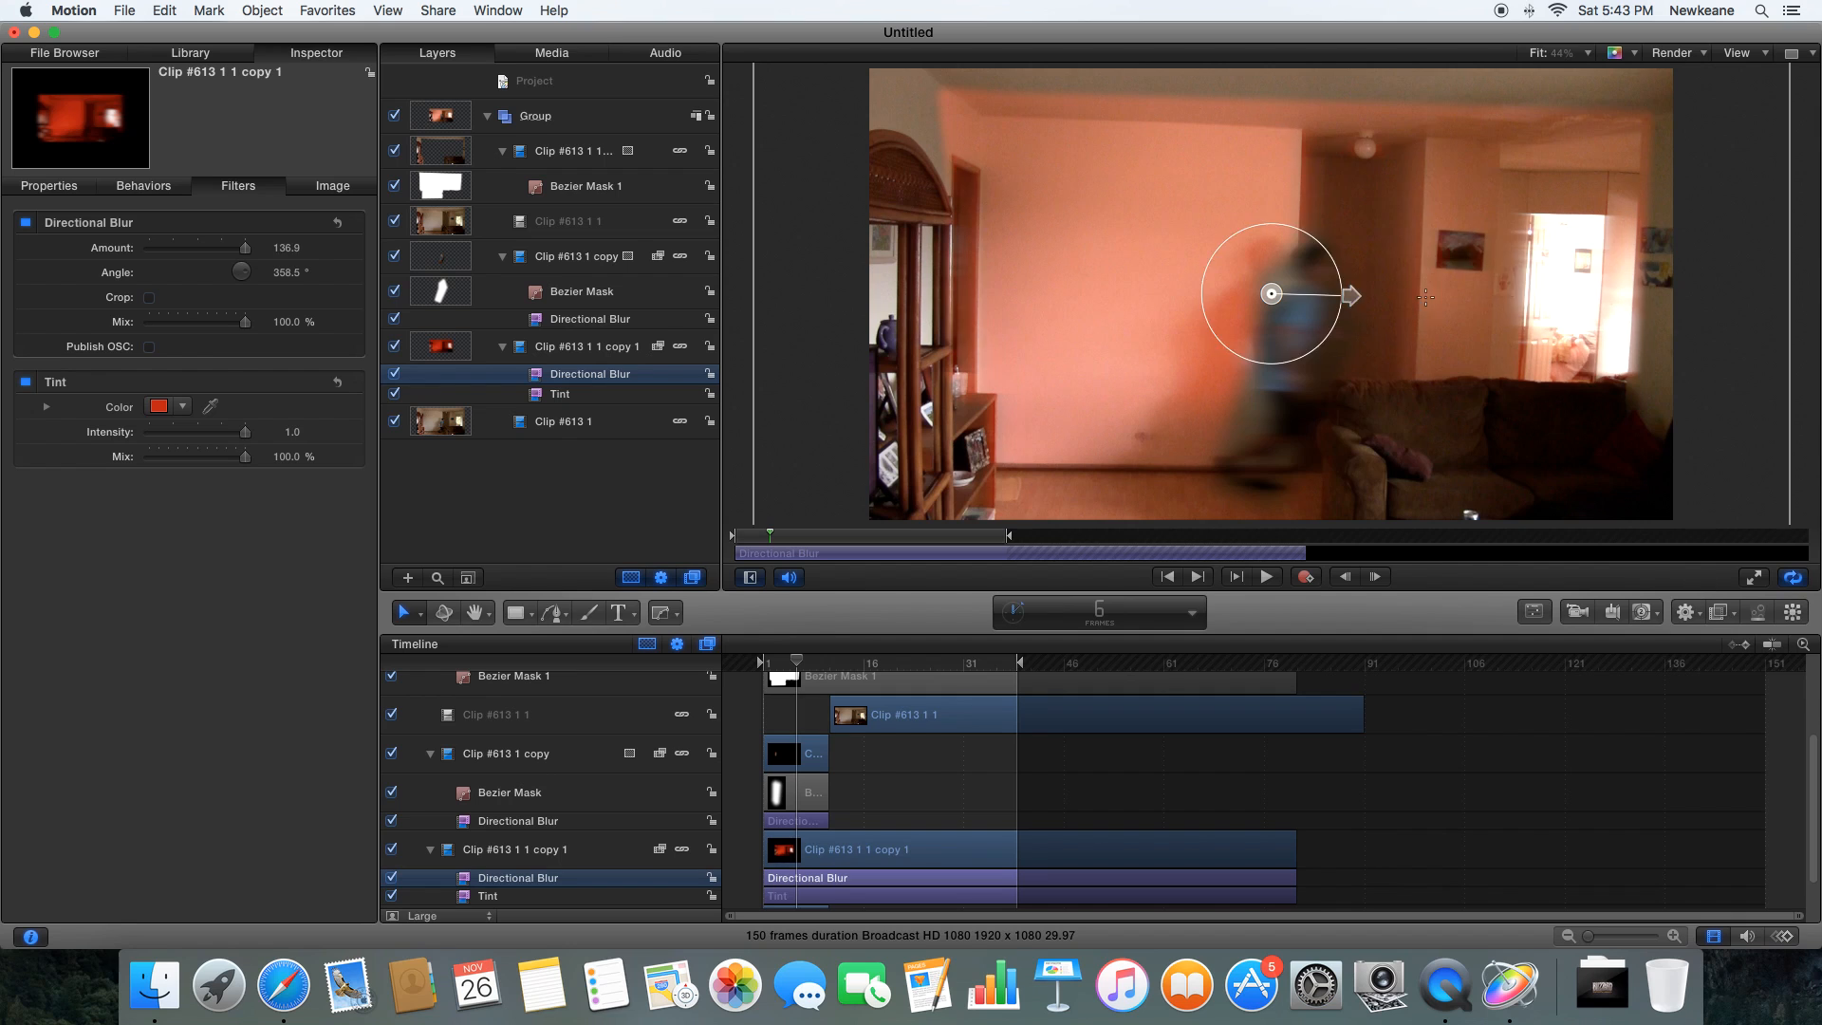
- Add an Underwater filter of size about 0.24 to the tinted copy and move Directional Blur above it in the filter order
{"action": "left_click", "coordinate": [1720, 613]}
{"action": "mouse_move", "coordinate": [1707, 690]}
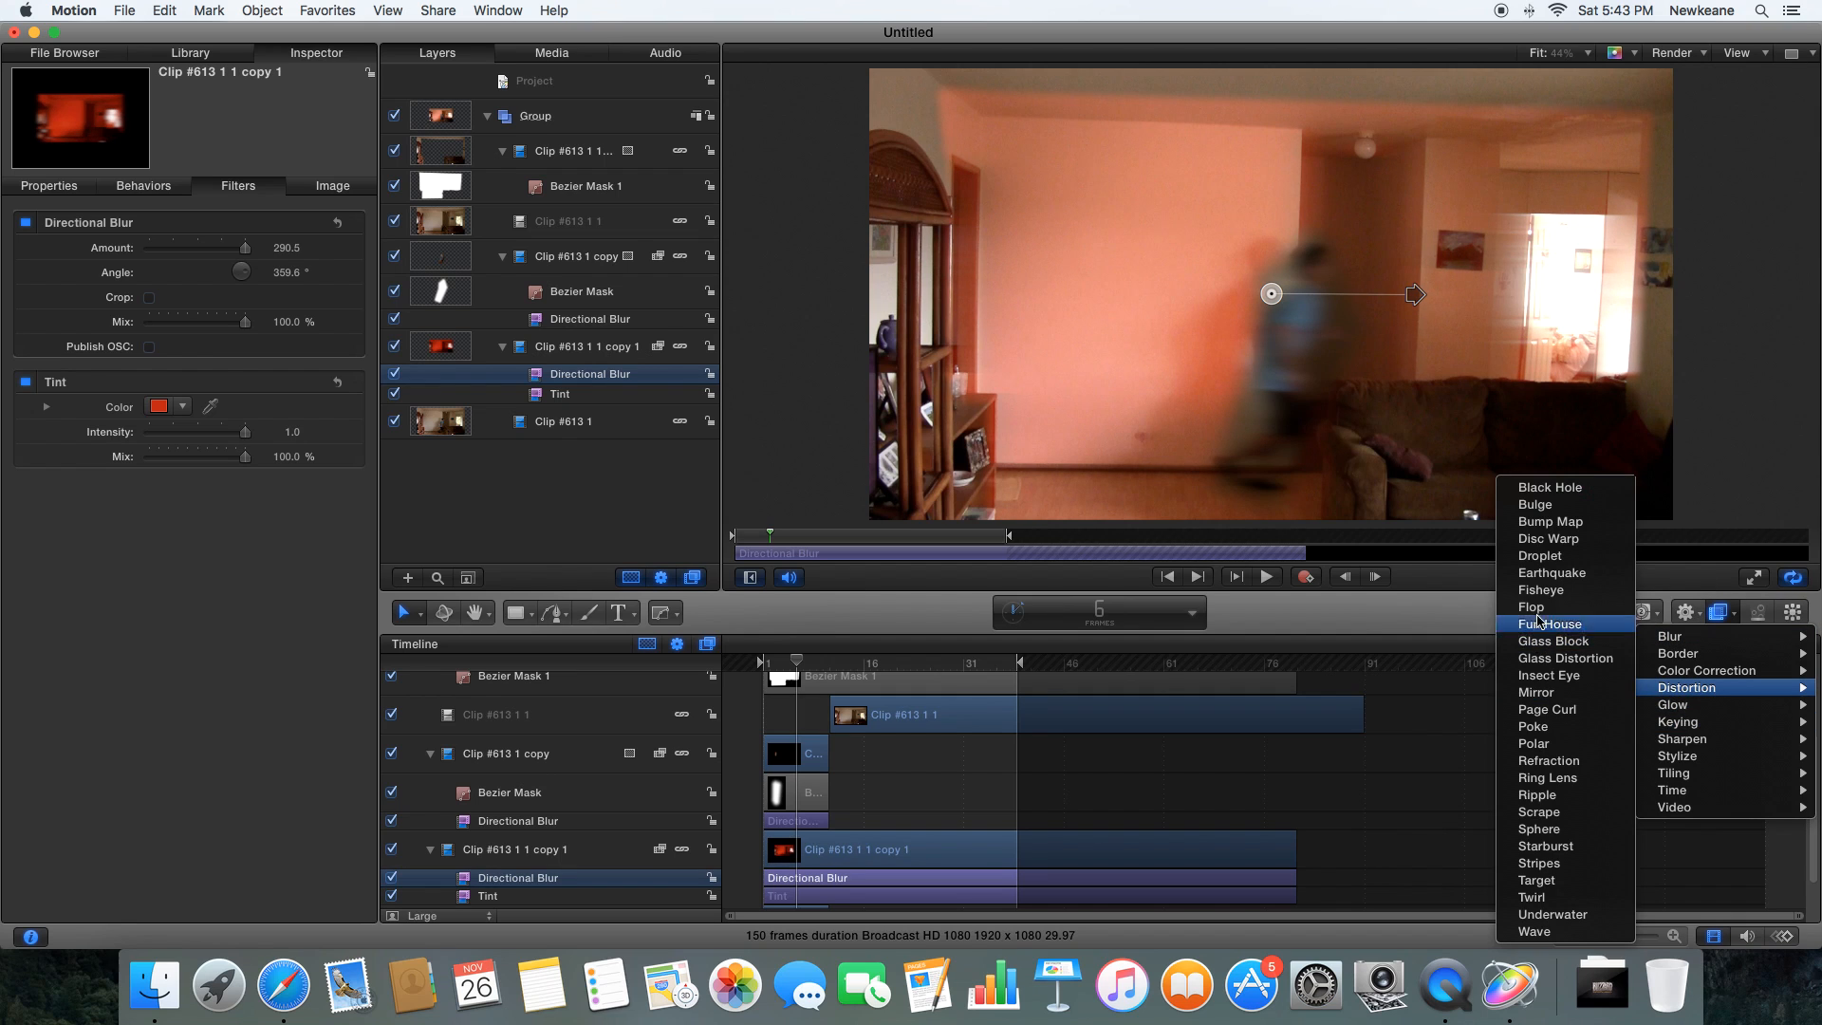
{"action": "left_click", "coordinate": [1553, 914]}
{"action": "left_click_drag", "start_coordinate": [164, 254], "coordinate": [148, 262]}
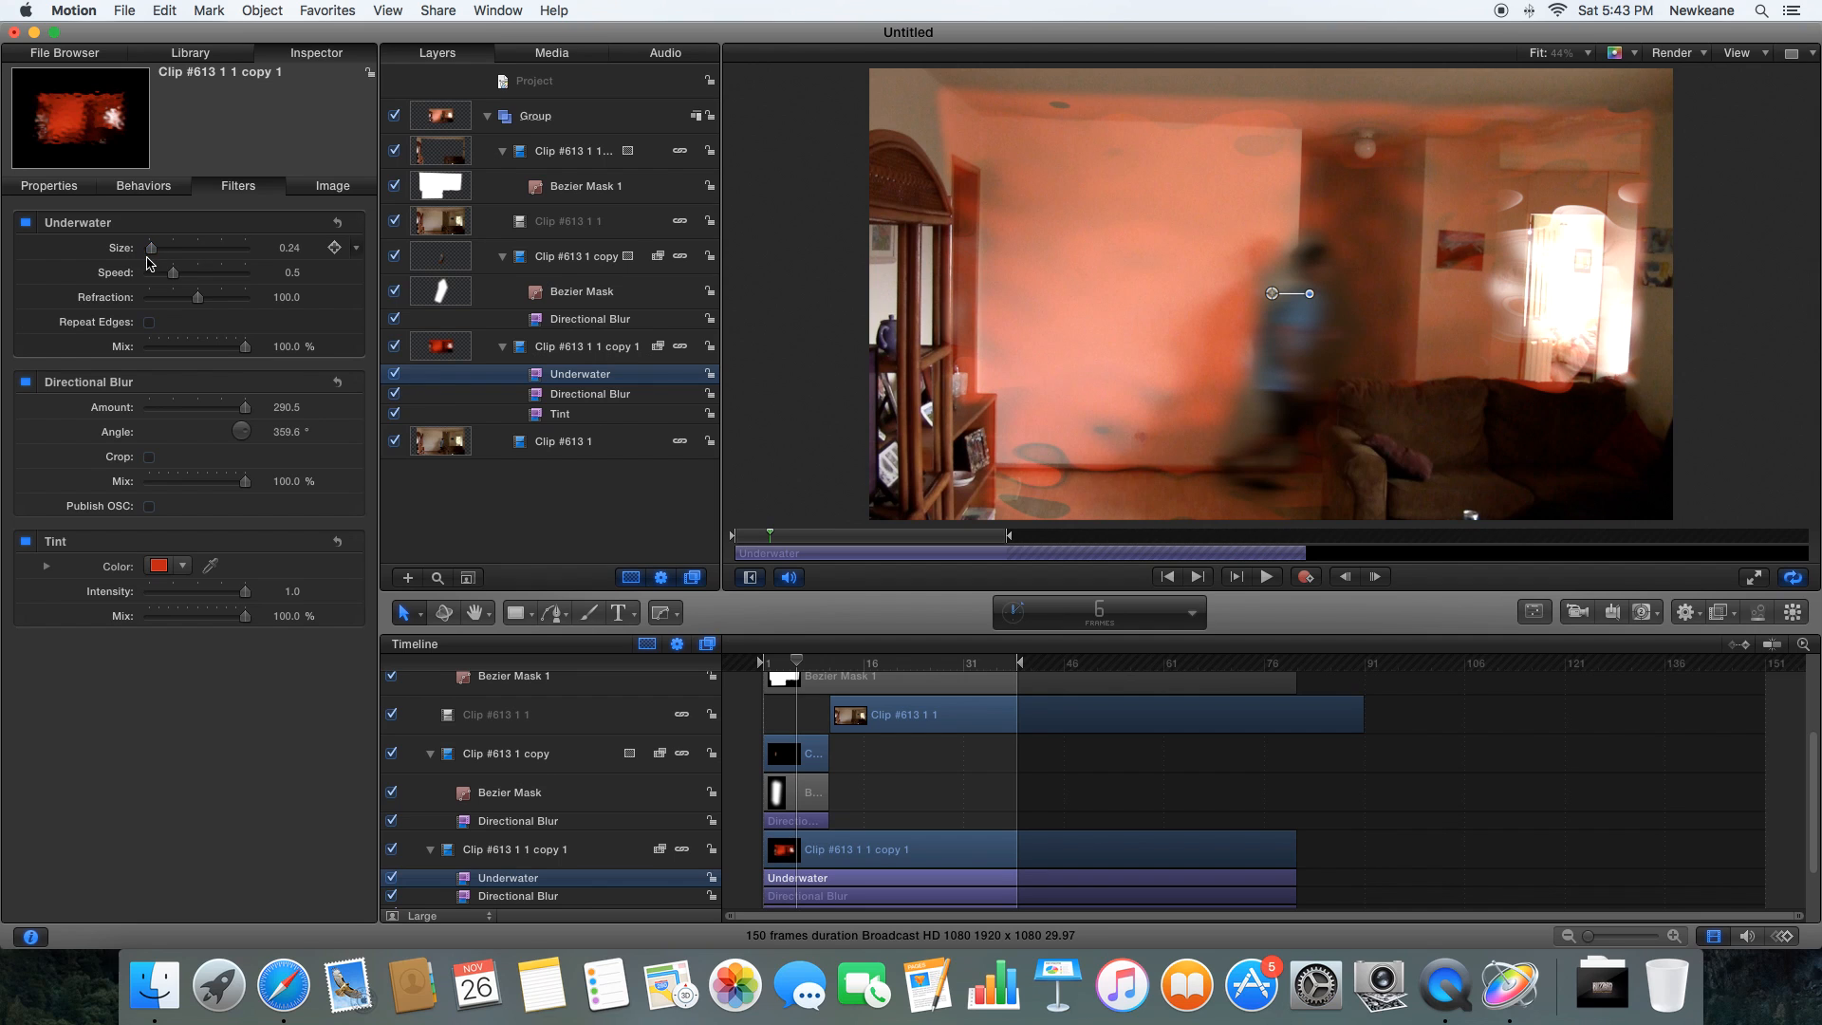
{"action": "left_click_drag", "start_coordinate": [114, 383], "coordinate": [114, 220]}
- Move the original second segment below the tinted copy in the layer order and scrub through the frames to check the streaks
{"action": "mouse_move", "coordinate": [797, 662]}
{"action": "left_mouse_down"}
{"action": "mouse_move", "coordinate": [774, 663]}
{"action": "mouse_move", "coordinate": [825, 662]}
{"action": "left_mouse_up"}
{"action": "left_click_drag", "start_coordinate": [489, 710], "coordinate": [433, 864]}
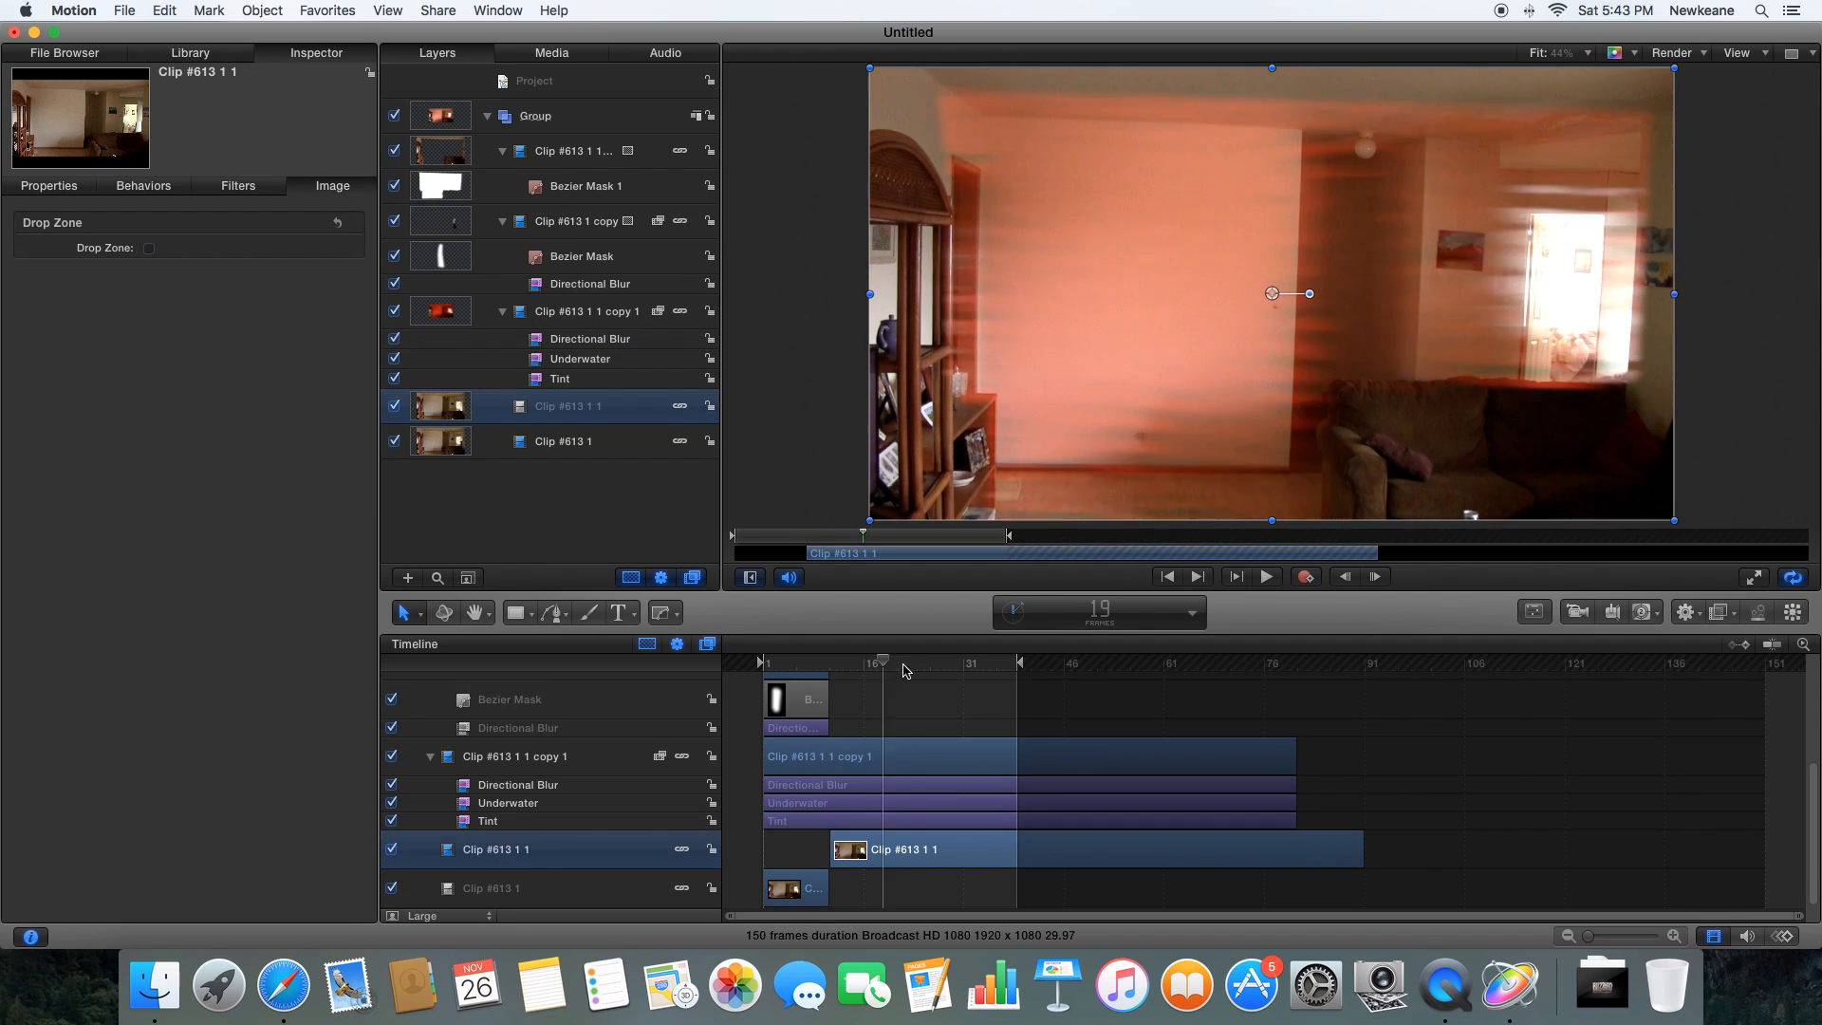
{"action": "left_click", "coordinate": [777, 664]}
{"action": "left_click_drag", "start_coordinate": [776, 664], "coordinate": [795, 666]}
- Draw a six-point Bezier mask on the tinted copy covering the room from the runner's head height down to the floor
{"action": "left_click", "coordinate": [836, 756]}
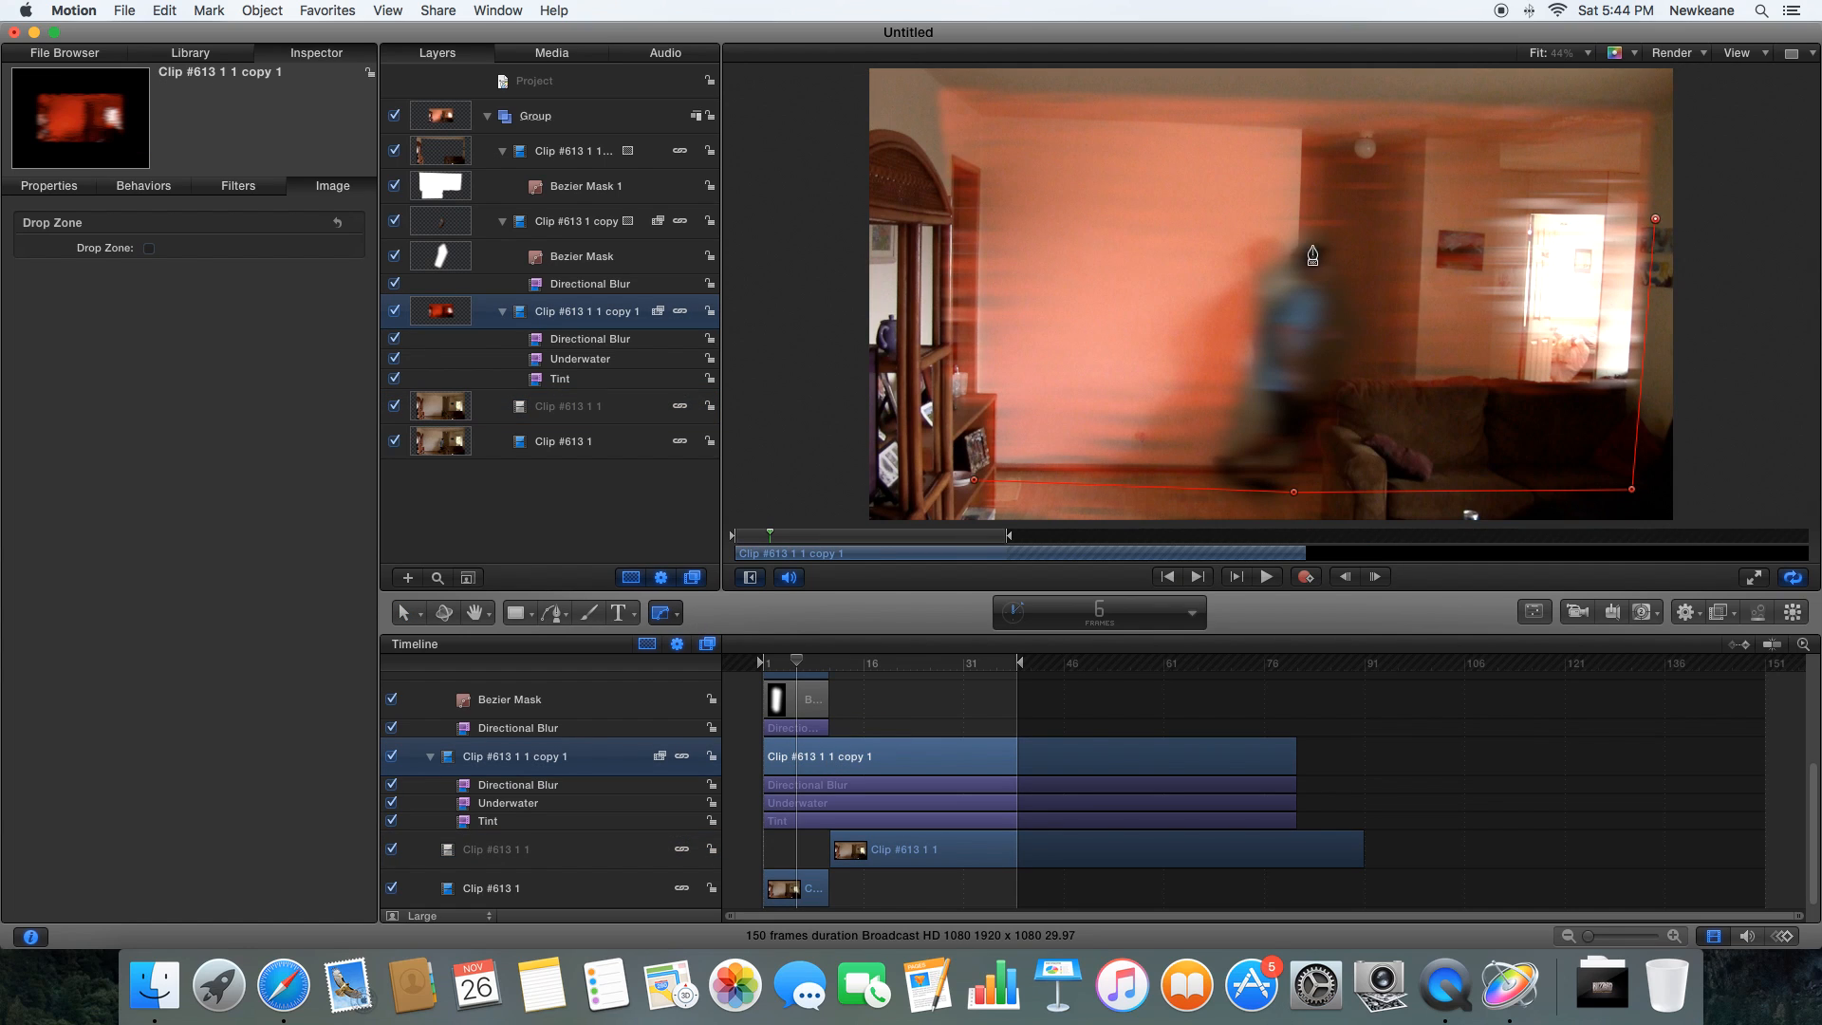
{"action": "left_click", "coordinate": [973, 480]}
{"action": "left_click_drag", "start_coordinate": [973, 480], "coordinate": [914, 480]}
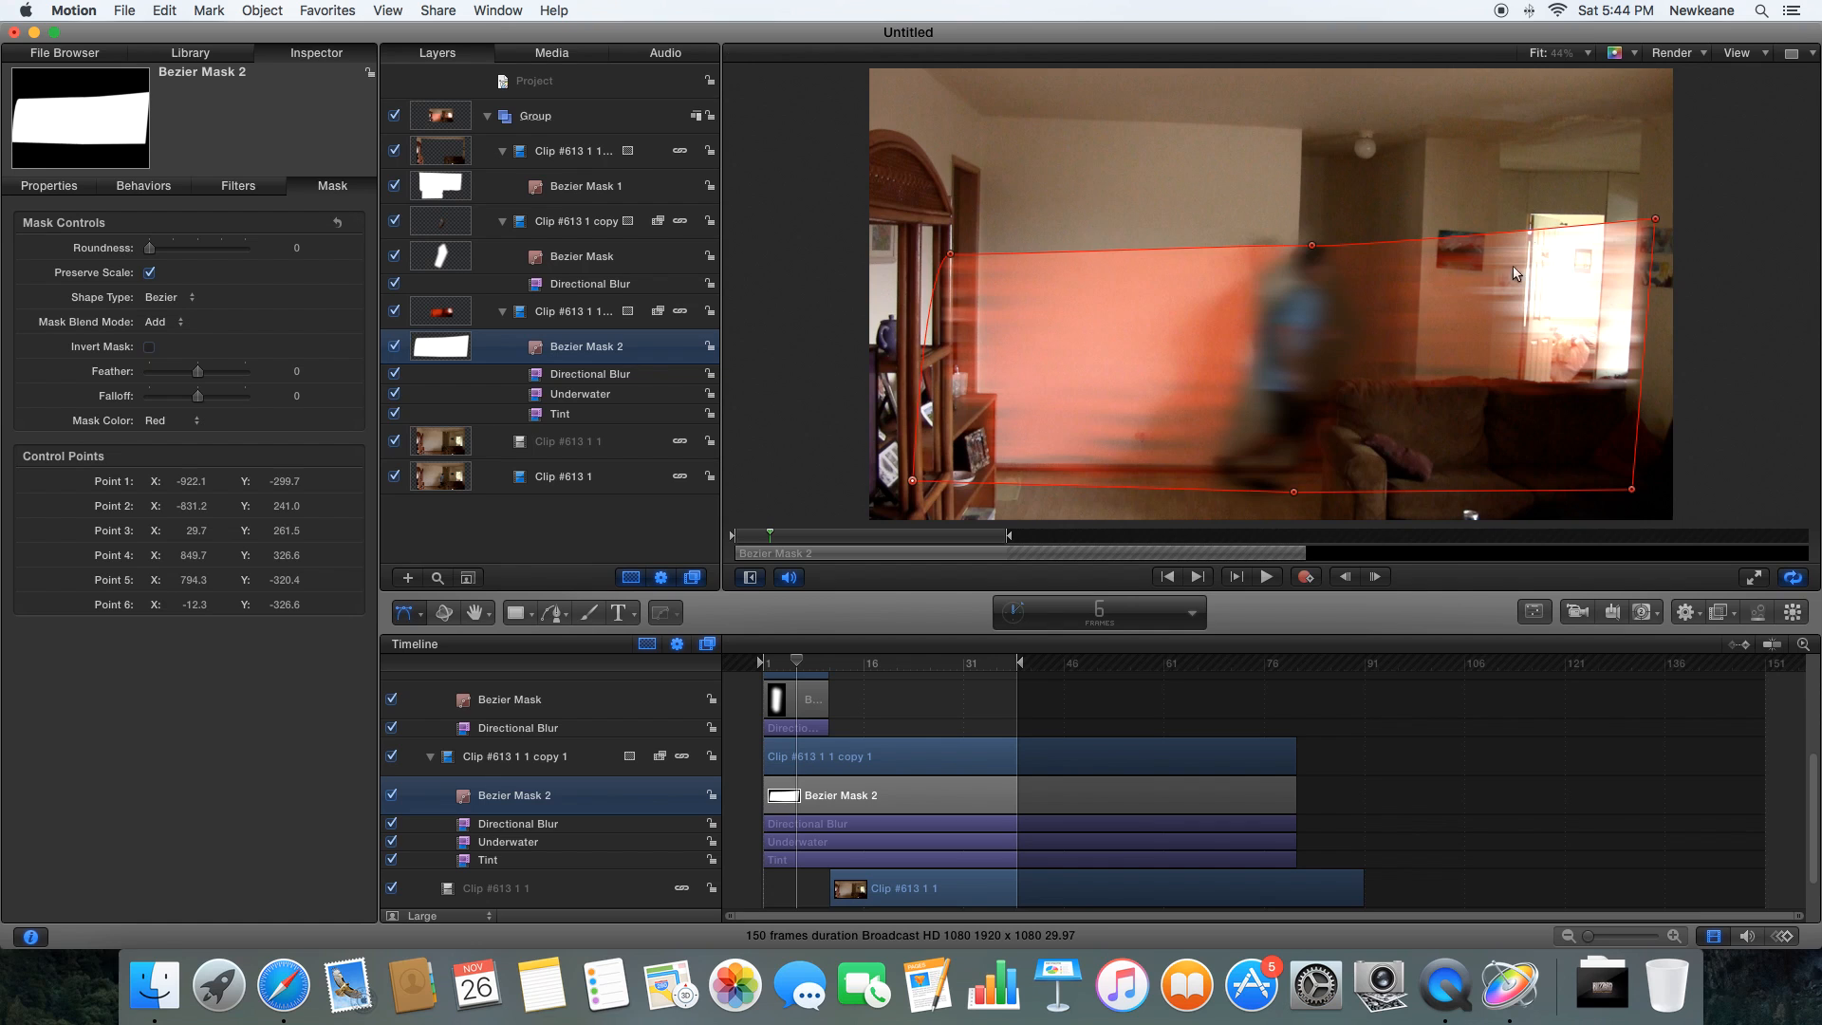
- Lower the streak mask's upper corner beside the doorway to Y 255.7, checking its fit across the runner's frames
{"action": "key", "text": "Right"}
{"action": "key", "text": "Right"}
{"action": "key", "text": "Right"}
{"action": "key", "text": "Right"}
{"action": "left_click_drag", "start_coordinate": [1655, 218], "coordinate": [1654, 250]}
{"action": "key", "text": "Left"}
{"action": "key", "text": "Left"}
{"action": "key", "text": "Left"}
{"action": "key", "text": "Left"}
{"action": "key", "text": "Left"}
{"action": "key", "text": "Left"}
{"action": "key", "text": "Left"}
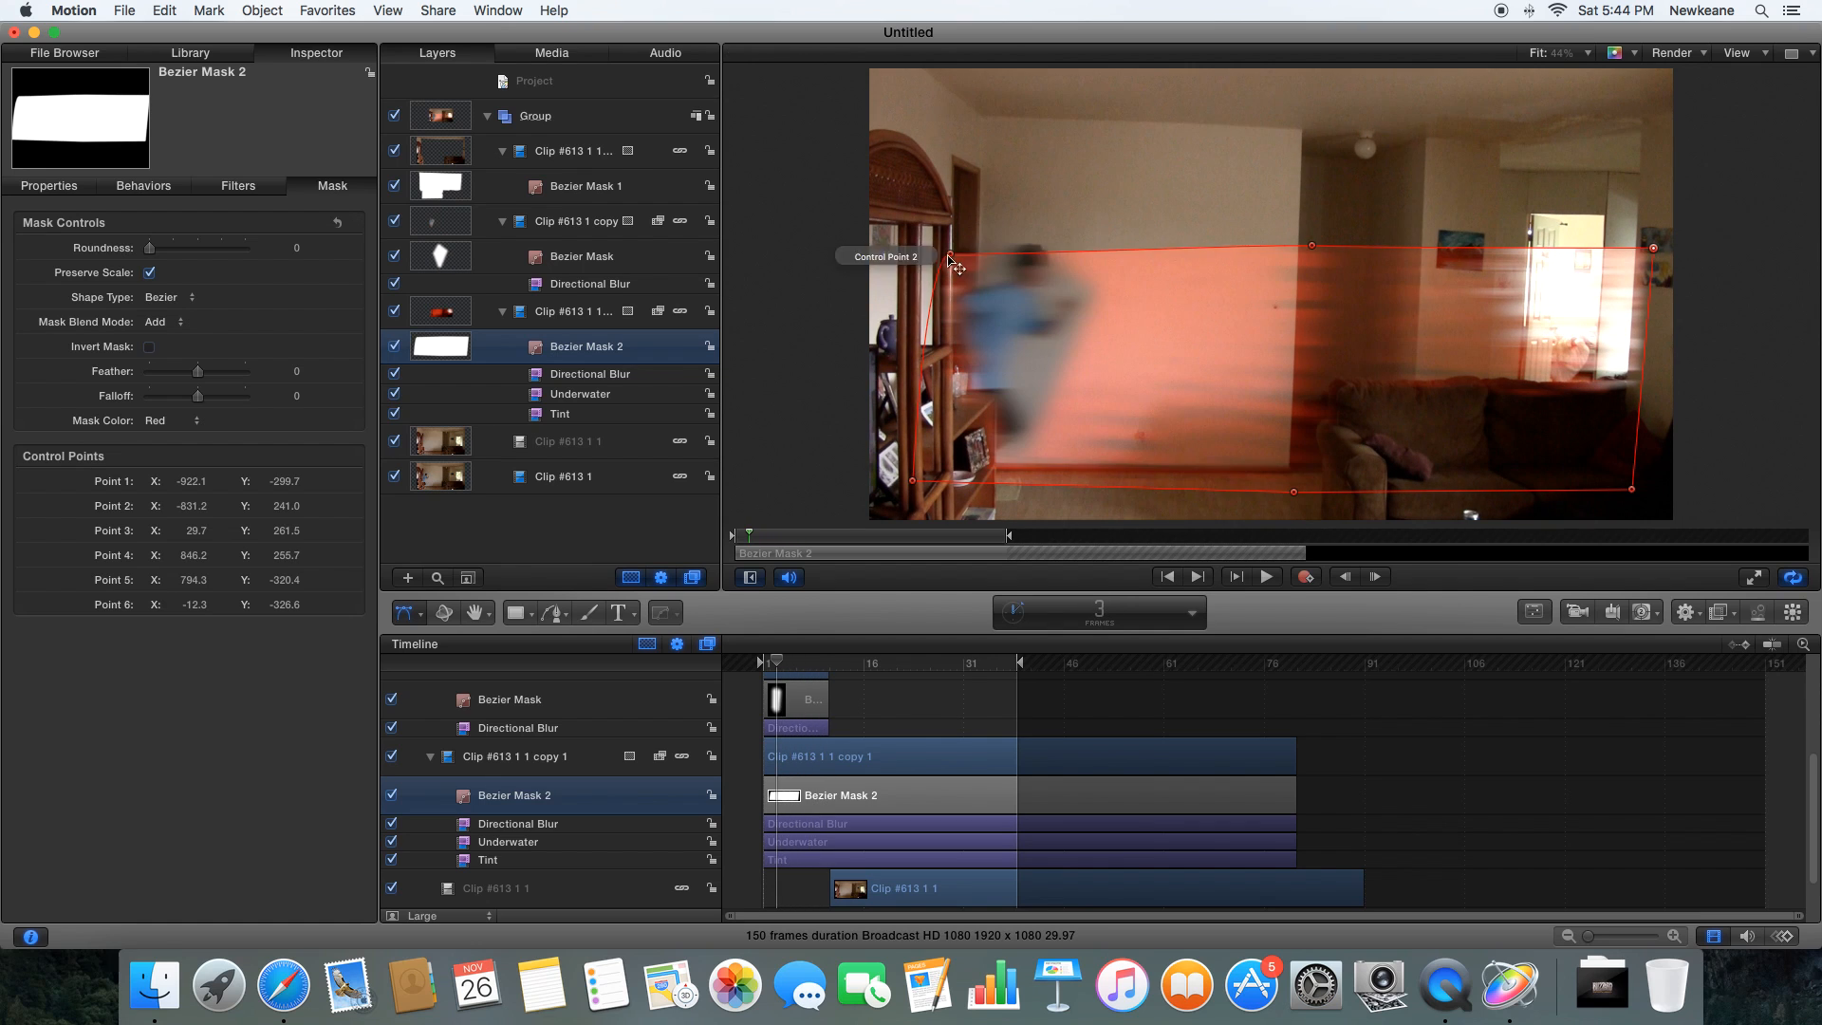
- Save the project as "hallway" in the Documents folder
{"action": "left_click", "coordinate": [1429, 752]}
{"action": "key", "text": "Right"}
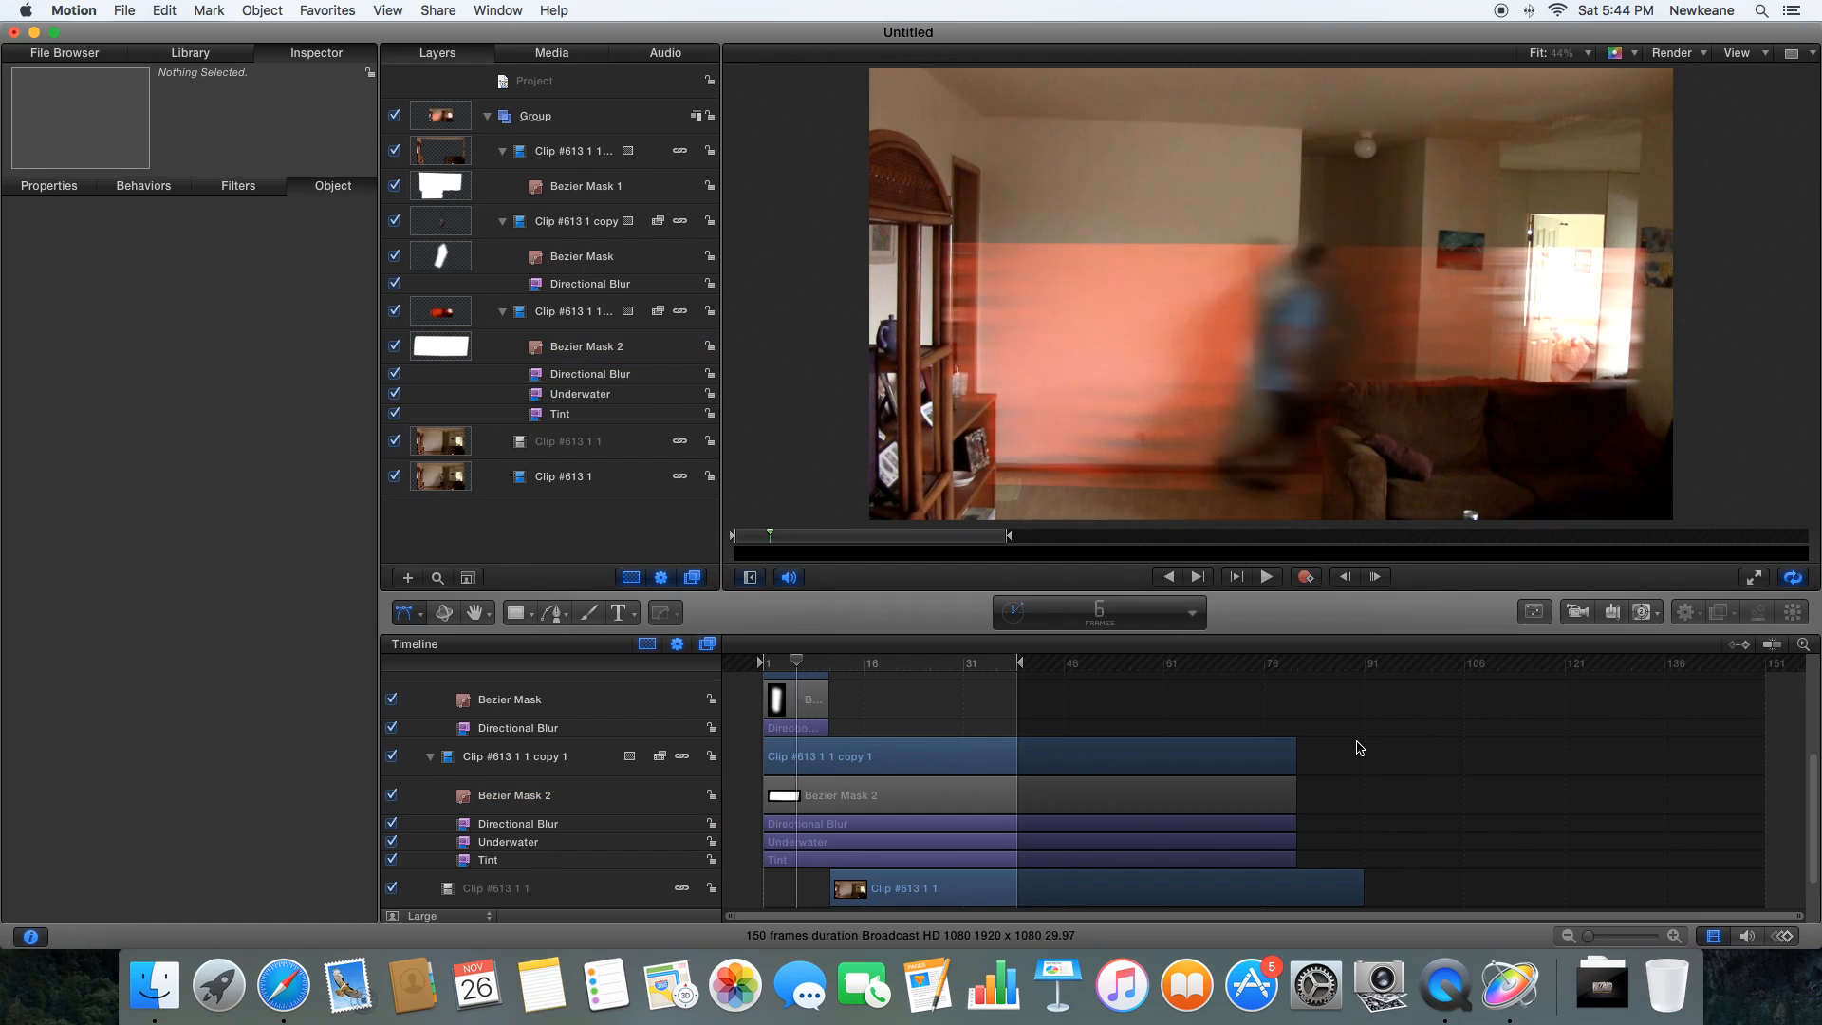
{"action": "scroll", "coordinate": [805, 822], "scroll_direction": "up", "scroll_amount": 3}
{"action": "left_click", "coordinate": [805, 822]}
{"action": "key", "text": "super+s"}
{"action": "type", "text": "hallwa"}
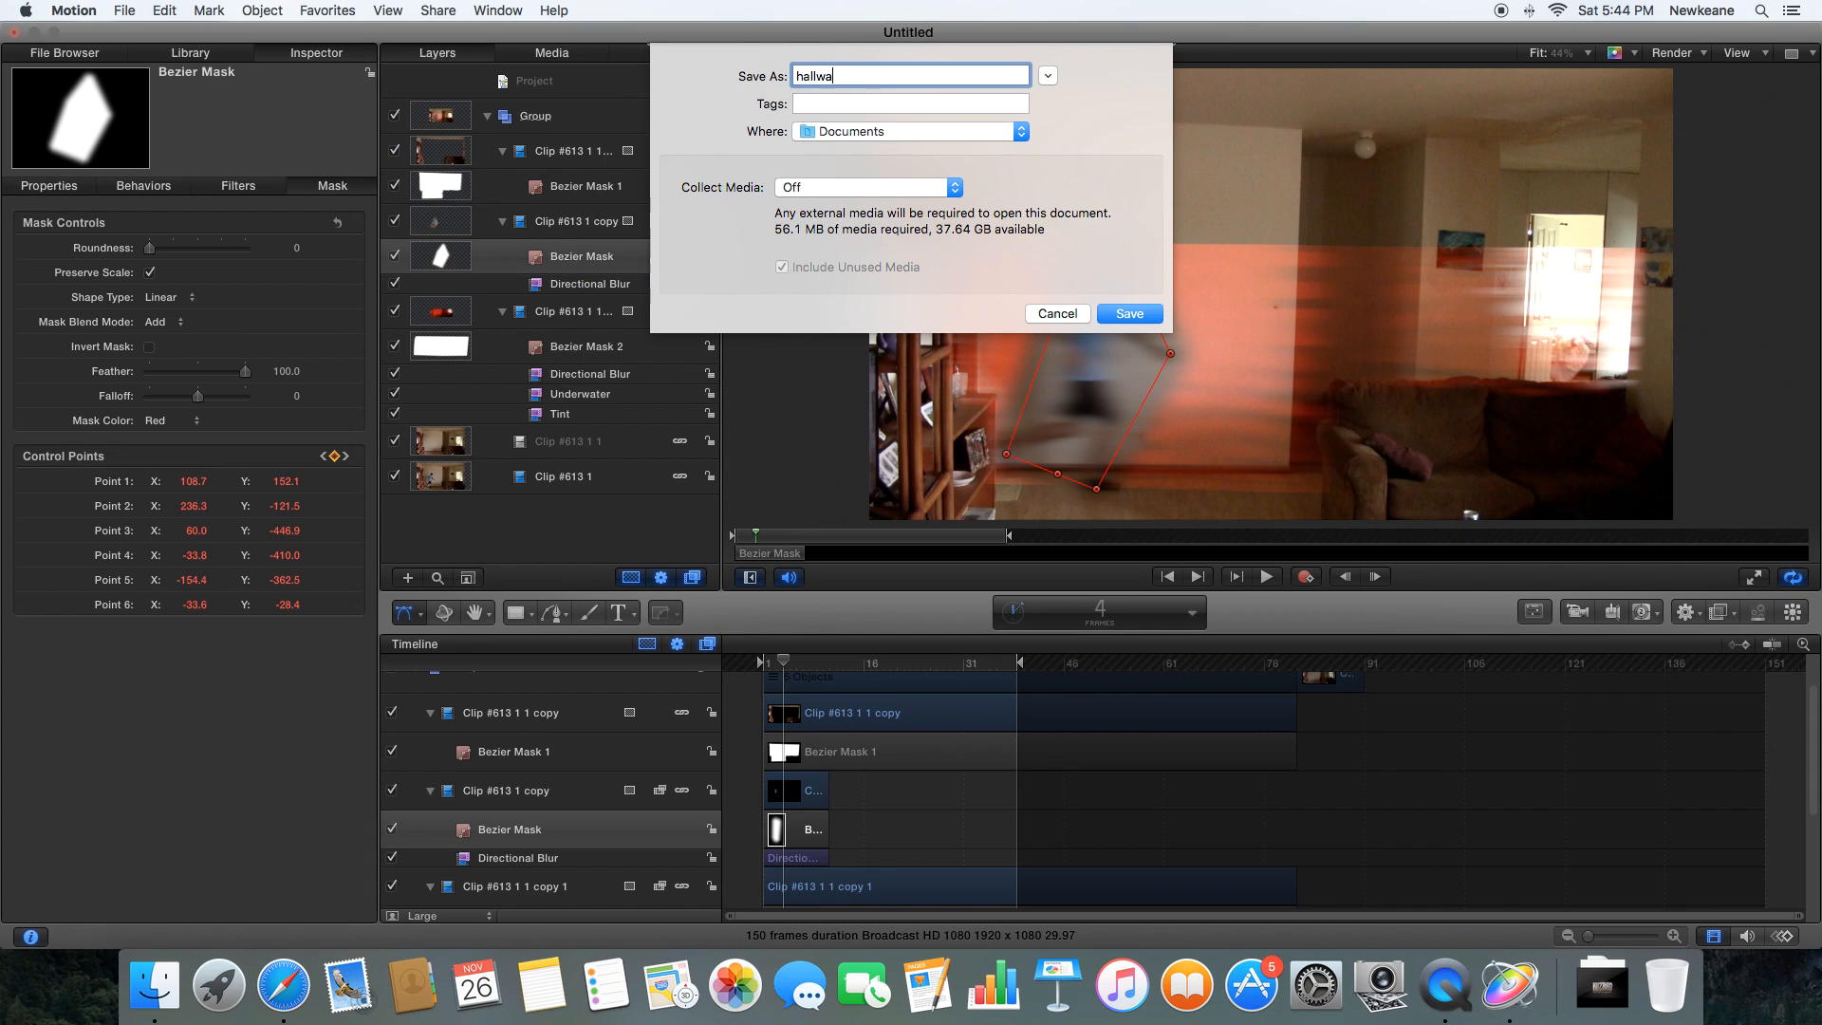
{"action": "type", "text": "y"}
{"action": "key", "text": "Return"}
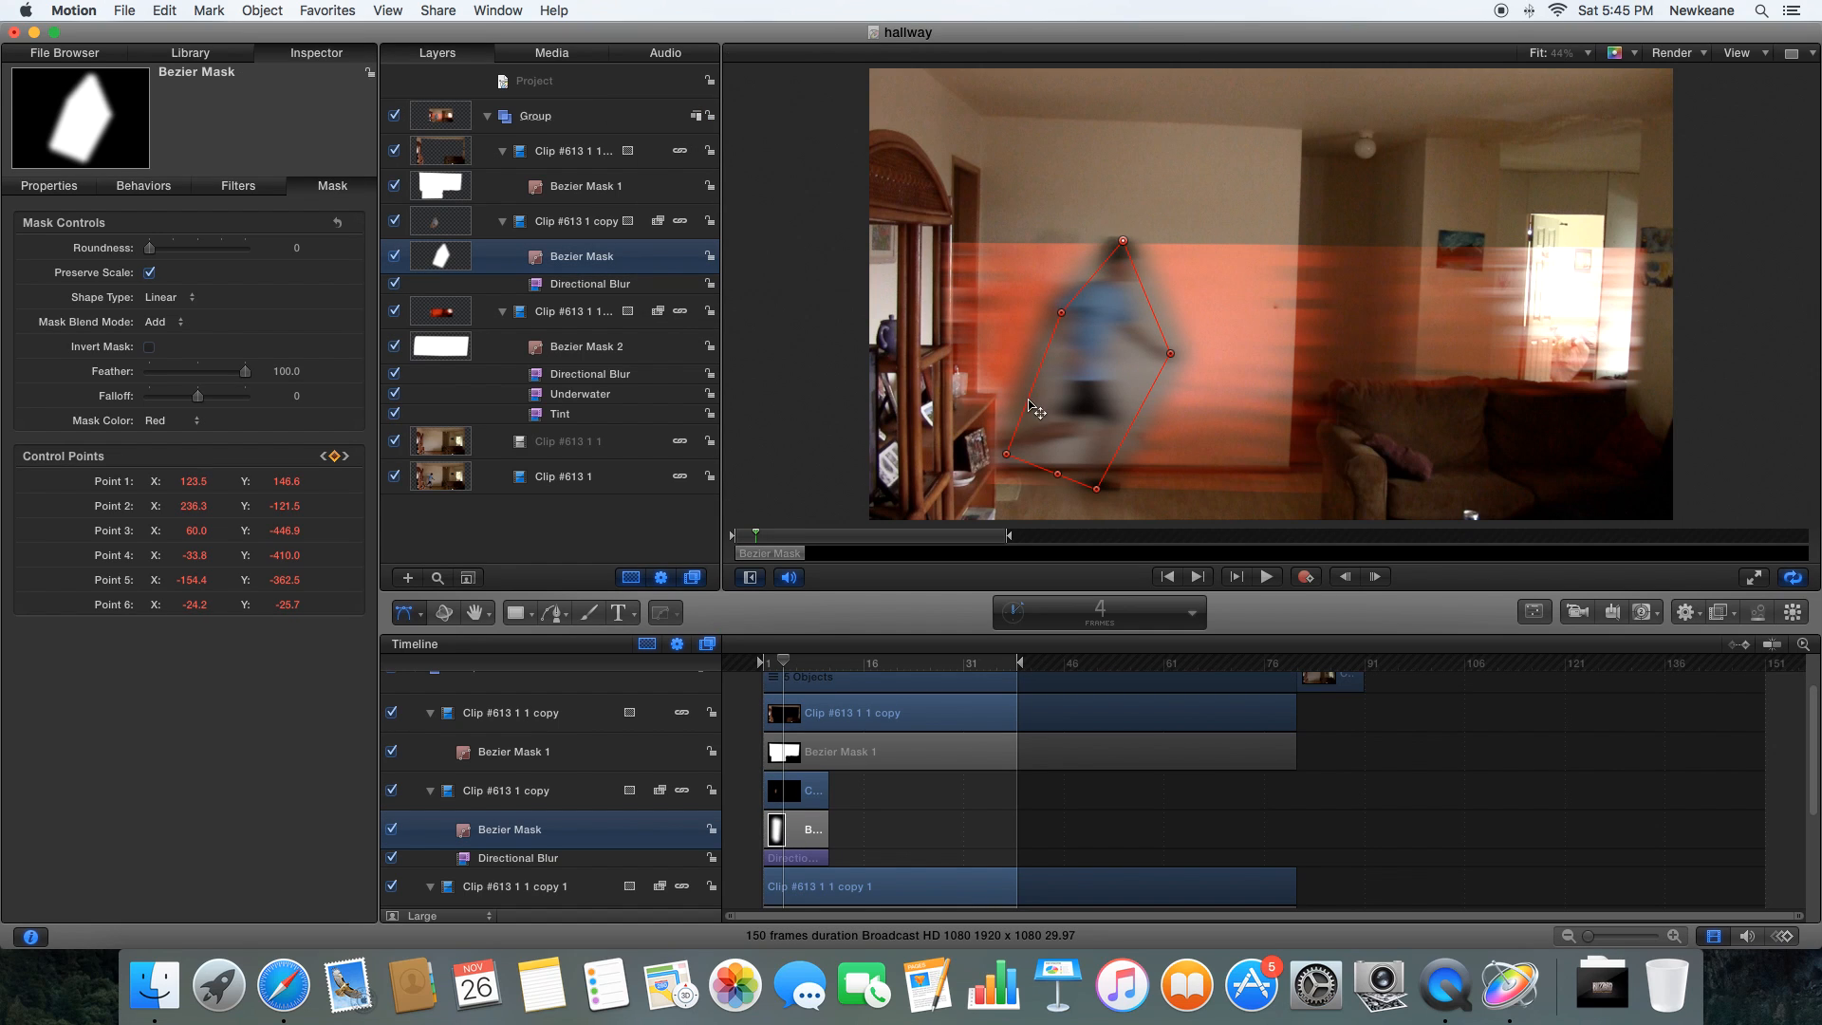
- Reshape the runner's blur mask at frames 4 and 6, adding a seventh control point so it follows the trailing leg
{"action": "left_click_drag", "start_coordinate": [1072, 418], "coordinate": [1070, 417]}
{"action": "left_click_drag", "start_coordinate": [1012, 462], "coordinate": [1009, 460]}
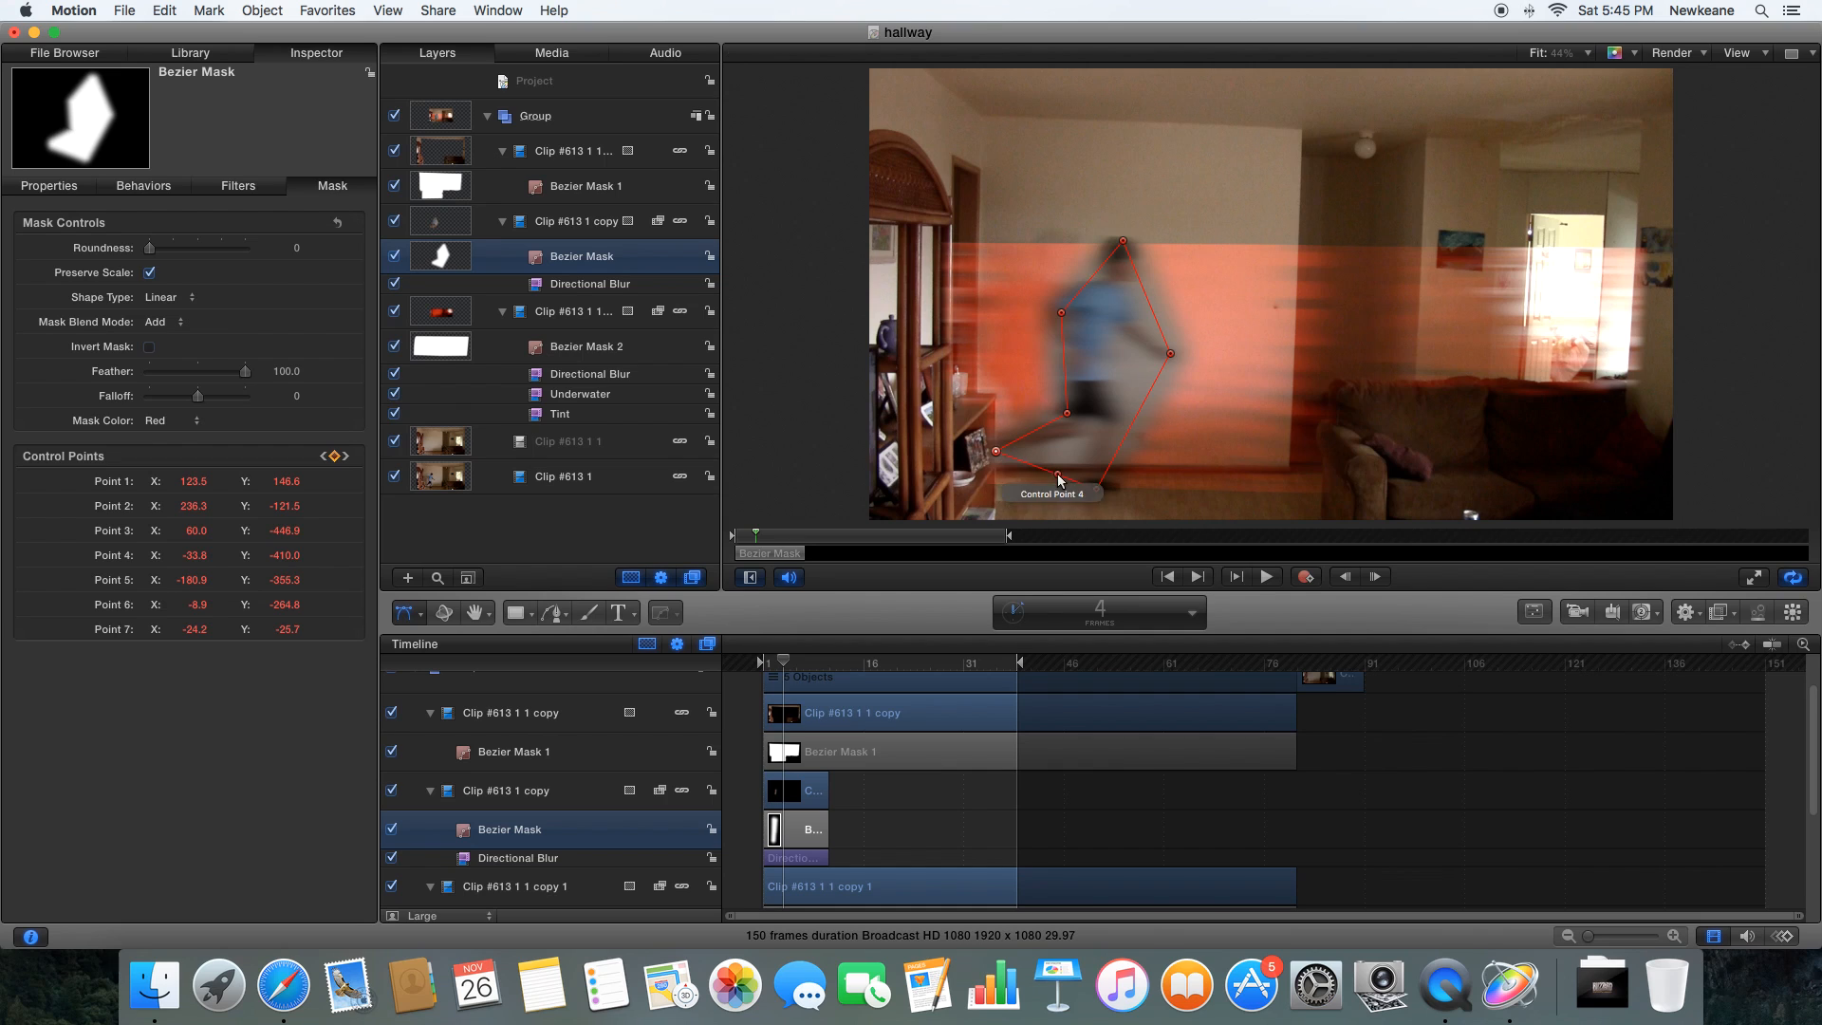
{"action": "key", "text": "Right"}
{"action": "key", "text": "Right"}
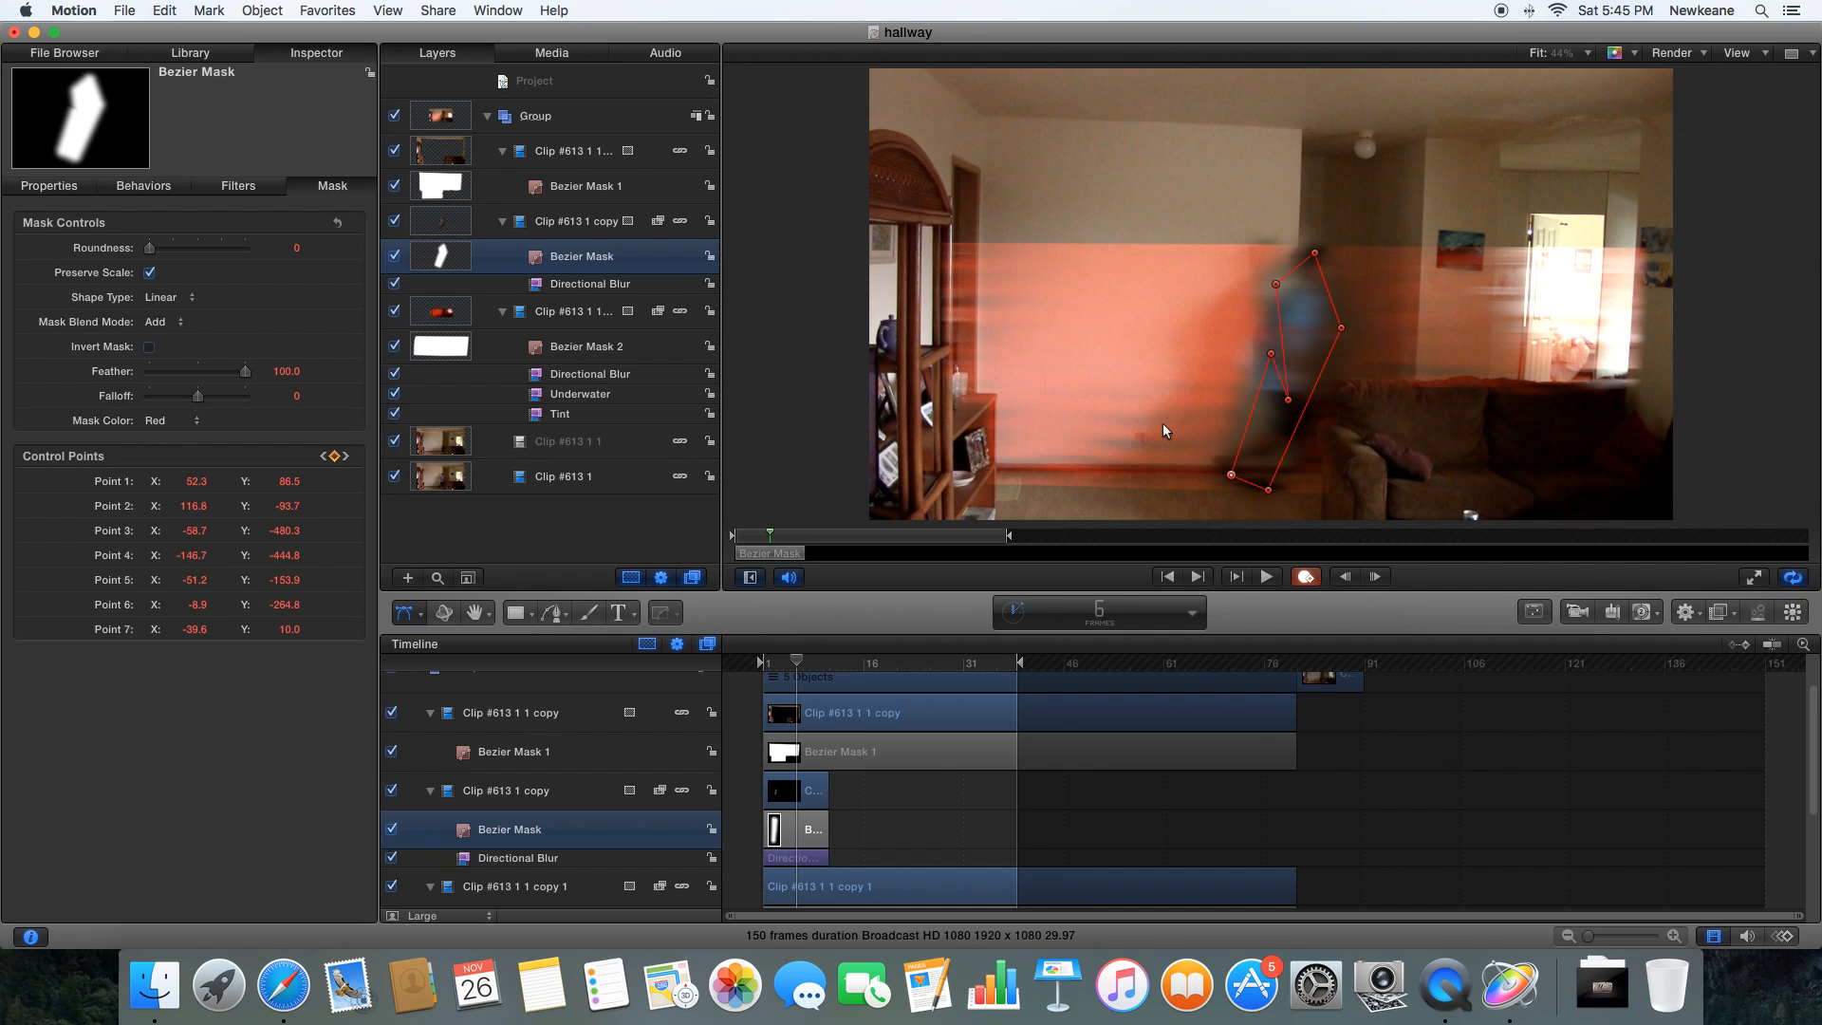
{"action": "left_click_drag", "start_coordinate": [1288, 400], "coordinate": [1263, 325]}
{"action": "left_click_drag", "start_coordinate": [1231, 474], "coordinate": [1215, 472]}
{"action": "left_click_drag", "start_coordinate": [1314, 253], "coordinate": [1316, 242]}
- Step through the runner's remaining frames and back to frame 2 to check the fit of the blur mask
{"action": "key", "text": "Right"}
{"action": "key", "text": "Right"}
{"action": "key", "text": "Left"}
{"action": "key", "text": "Left"}
{"action": "key", "text": "Left"}
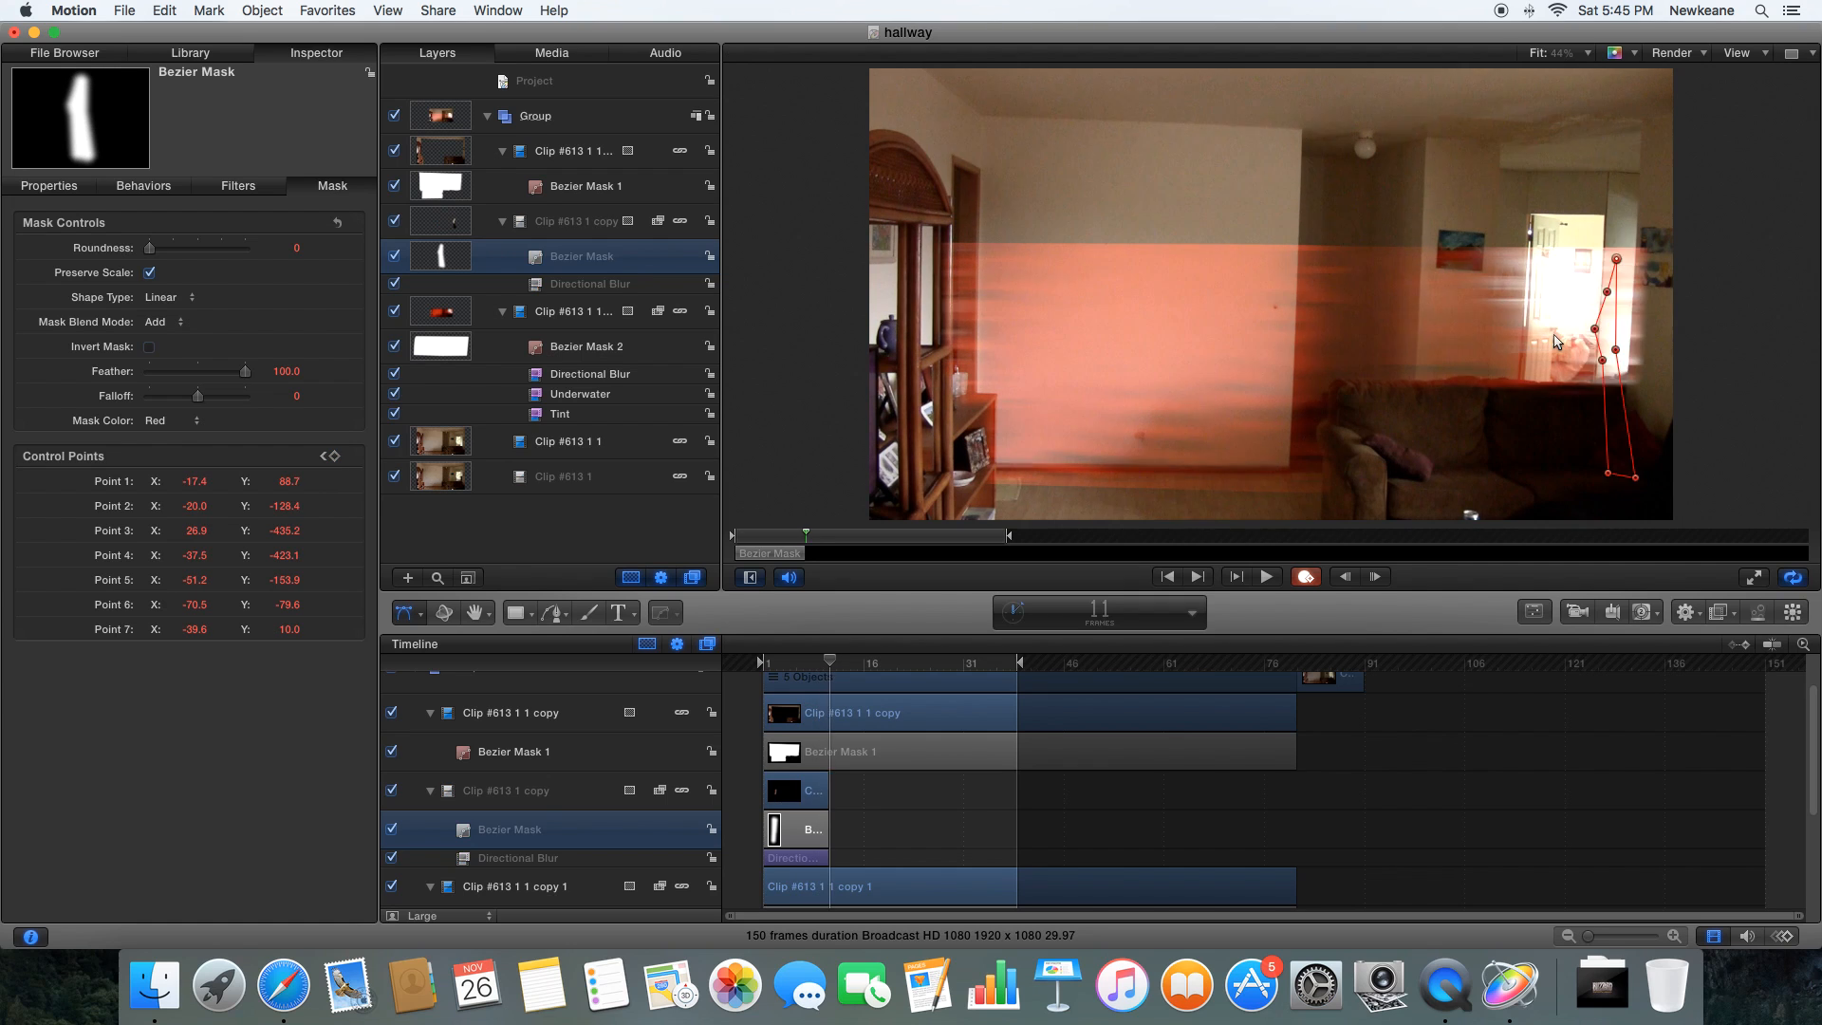
{"action": "key", "text": "Left"}
{"action": "key", "text": "Left"}
{"action": "key", "text": "Left"}
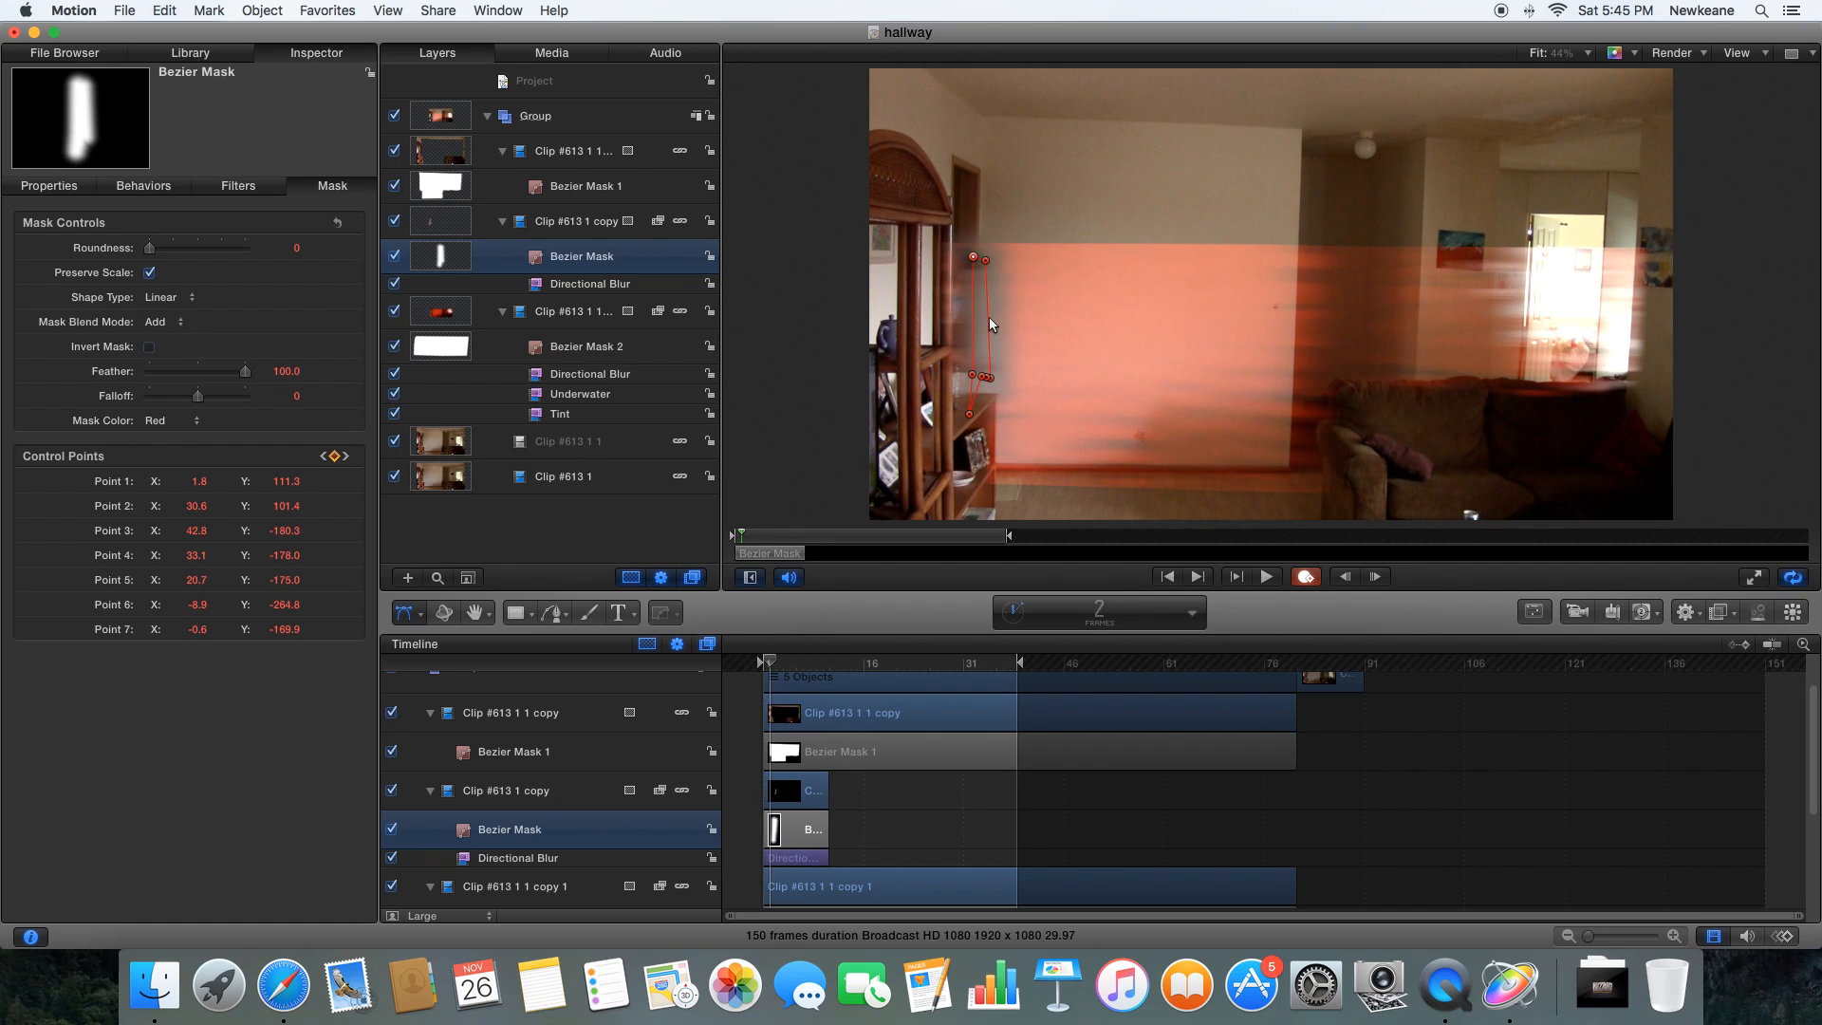
- Set the feather of the inverted room mask to 24 and nudge its points along the sofa's upper edge
{"action": "left_click", "coordinate": [851, 757]}
{"action": "left_click_drag", "start_coordinate": [219, 373], "coordinate": [208, 377]}
{"action": "left_click", "coordinate": [1372, 726]}
{"action": "left_click", "coordinate": [844, 755]}
{"action": "left_click_drag", "start_coordinate": [1427, 382], "coordinate": [1423, 378]}
{"action": "left_click_drag", "start_coordinate": [1596, 383], "coordinate": [1595, 378]}
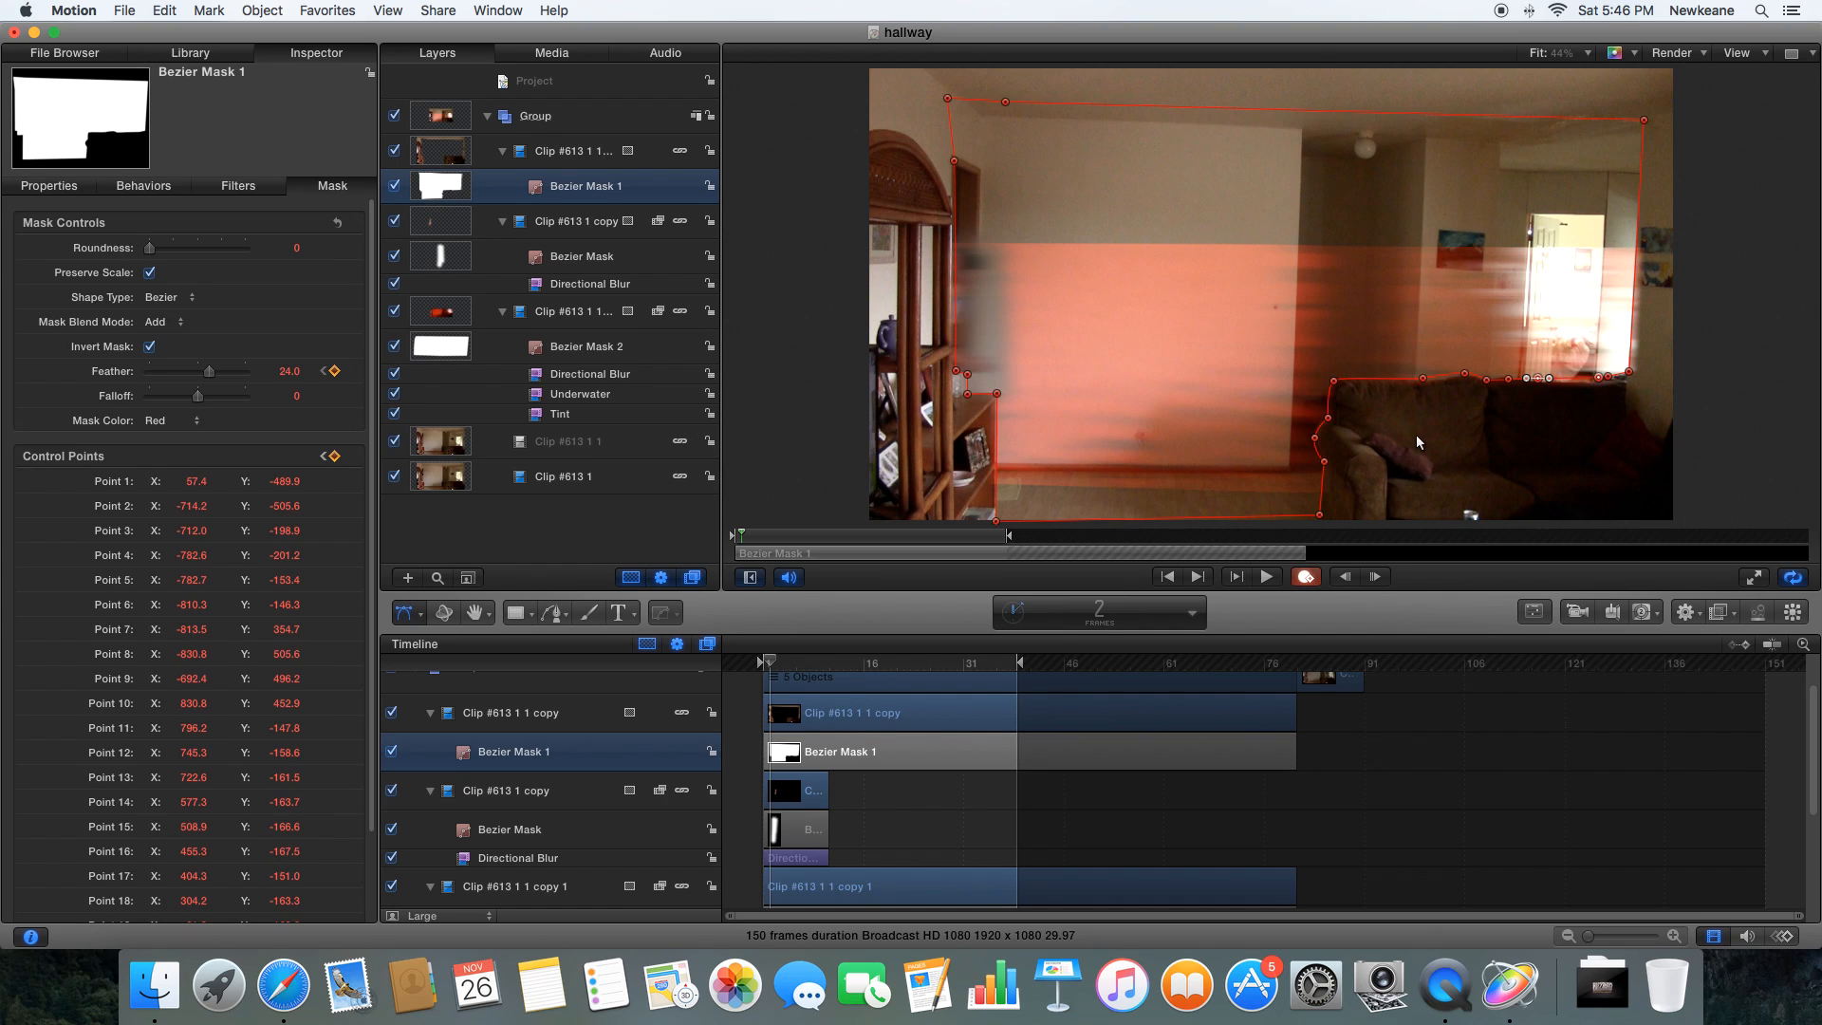
- Adjust the room mask's points beside the bookcase and pull its doorway-side edge inward, its upper corner to about X 818, Y 450
{"action": "left_click_drag", "start_coordinate": [997, 393], "coordinate": [961, 365]}
{"action": "left_click", "coordinate": [1044, 784]}
{"action": "left_click", "coordinate": [1044, 754]}
{"action": "left_click_drag", "start_coordinate": [1629, 371], "coordinate": [1622, 373]}
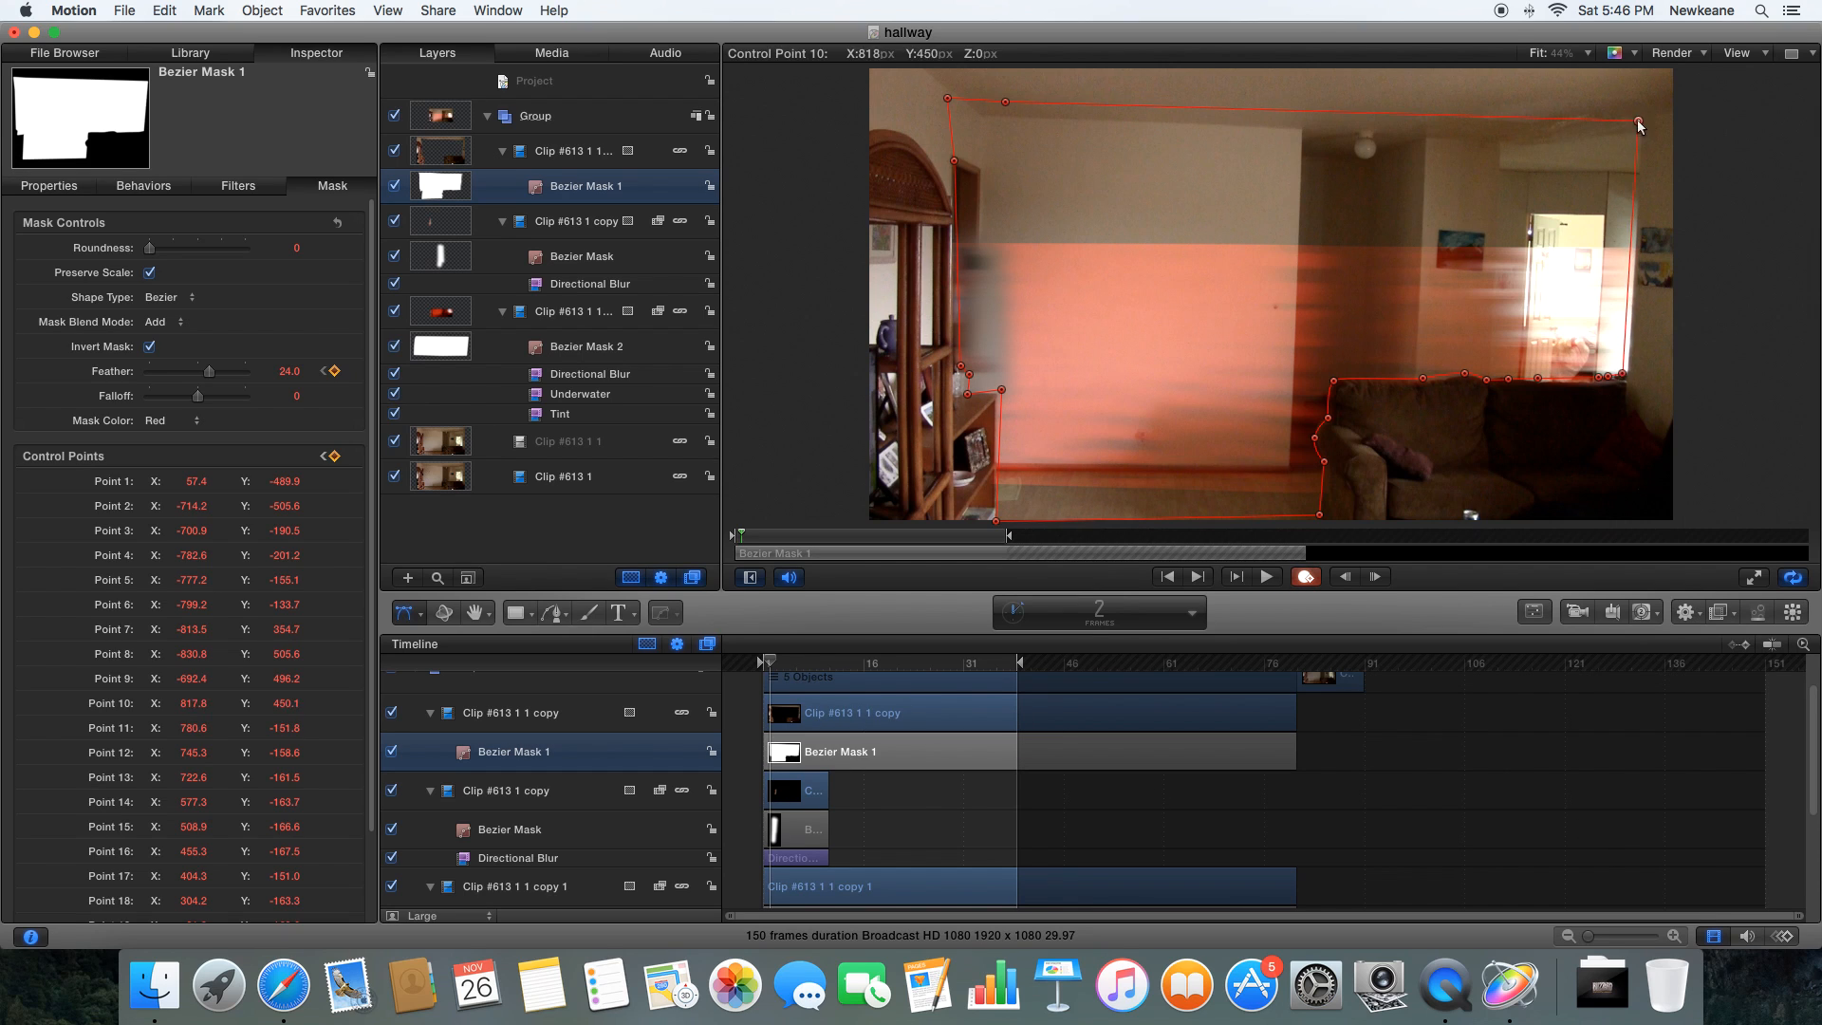
- Delete the upper middle control point of the red streak mask so its upper edge runs straight
{"action": "left_click", "coordinate": [987, 794]}
{"action": "left_click", "coordinate": [901, 828]}
{"action": "scroll", "coordinate": [901, 807], "scroll_direction": "down", "scroll_amount": 3}
{"action": "left_click", "coordinate": [898, 780]}
{"action": "left_click", "coordinate": [1312, 246]}
{"action": "key", "text": "Delete"}
{"action": "left_click", "coordinate": [1530, 821]}
- Go to frame 4 and place the tinted clip copy in its own group
{"action": "mouse_move", "coordinate": [770, 663]}
{"action": "left_mouse_down"}
{"action": "mouse_move", "coordinate": [829, 668]}
{"action": "mouse_move", "coordinate": [783, 668]}
{"action": "left_mouse_up"}
{"action": "left_click", "coordinate": [844, 751]}
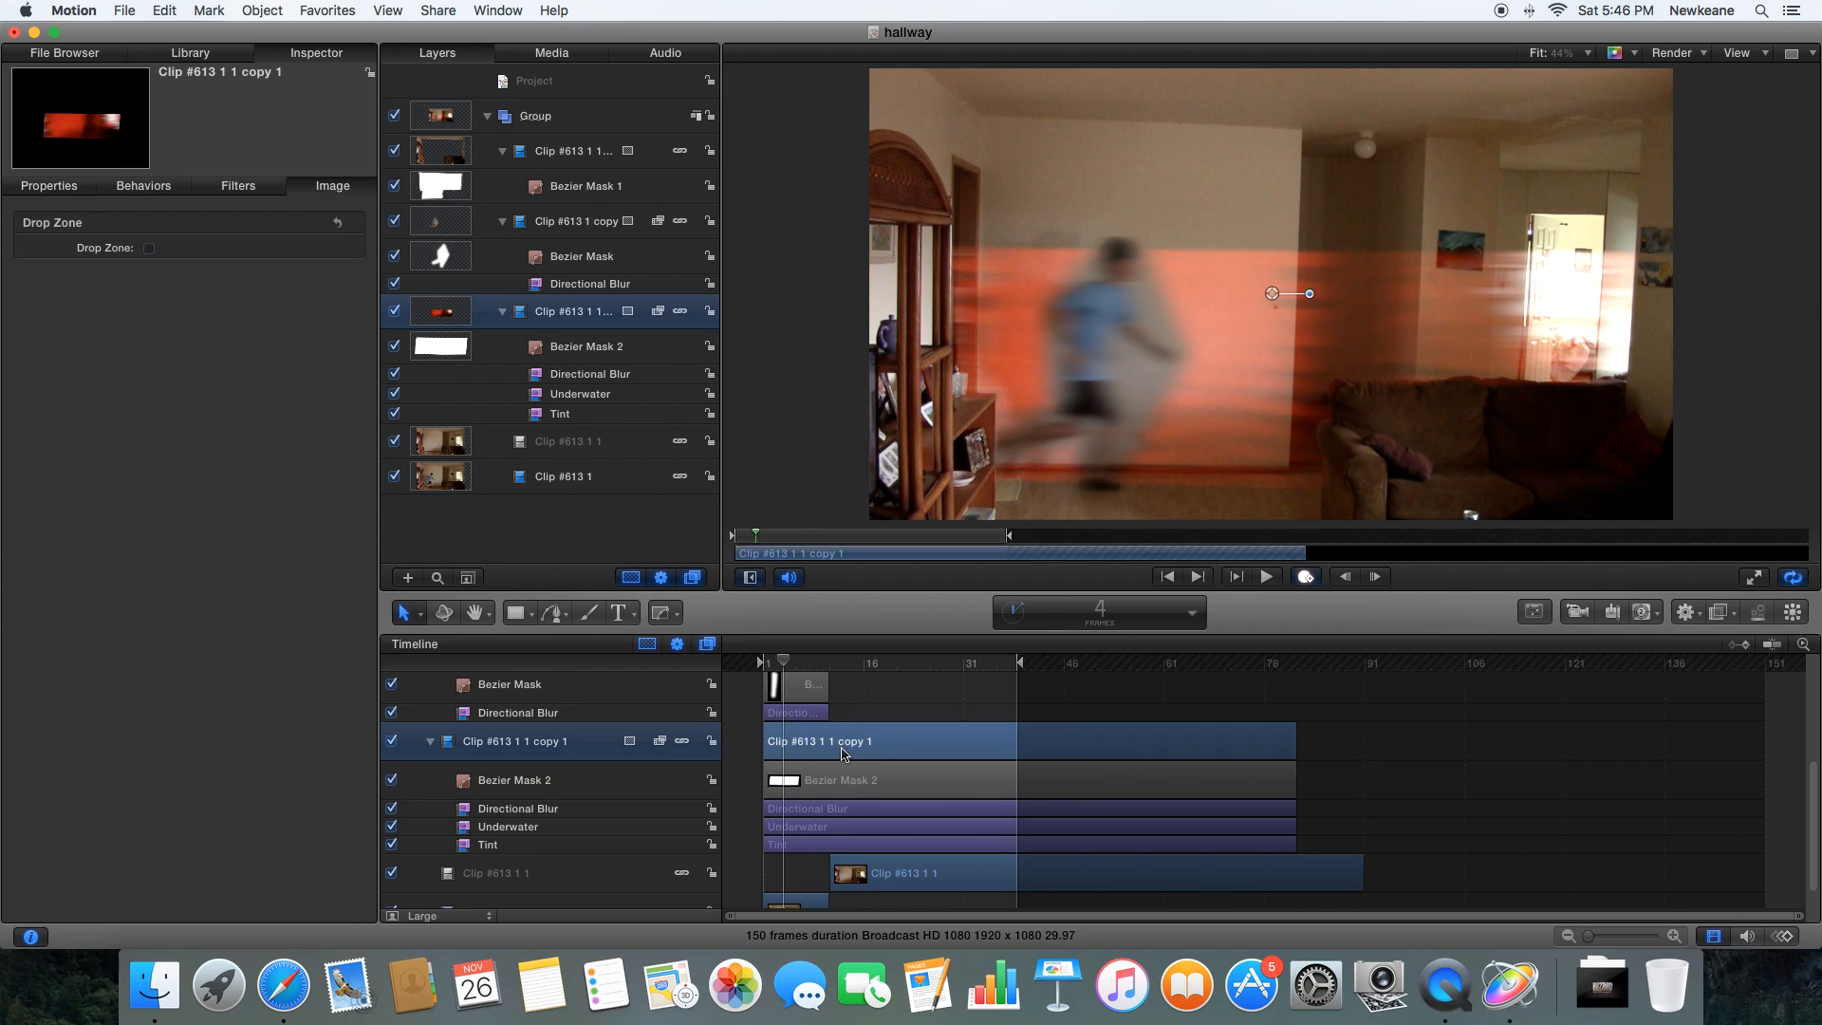
{"action": "key", "text": "super+shift+g"}
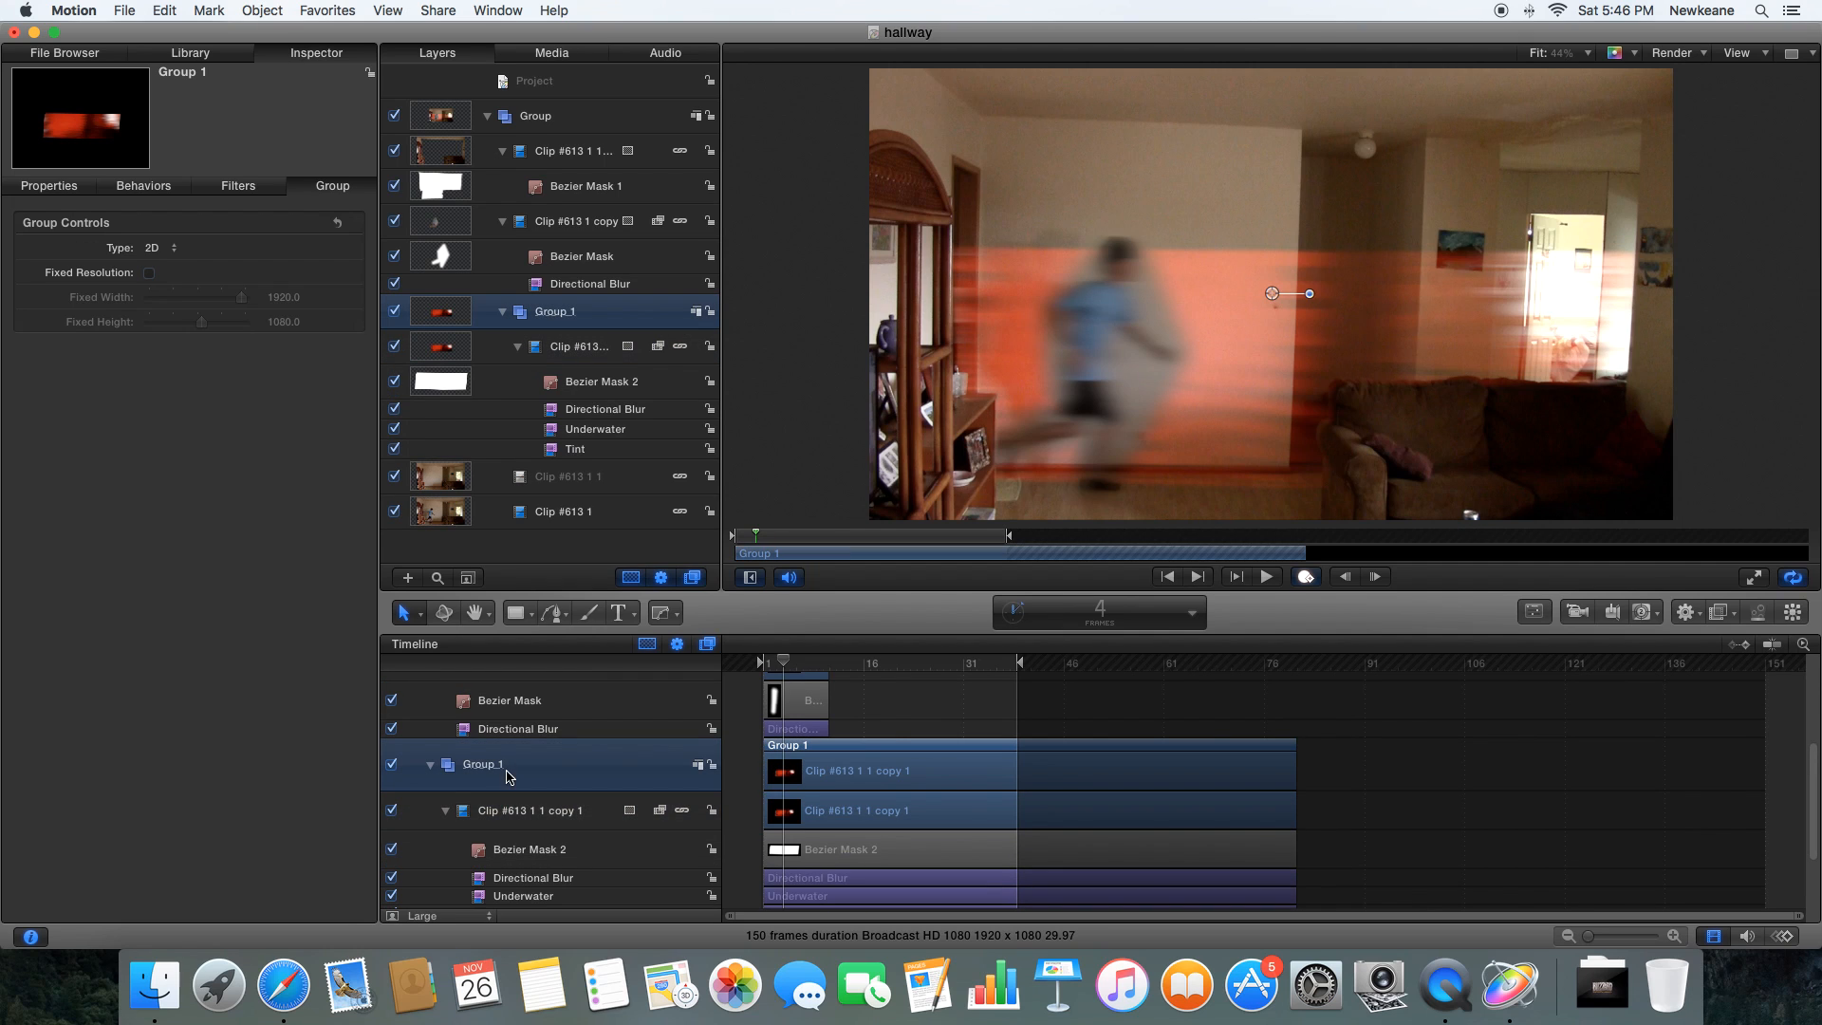
- Draw a four-point Bezier mask on the new group, revealing the streaks only behind the runner at frame 4
{"action": "right_click", "coordinate": [540, 765]}
{"action": "mouse_move", "coordinate": [642, 858]}
{"action": "left_click", "coordinate": [788, 723]}
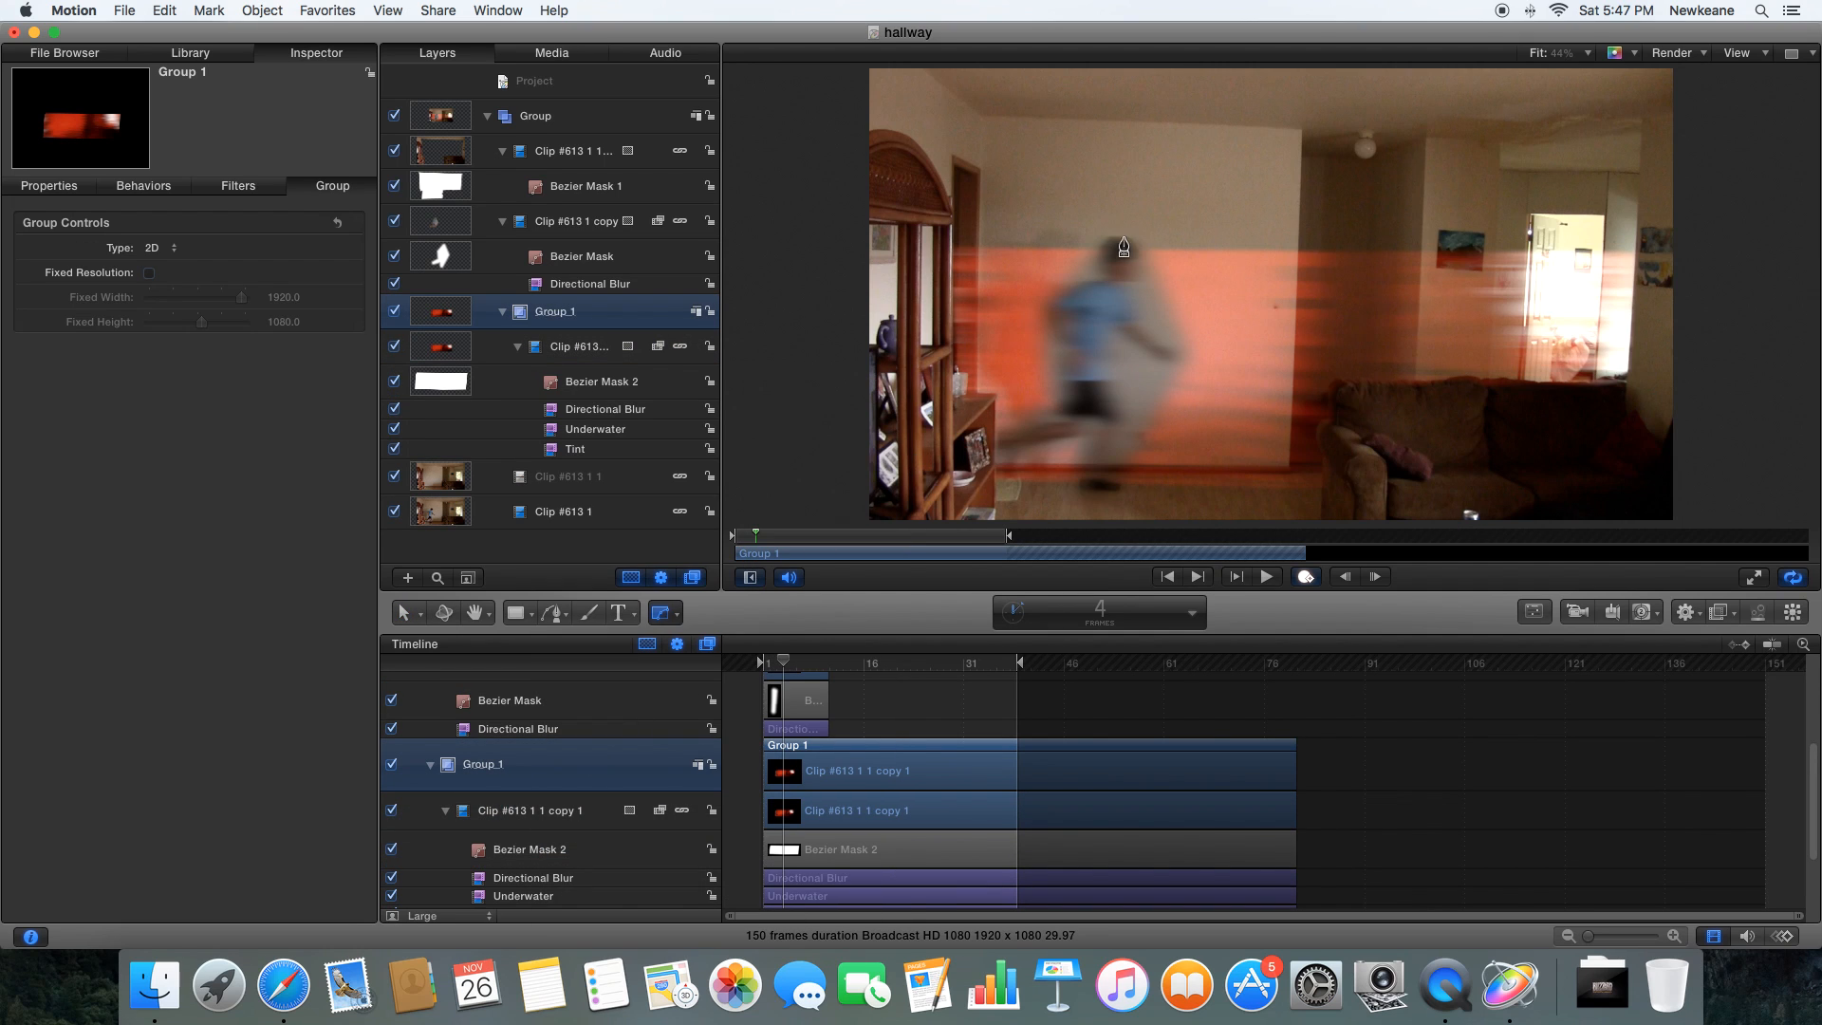
{"action": "left_click", "coordinate": [1121, 245]}
- Keyframe the group mask's leading edge back to the runner in frames 3 and 2, and start the group at frame 2
{"action": "key", "text": "Left"}
{"action": "left_click_drag", "start_coordinate": [1121, 245], "coordinate": [1020, 229]}
{"action": "left_click_drag", "start_coordinate": [1090, 505], "coordinate": [976, 510]}
{"action": "key", "text": "Left"}
{"action": "left_click_drag", "start_coordinate": [1071, 237], "coordinate": [942, 218]}
{"action": "left_click_drag", "start_coordinate": [1034, 507], "coordinate": [967, 494]}
{"action": "key", "text": "Left"}
{"action": "left_click", "coordinate": [767, 767]}
- Keyframe the group mask's leading edge forward to follow the runner in frames 5 and 6
{"action": "key", "text": "Right"}
{"action": "key", "text": "Right"}
{"action": "key", "text": "Right"}
{"action": "key", "text": "Right"}
{"action": "left_click", "coordinate": [840, 813]}
{"action": "left_click_drag", "start_coordinate": [1020, 229], "coordinate": [1247, 216]}
{"action": "left_click_drag", "start_coordinate": [977, 510], "coordinate": [1126, 522]}
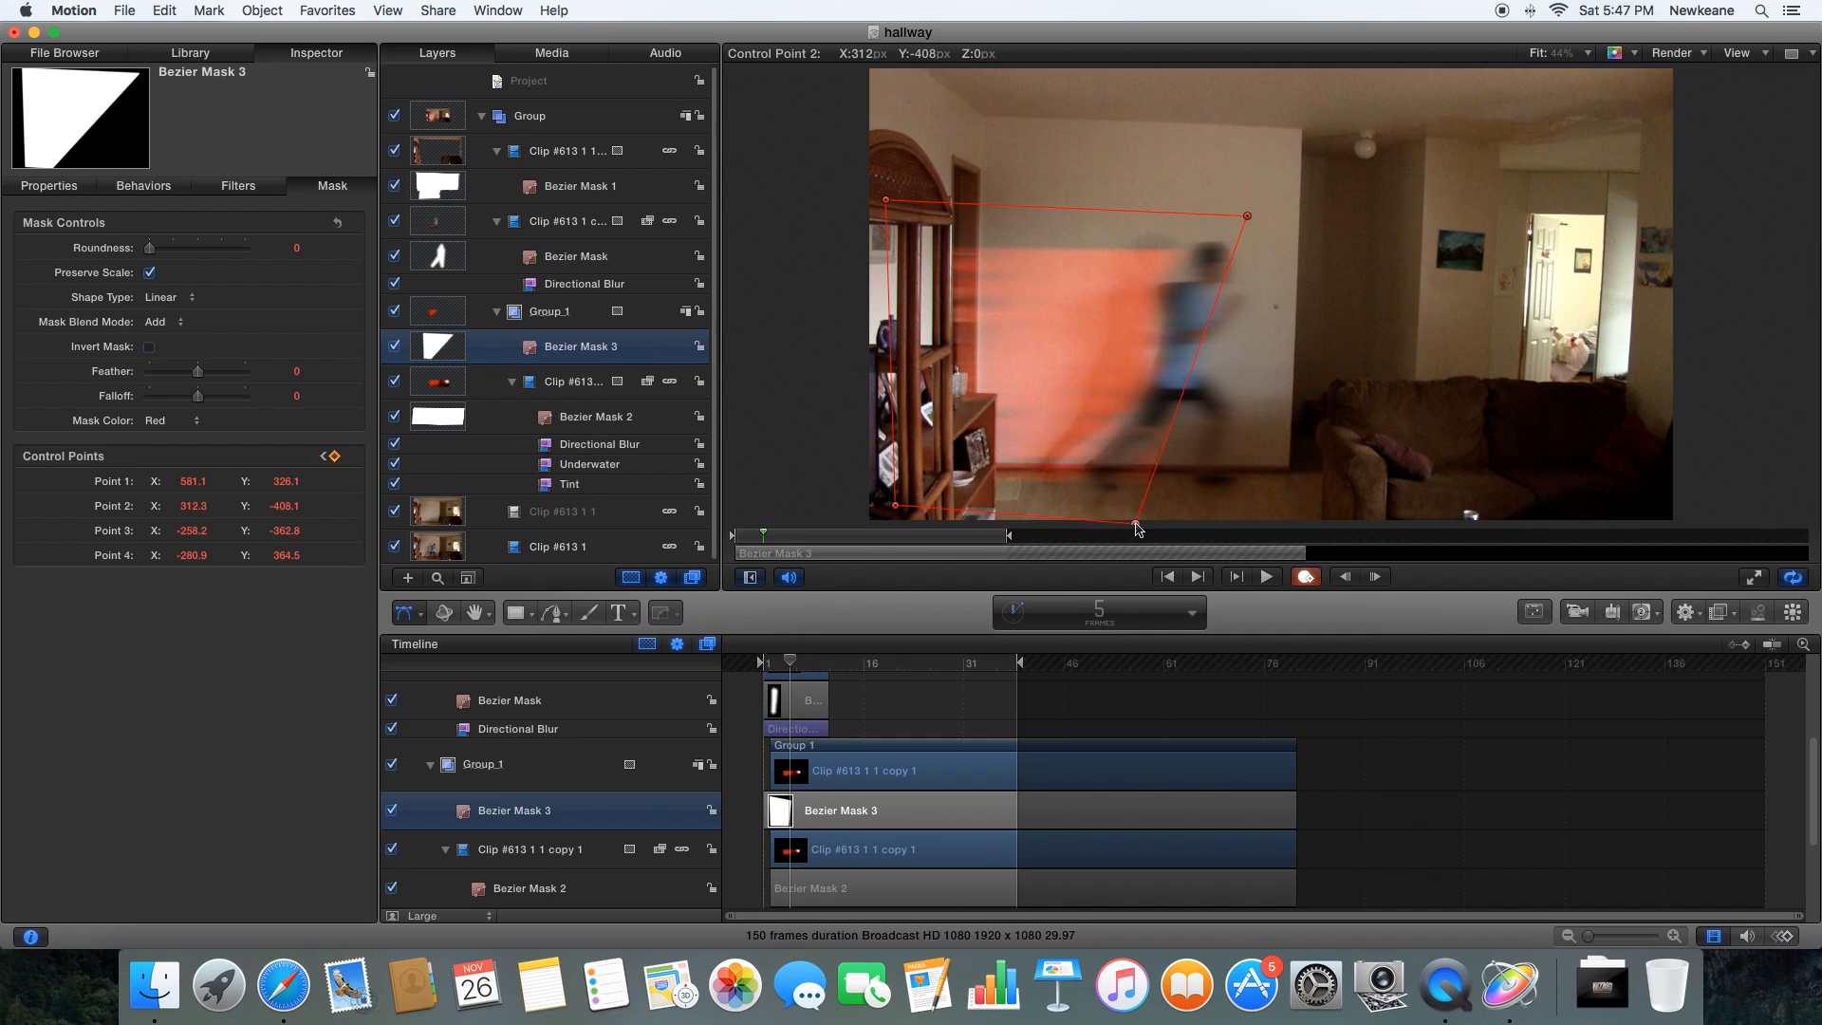
{"action": "key", "text": "Right"}
{"action": "left_click_drag", "start_coordinate": [1248, 215], "coordinate": [1352, 208]}
{"action": "left_click_drag", "start_coordinate": [1196, 522], "coordinate": [1274, 521]}
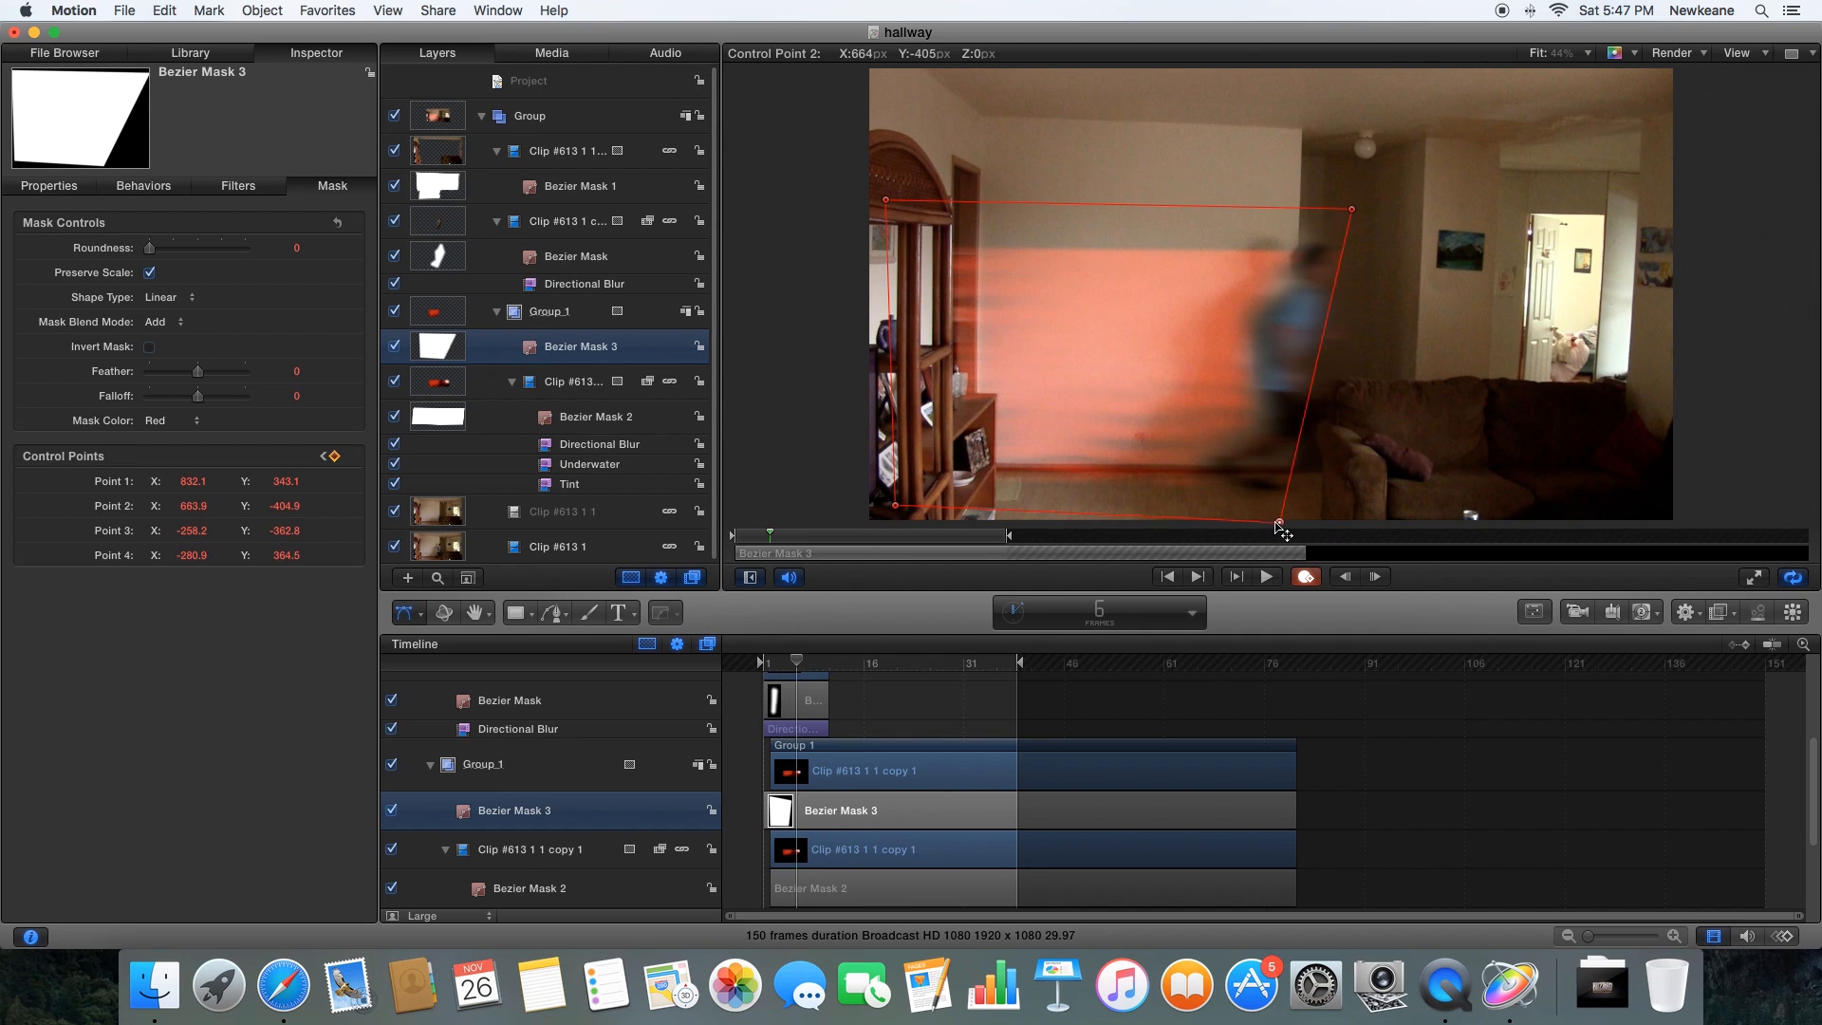
- Continue moving the group mask's leading edge with the runner from frame 7 until it passes the doorway by frame 11
{"action": "key", "text": "Right"}
{"action": "left_click_drag", "start_coordinate": [1292, 442], "coordinate": [1628, 426]}
{"action": "key", "text": "Right"}
{"action": "key", "text": "Right"}
{"action": "key", "text": "Right"}
{"action": "key", "text": "Right"}
{"action": "key", "text": "Right"}
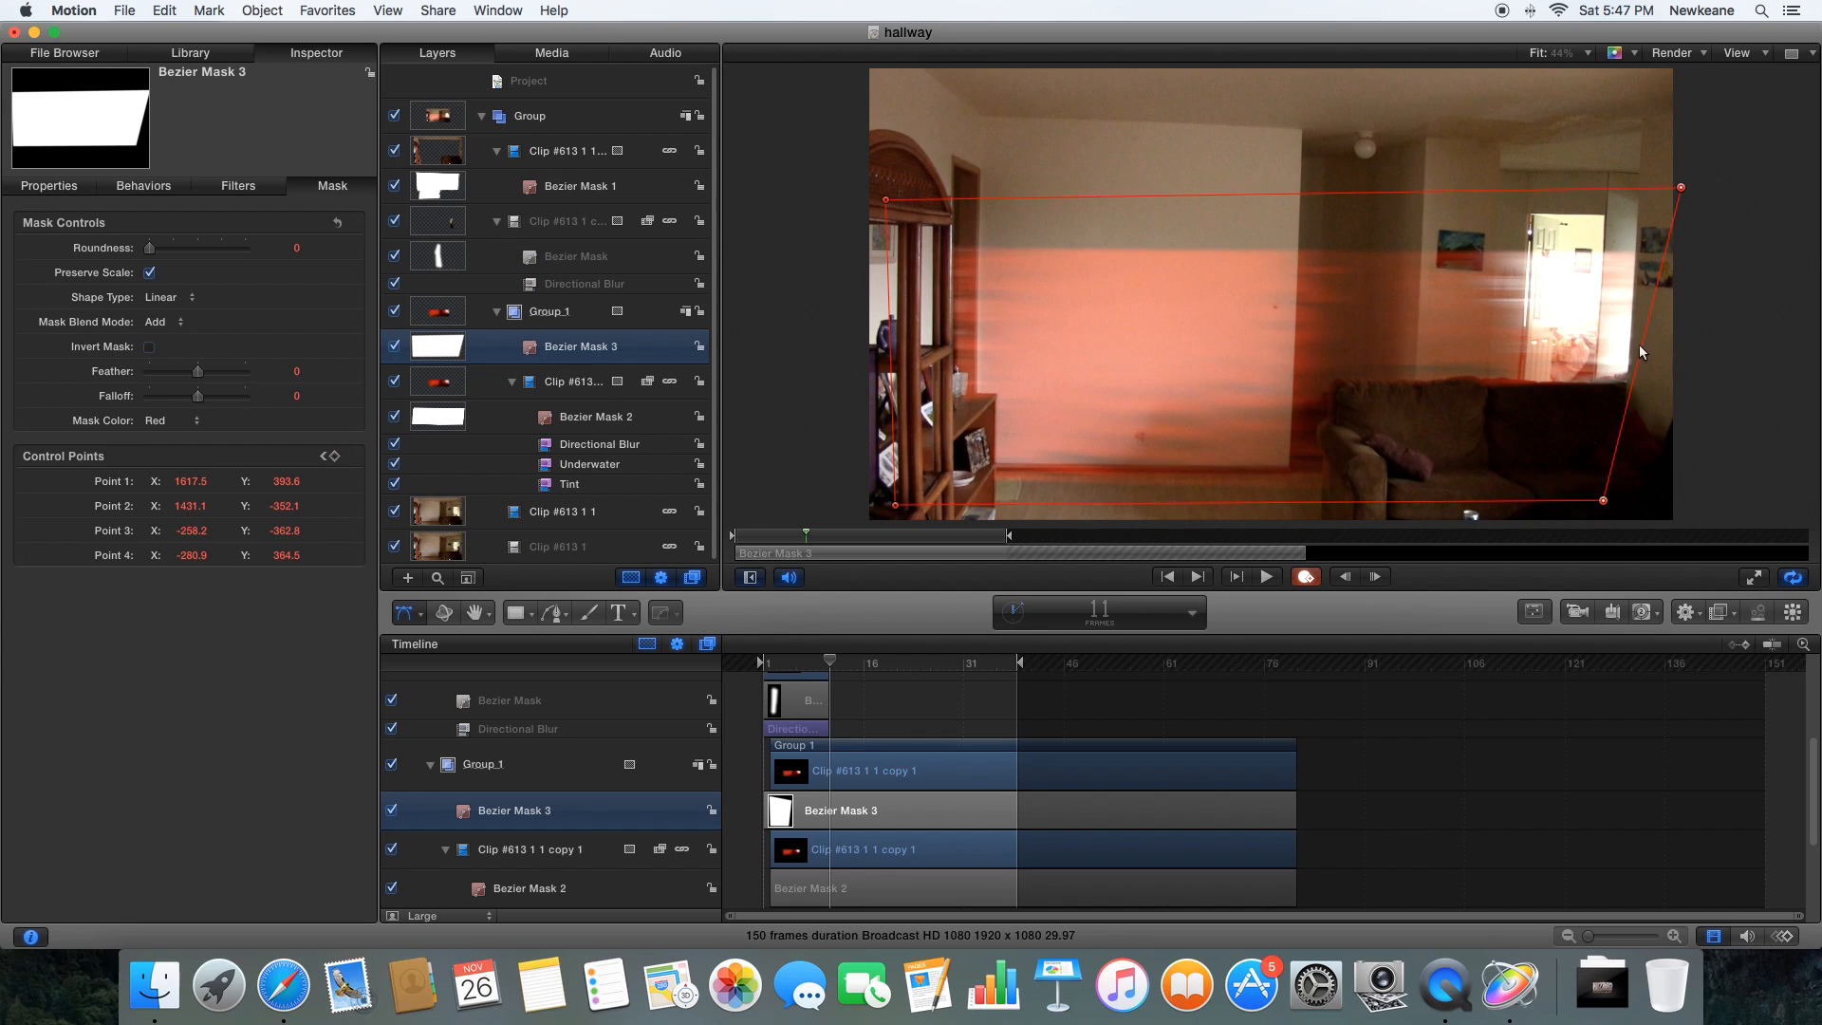
- Set the group mask's feather to -21 and pull its leading corners closer to the runner at frame 9
{"action": "key", "text": "Left"}
{"action": "key", "text": "Left"}
{"action": "key", "text": "Left"}
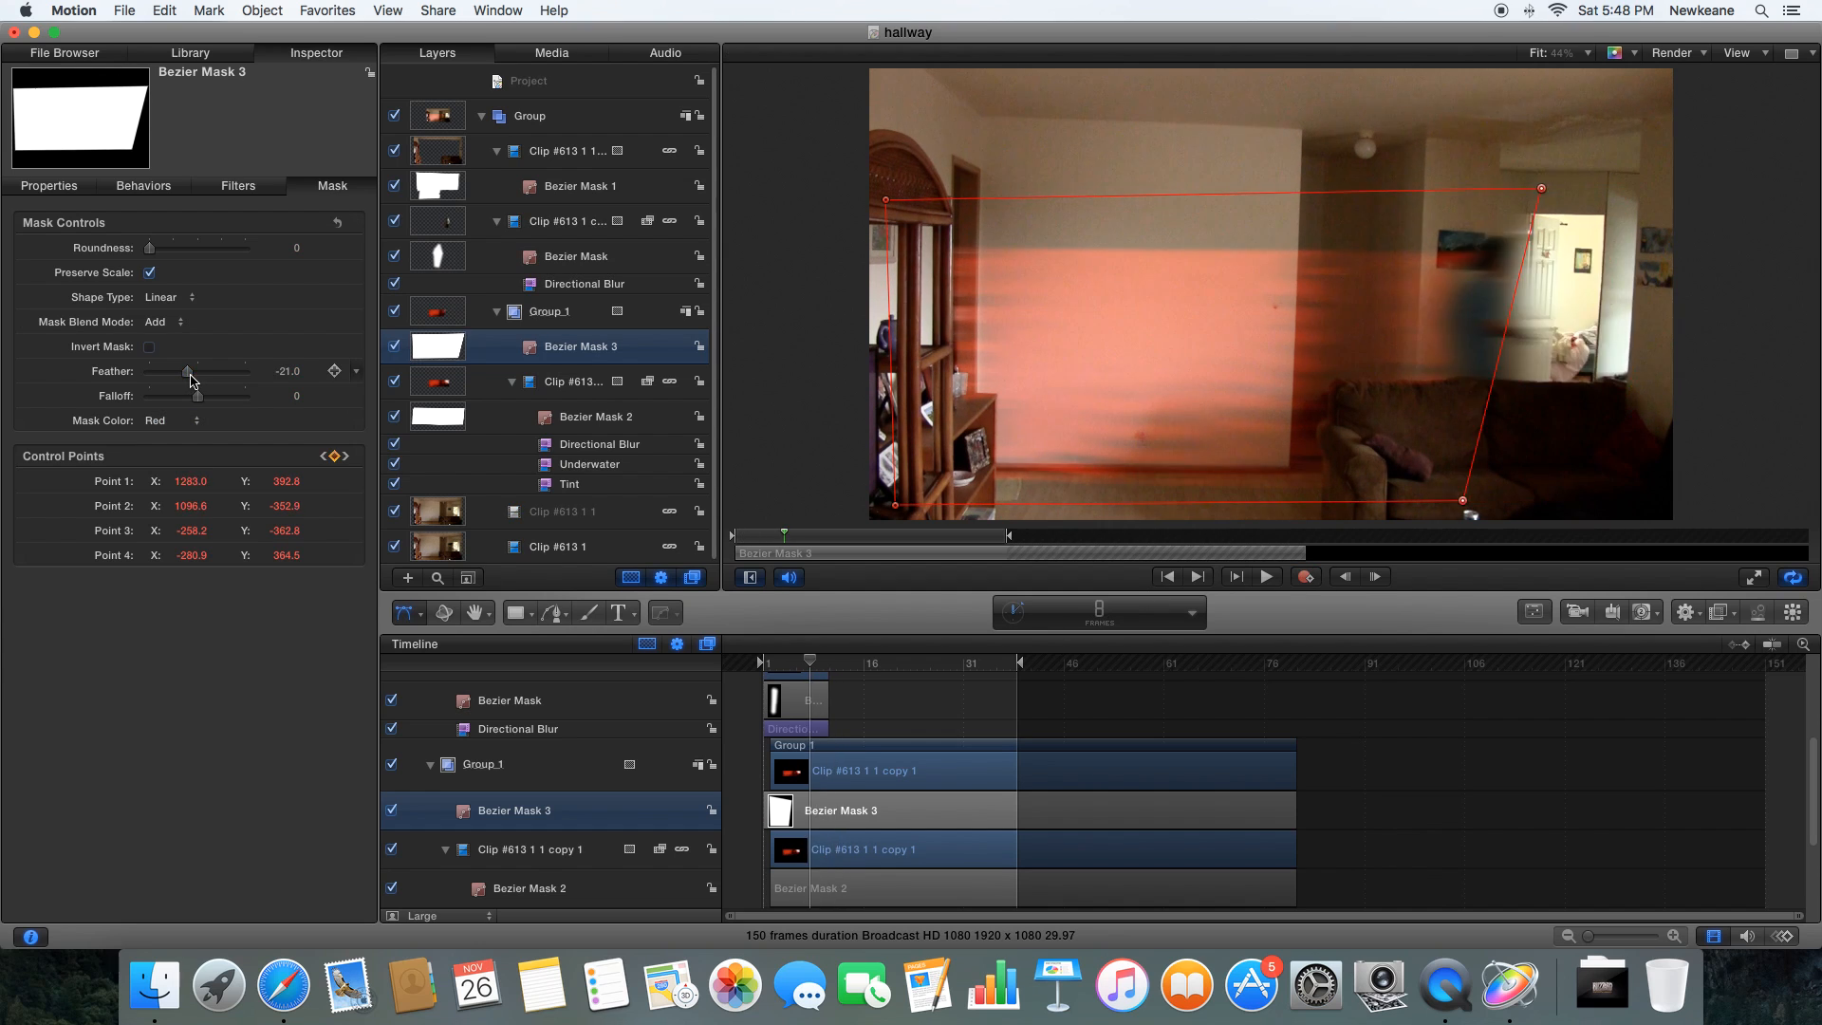
{"action": "left_click_drag", "start_coordinate": [1617, 471], "coordinate": [1564, 472]}
{"action": "left_click_drag", "start_coordinate": [1629, 188], "coordinate": [1598, 190]}
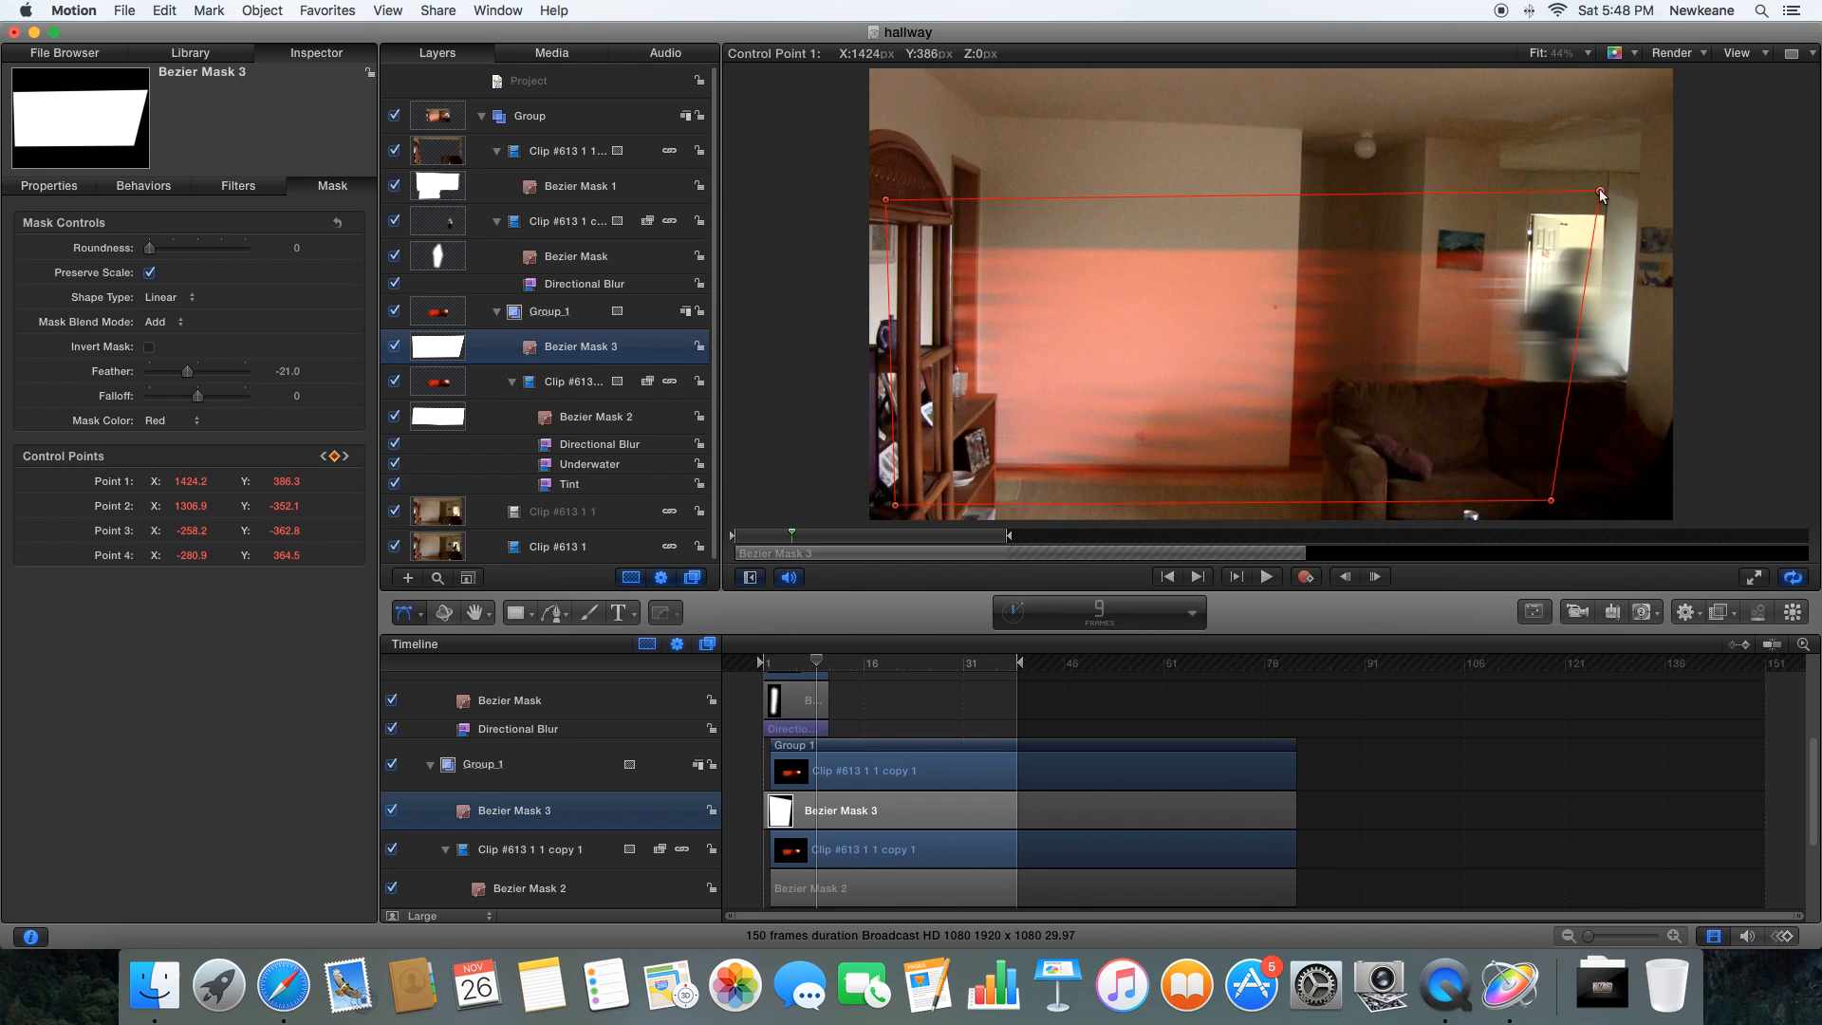
- Step back through the run and play the animation to check how the streaks follow the runner
{"action": "key", "text": "Left"}
{"action": "key", "text": "Left"}
{"action": "key", "text": "Left"}
{"action": "key", "text": "Left"}
{"action": "key", "text": "Left"}
{"action": "key", "text": "Right"}
{"action": "key", "text": "space"}
{"action": "left_click", "coordinate": [1502, 785]}
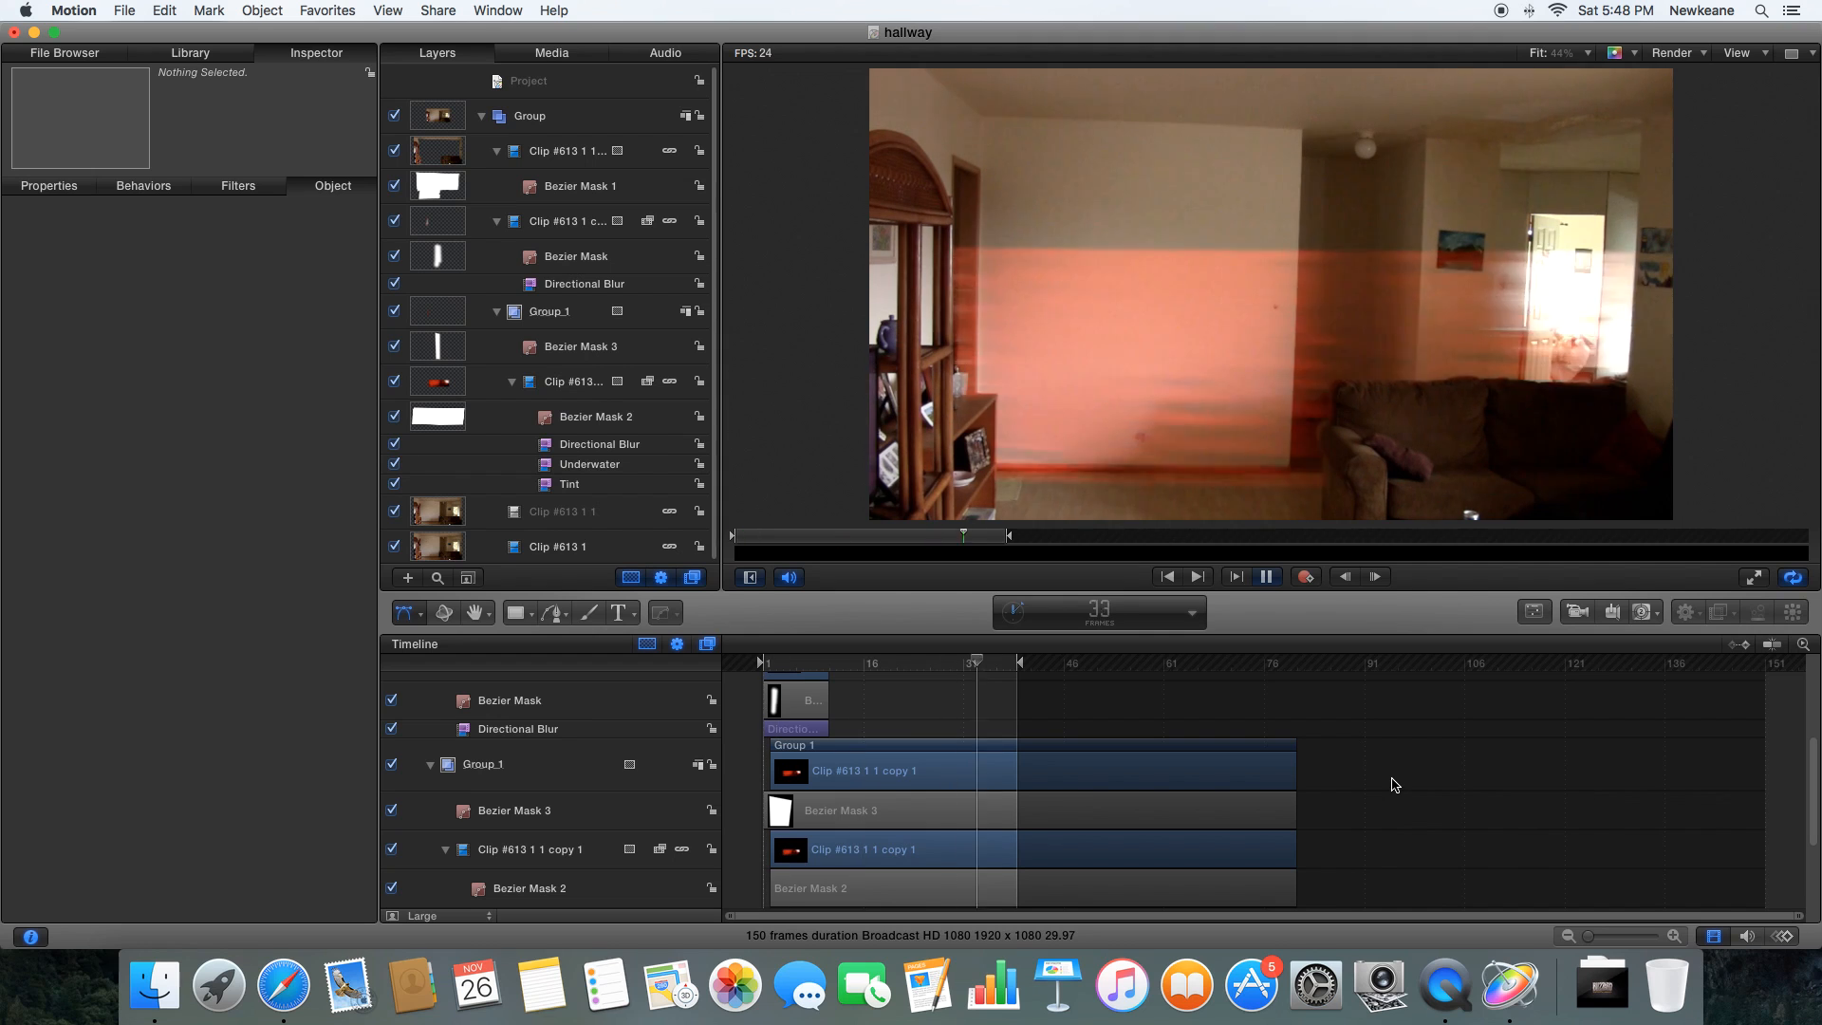
- At frame 10, move Underwater above Directional Blur on the tinted copy and keyframe refraction at 100 and blur amount at 290.5
{"action": "left_click", "coordinate": [830, 667]}
{"action": "left_click_drag", "start_coordinate": [831, 668], "coordinate": [824, 667]}
{"action": "left_click", "coordinate": [871, 774]}
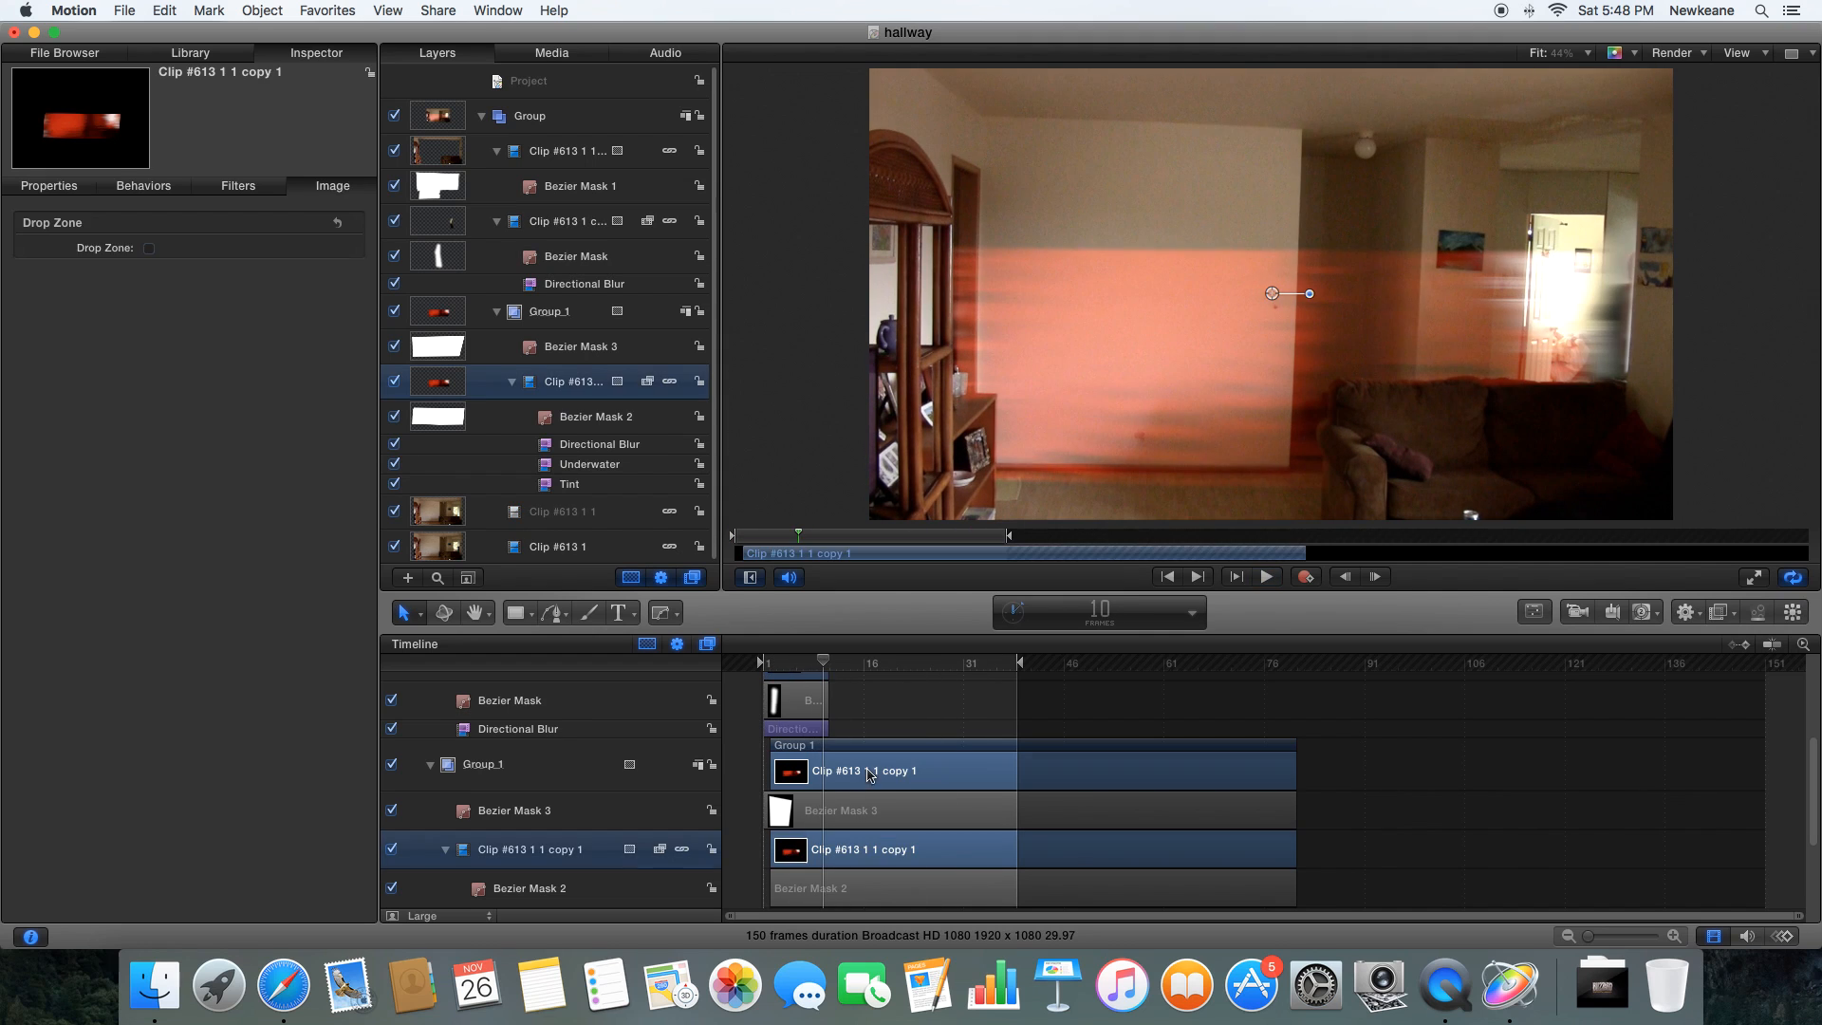
{"action": "left_click", "coordinate": [242, 185]}
{"action": "left_click_drag", "start_coordinate": [136, 231], "coordinate": [245, 415]}
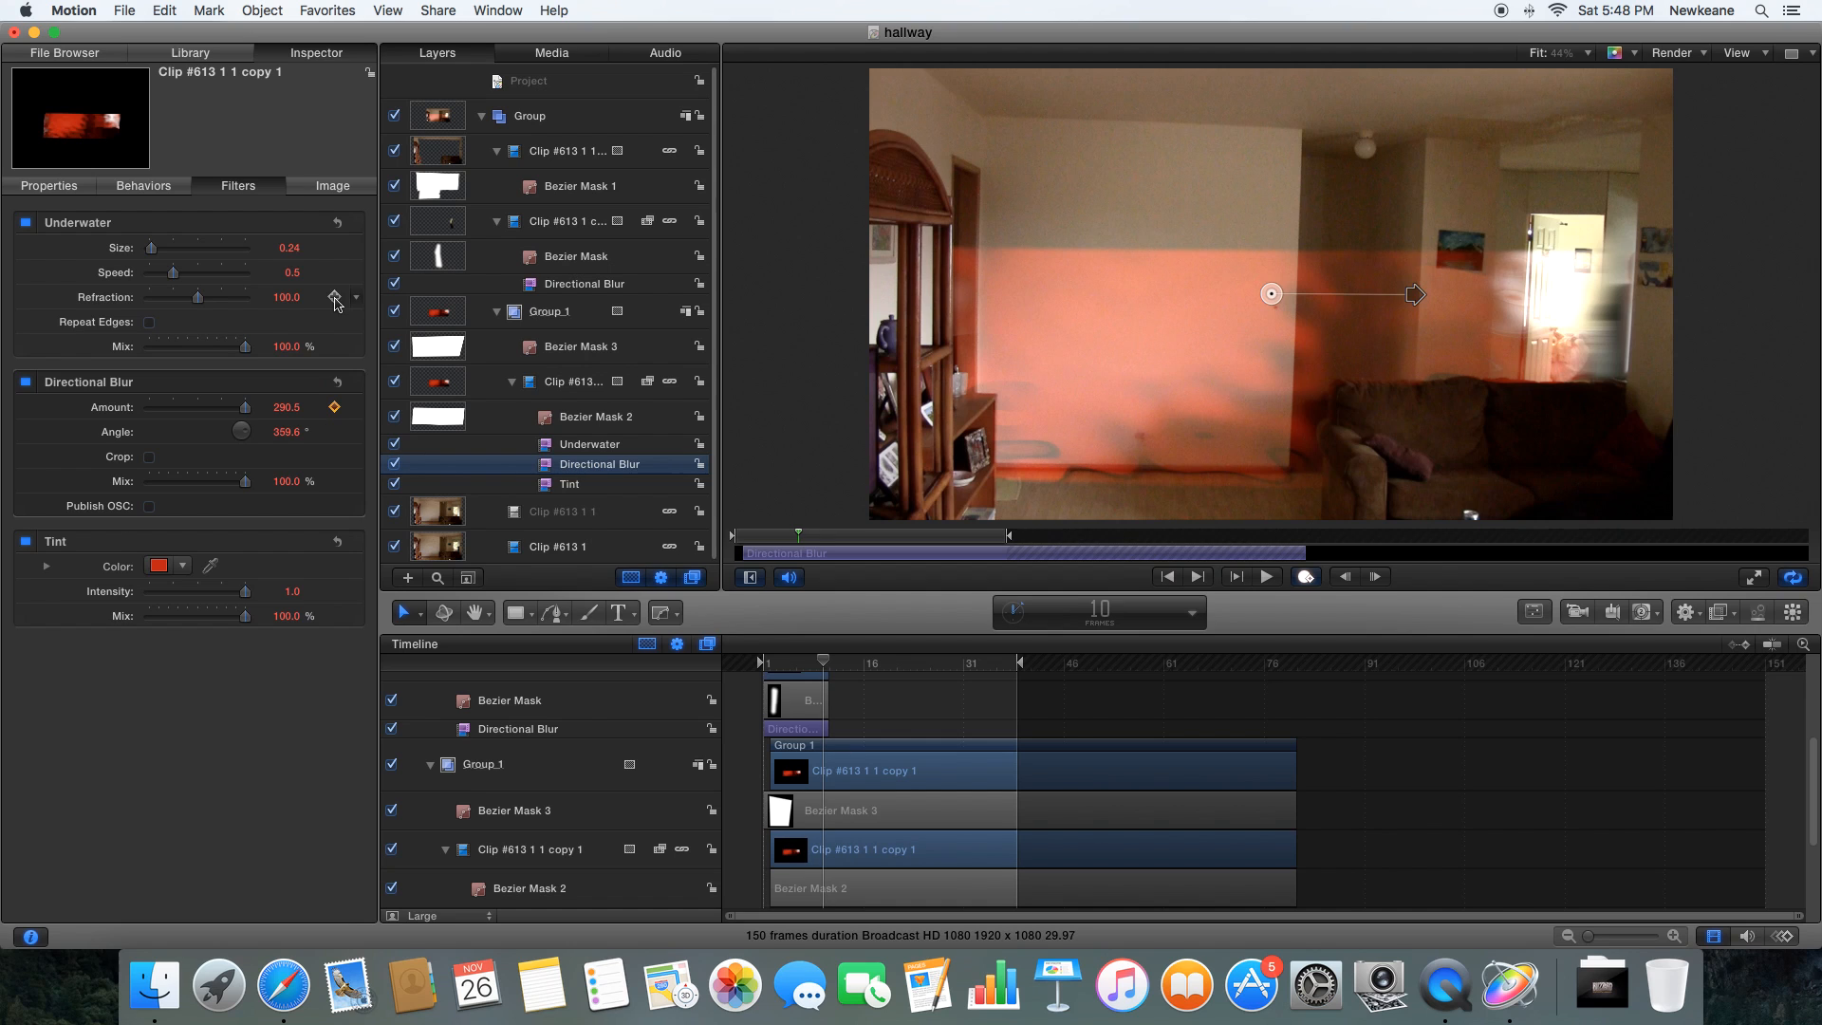
- At frame 38, keyframe the Underwater refraction, Directional Blur amount and Tint intensity at 0
{"action": "key", "text": "space"}
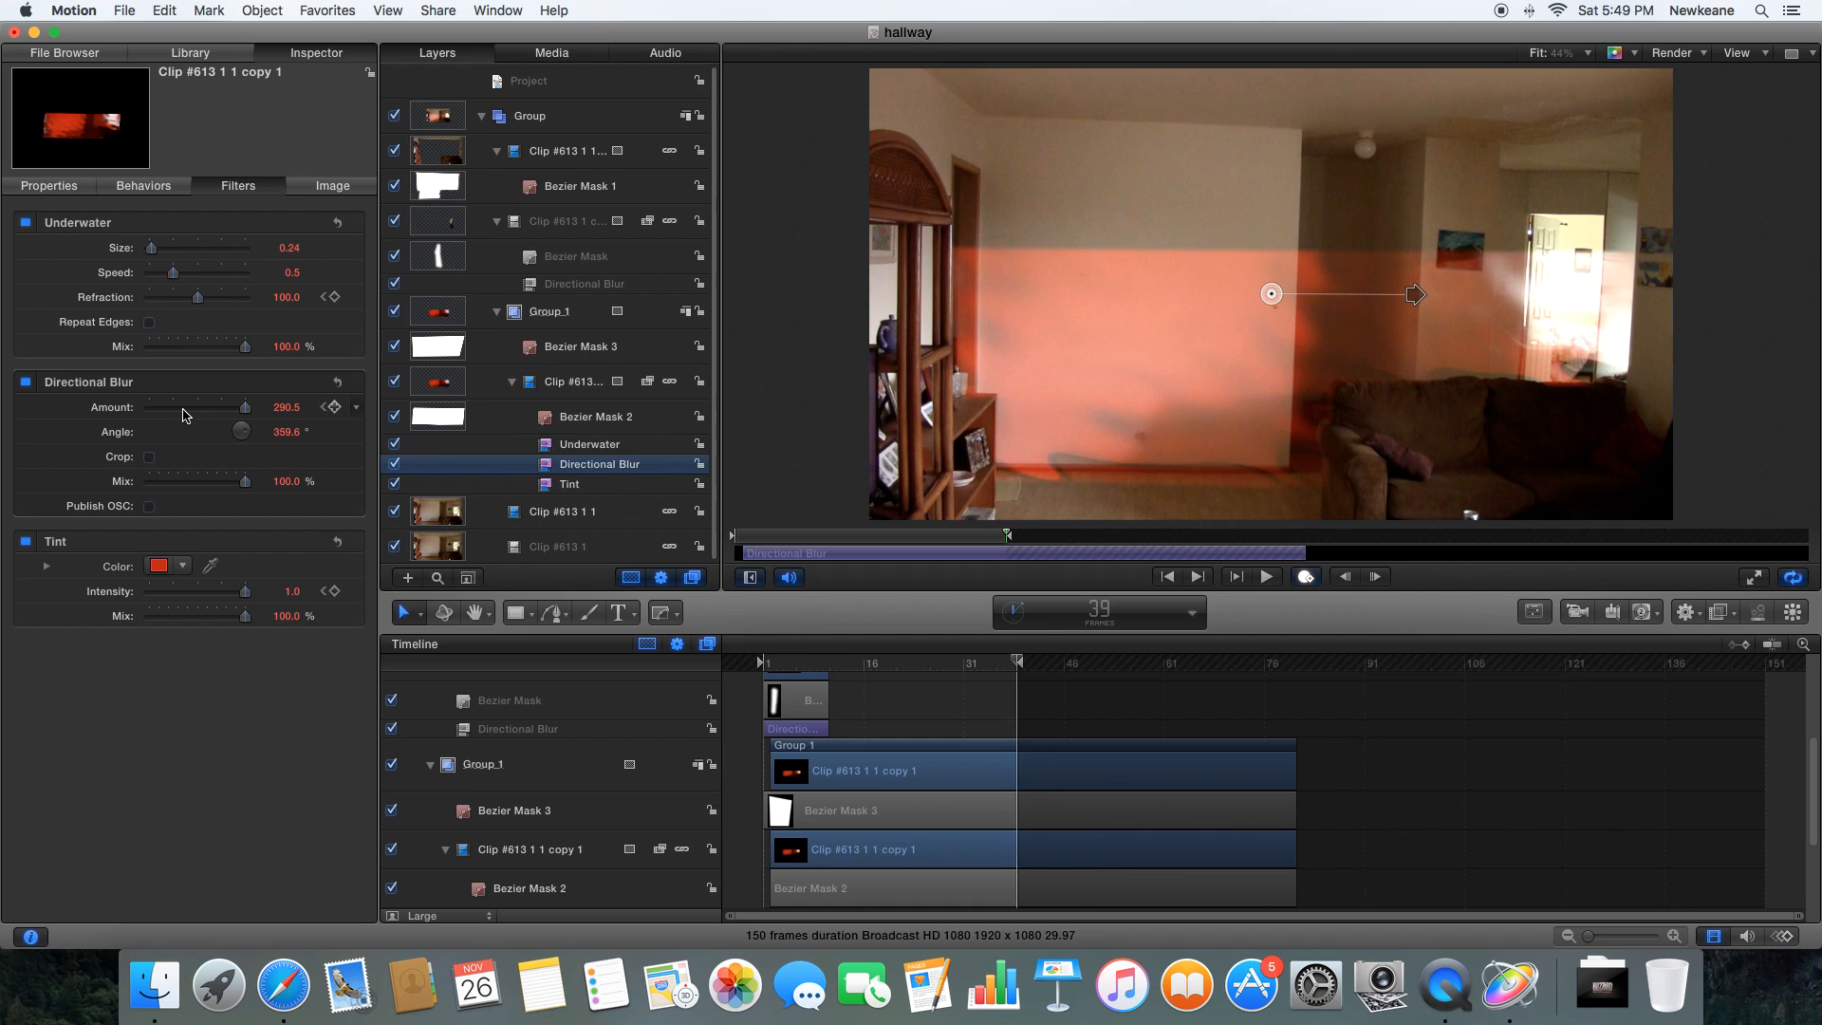
{"action": "key", "text": "Left"}
{"action": "left_click_drag", "start_coordinate": [185, 409], "coordinate": [124, 407]}
{"action": "left_click_drag", "start_coordinate": [245, 591], "coordinate": [124, 592]}
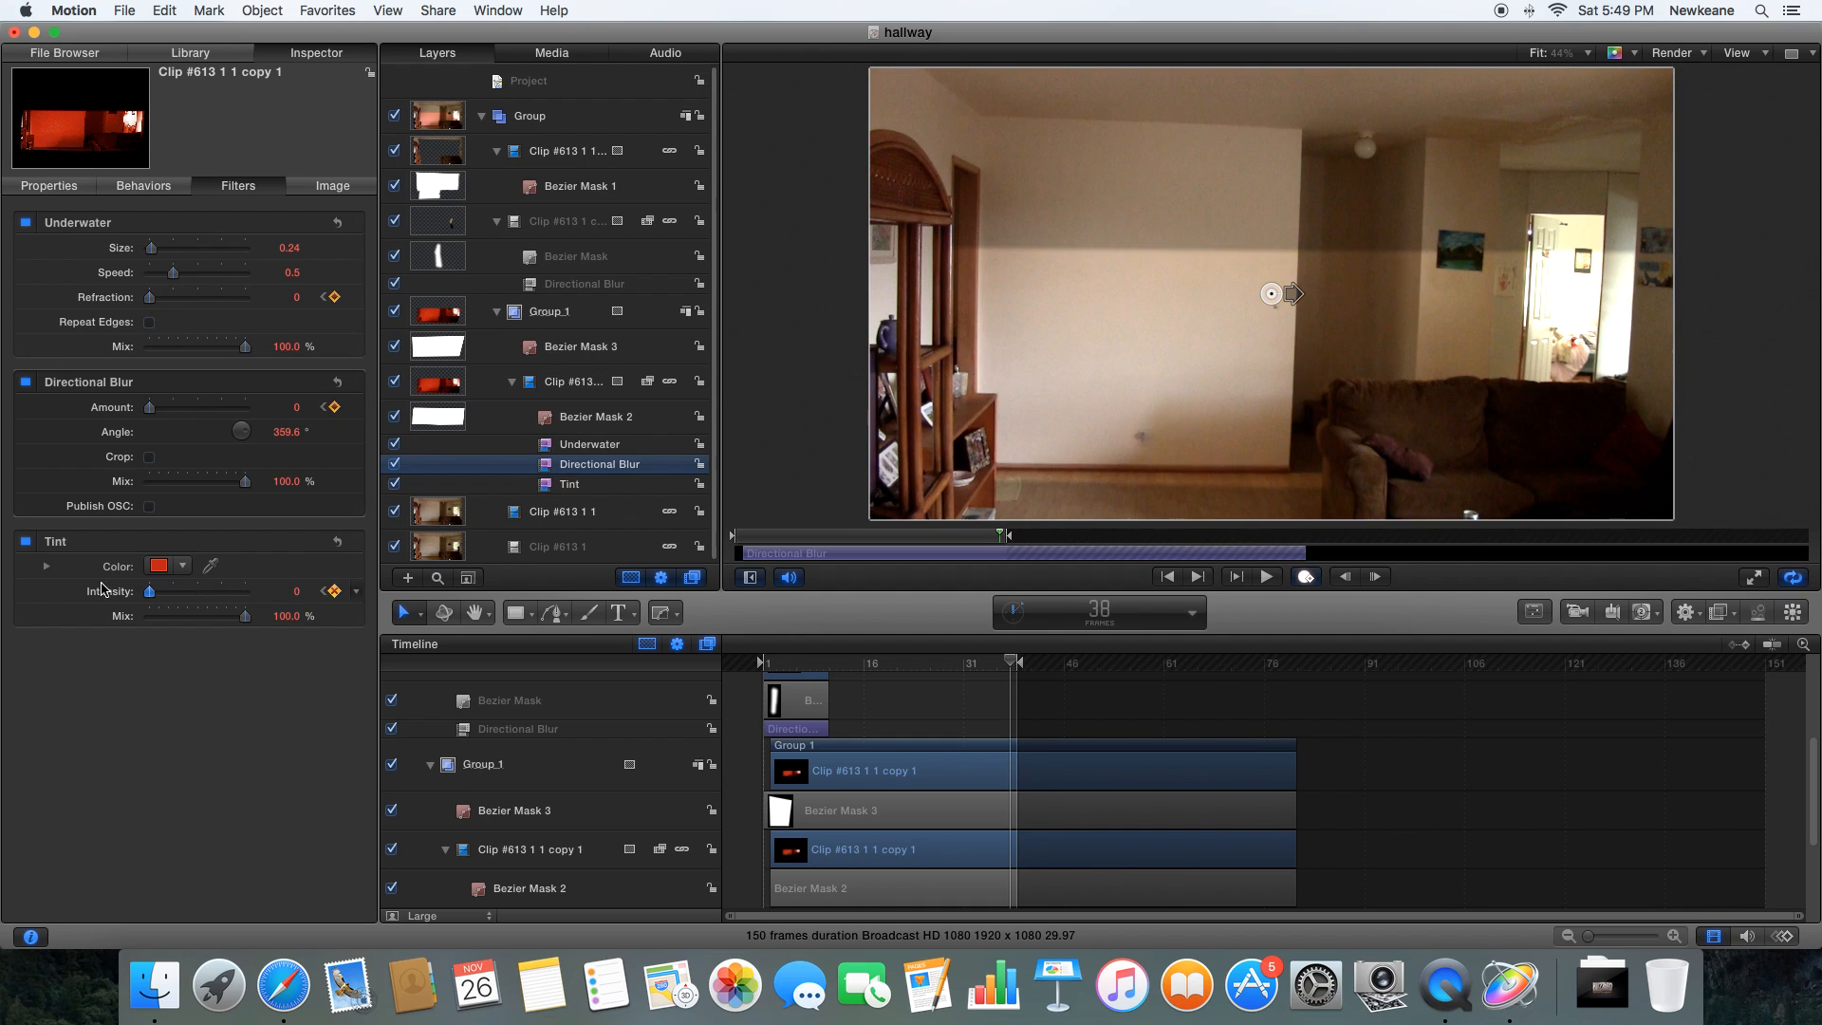
- Keyframe the tinted copy's opacity down to 0% at frame 38 and step back to frame 15 to check the fade
{"action": "left_click", "coordinate": [43, 192]}
{"action": "left_click_drag", "start_coordinate": [239, 408], "coordinate": [101, 410]}
{"action": "key", "text": "Left"}
{"action": "key", "text": "Left"}
{"action": "key", "text": "Left"}
{"action": "key", "text": "Left"}
{"action": "key", "text": "Left"}
{"action": "key", "text": "Left"}
{"action": "key", "text": "Left"}
{"action": "key", "text": "Left"}
{"action": "key", "text": "Left"}
{"action": "key", "text": "Left"}
{"action": "key", "text": "Left"}
{"action": "key", "text": "Left"}
{"action": "key", "text": "Left"}
{"action": "key", "text": "Left"}
{"action": "key", "text": "Left"}
{"action": "key", "text": "Left"}
{"action": "key", "text": "Left"}
{"action": "key", "text": "Left"}
{"action": "key", "text": "Left"}
{"action": "key", "text": "Left"}
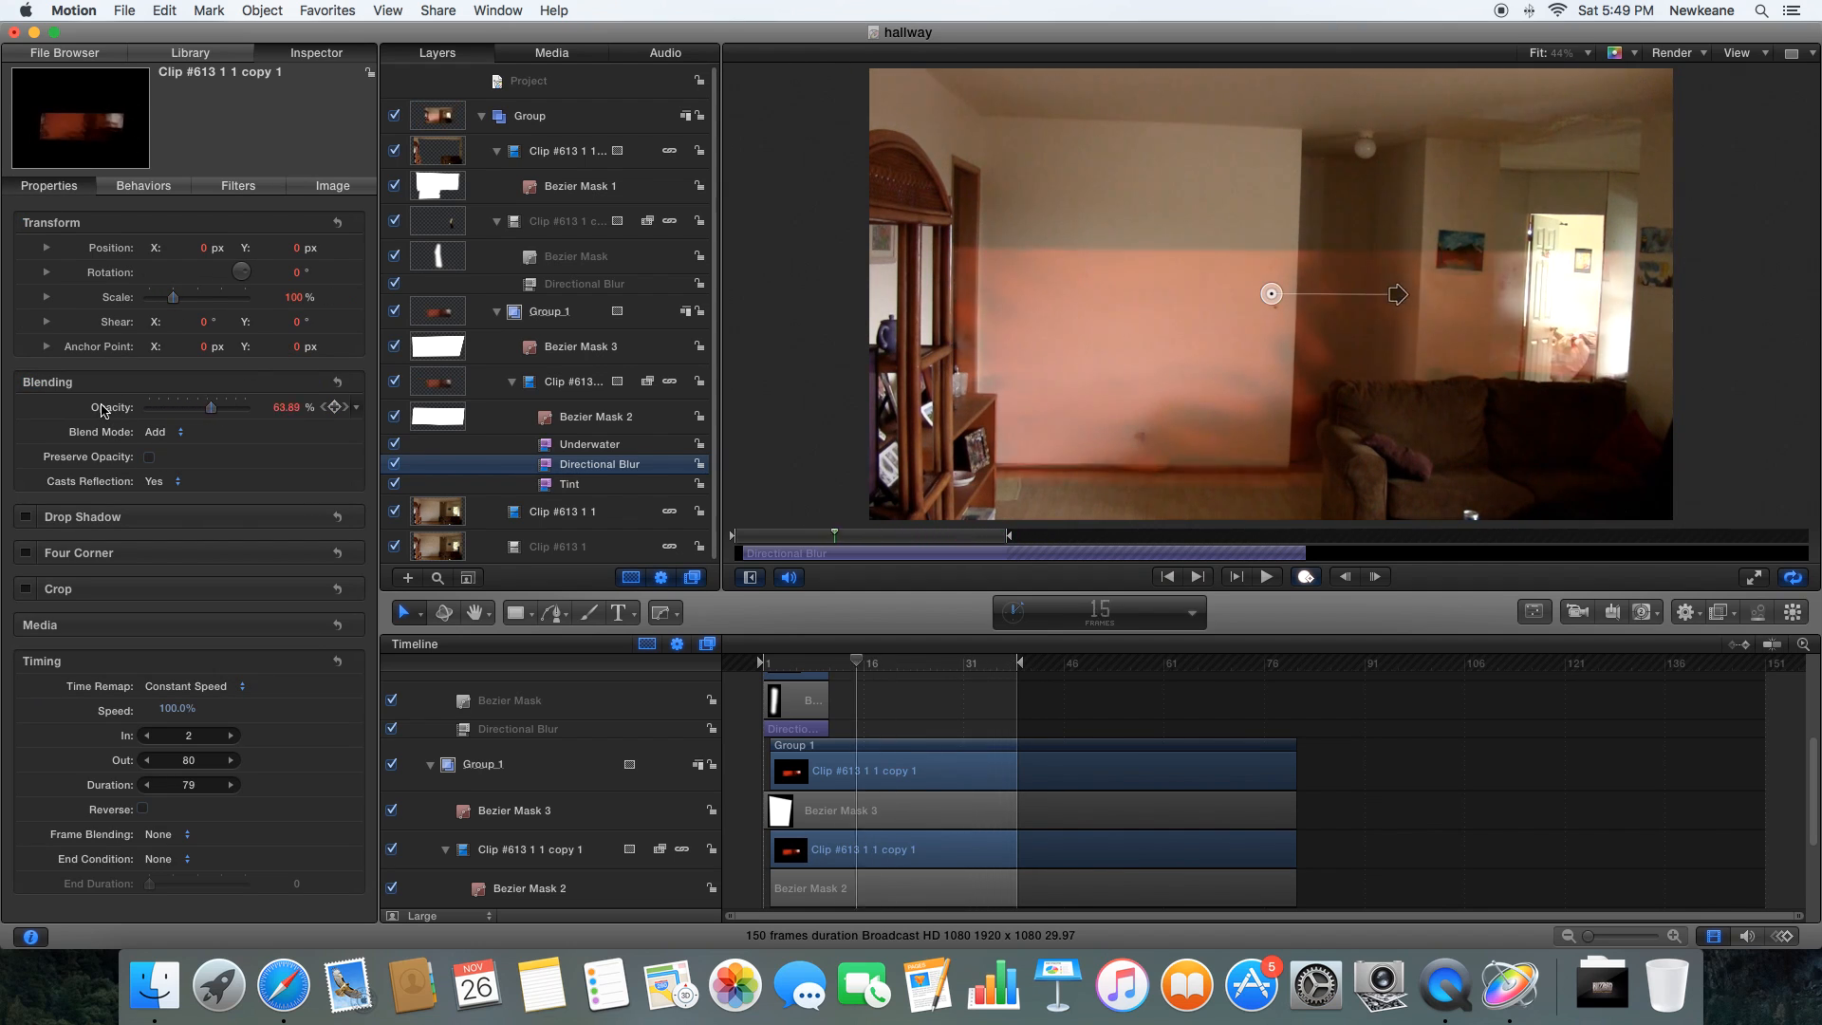
- Step forward through the frames to examine how the red streaks fade out
{"action": "key", "text": "Right"}
{"action": "key", "text": "Right"}
{"action": "key", "text": "Right"}
{"action": "key", "text": "Right"}
{"action": "key", "text": "Right"}
{"action": "key", "text": "Right"}
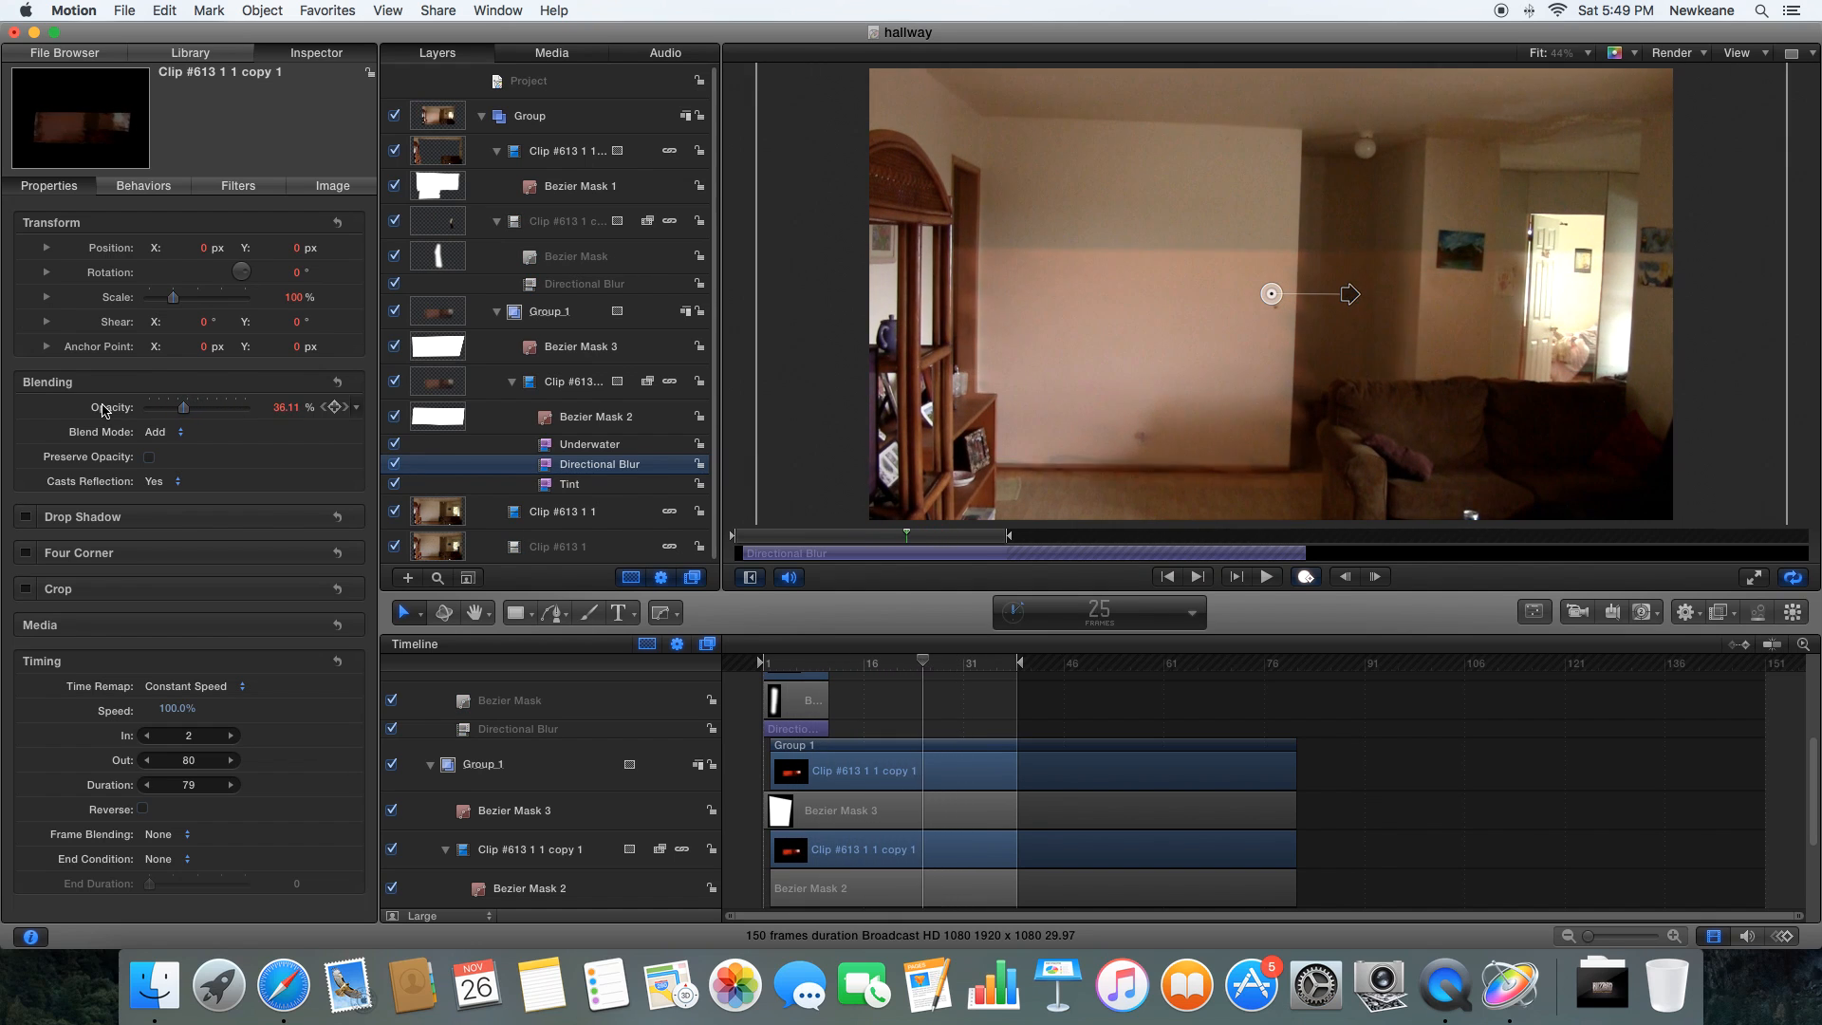
{"action": "key", "text": "Right"}
{"action": "key", "text": "Right"}
{"action": "key", "text": "Right"}
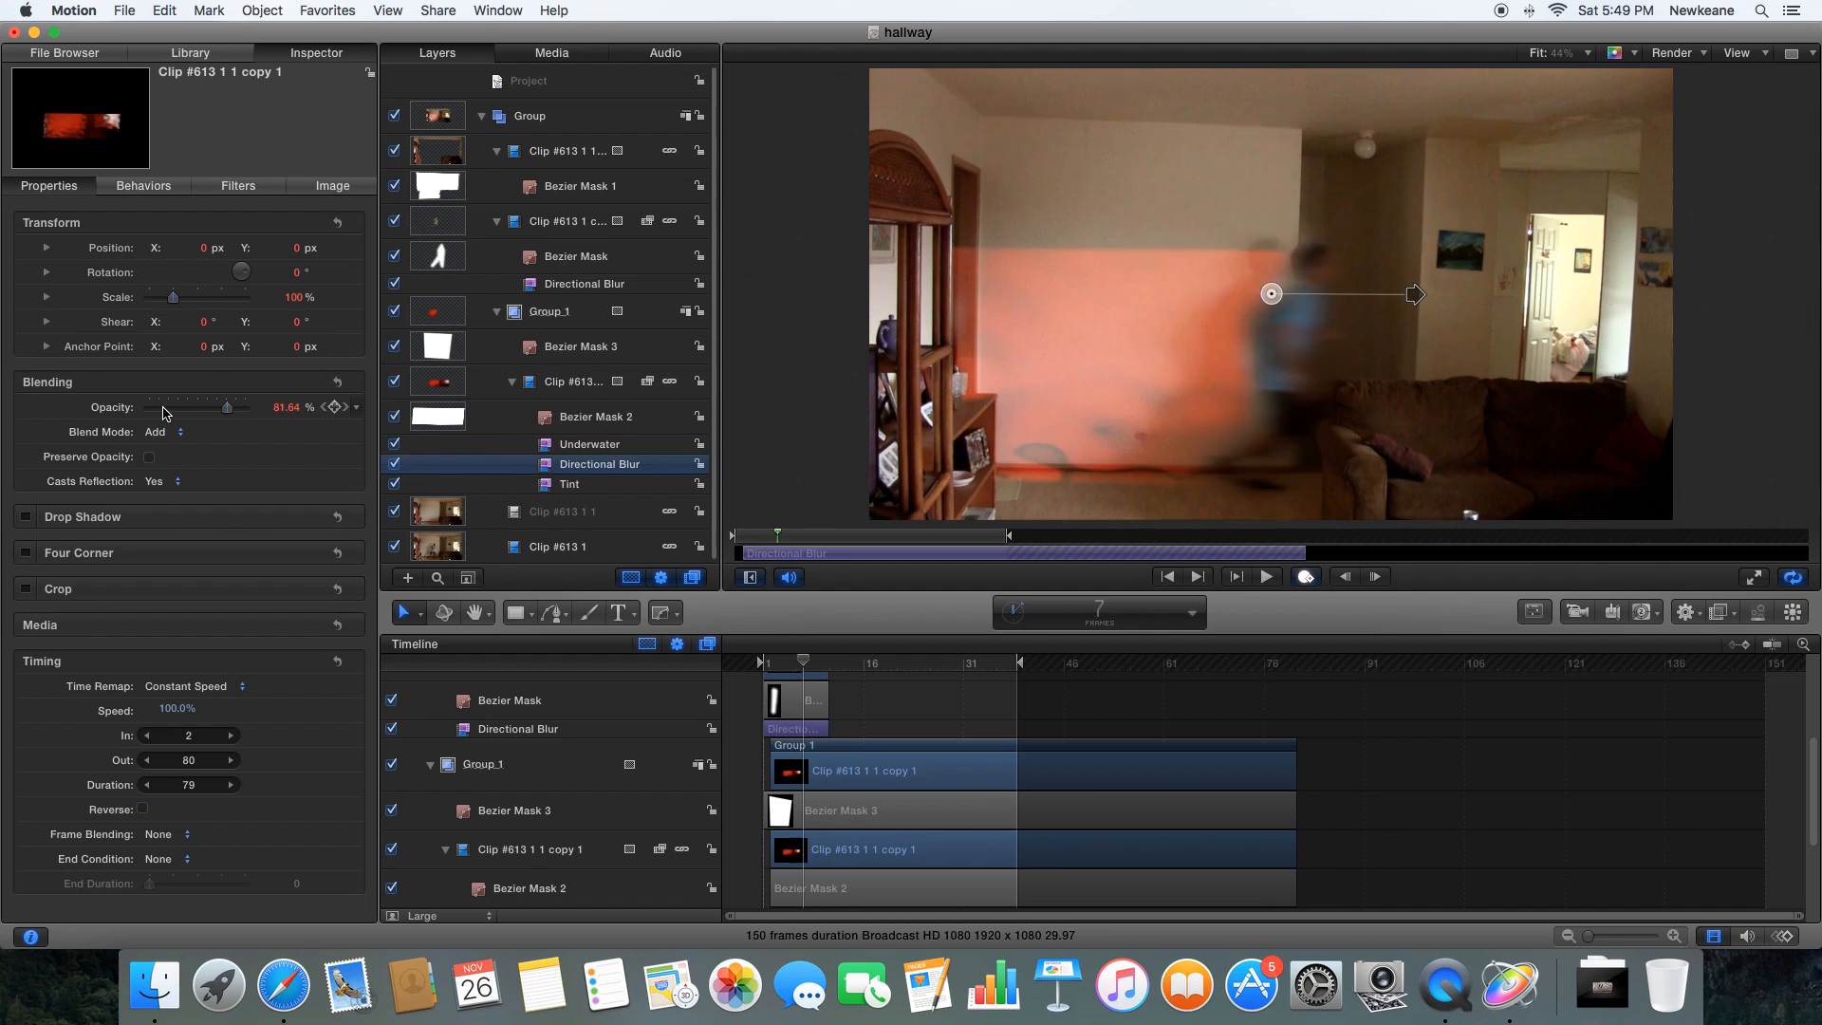
- Turn off keyframe recording and play the animation to review the fading streaks
{"action": "left_click", "coordinate": [1307, 577]}
{"action": "left_click", "coordinate": [1513, 845]}
{"action": "key", "text": "space"}
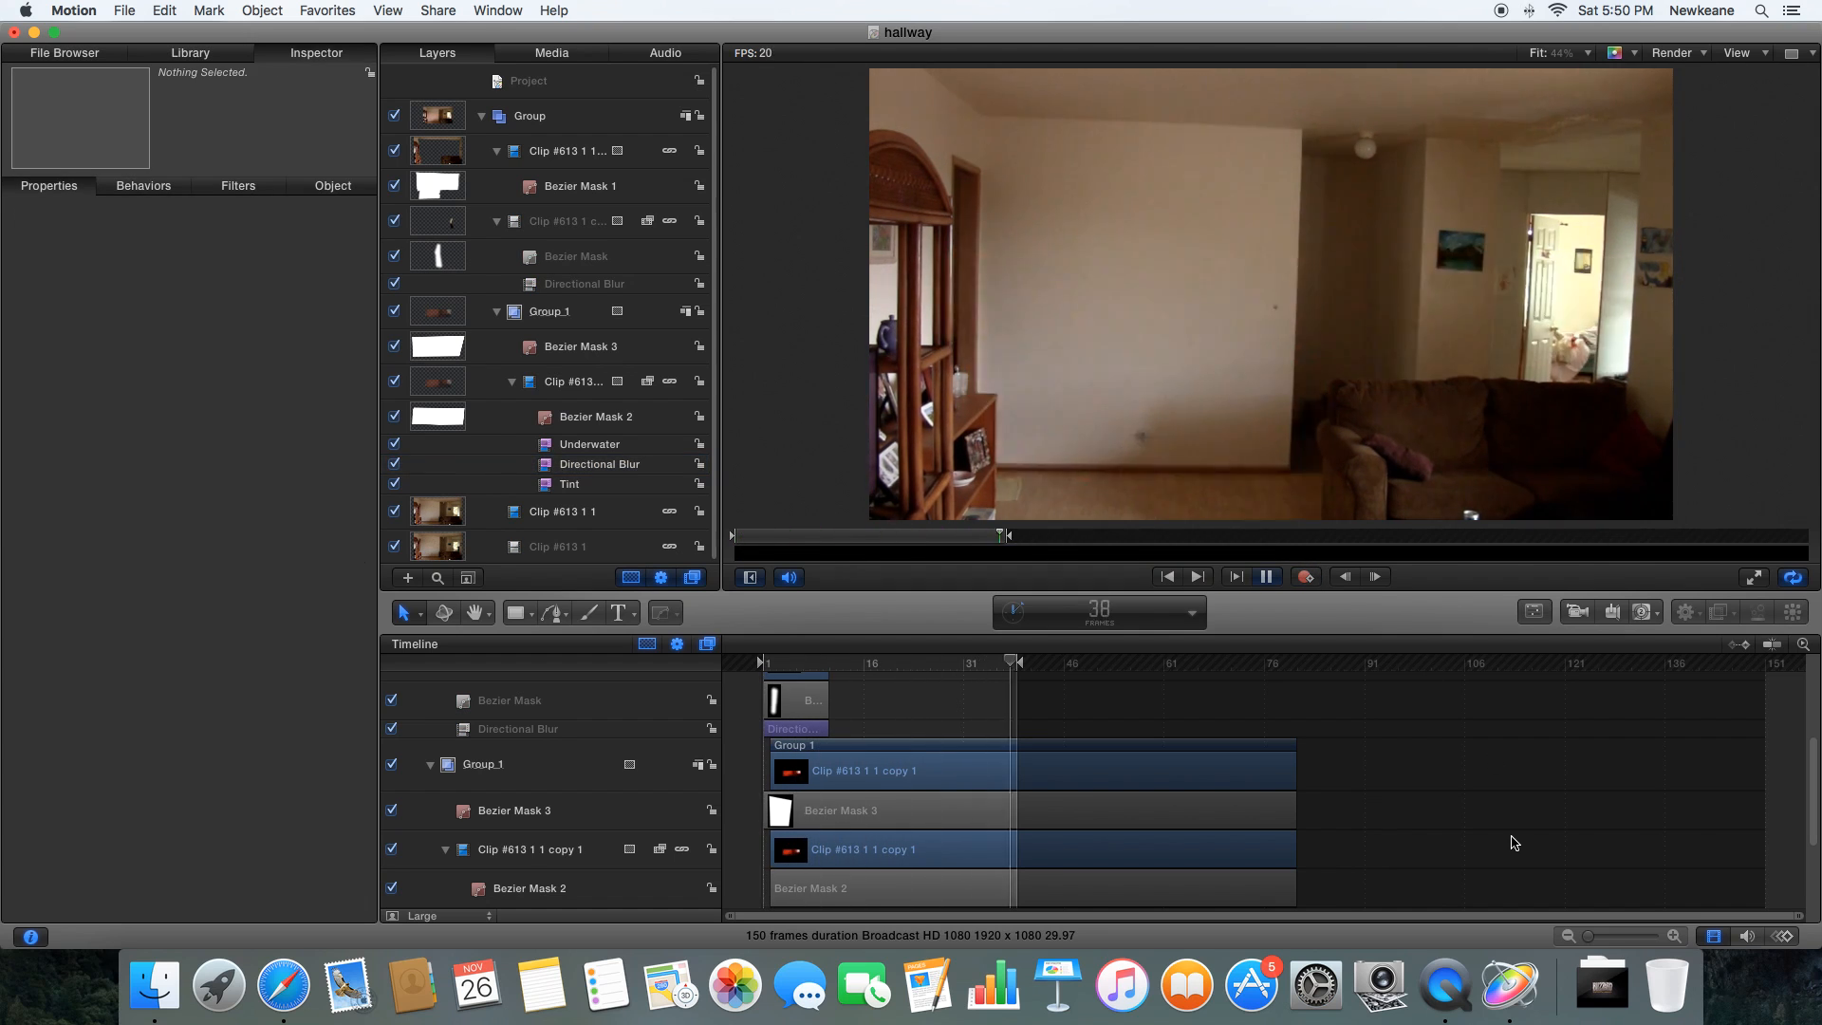
- Move Directional Blur back above Underwater on the tinted copy and play the result
{"action": "left_click", "coordinate": [897, 777]}
{"action": "left_click", "coordinate": [238, 186]}
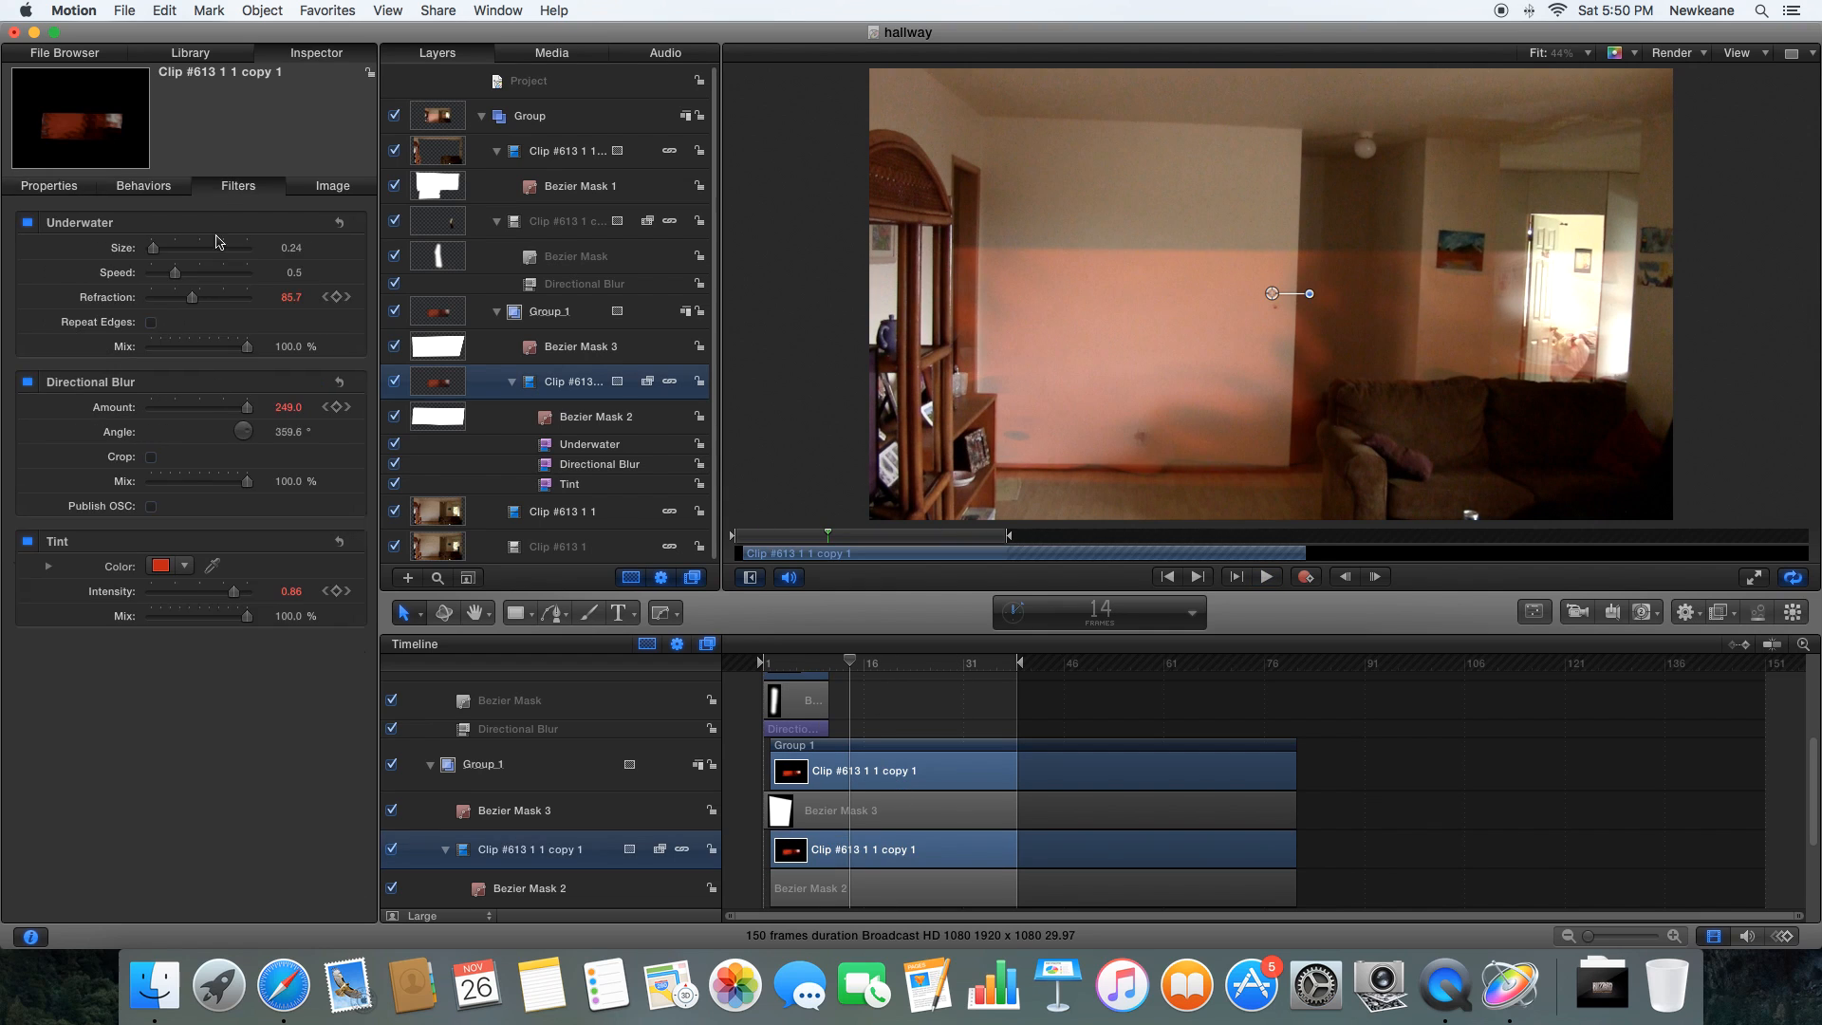
{"action": "left_click_drag", "start_coordinate": [214, 382], "coordinate": [187, 93]}
{"action": "left_click", "coordinate": [1406, 772]}
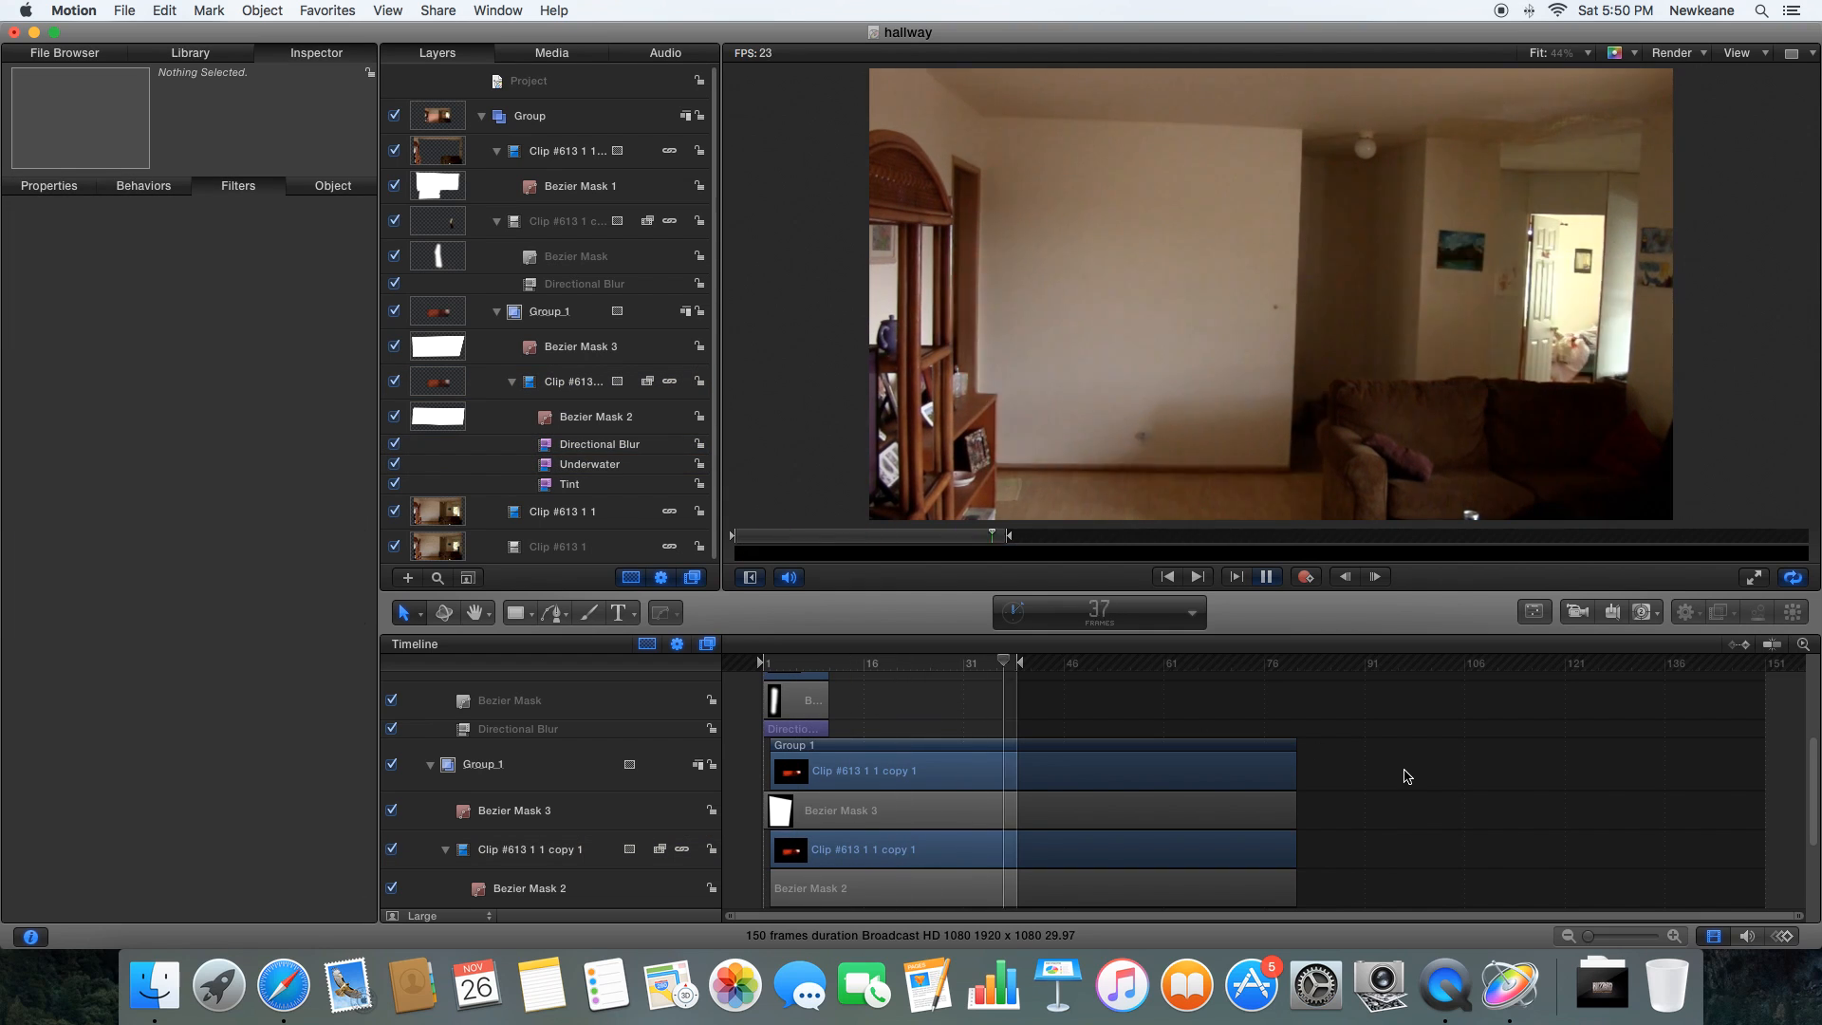
{"action": "key", "text": "space"}
- Add liyt3.mov from the Documents folder to the streak group at frame 3 and set its blend mode to Add
{"action": "left_click_drag", "start_coordinate": [824, 667], "coordinate": [776, 667]}
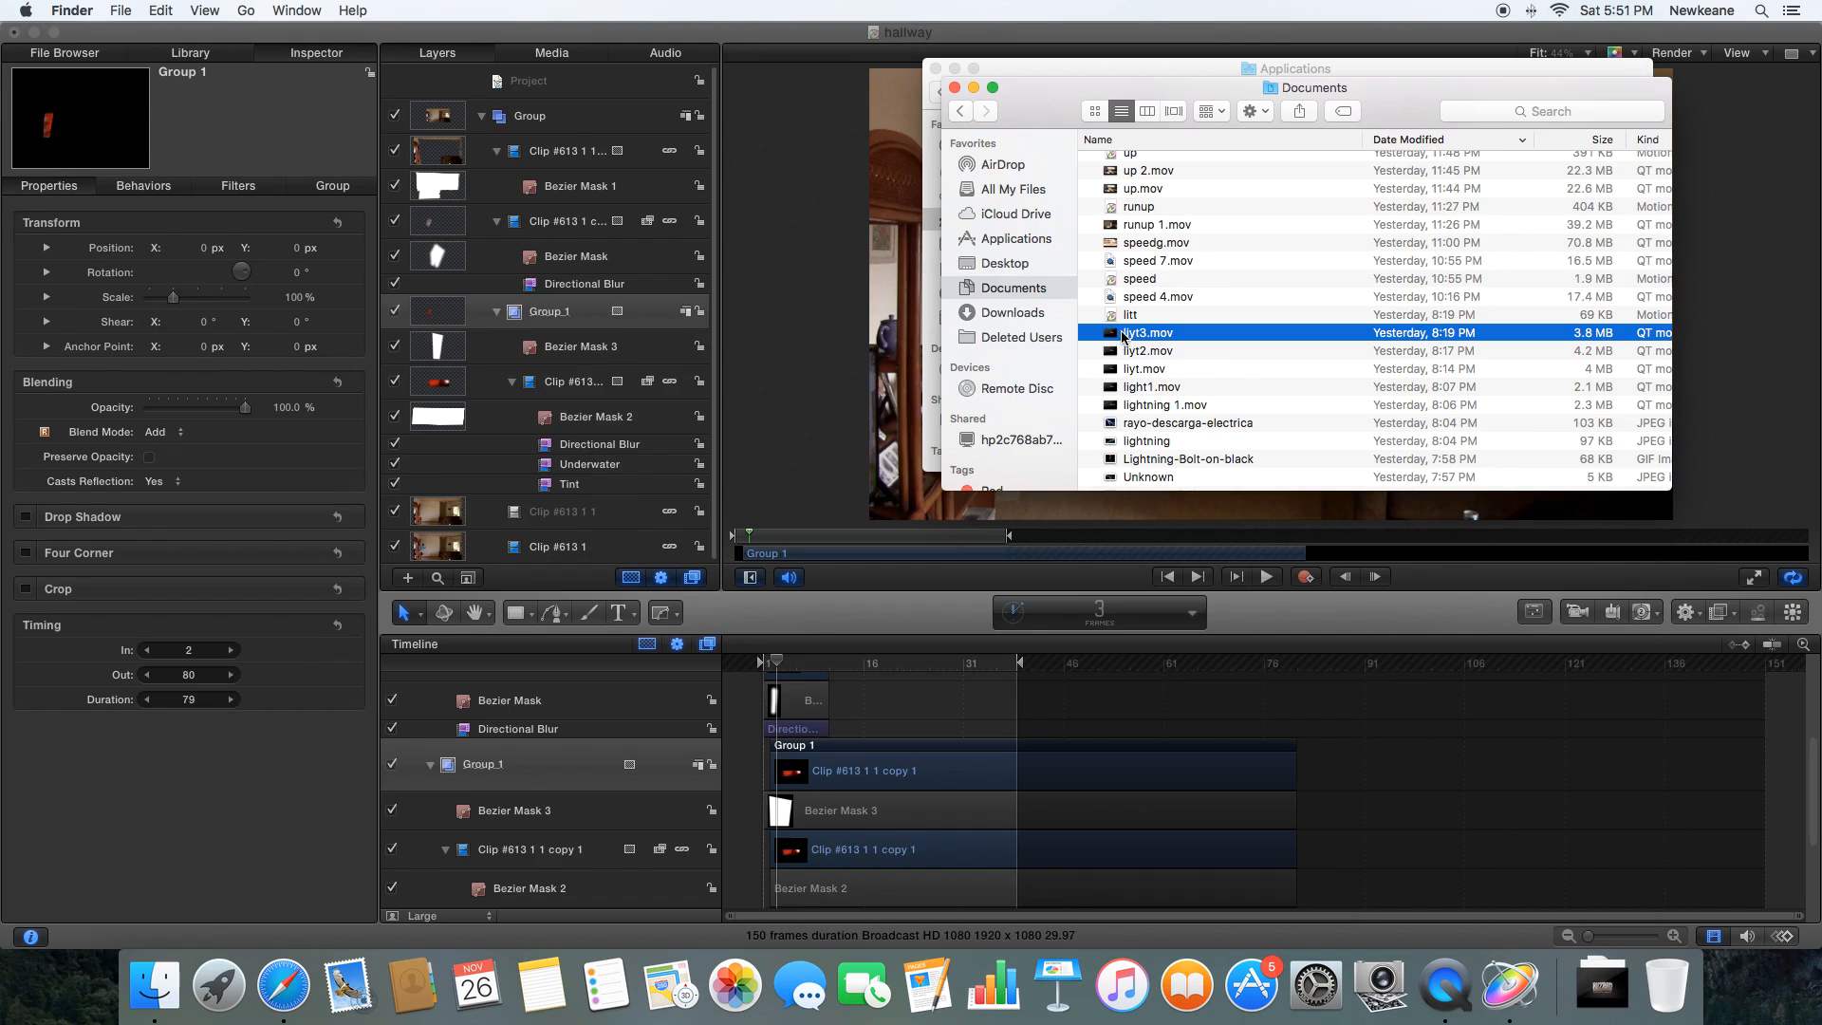
{"action": "left_click_drag", "start_coordinate": [1125, 333], "coordinate": [870, 333]}
{"action": "left_click", "coordinate": [1753, 374]}
{"action": "left_click_drag", "start_coordinate": [1065, 423], "coordinate": [1152, 392]}
{"action": "right_click", "coordinate": [987, 235]}
{"action": "mouse_move", "coordinate": [1091, 572]}
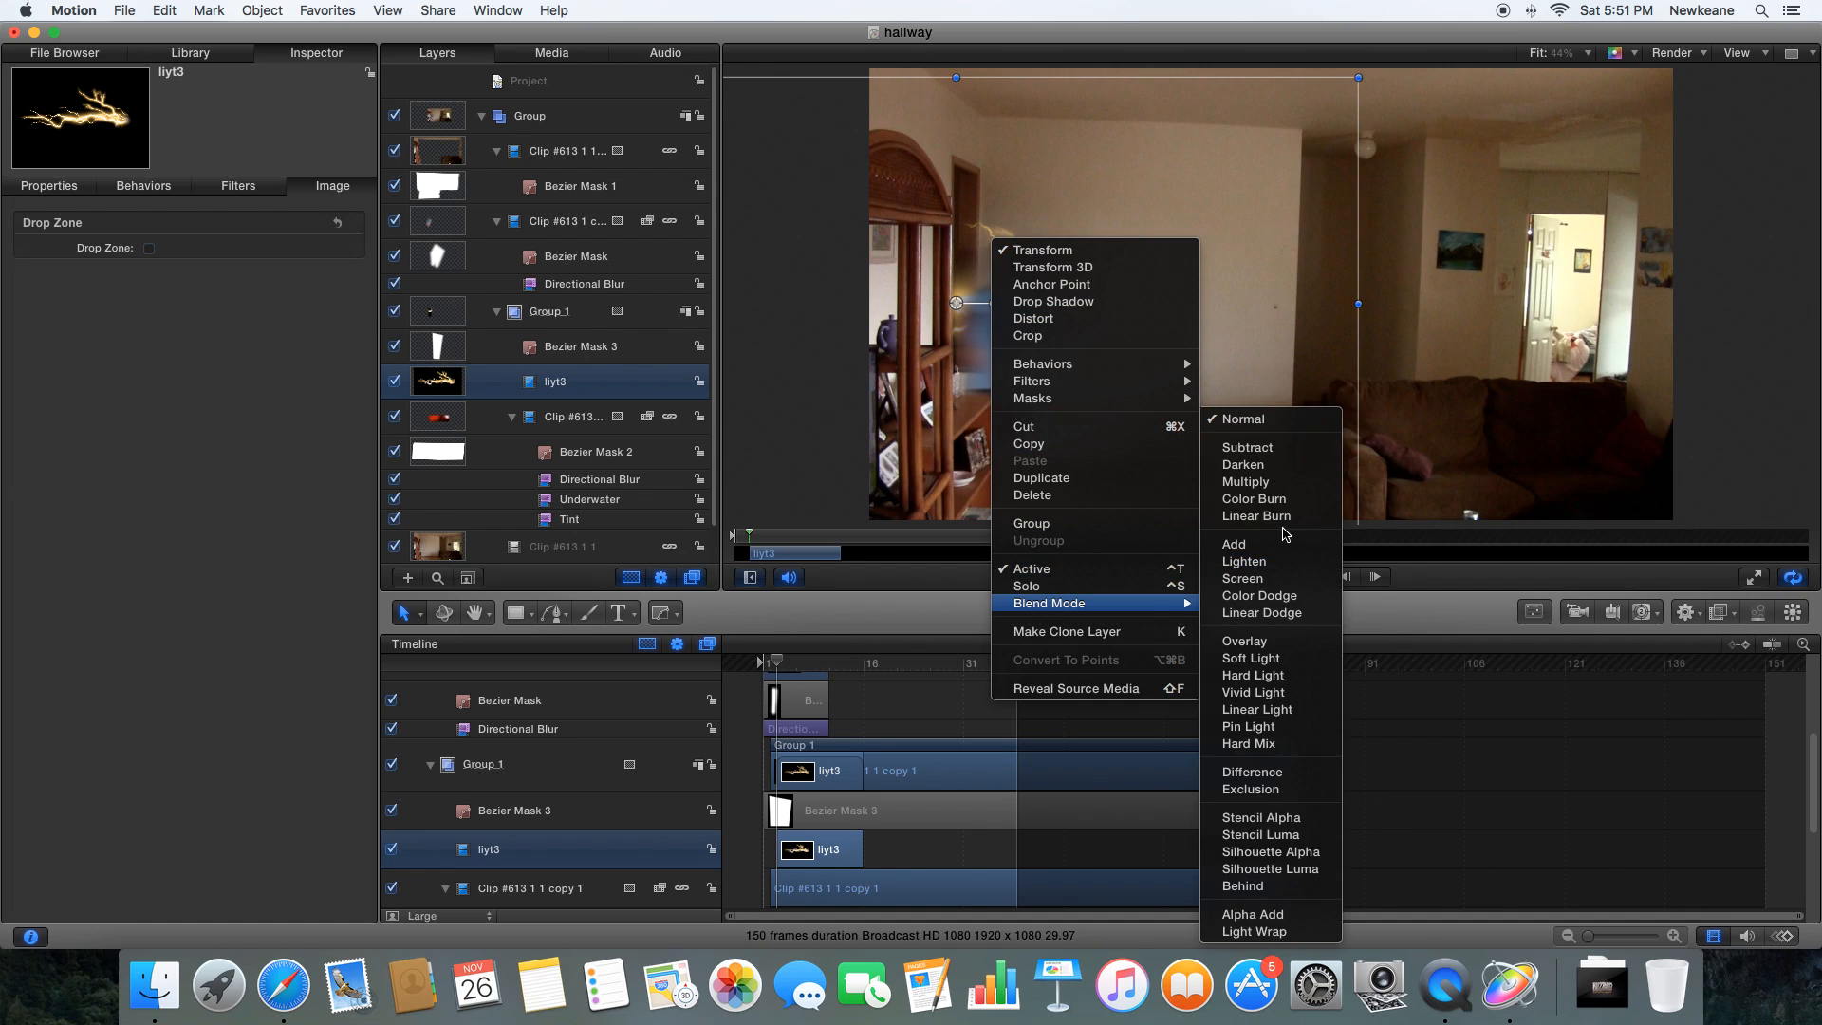
{"action": "left_click", "coordinate": [1272, 852]}
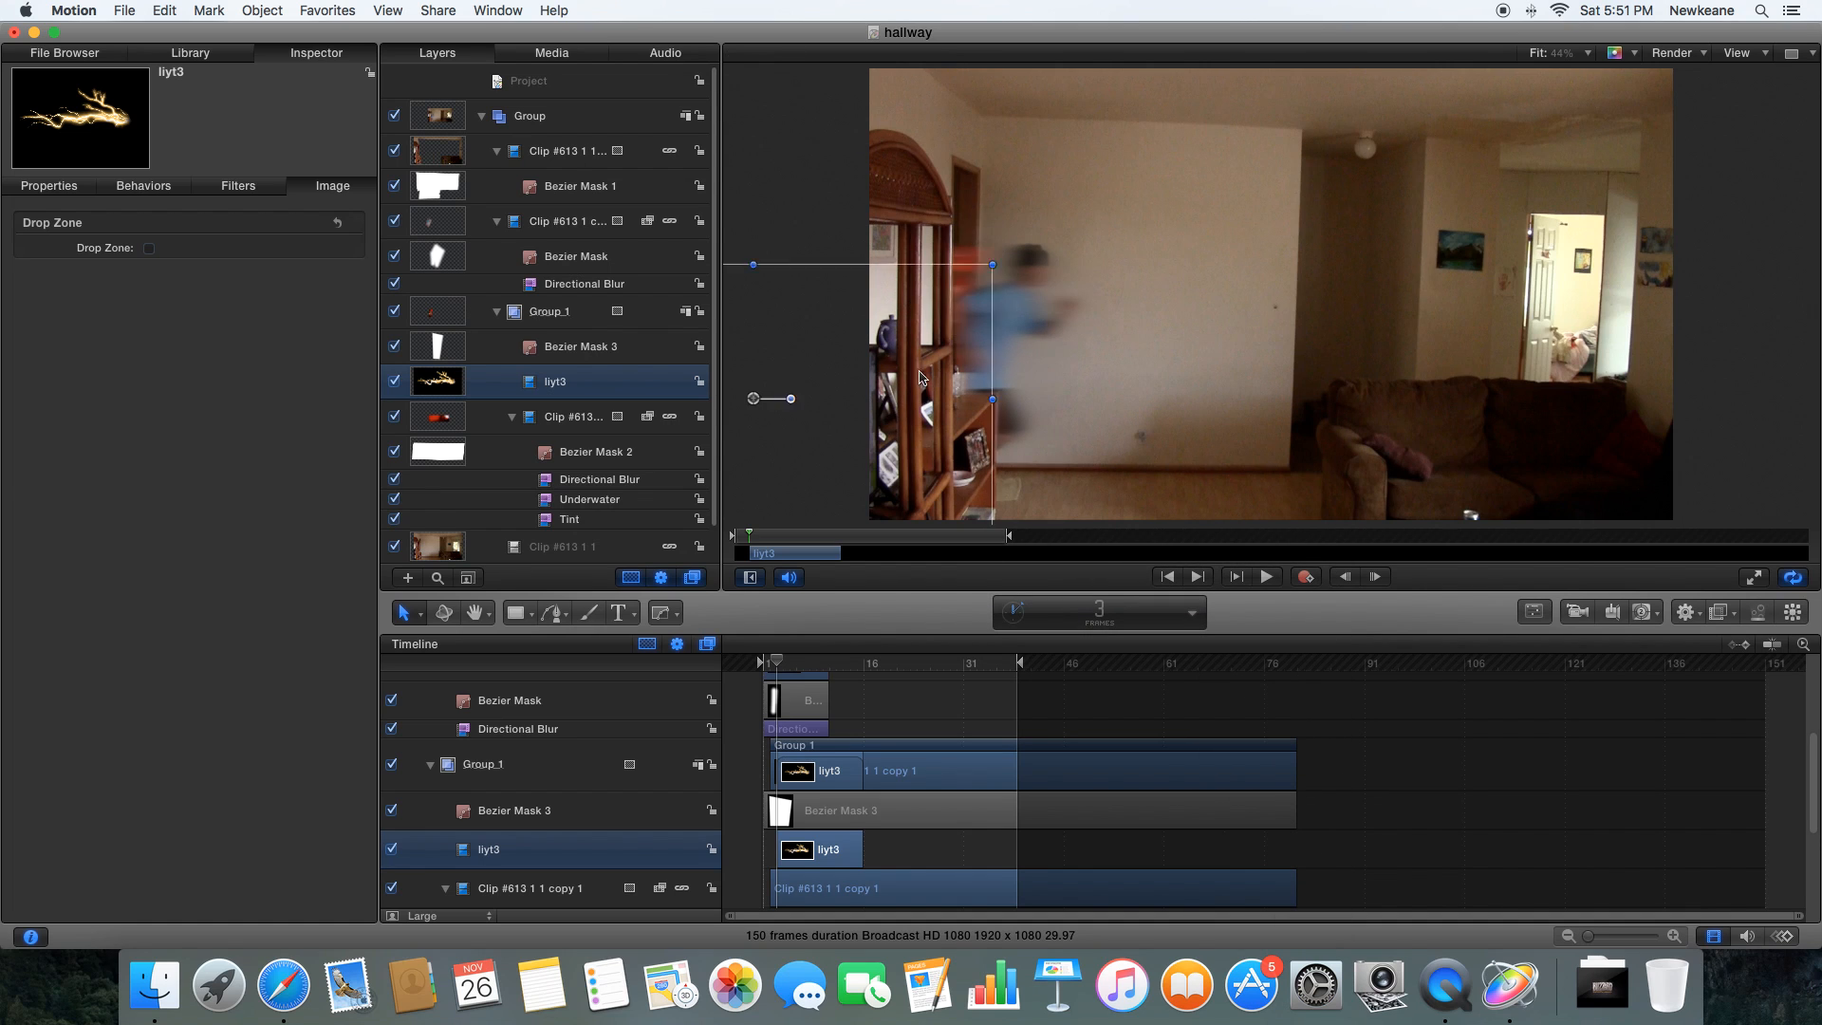
- Fit the scaled-down liyt3 lightning behind the runner, checking its placement over the following frames
{"action": "key", "text": "Right"}
{"action": "key", "text": "Right"}
{"action": "key", "text": "Right"}
{"action": "key", "text": "Left"}
{"action": "key", "text": "Left"}
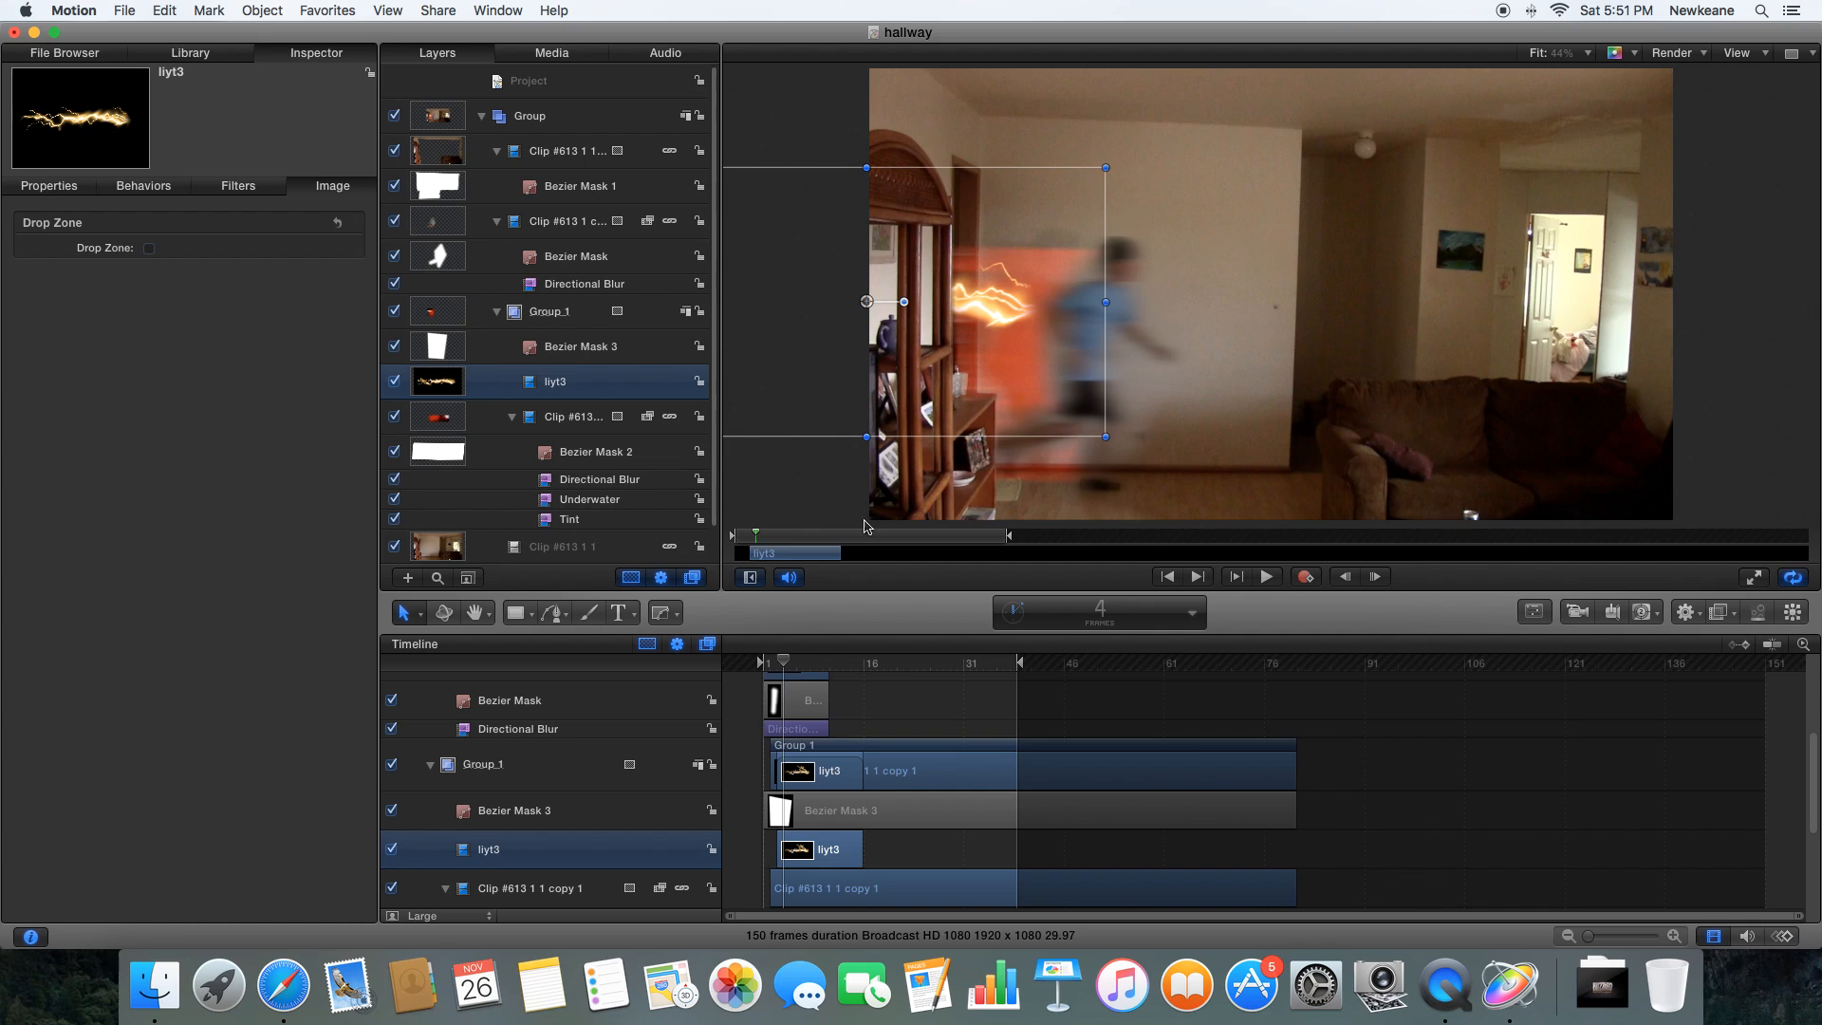
- Add liyt2.mov to the streak group at frame 4 with blend mode Add, scaled down behind the runner at about X -770, Y -7
{"action": "left_click", "coordinate": [153, 985]}
{"action": "left_click_drag", "start_coordinate": [1143, 350], "coordinate": [912, 332]}
{"action": "right_click", "coordinate": [1035, 383]}
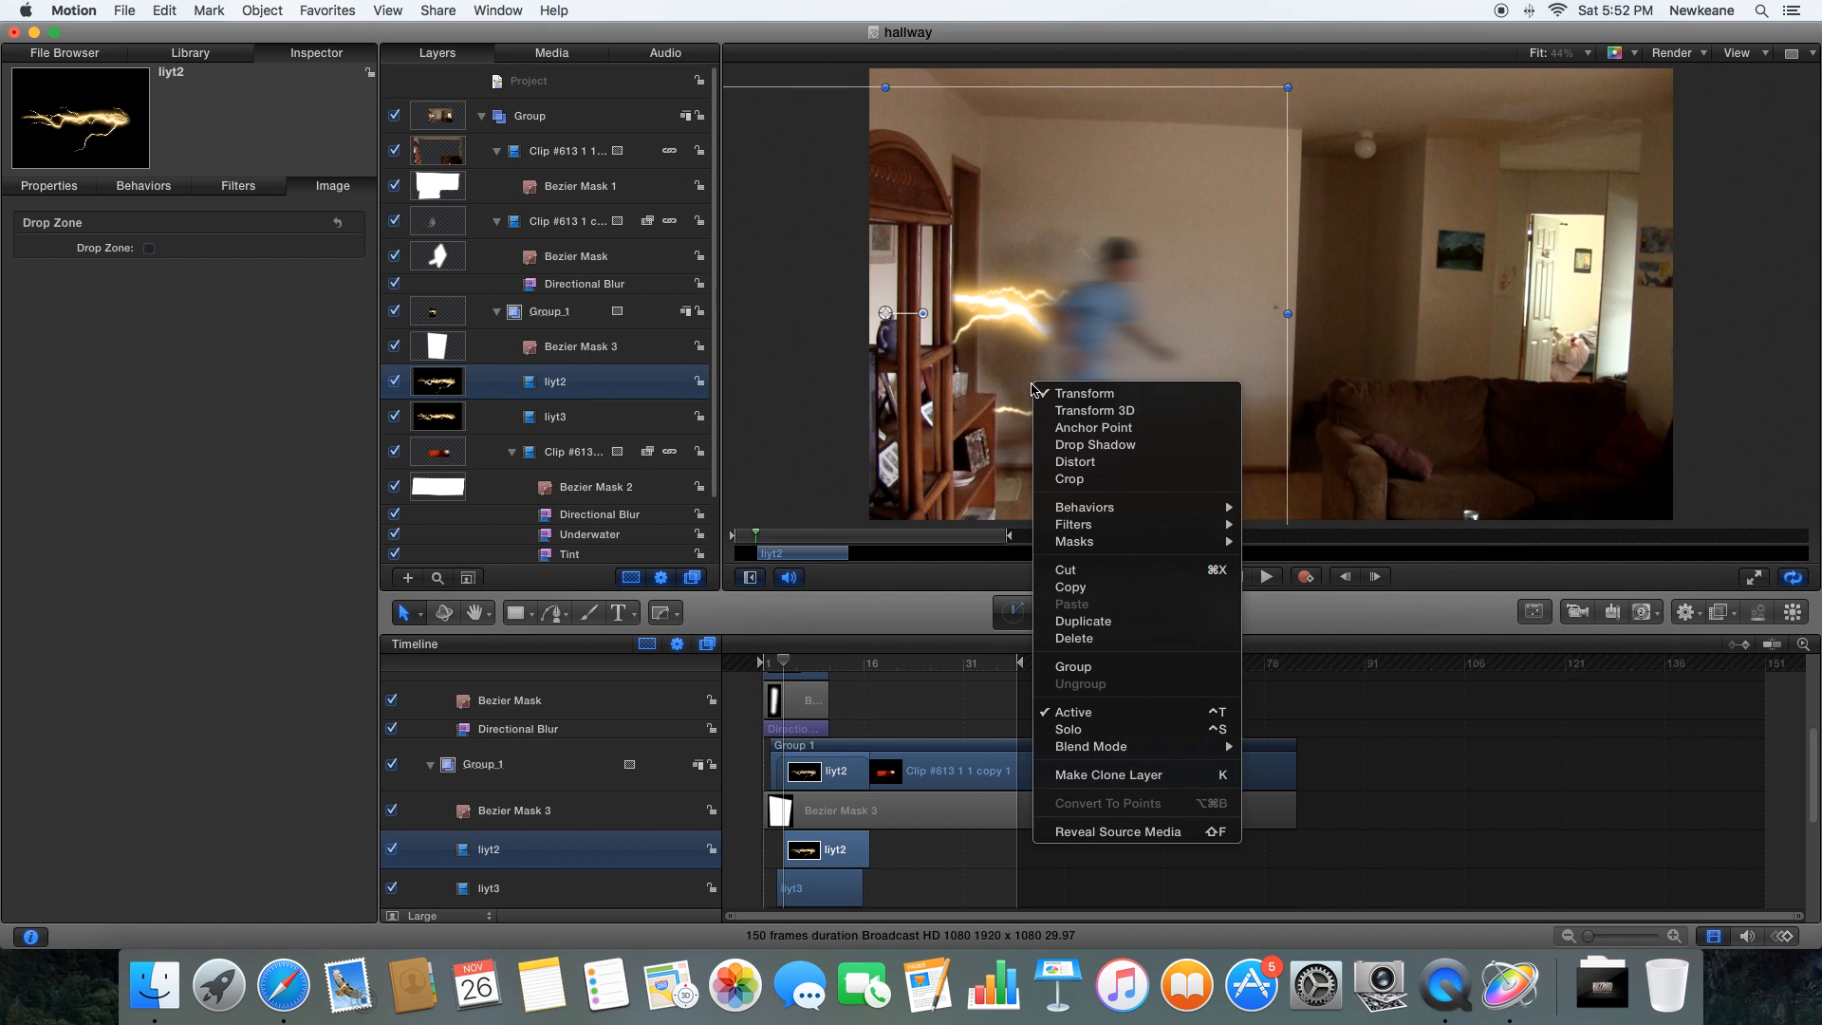
{"action": "mouse_move", "coordinate": [1091, 747]}
{"action": "left_click", "coordinate": [1328, 549]}
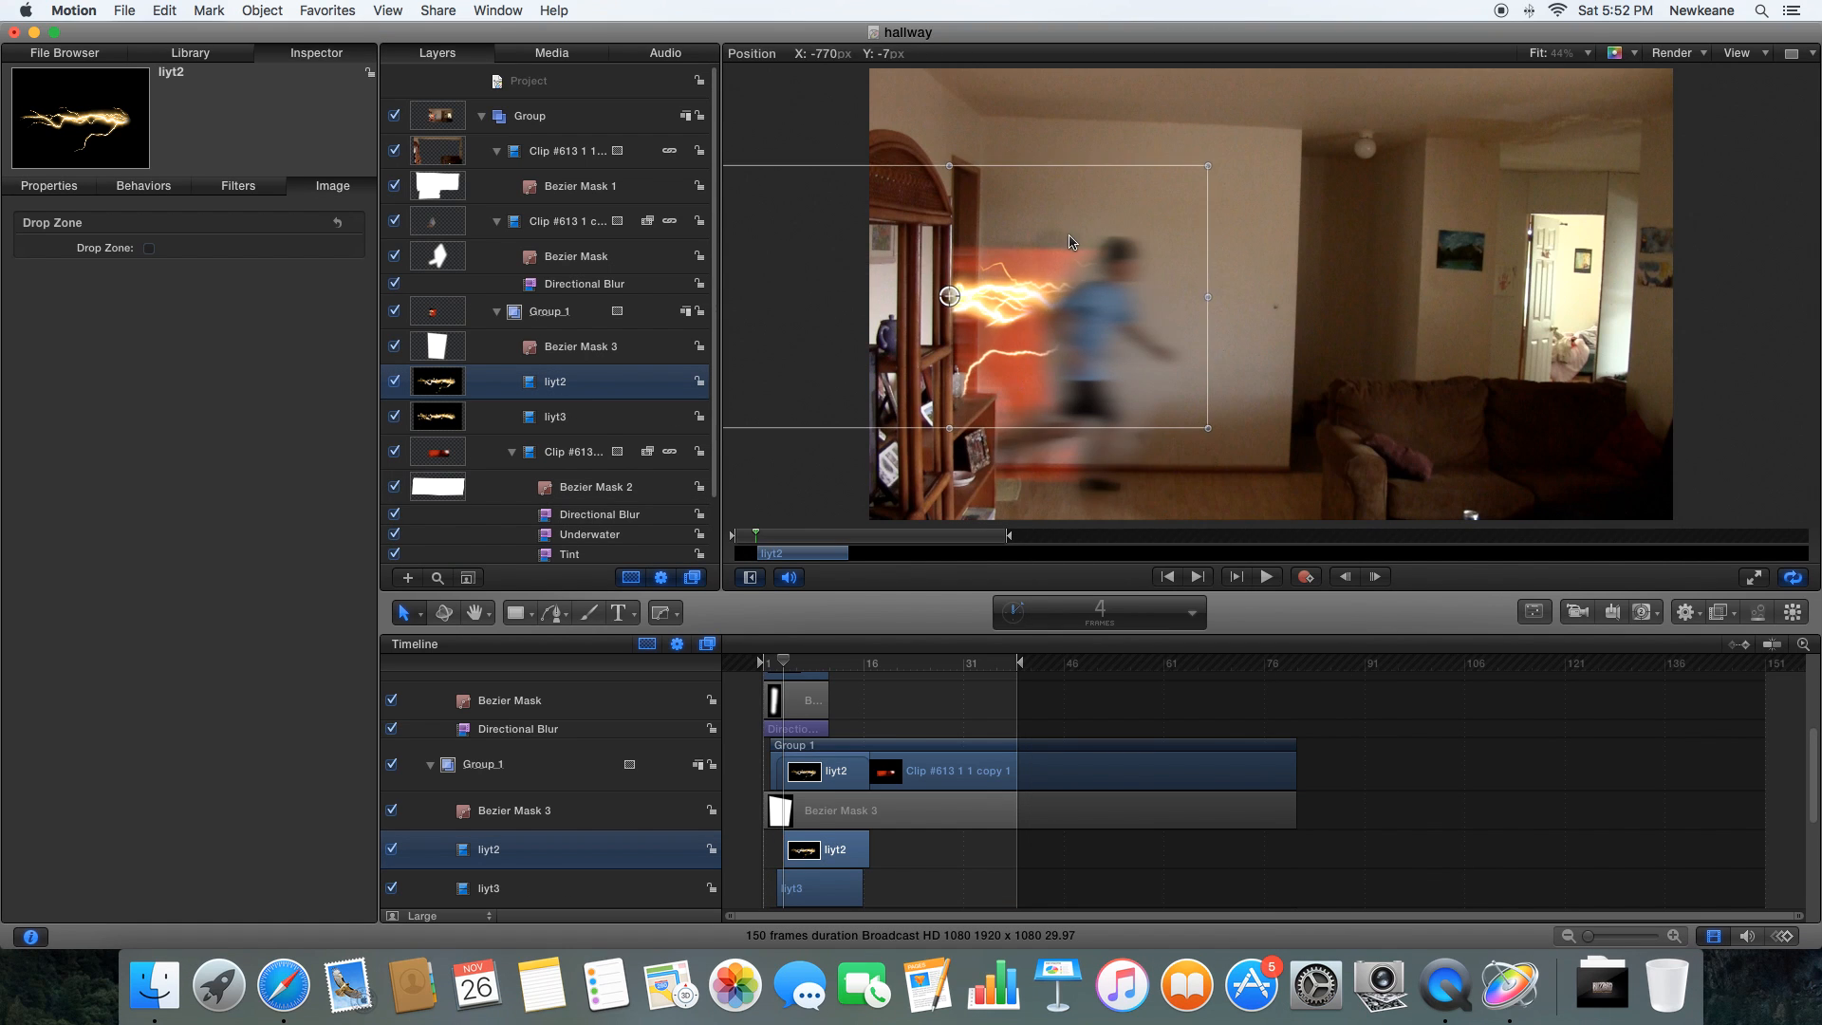
{"action": "key", "text": "Right"}
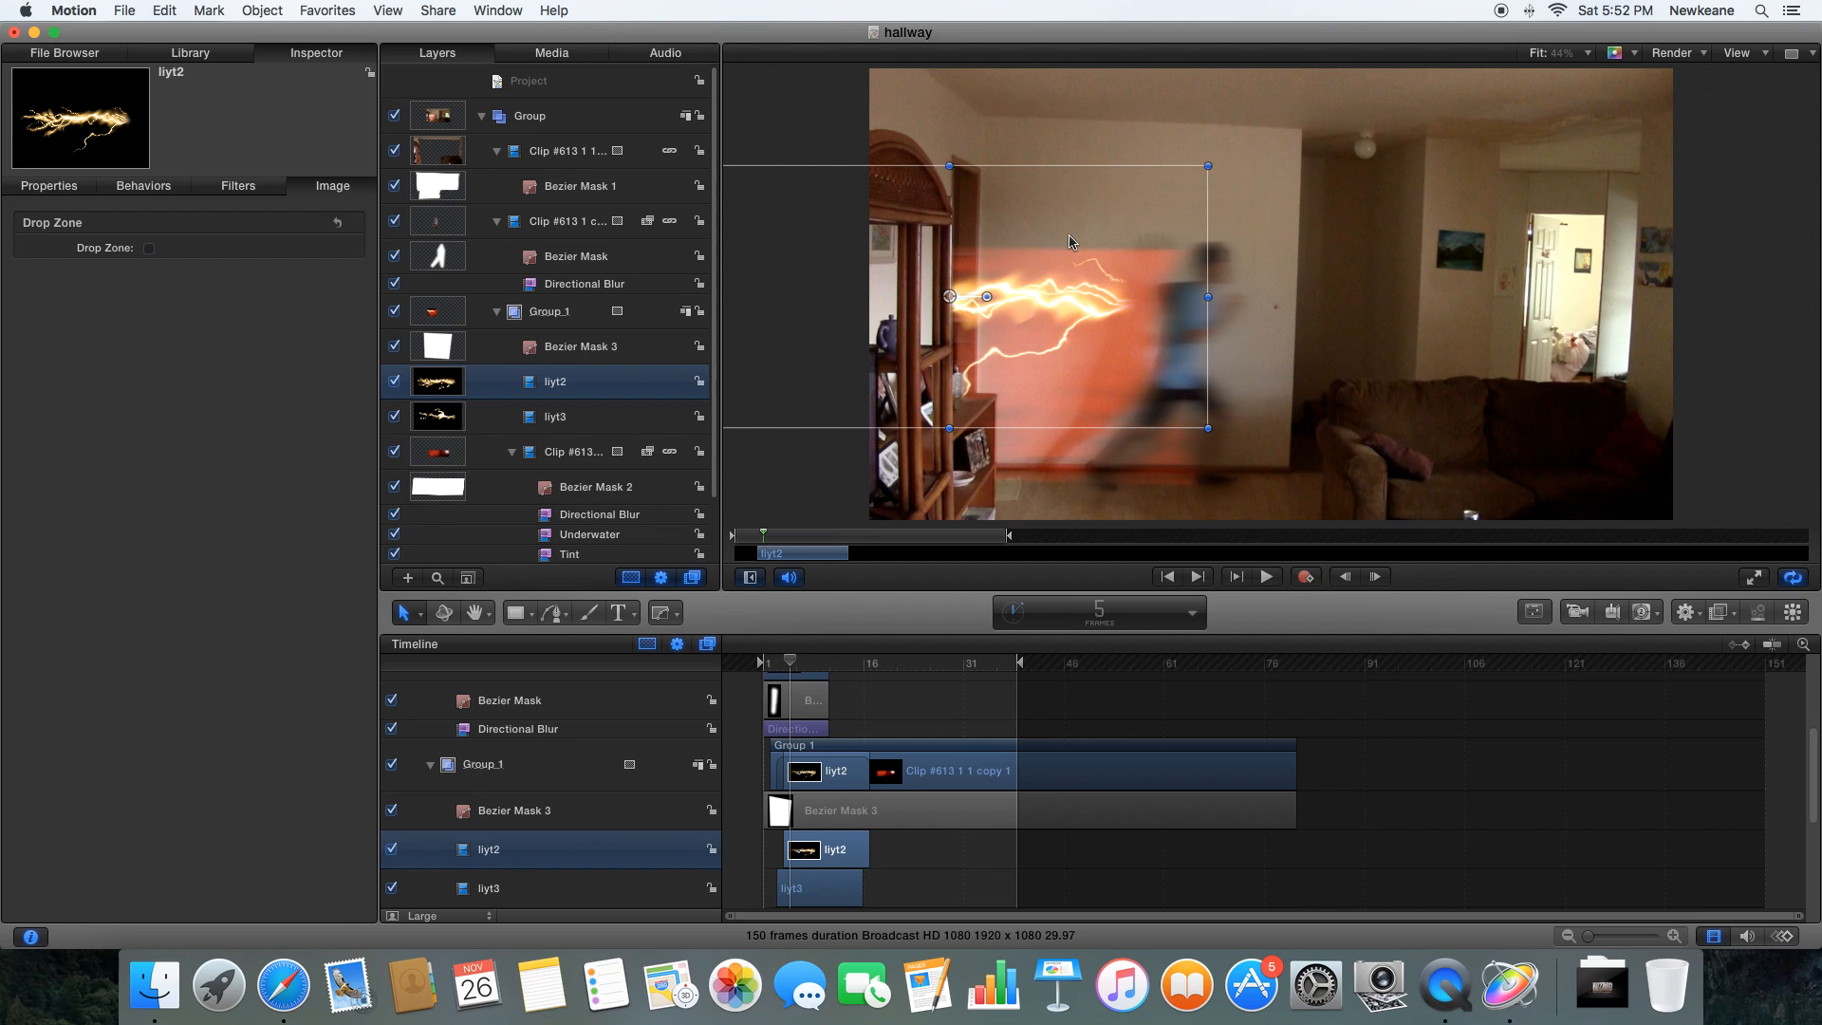
- Add the liyt lightning clip to the streak group at frame 5 with blend mode Add, scaled down behind the runner
{"action": "left_click_drag", "start_coordinate": [1083, 357], "coordinate": [892, 283]}
{"action": "key", "text": "Left"}
{"action": "key", "text": "Right"}
{"action": "left_click", "coordinate": [154, 985]}
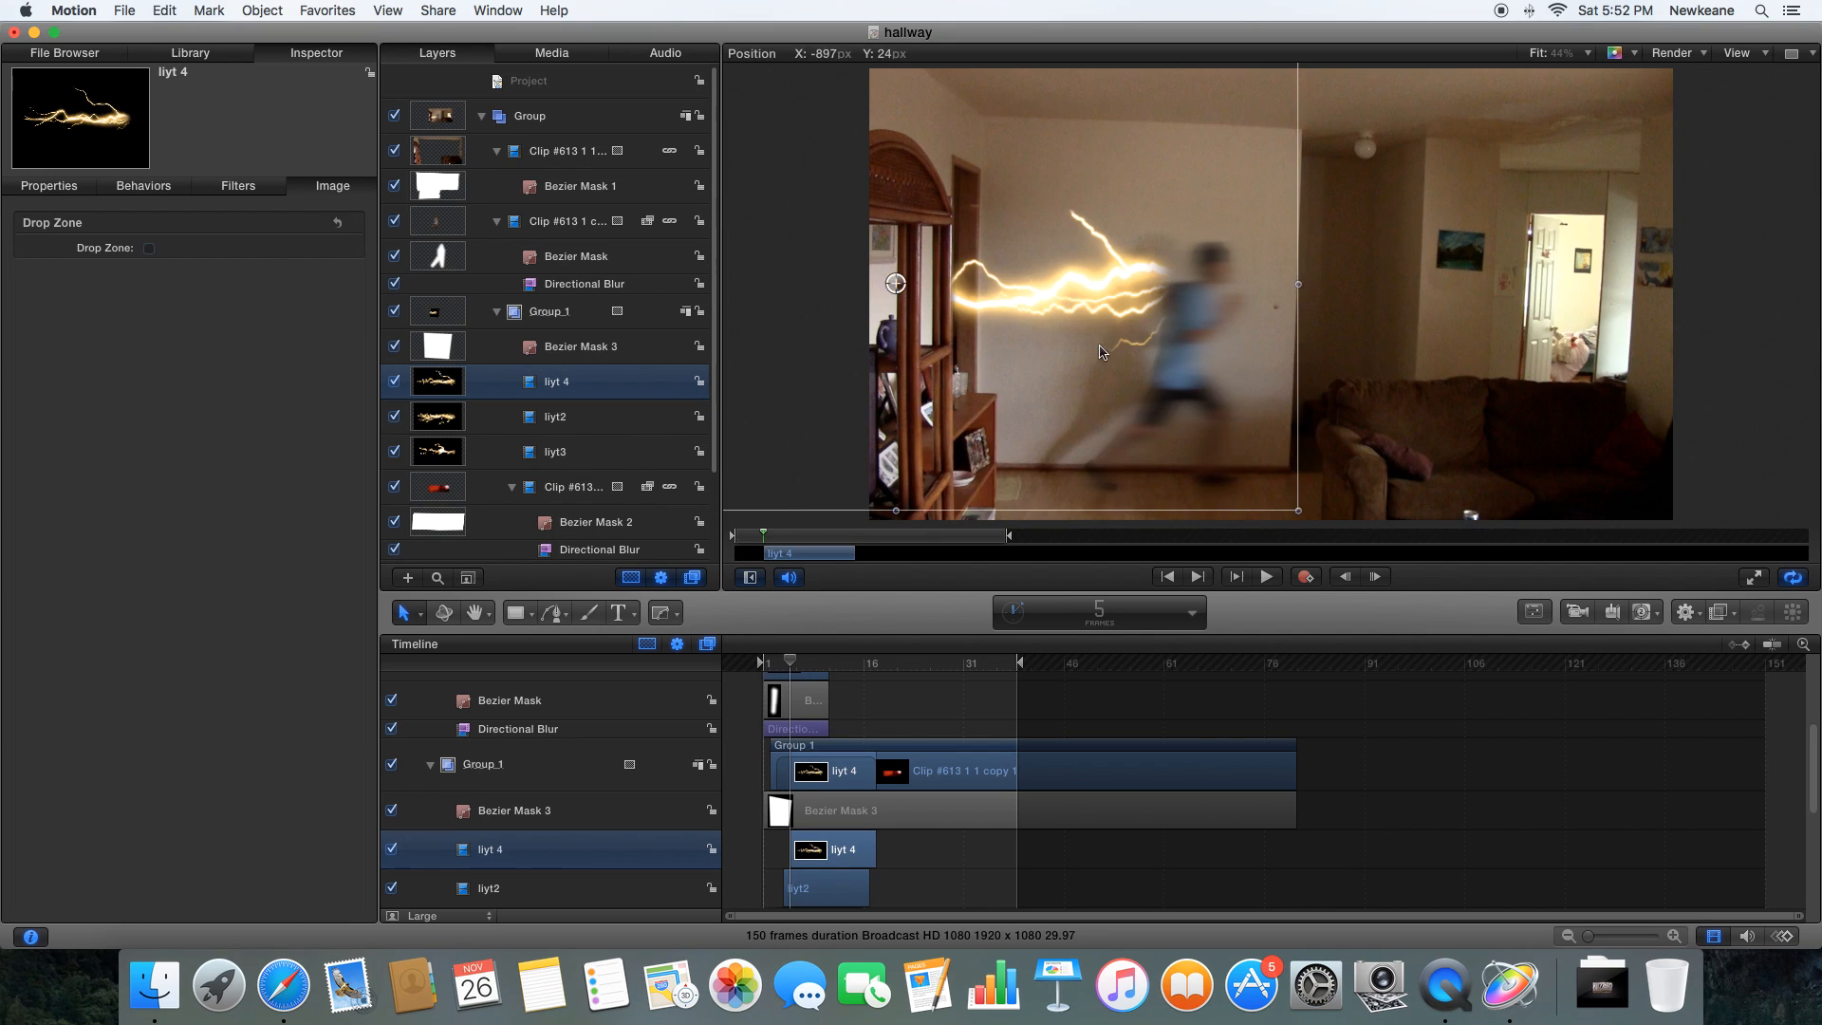
{"action": "left_click_drag", "start_coordinate": [1294, 509], "coordinate": [1094, 395]}
{"action": "left_click_drag", "start_coordinate": [1013, 279], "coordinate": [1191, 347]}
{"action": "right_click", "coordinate": [1084, 330]}
{"action": "mouse_move", "coordinate": [1153, 696]}
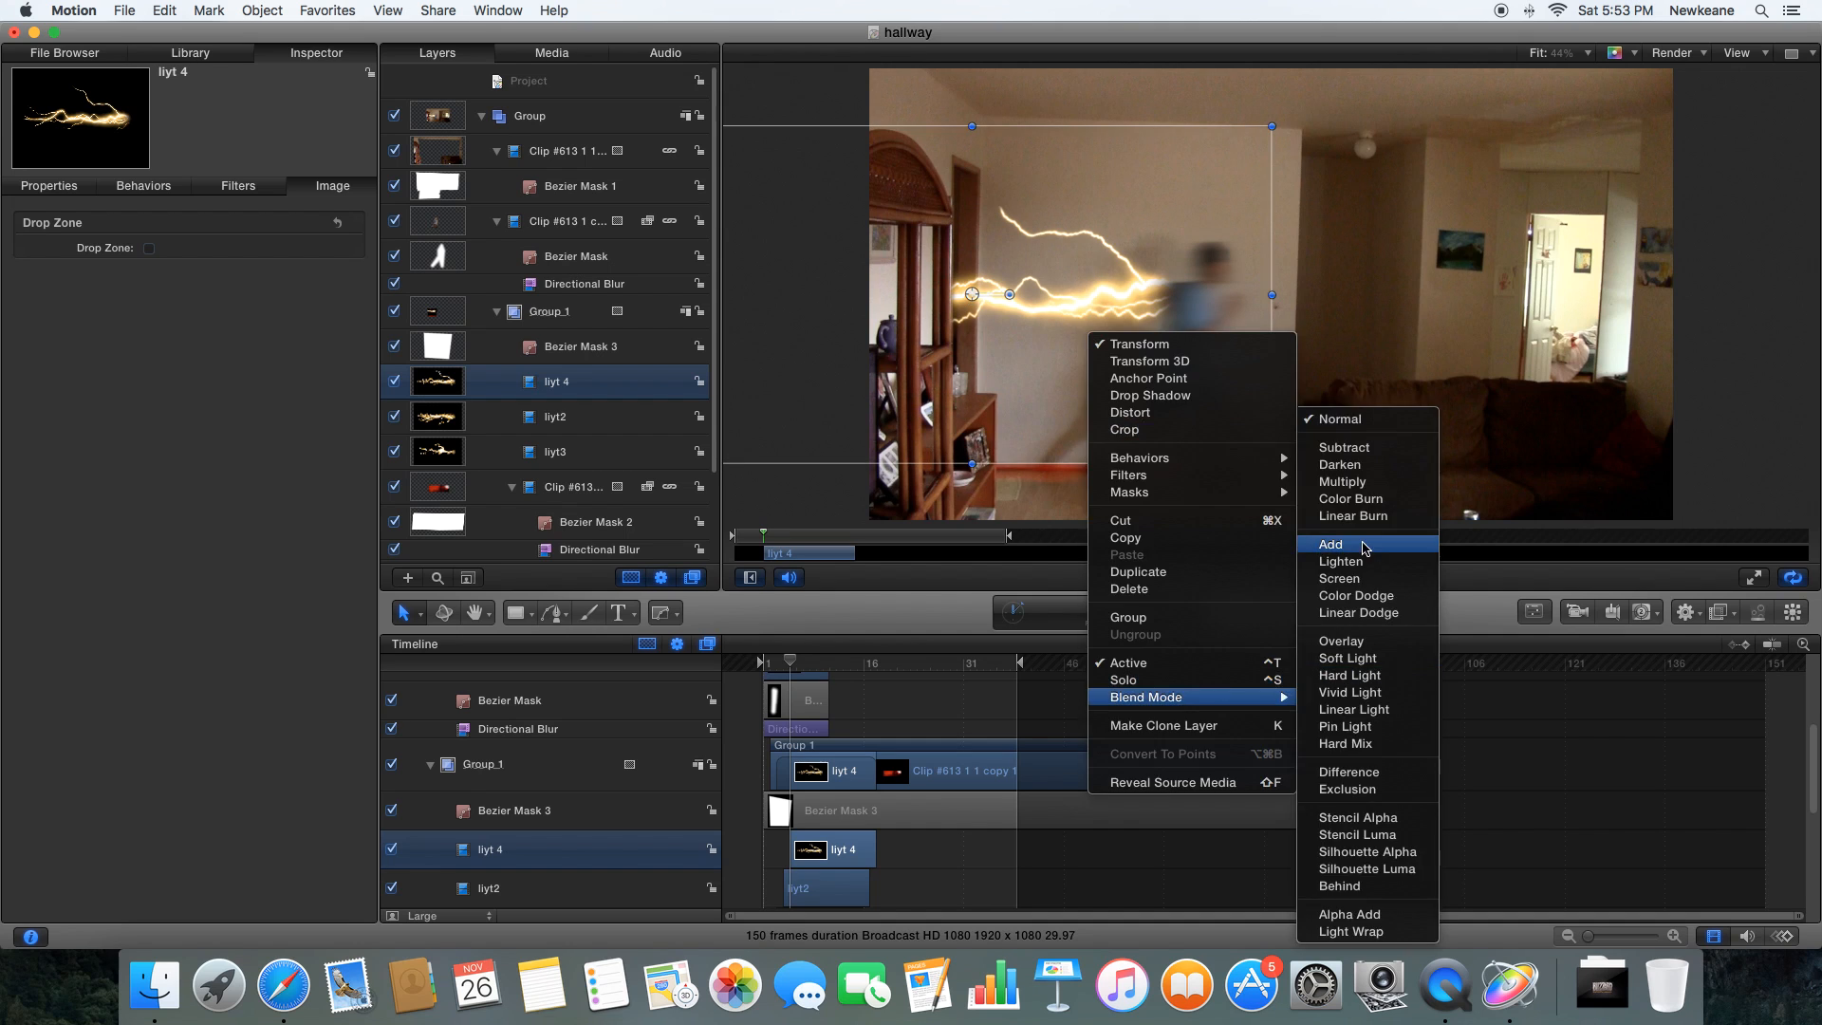
{"action": "left_click", "coordinate": [1342, 543]}
{"action": "left_click_drag", "start_coordinate": [1084, 330], "coordinate": [1100, 336]}
{"action": "left_click_drag", "start_coordinate": [1288, 131], "coordinate": [1138, 221]}
- Paste a copy of the liyt3 lightning at frame 6 and move it close behind the runner
{"action": "key", "text": "Right"}
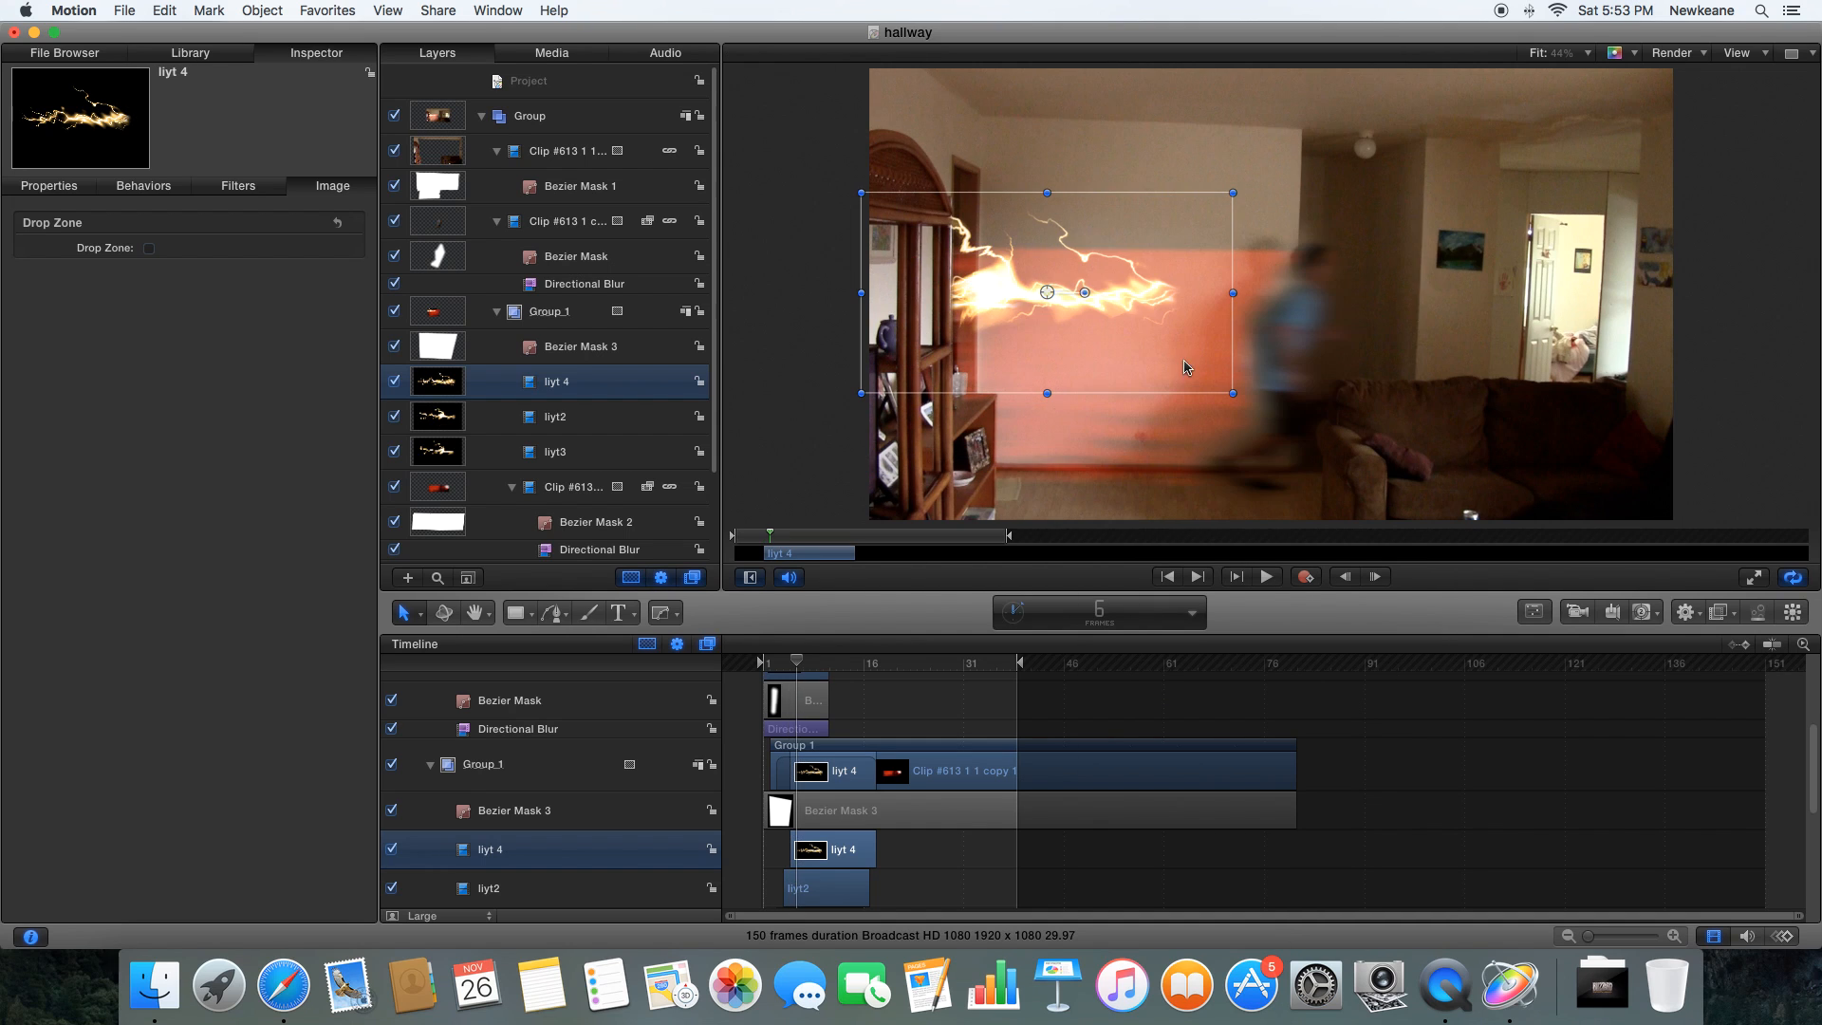
{"action": "scroll", "coordinate": [889, 888], "scroll_direction": "down", "scroll_amount": 3}
{"action": "left_click", "coordinate": [826, 813]}
{"action": "key", "text": "super+c"}
{"action": "key", "text": "super+v"}
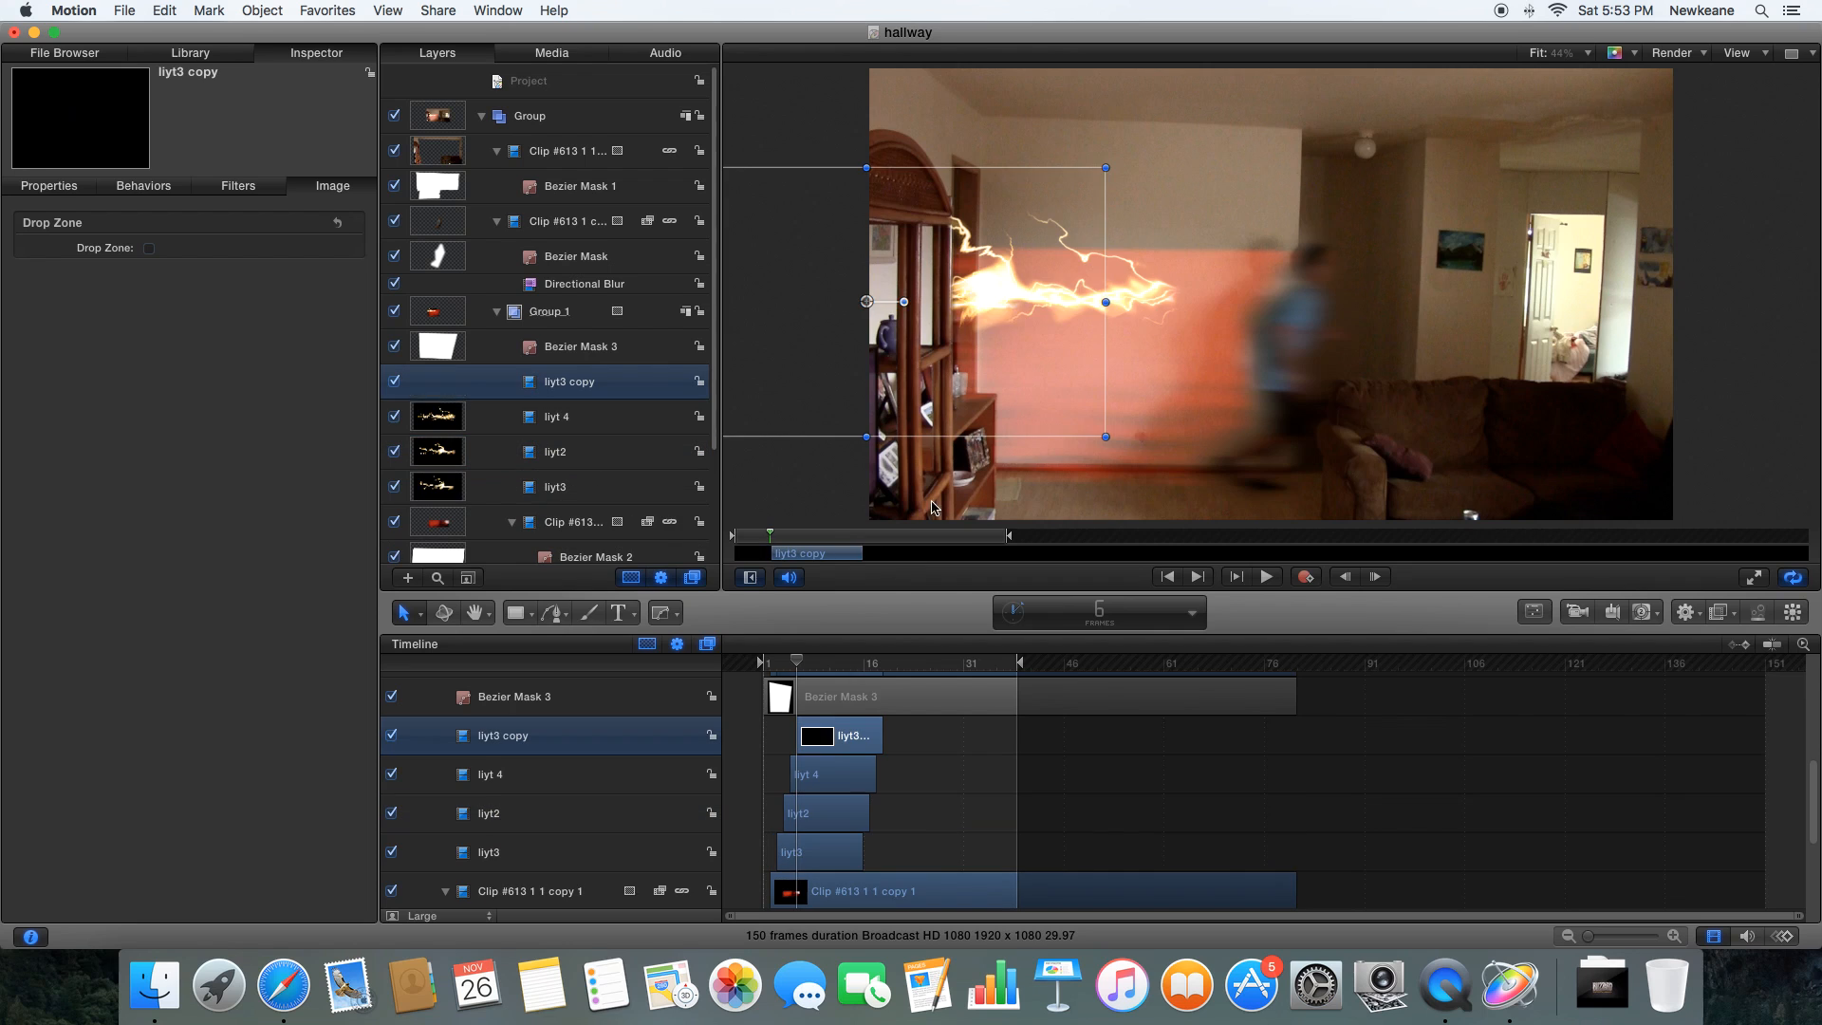
{"action": "left_click_drag", "start_coordinate": [1029, 348], "coordinate": [1296, 345]}
- Paste a copy of the liyt2 lightning at frame 7, flatten it and fit it behind the runner
{"action": "key", "text": "Right"}
{"action": "left_click", "coordinate": [841, 815]}
{"action": "key", "text": "super+c"}
{"action": "key", "text": "super+v"}
{"action": "left_click_drag", "start_coordinate": [1118, 367], "coordinate": [1385, 367]}
{"action": "left_click_drag", "start_coordinate": [1219, 431], "coordinate": [1219, 354]}
{"action": "left_click_drag", "start_coordinate": [1256, 311], "coordinate": [1266, 352]}
- Step through the following frames and play the clip to check the first lightning copies
{"action": "key", "text": "Right"}
{"action": "key", "text": "Right"}
{"action": "key", "text": "Right"}
{"action": "key", "text": "Right"}
{"action": "key", "text": "Right"}
{"action": "key", "text": "Right"}
{"action": "key", "text": "Right"}
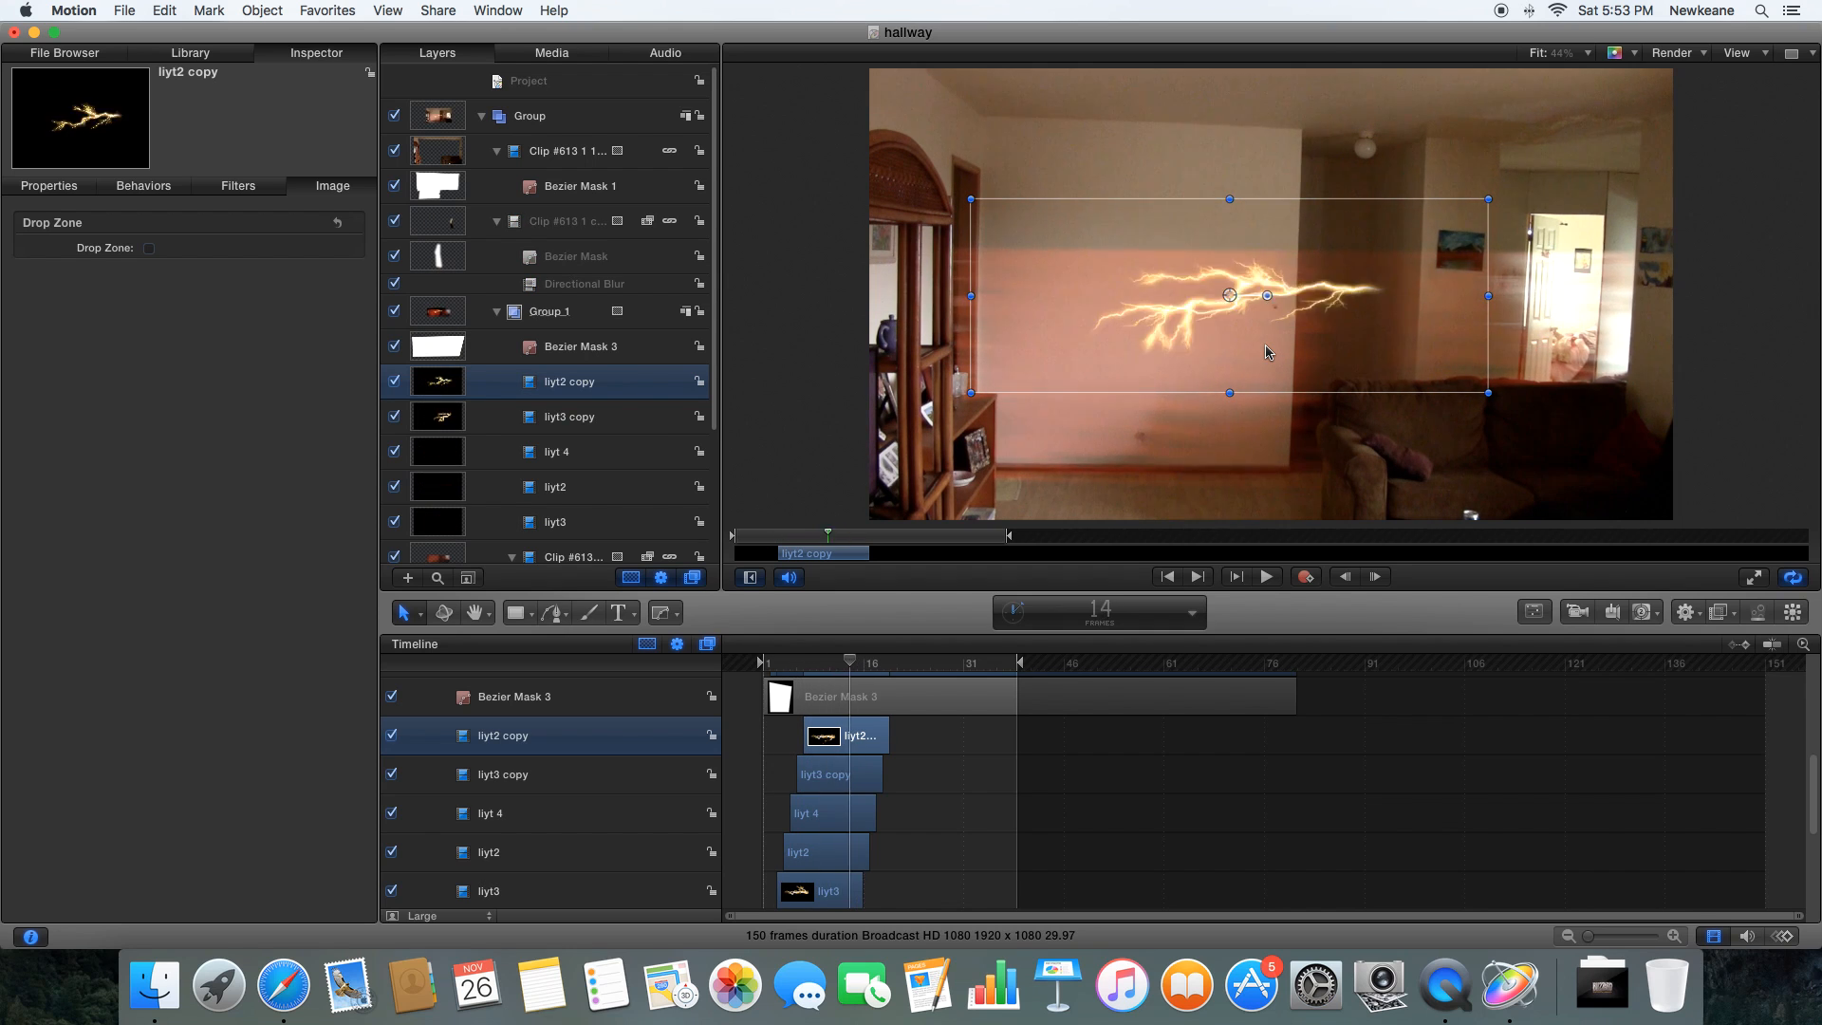
{"action": "key", "text": "space"}
{"action": "key", "text": "space"}
- Paste a copy of the liyt lightning at frame 8, stretch it taller and place it behind the runner
{"action": "left_click", "coordinate": [839, 835]}
{"action": "key", "text": "super+c"}
{"action": "key", "text": "super+v"}
{"action": "left_click_drag", "start_coordinate": [1358, 342], "coordinate": [1447, 337]}
{"action": "left_click_drag", "start_coordinate": [1373, 148], "coordinate": [1373, 138]}
{"action": "left_click_drag", "start_coordinate": [1409, 251], "coordinate": [1408, 288]}
- Paste another copy of the liyt3 lightning at frame 9 and extend the trail toward the doorway with it
{"action": "key", "text": "Right"}
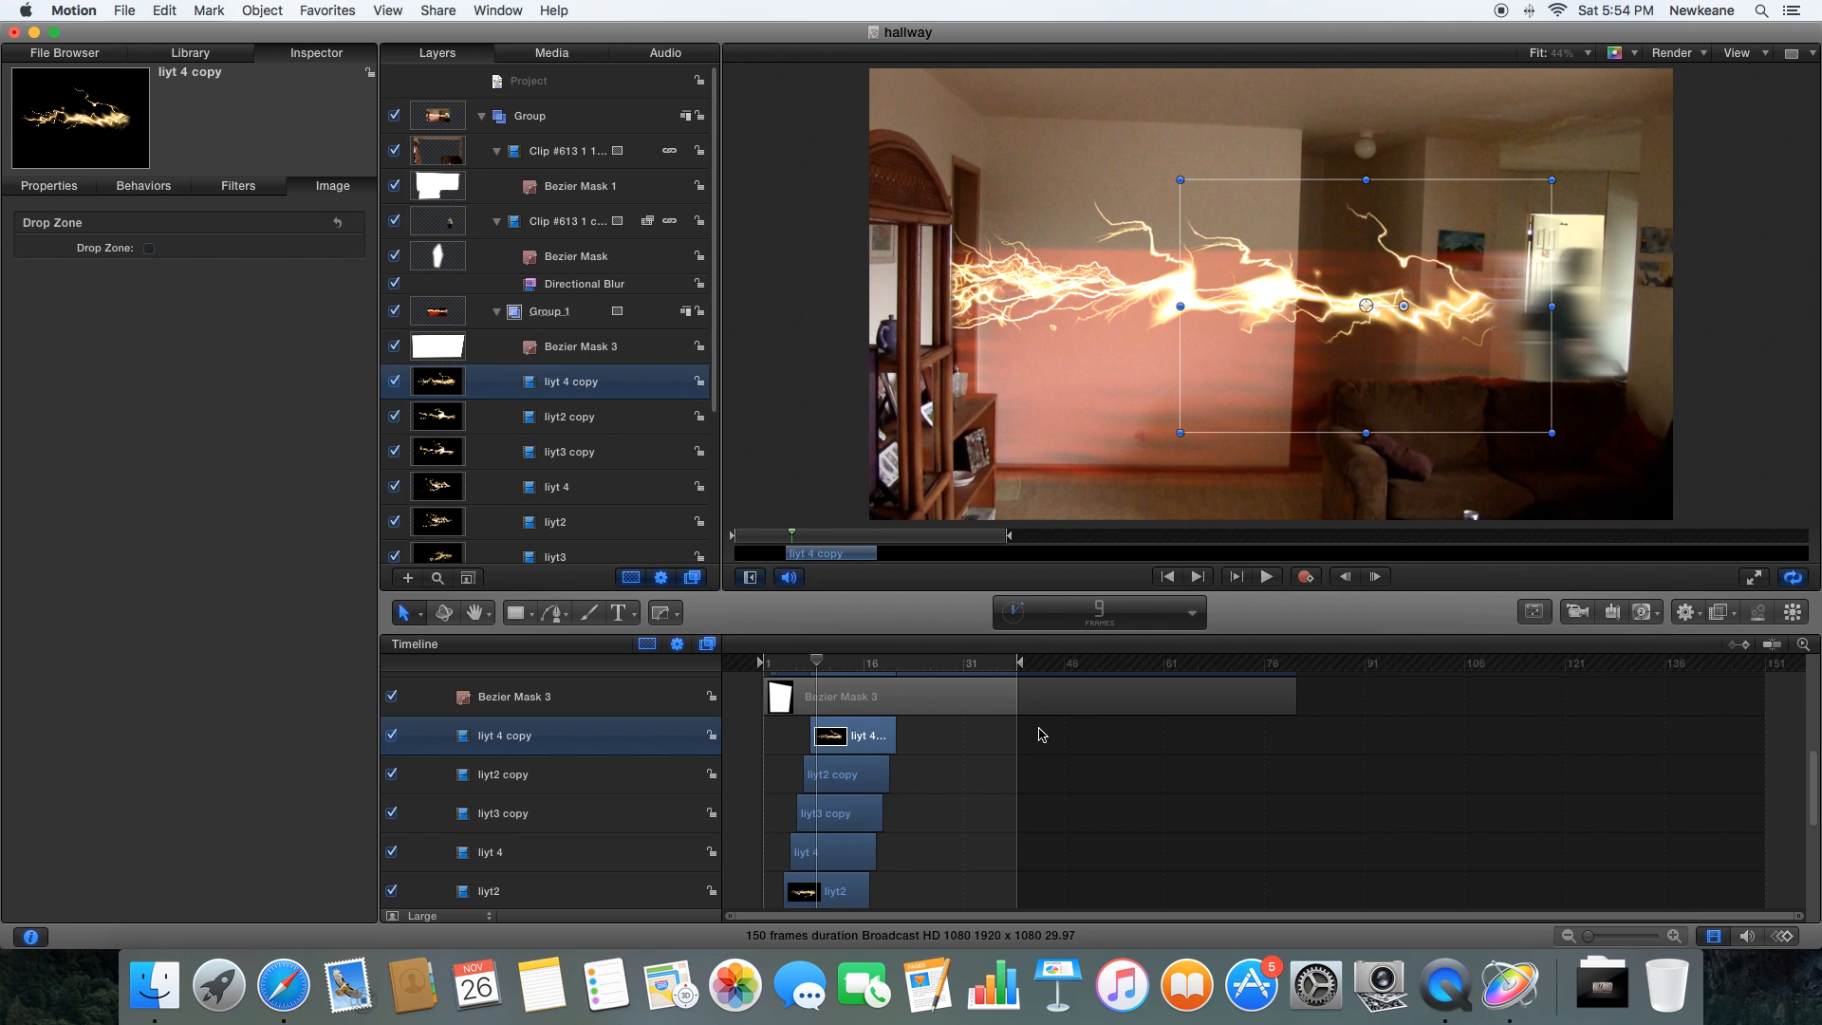
{"action": "left_click", "coordinate": [857, 820]}
{"action": "key", "text": "super+c"}
{"action": "key", "text": "super+v"}
{"action": "left_click_drag", "start_coordinate": [1484, 215], "coordinate": [1487, 296]}
- Paste a copy of the liyt2 lightning at frame 10 over the doorway end of the trail and play the result
{"action": "key", "text": "Right"}
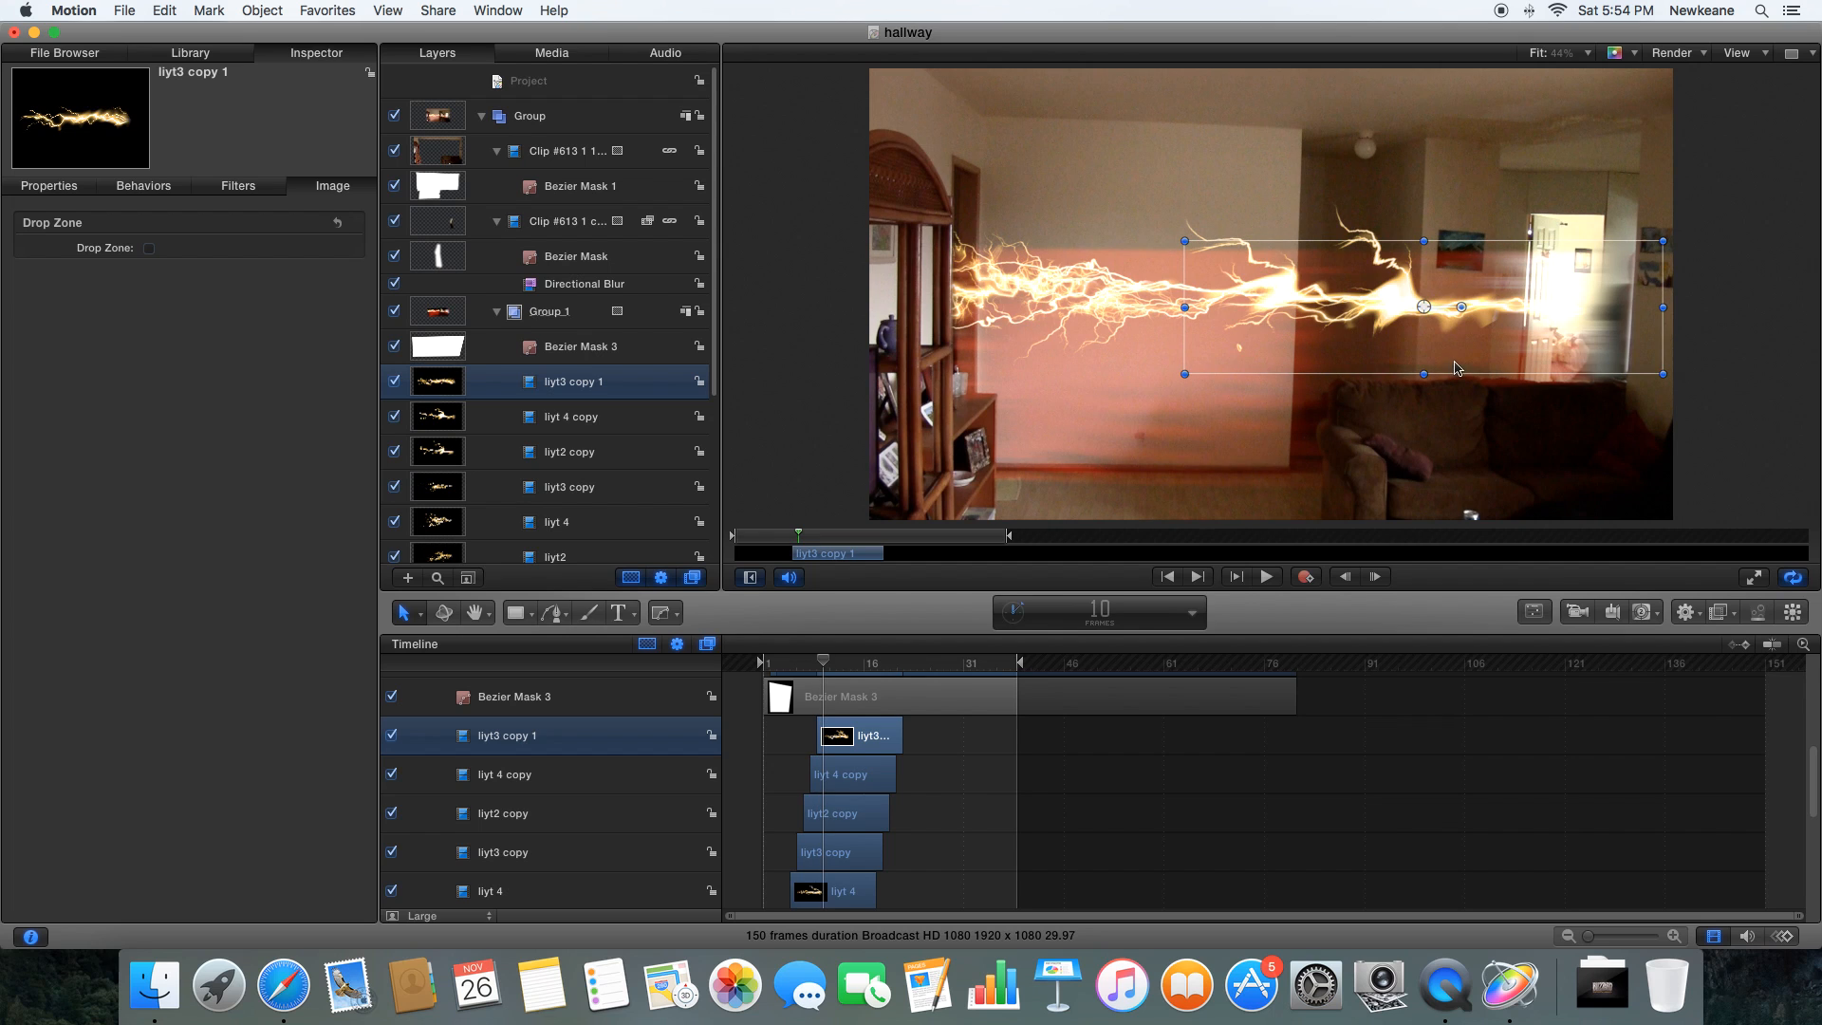
{"action": "left_click", "coordinate": [851, 824]}
{"action": "key", "text": "super+c"}
{"action": "key", "text": "super+v"}
{"action": "left_click_drag", "start_coordinate": [1234, 370], "coordinate": [1365, 342]}
{"action": "key", "text": "space"}
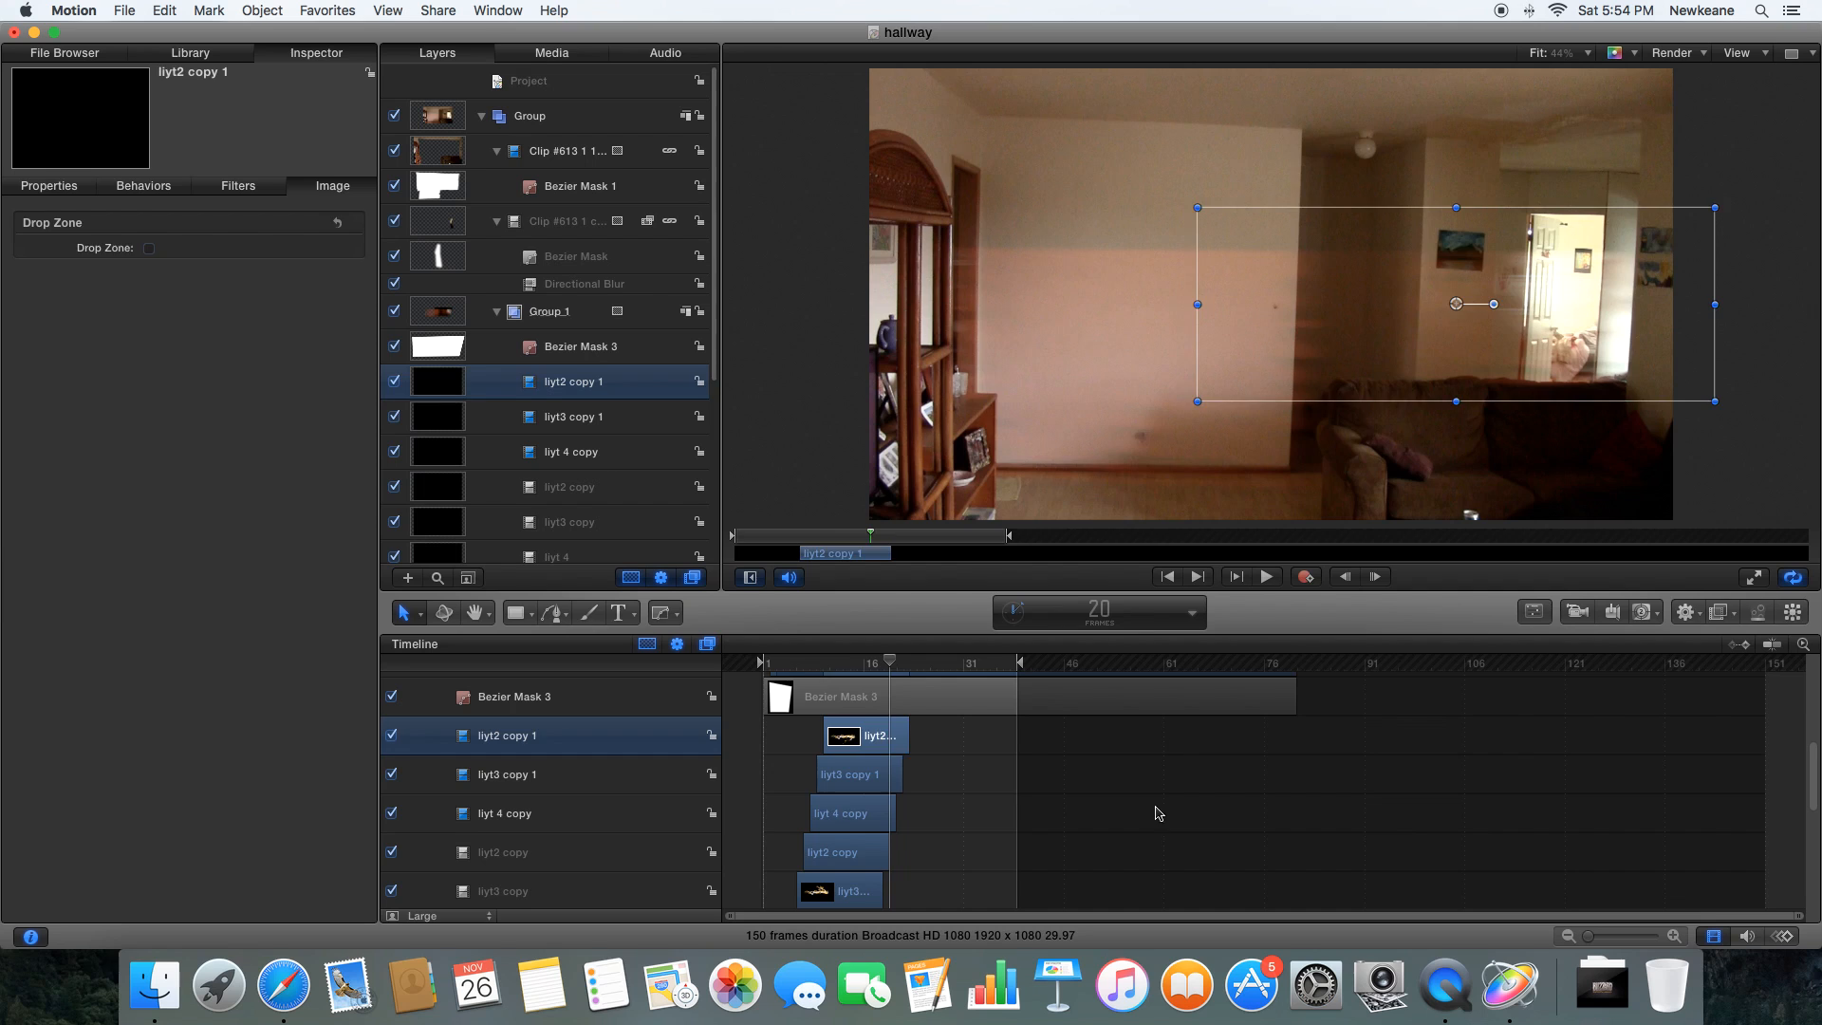
{"action": "left_click", "coordinate": [1152, 744]}
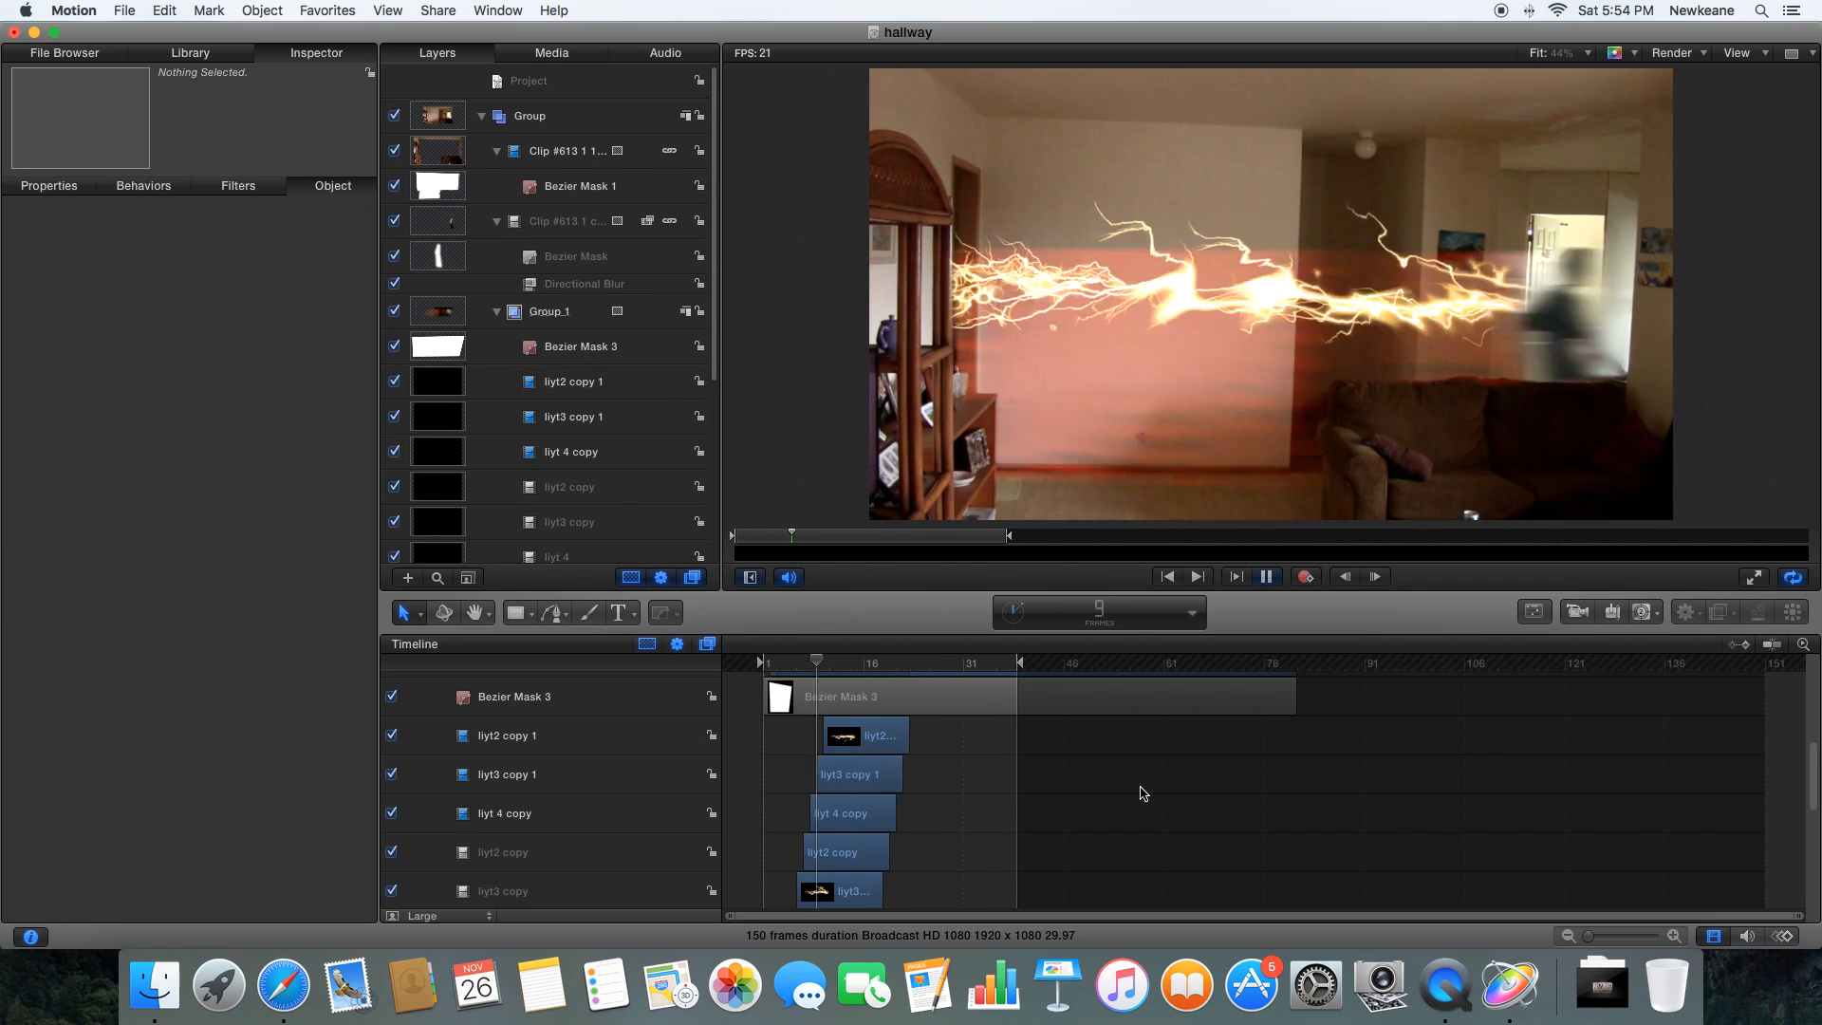
- Paste a further copy of the liyt3 lightning at frame 9 and move it back over the start of the trail
{"action": "left_click", "coordinate": [822, 676]}
{"action": "left_click_drag", "start_coordinate": [820, 675], "coordinate": [816, 675]}
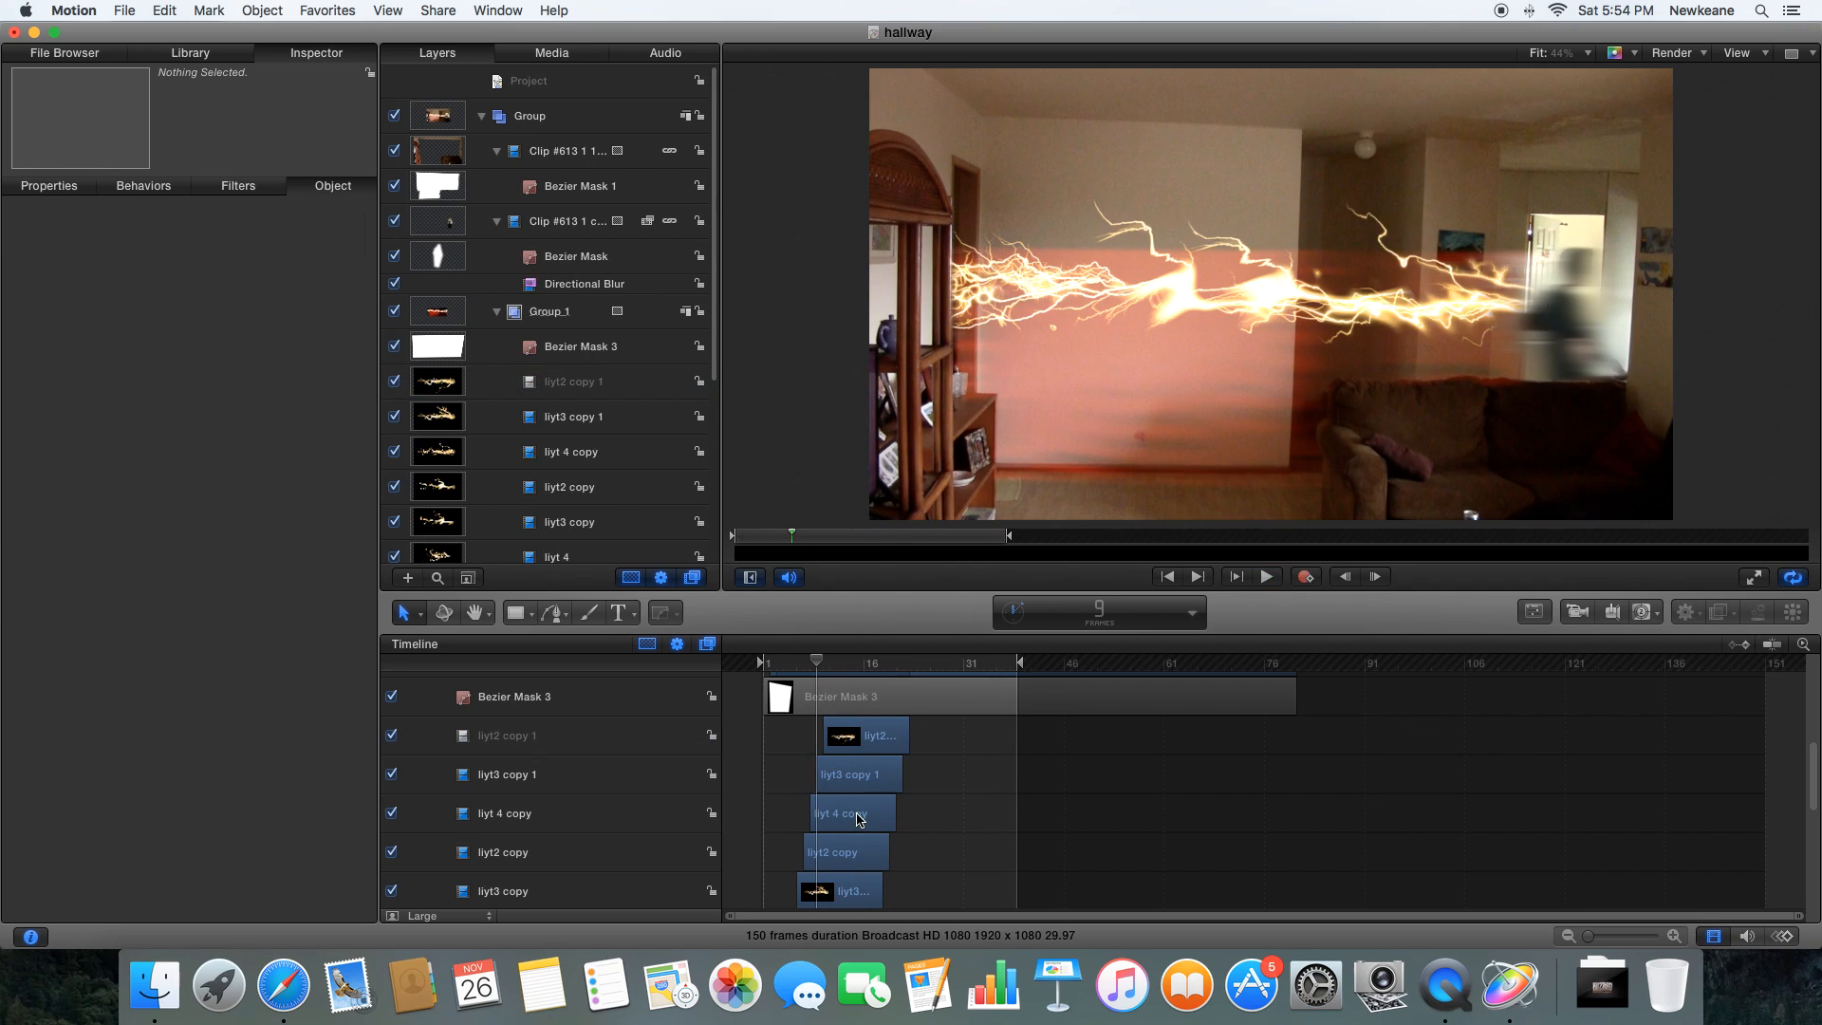
{"action": "left_click", "coordinate": [856, 815]}
{"action": "left_click", "coordinate": [863, 772]}
{"action": "key", "text": "super+c"}
{"action": "key", "text": "super+v"}
{"action": "left_click_drag", "start_coordinate": [1299, 326], "coordinate": [914, 321]}
- Step forward and back through the frames to check how the added liyt3 copy fills the start of the trail
{"action": "key", "text": "Right"}
{"action": "key", "text": "Right"}
{"action": "key", "text": "Right"}
{"action": "key", "text": "Right"}
{"action": "key", "text": "Right"}
{"action": "key", "text": "Right"}
{"action": "key", "text": "Right"}
{"action": "key", "text": "Right"}
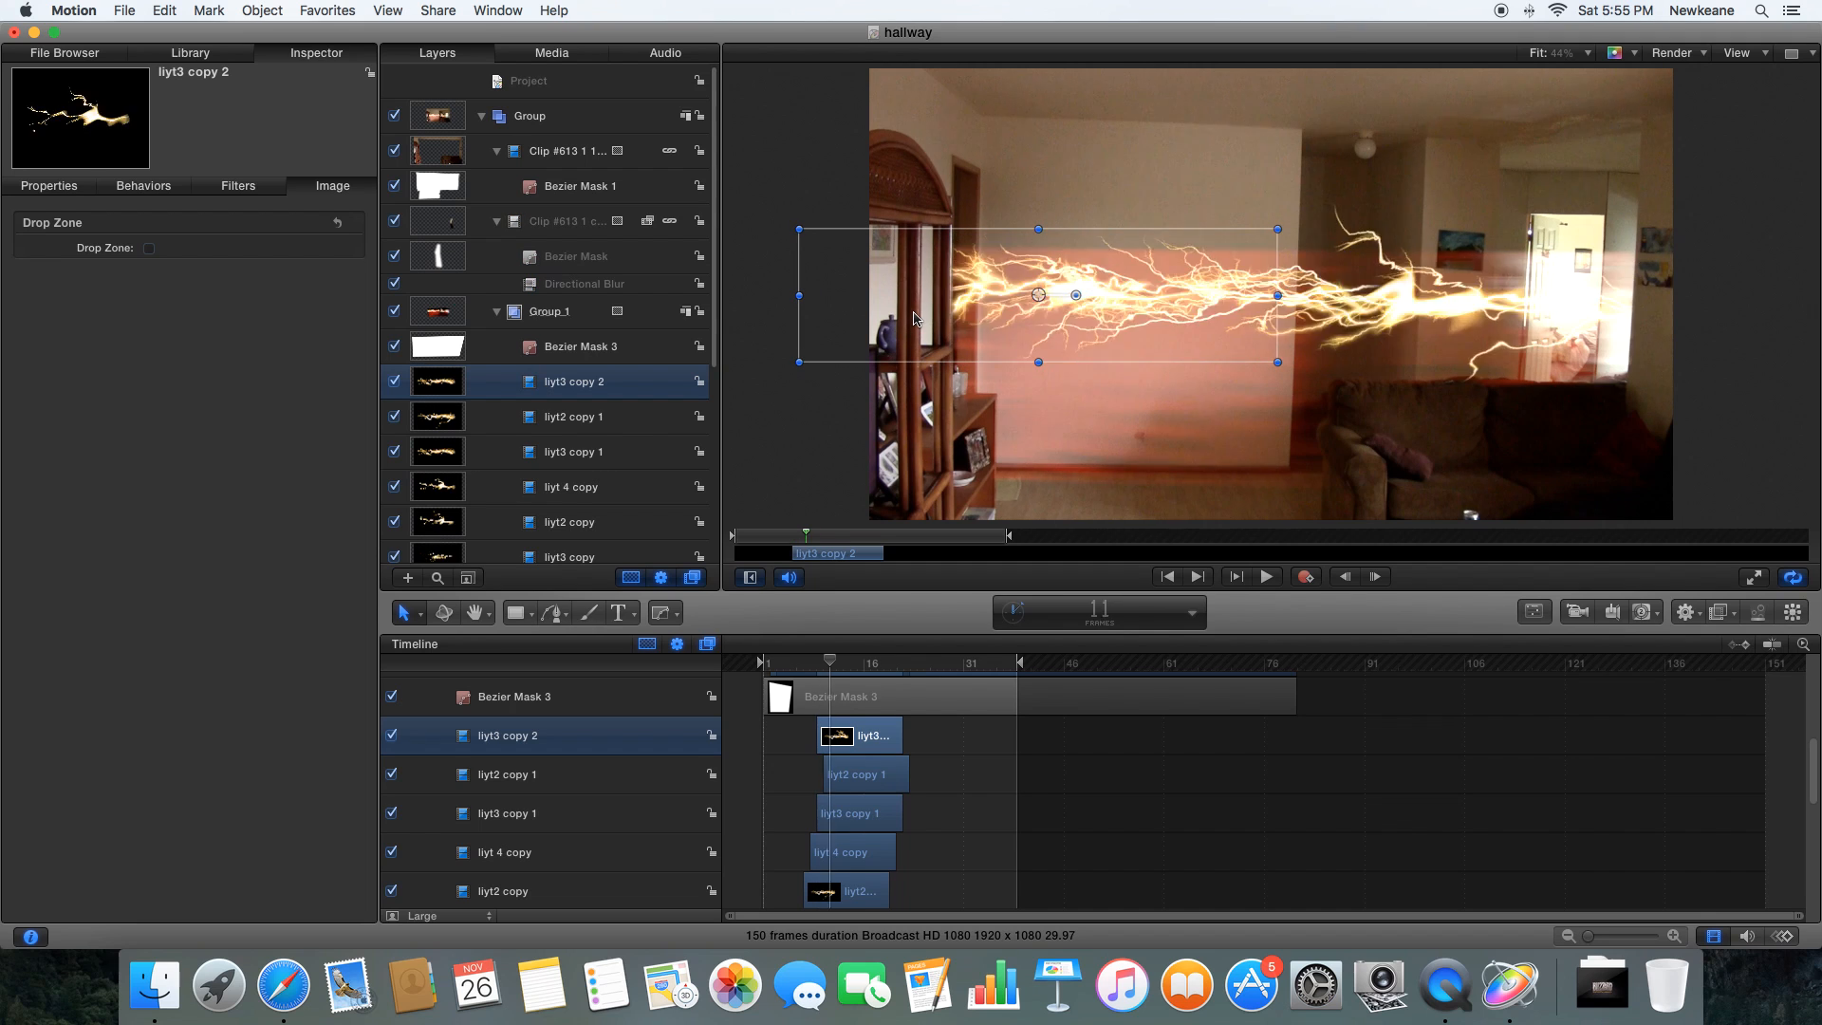
{"action": "key", "text": "Left"}
{"action": "key", "text": "Left"}
{"action": "key", "text": "Left"}
{"action": "key", "text": "Left"}
{"action": "key", "text": "Left"}
- Paste a copy of the liyt3 lightning at frame 12, move it over the middle of the wall and check the following frames
{"action": "key", "text": "super+c"}
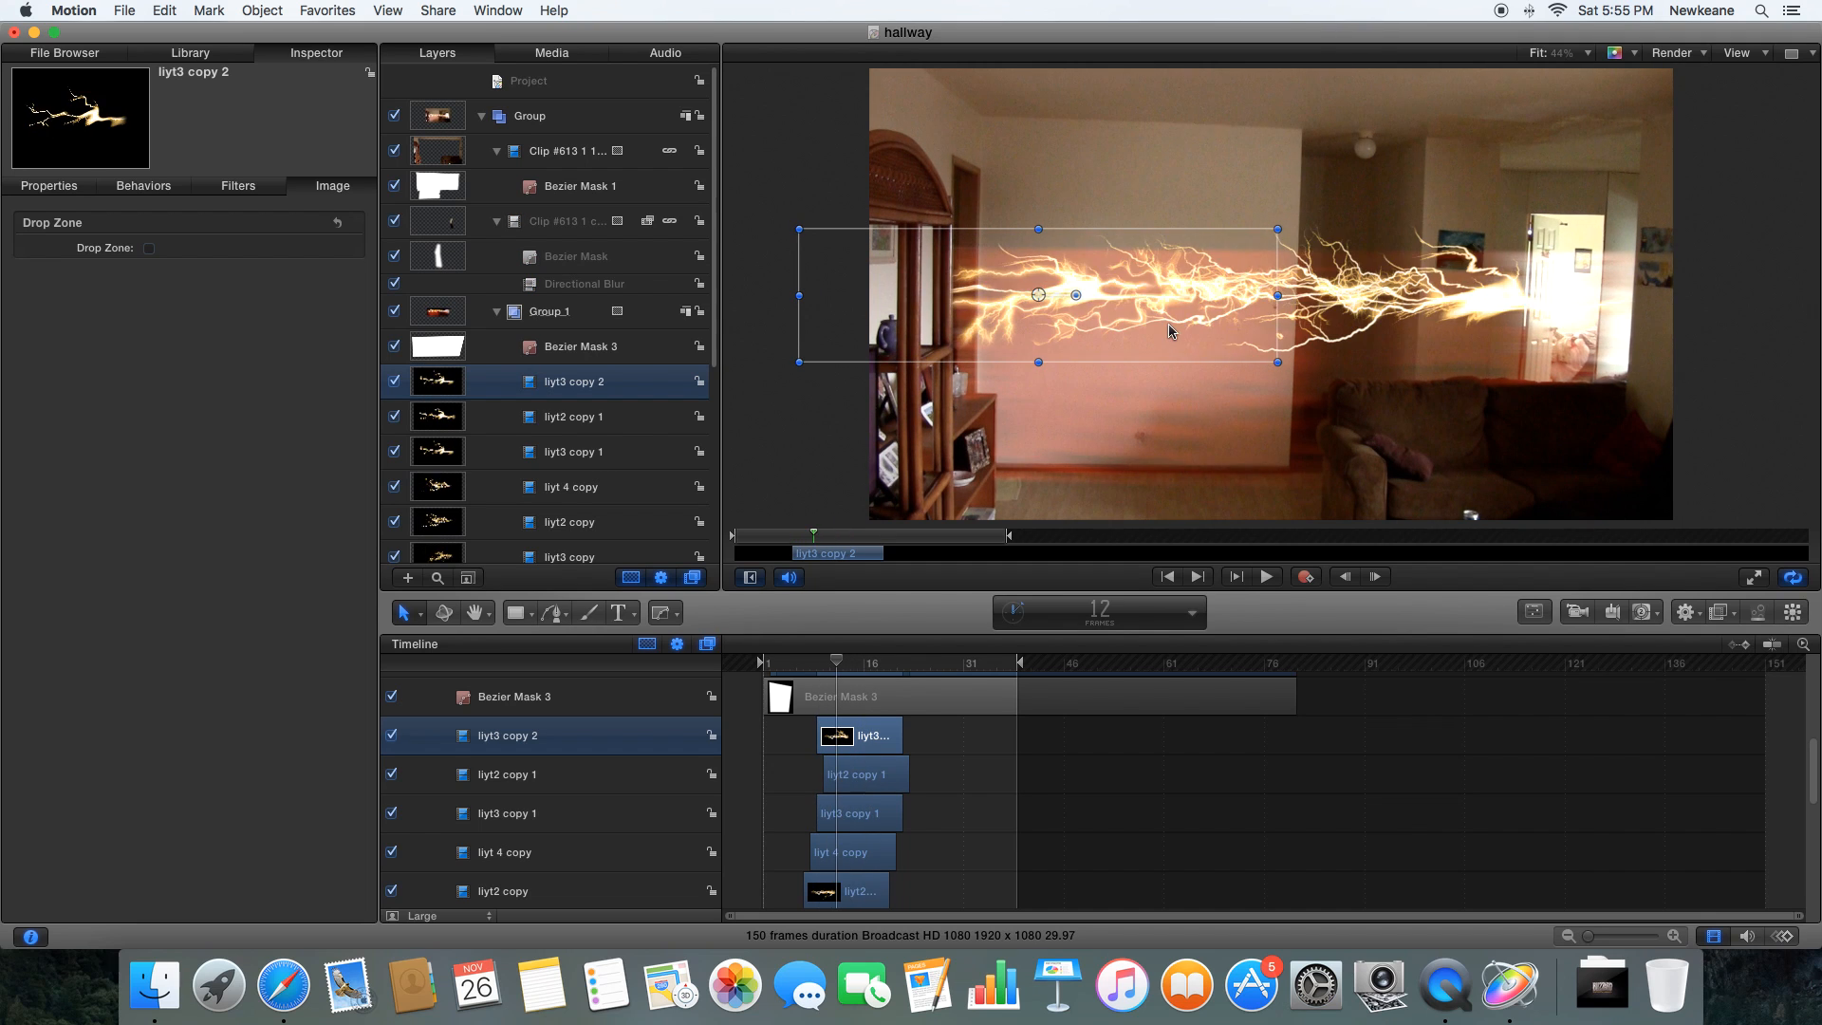
{"action": "key", "text": "super+v"}
{"action": "left_click_drag", "start_coordinate": [1170, 323], "coordinate": [1273, 296]}
{"action": "key", "text": "Right"}
{"action": "key", "text": "Right"}
{"action": "key", "text": "Right"}
{"action": "key", "text": "Right"}
{"action": "key", "text": "Right"}
{"action": "key", "text": "Right"}
{"action": "key", "text": "Right"}
{"action": "key", "text": "Right"}
{"action": "key", "text": "Right"}
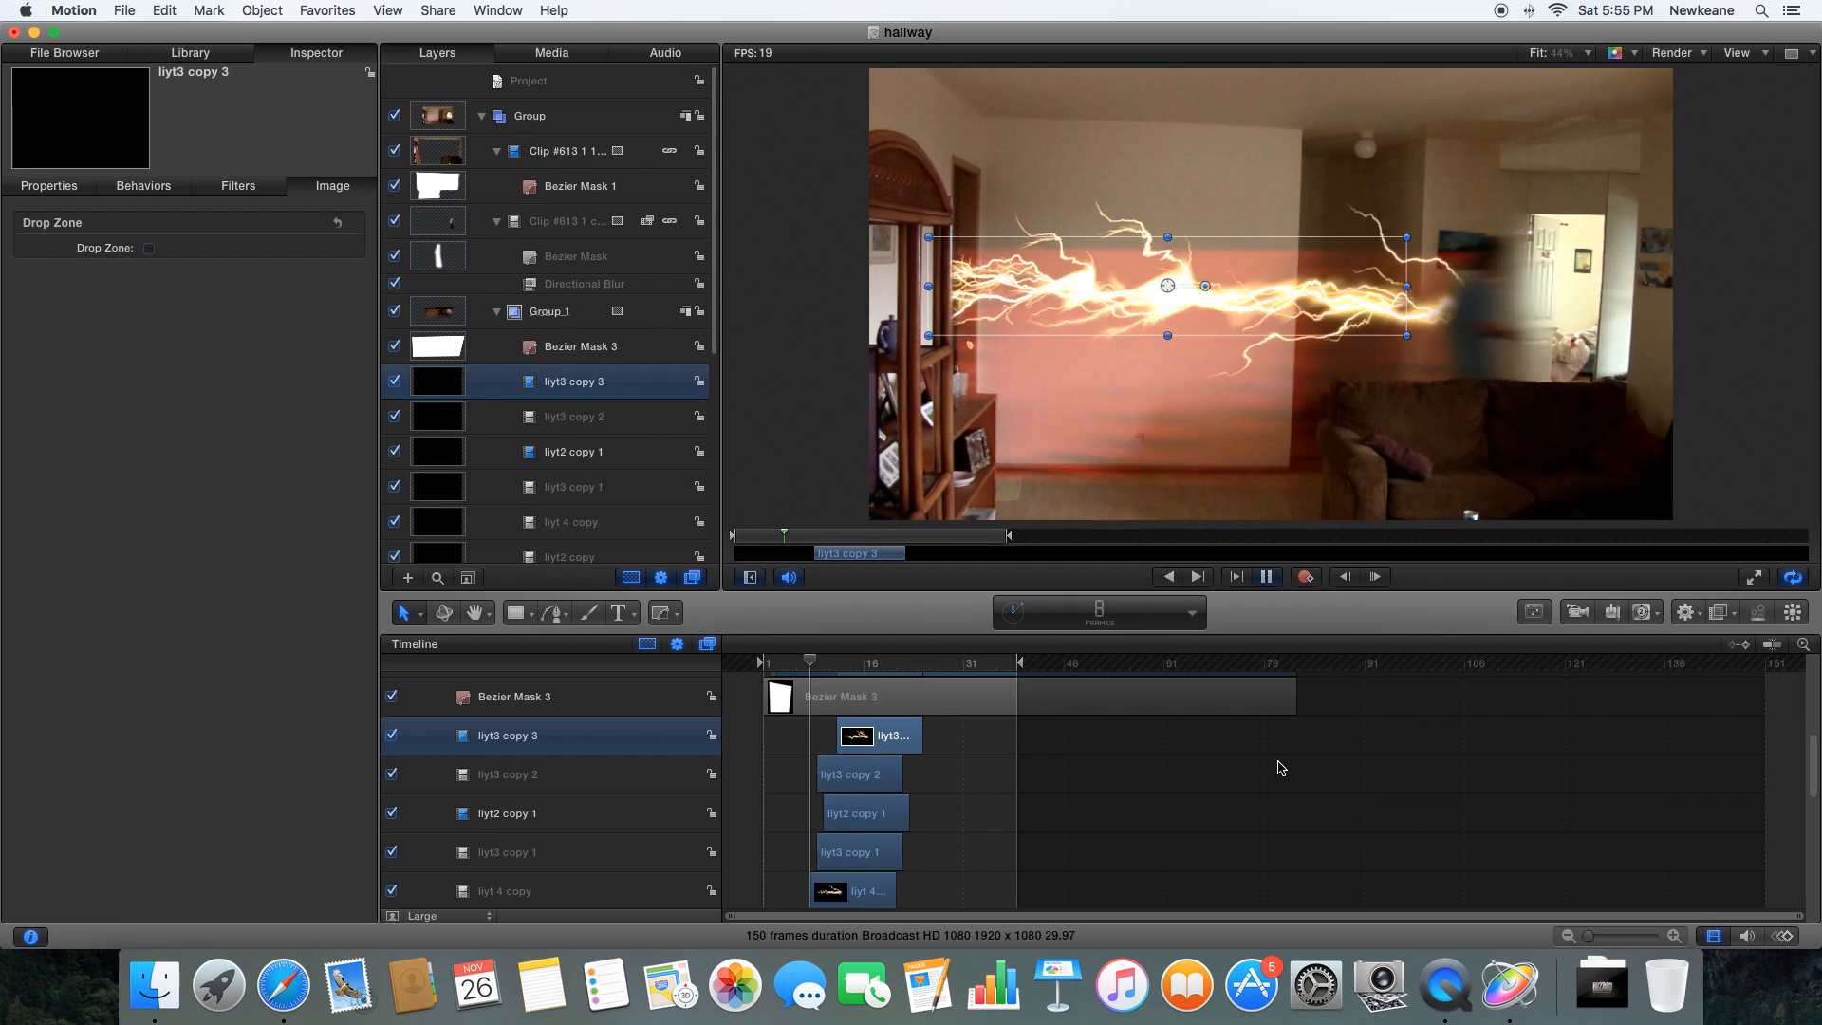
- Paste two more liyt3 lightning copies at frame 11, the first at about X -369, Y -10 and the second slightly farther along, and play the result
{"action": "left_click_drag", "start_coordinate": [898, 661], "coordinate": [830, 667]}
{"action": "left_click", "coordinate": [870, 853]}
{"action": "key", "text": "super+c"}
{"action": "key", "text": "super+v"}
{"action": "left_click_drag", "start_coordinate": [1292, 336], "coordinate": [987, 327]}
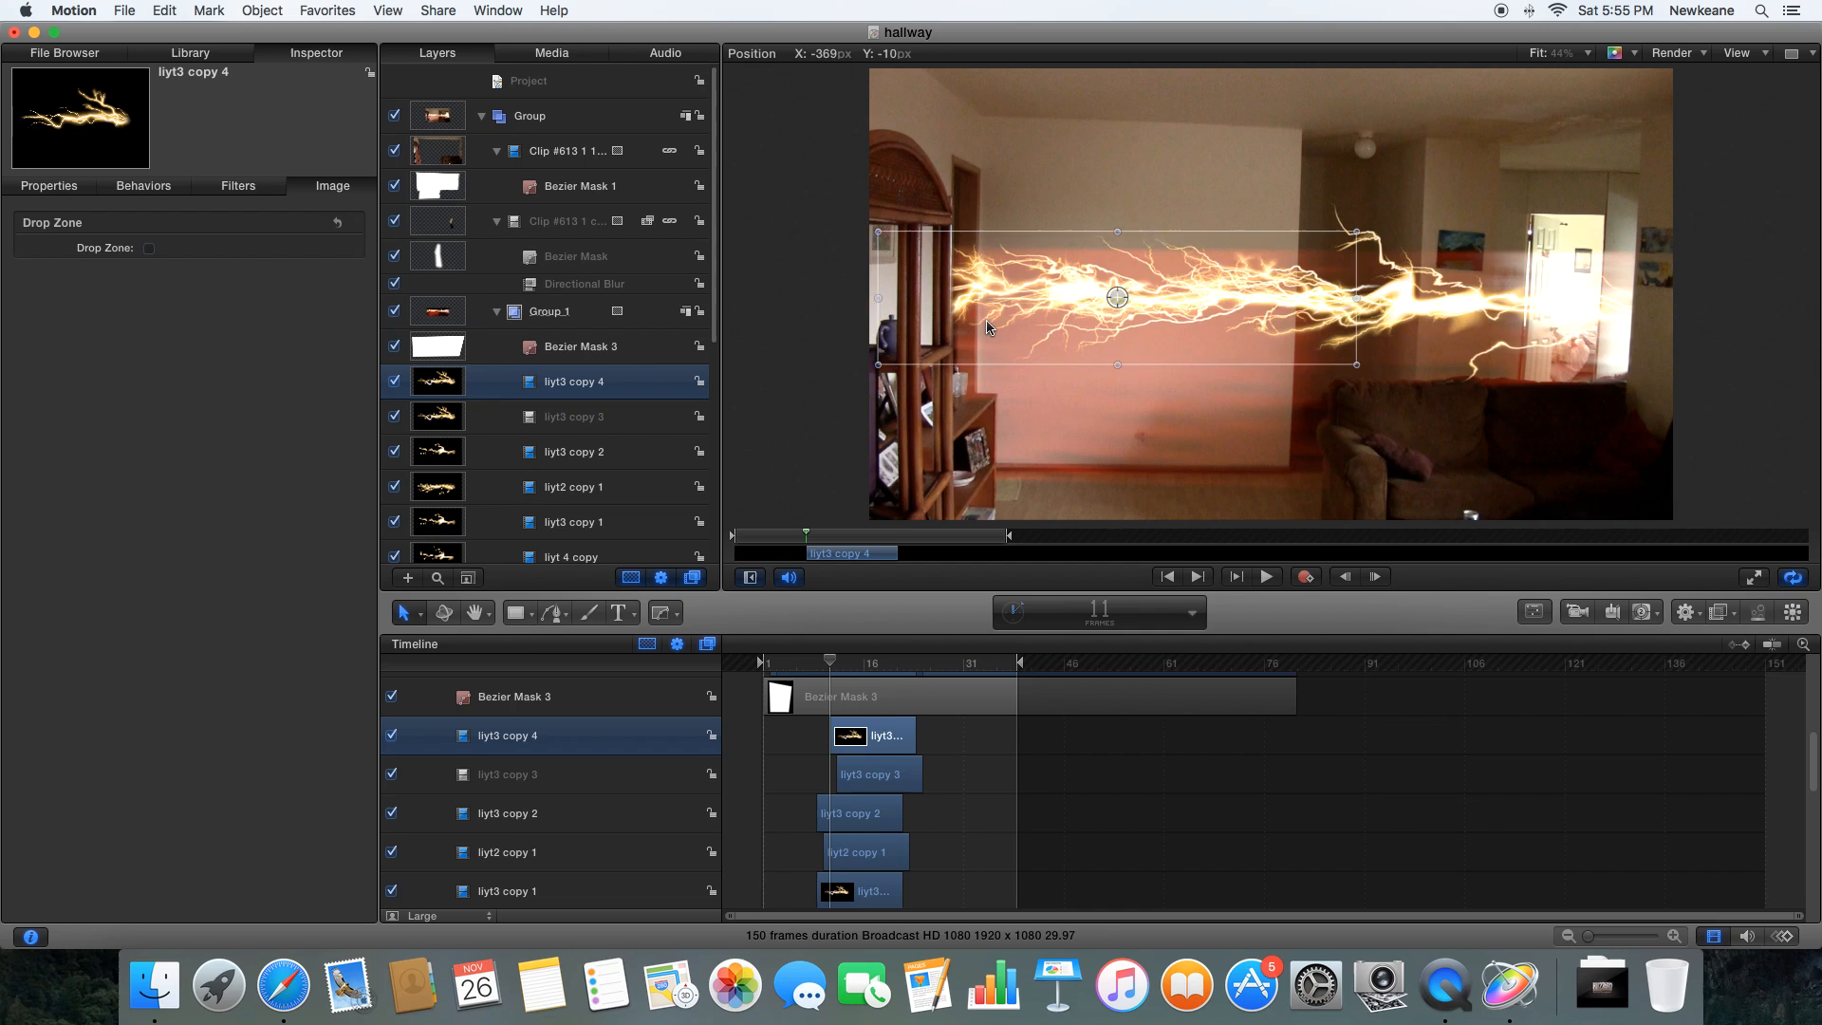
{"action": "key", "text": "super+v"}
{"action": "left_click_drag", "start_coordinate": [1234, 334], "coordinate": [1044, 323]}
{"action": "key", "text": "space"}
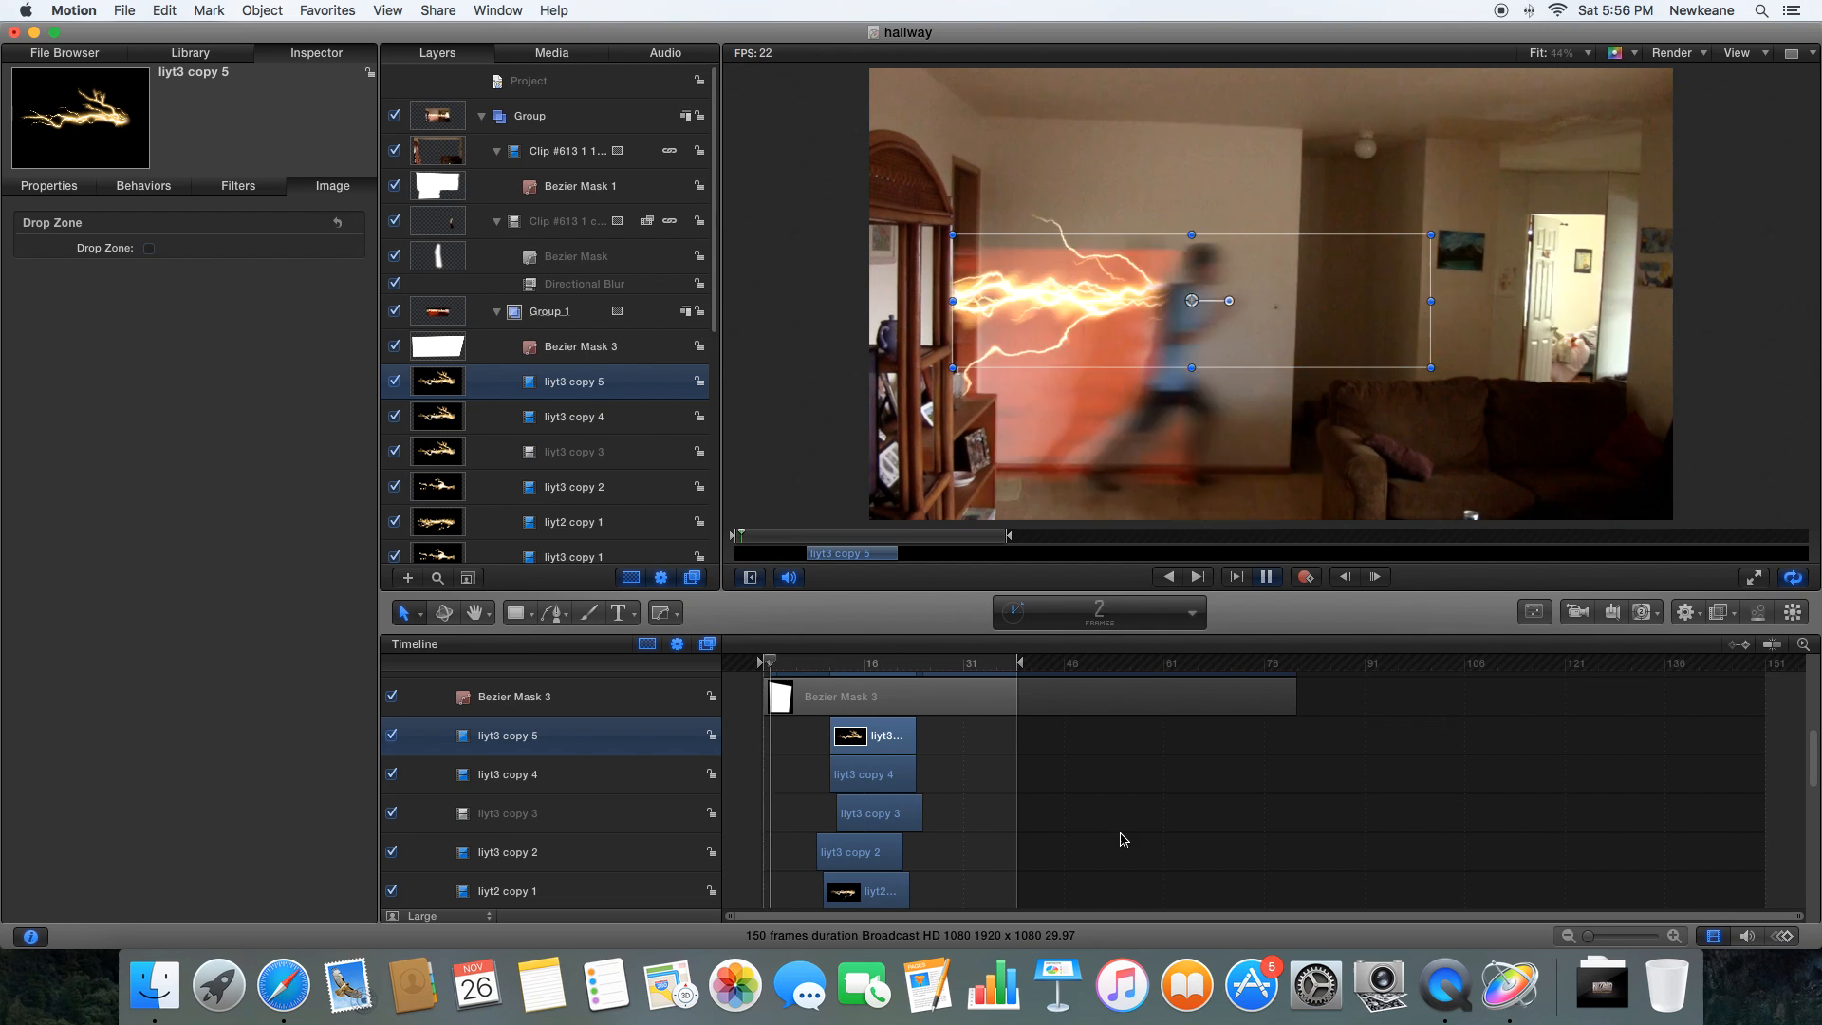
{"action": "left_click", "coordinate": [1119, 841]}
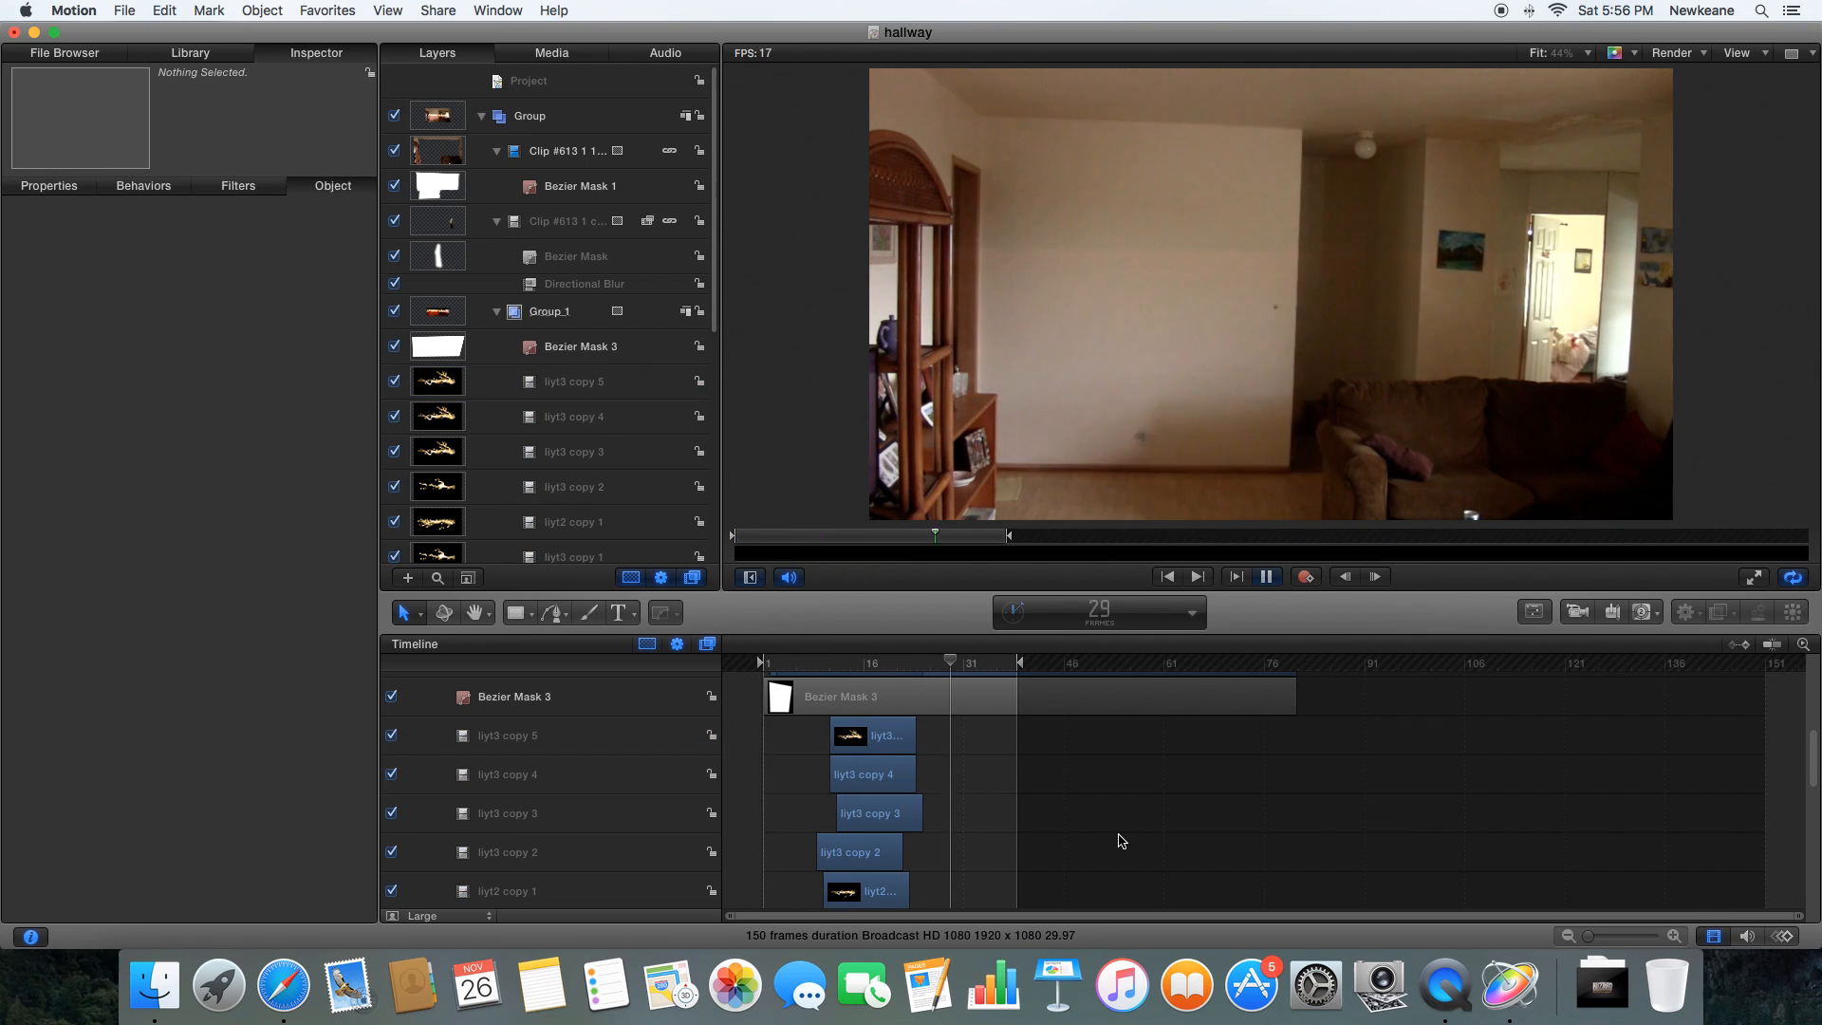
- Paste a copy of the liyt3 lightning at frame 5 and move it down to the runner's feet
{"action": "left_click", "coordinate": [787, 665]}
{"action": "key", "text": "super+v"}
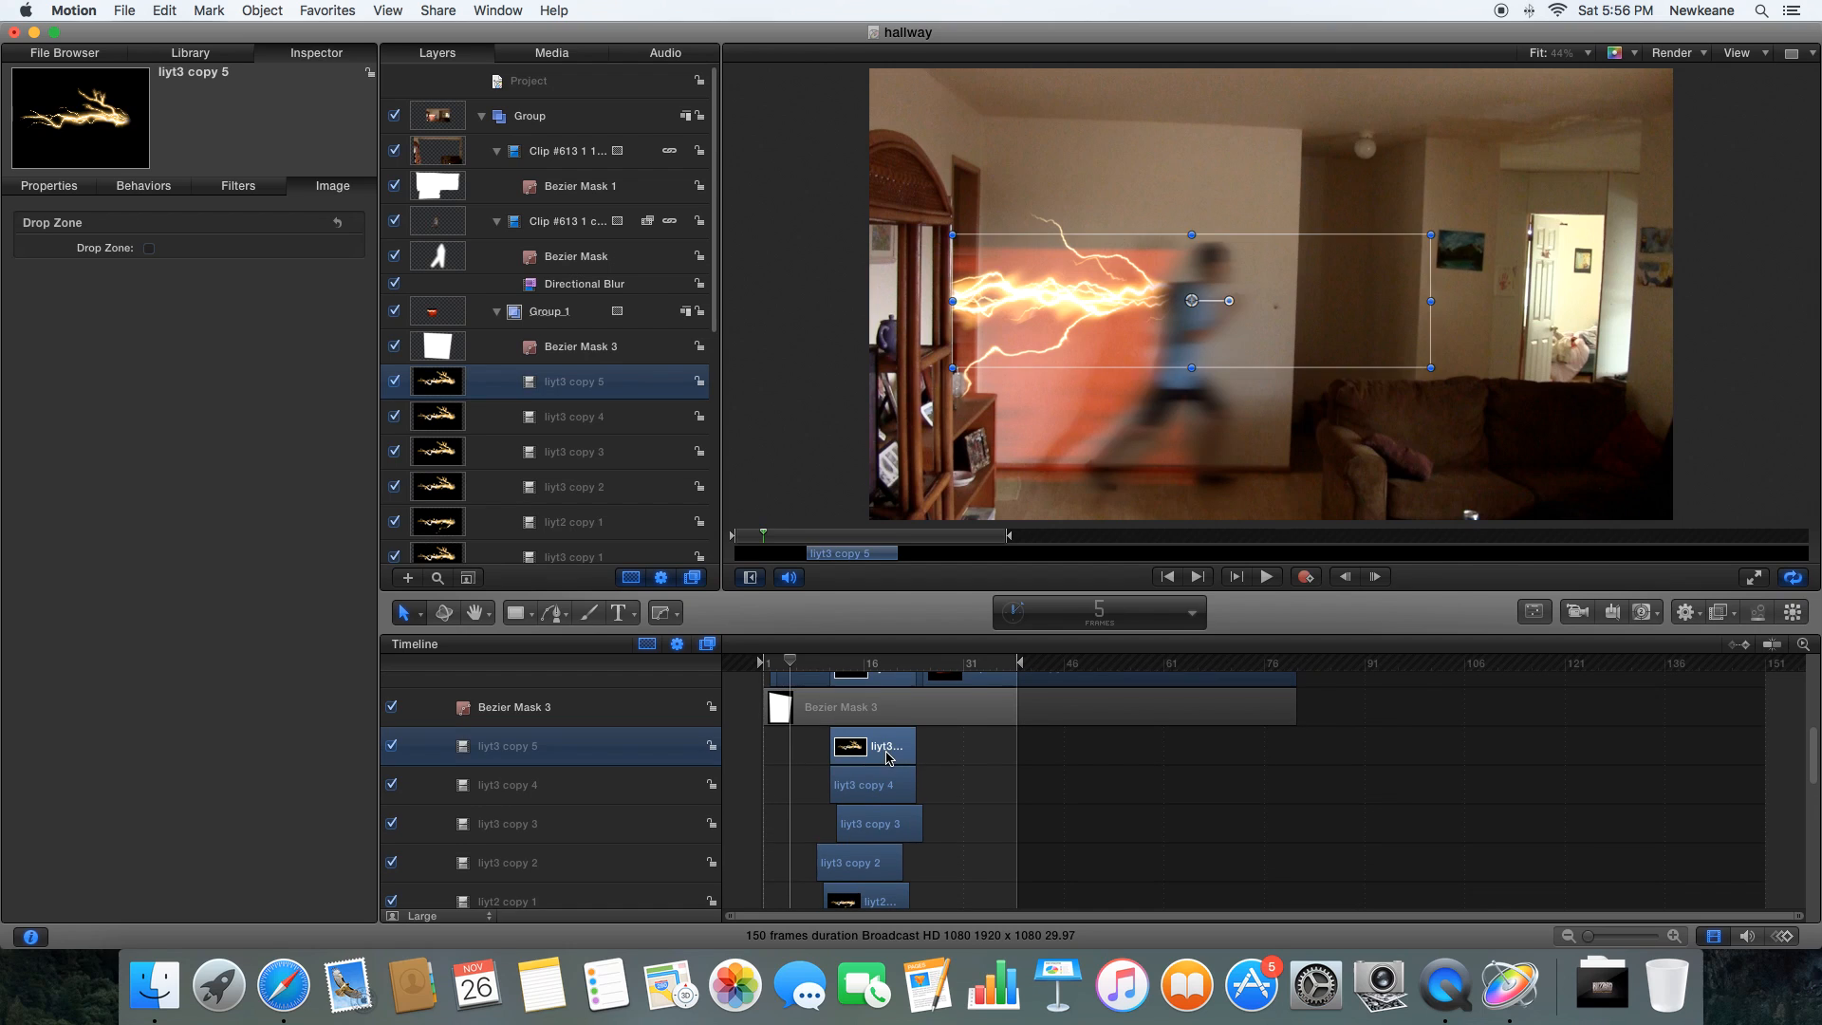
{"action": "left_click_drag", "start_coordinate": [1233, 357], "coordinate": [1158, 465]}
- Paste a copy of the liyt2 lightning at frame 4, place it low behind the runner's feet and check the adjacent frames
{"action": "key", "text": "Left"}
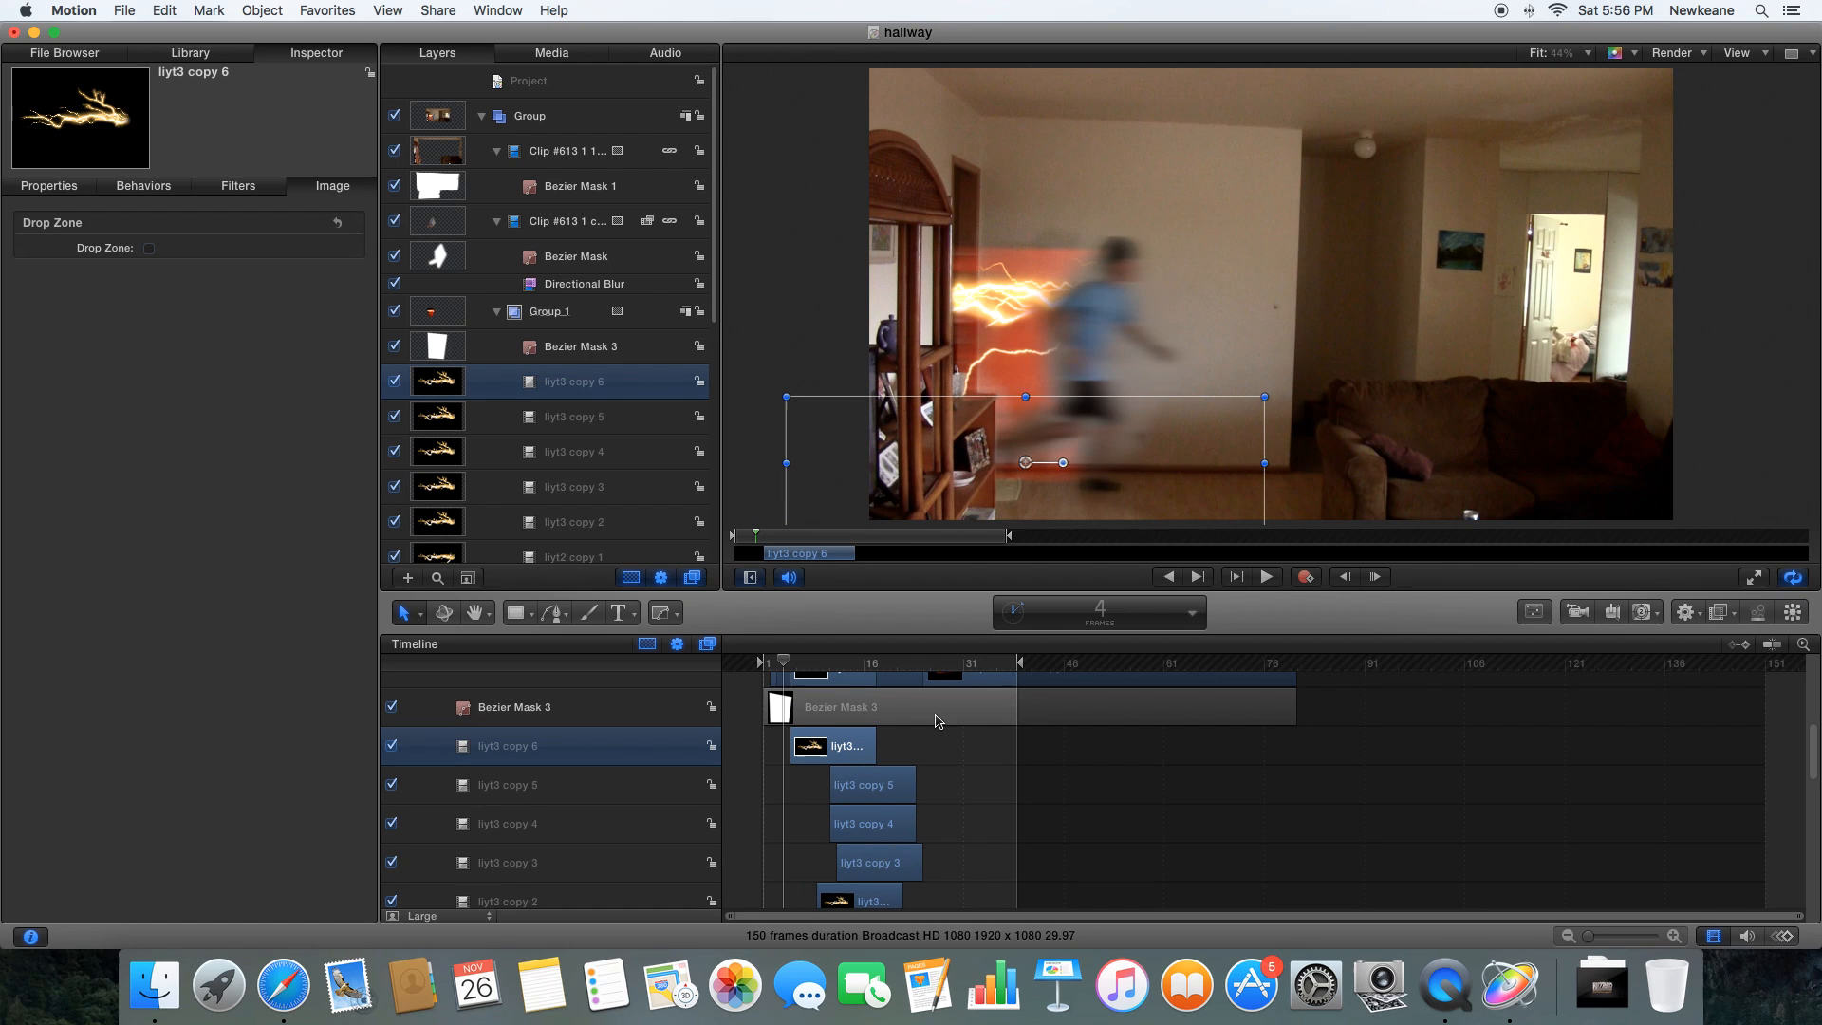
{"action": "scroll", "coordinate": [878, 829], "scroll_direction": "down", "scroll_amount": 4}
{"action": "key", "text": "super+v"}
{"action": "left_click_drag", "start_coordinate": [1338, 352], "coordinate": [1011, 473]}
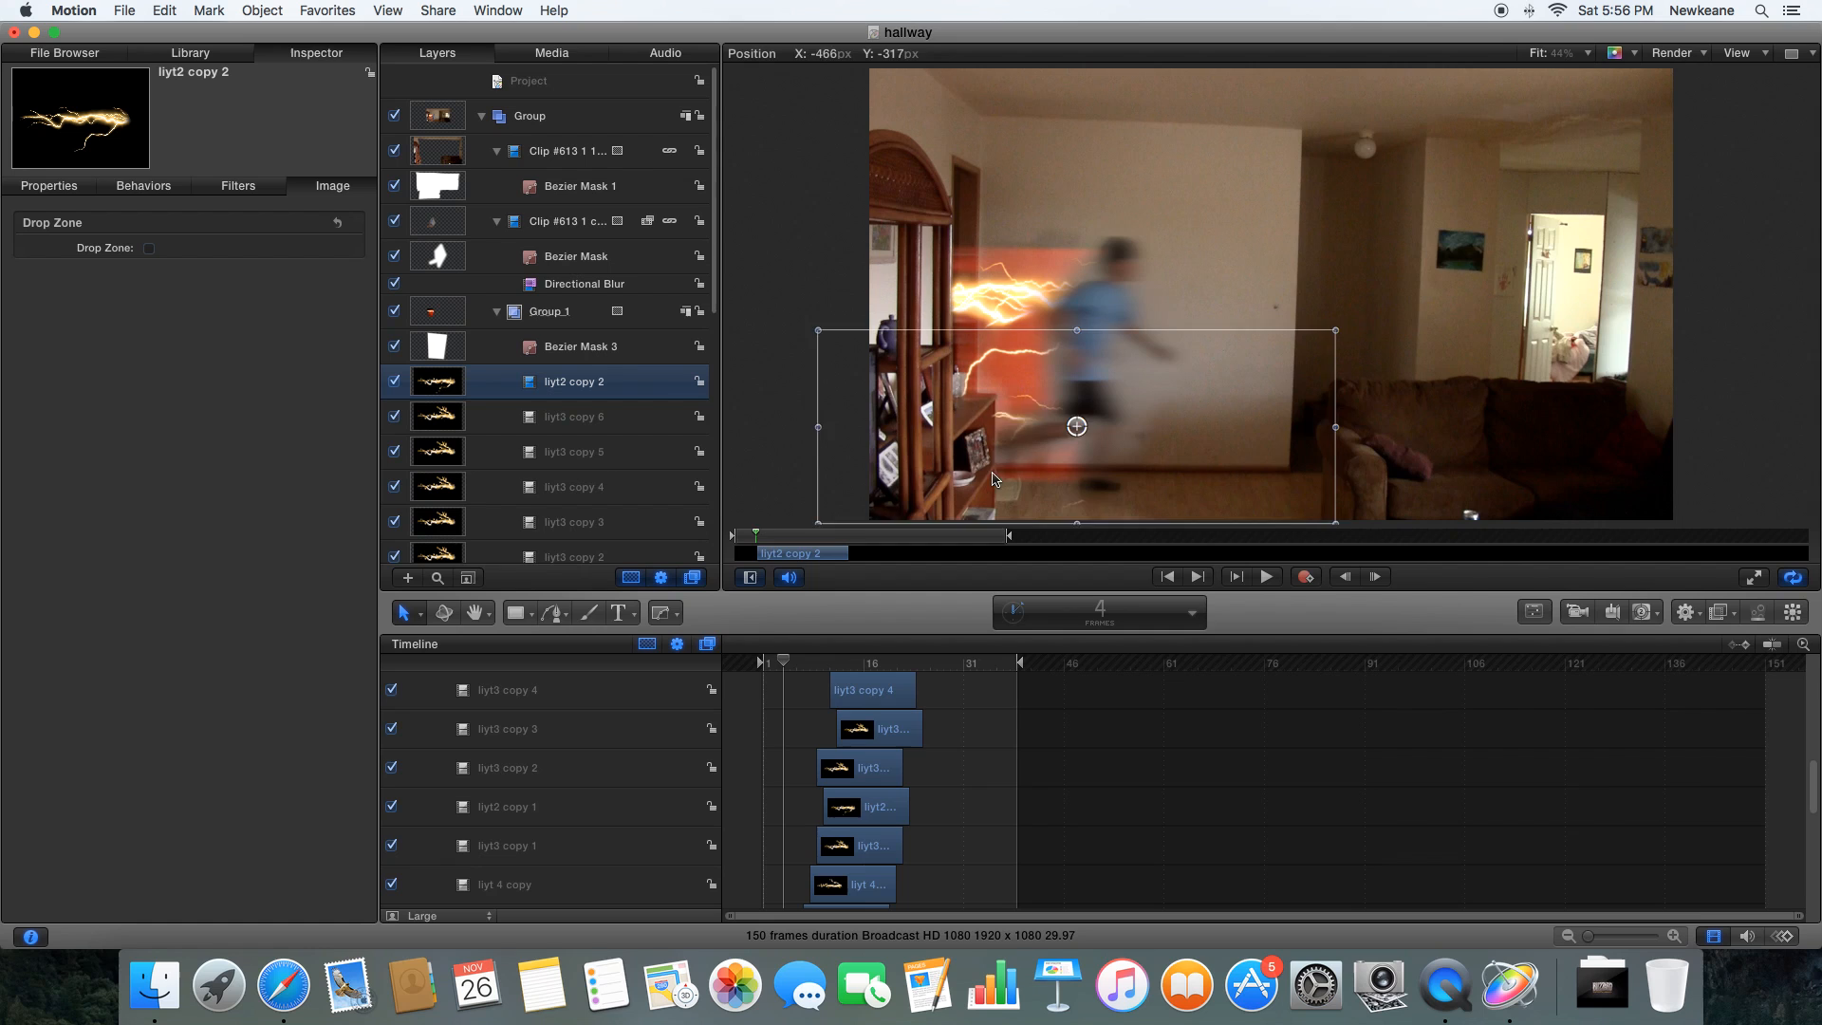
{"action": "left_click_drag", "start_coordinate": [821, 494], "coordinate": [826, 491]}
{"action": "key", "text": "Right"}
{"action": "key", "text": "Left"}
{"action": "key", "text": "Left"}
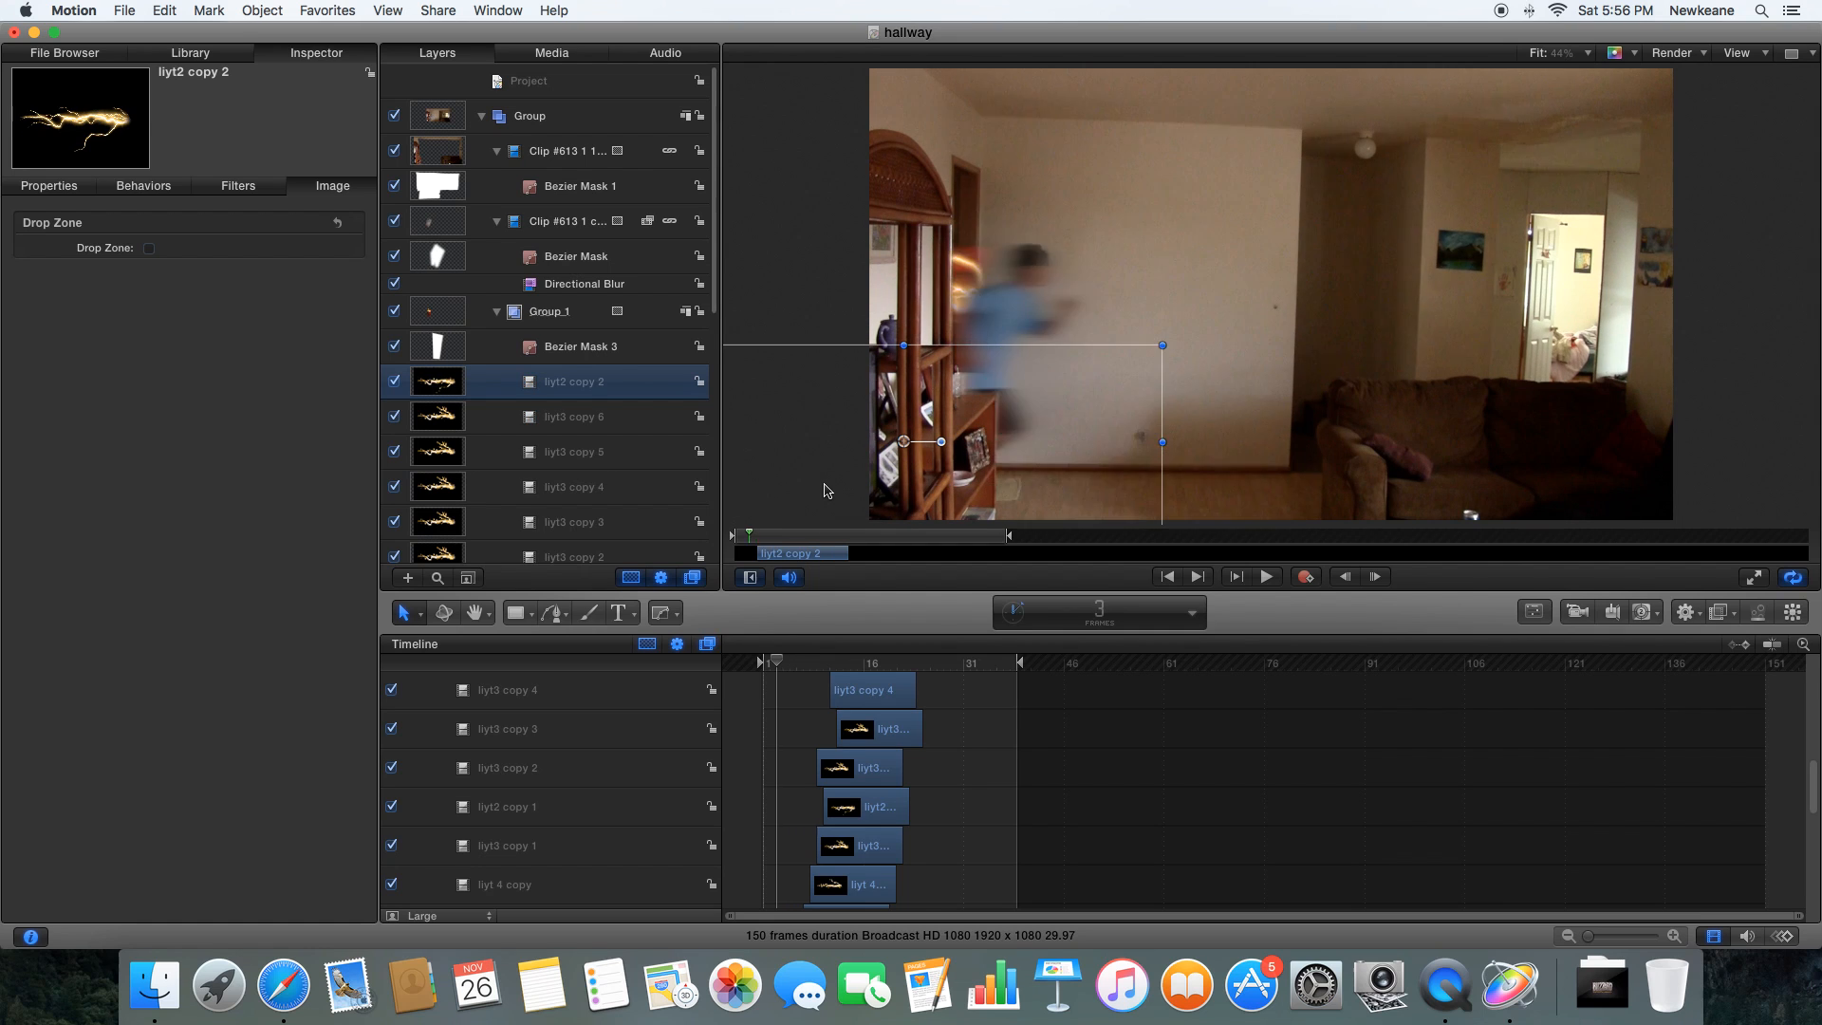
- Paste a copy of the liyt lightning at frame 6, place it along the lower trail near the floor and flatten it
{"action": "key", "text": "Right"}
{"action": "key", "text": "Right"}
{"action": "key", "text": "Right"}
{"action": "left_click", "coordinate": [870, 878]}
{"action": "key", "text": "super+c"}
{"action": "key", "text": "super+v"}
{"action": "left_click_drag", "start_coordinate": [1391, 406], "coordinate": [1183, 544]}
{"action": "left_click_drag", "start_coordinate": [1159, 325], "coordinate": [1159, 440]}
{"action": "left_click_drag", "start_coordinate": [1268, 492], "coordinate": [1272, 438]}
- Paste a copy of the liyt3 lightning at frame 7 and place it on the lower trail in front of the couch
{"action": "key", "text": "Right"}
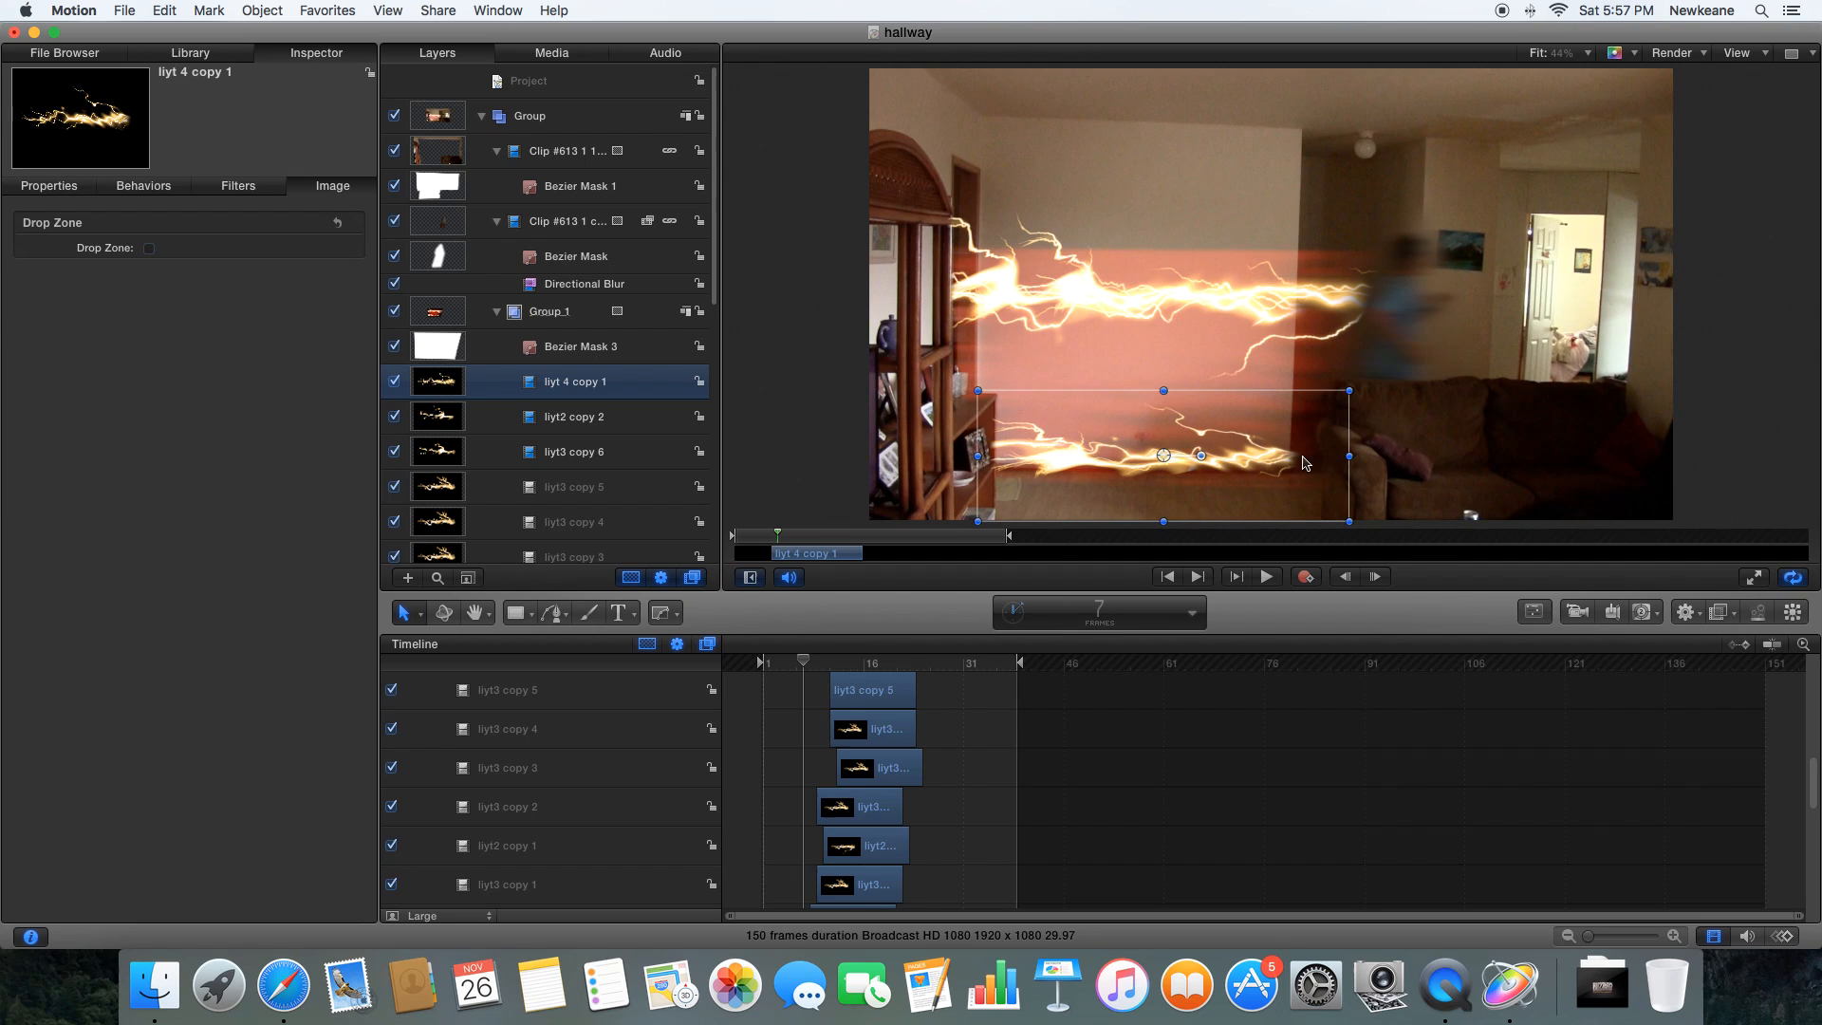
{"action": "left_click", "coordinate": [867, 882]}
{"action": "key", "text": "super+c"}
{"action": "key", "text": "super+v"}
{"action": "left_click_drag", "start_coordinate": [1336, 340], "coordinate": [1250, 489]}
- Step through the following frames and play the clip to check the lower lightning trail
{"action": "key", "text": "Right"}
{"action": "key", "text": "Right"}
{"action": "key", "text": "Right"}
{"action": "key", "text": "Right"}
{"action": "key", "text": "Right"}
{"action": "key", "text": "Right"}
{"action": "key", "text": "Right"}
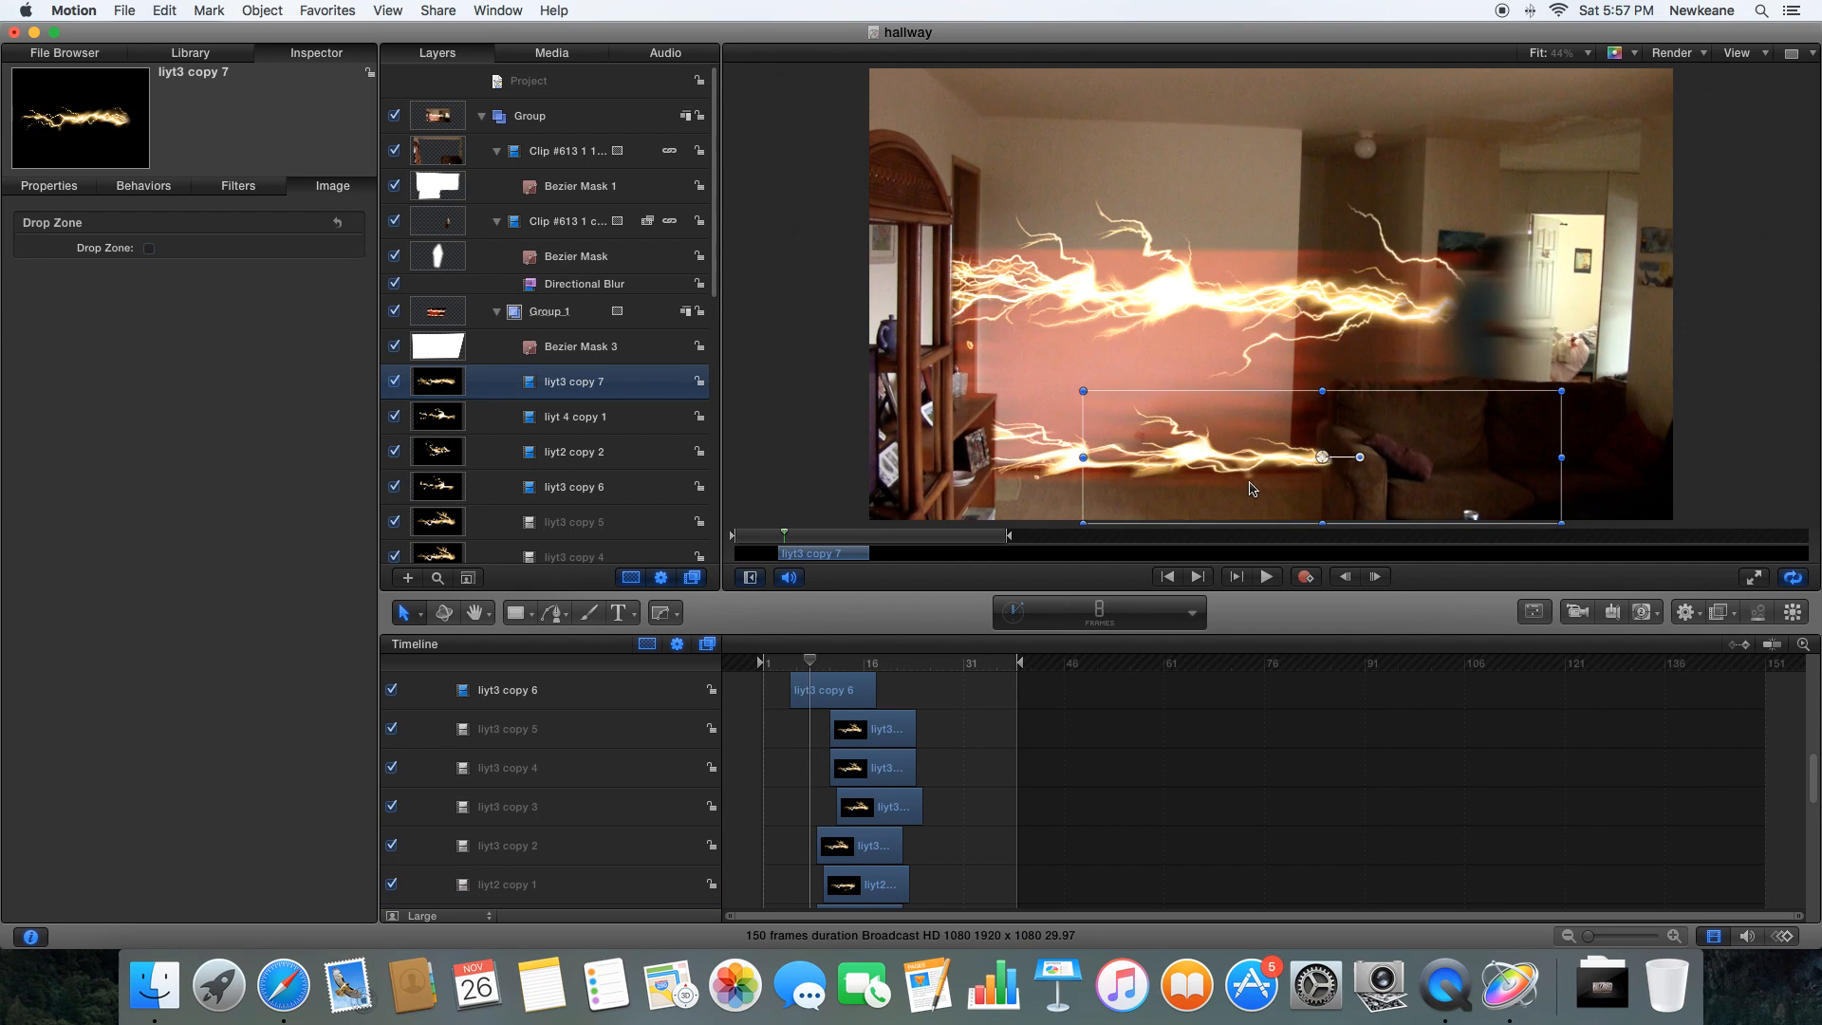
{"action": "key", "text": "space"}
{"action": "left_click", "coordinate": [1232, 744]}
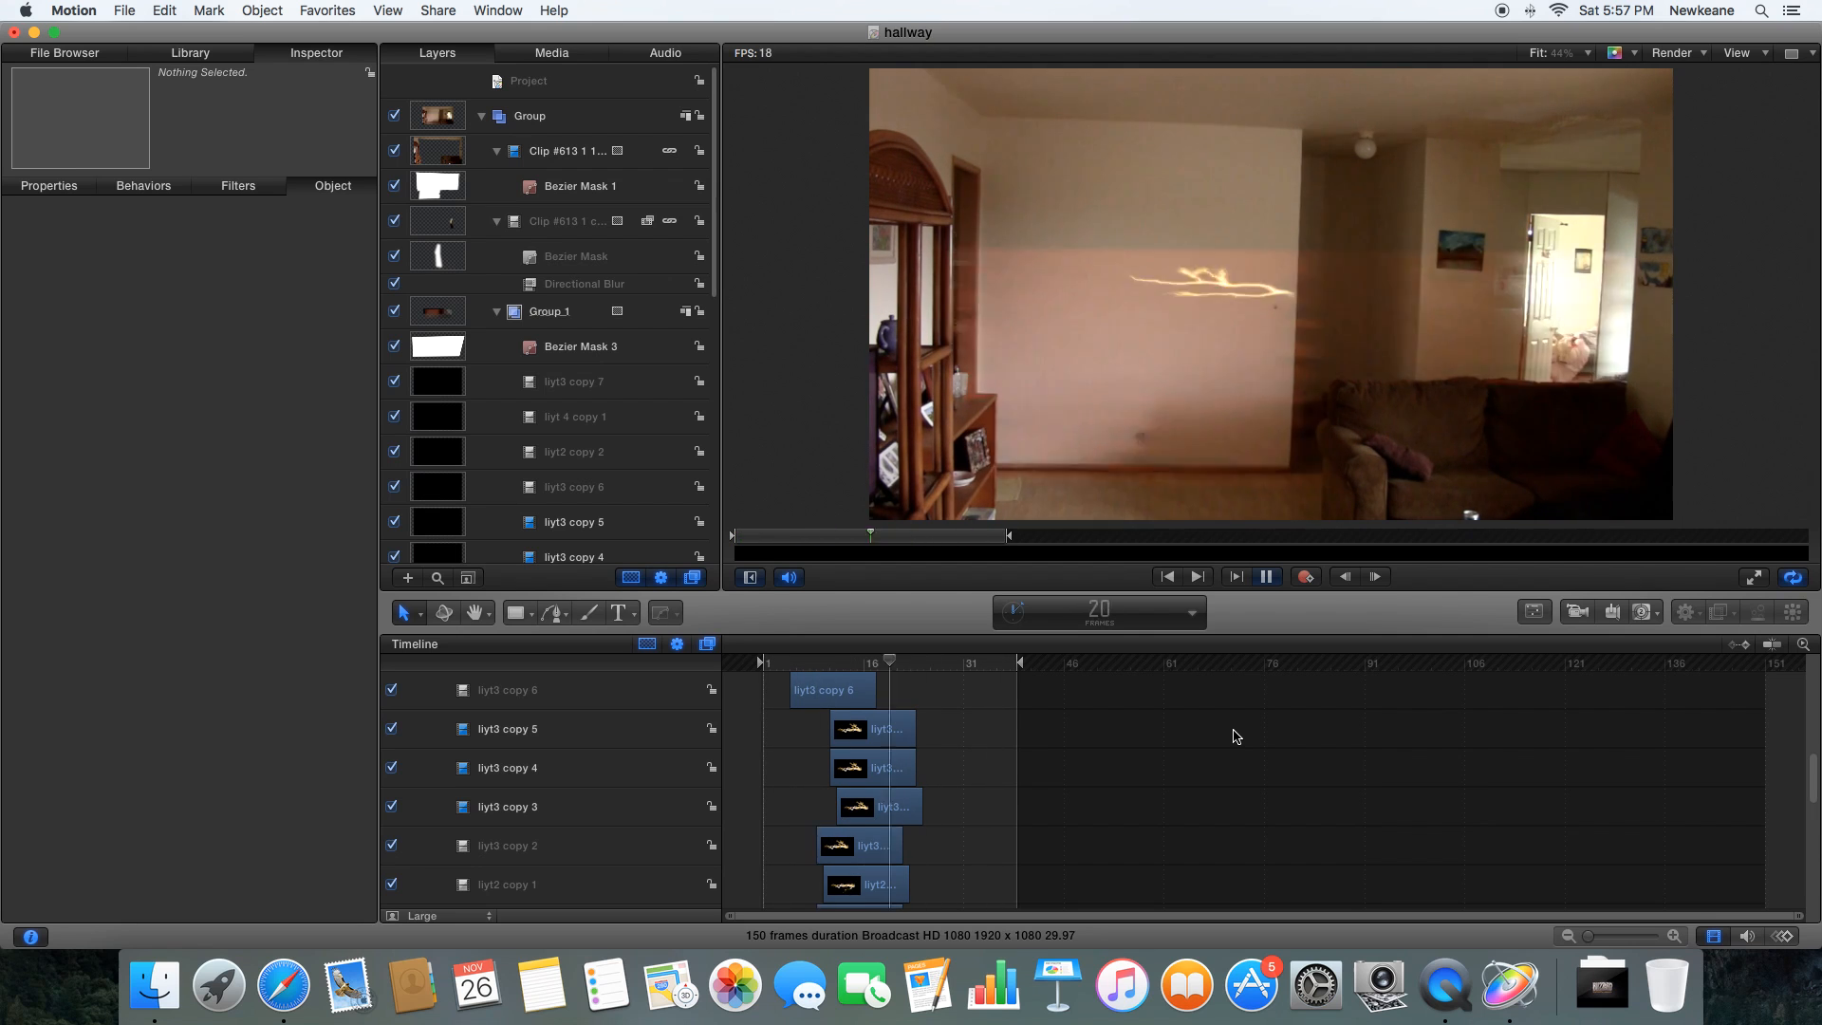
- Add liyt.mov from the Documents folder to the main group at frame 3 and set its blend mode to Add
{"action": "mouse_move", "coordinate": [775, 665]}
{"action": "left_mouse_down"}
{"action": "mouse_move", "coordinate": [877, 670]}
{"action": "mouse_move", "coordinate": [773, 669]}
{"action": "left_mouse_up"}
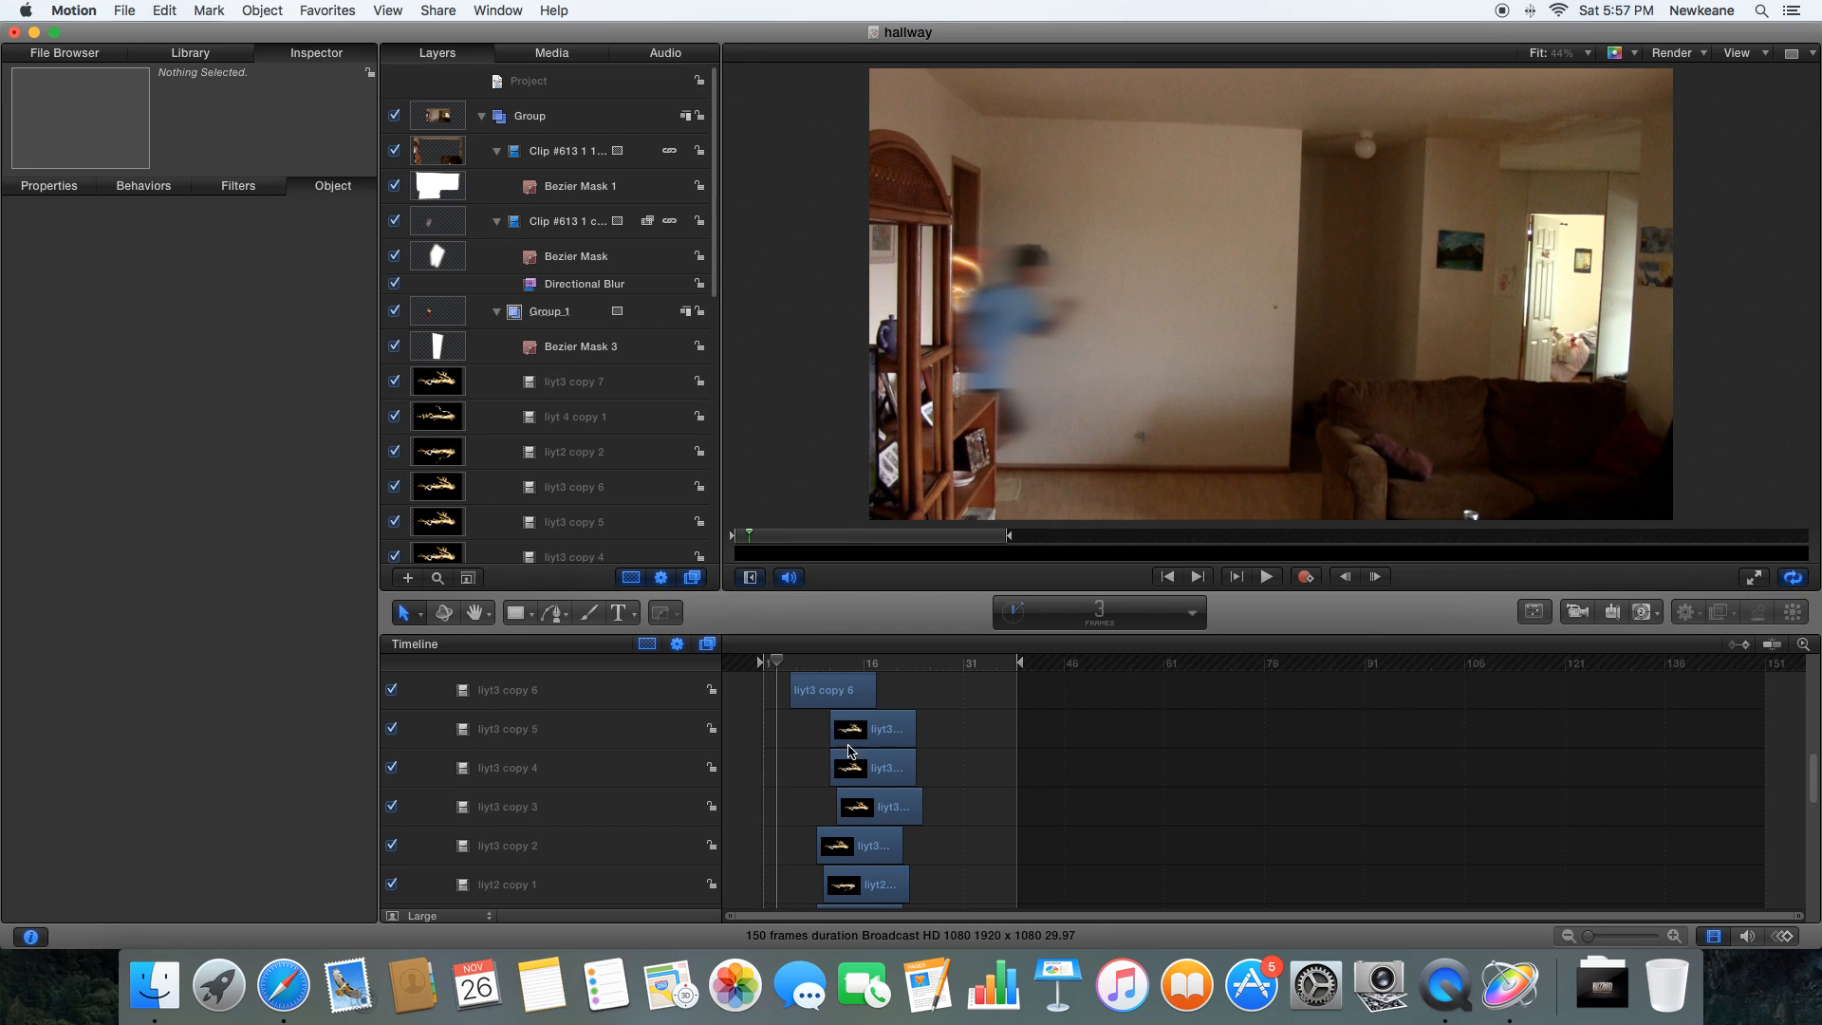
{"action": "scroll", "coordinate": [849, 723], "scroll_direction": "up", "scroll_amount": 8}
{"action": "left_click", "coordinate": [580, 731]}
{"action": "left_click", "coordinate": [157, 975]}
{"action": "left_click_drag", "start_coordinate": [1124, 366], "coordinate": [883, 348]}
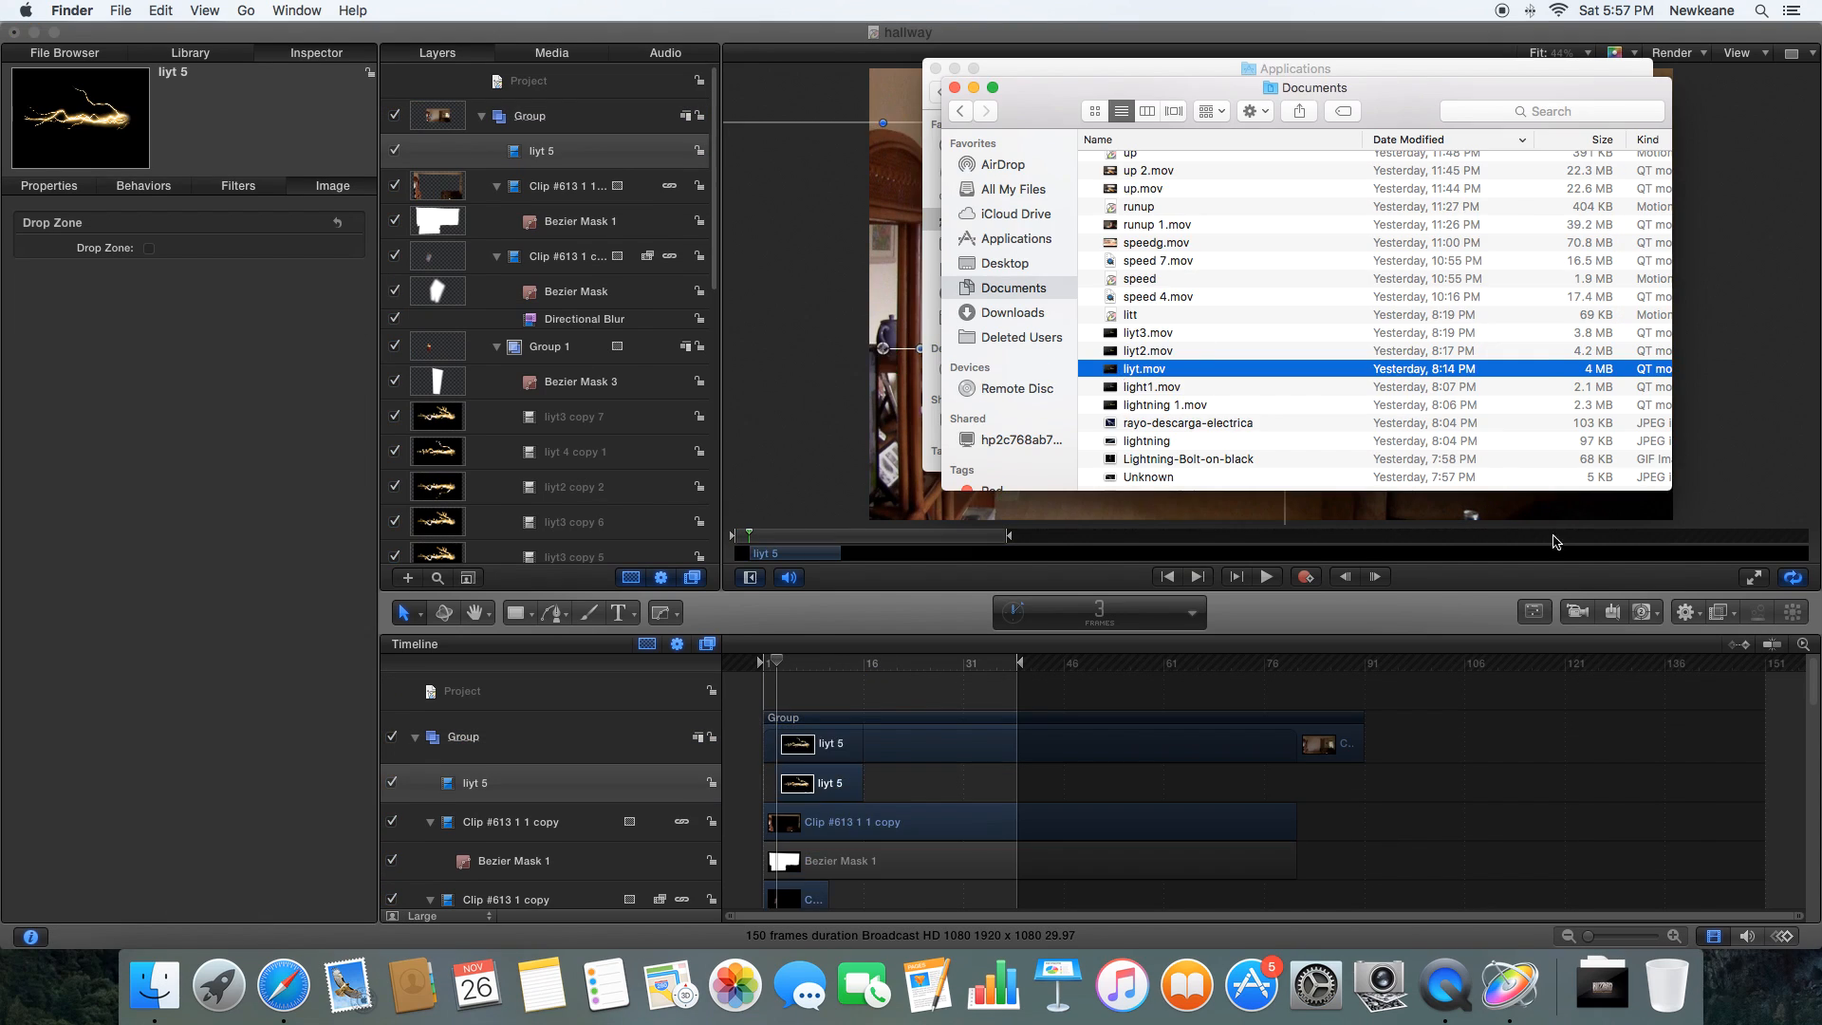
{"action": "left_click", "coordinate": [1554, 542]}
{"action": "left_click_drag", "start_coordinate": [1142, 444], "coordinate": [1241, 374]}
{"action": "right_click", "coordinate": [1195, 364]}
{"action": "mouse_move", "coordinate": [1299, 724]}
{"action": "left_click", "coordinate": [1461, 542]}
- Scale the new liyt lightning in the main group down to about 19%
{"action": "left_click_drag", "start_coordinate": [1384, 505], "coordinate": [997, 228]}
{"action": "left_click_drag", "start_coordinate": [787, 201], "coordinate": [1156, 361]}
{"action": "left_click_drag", "start_coordinate": [949, 383], "coordinate": [1217, 300]}
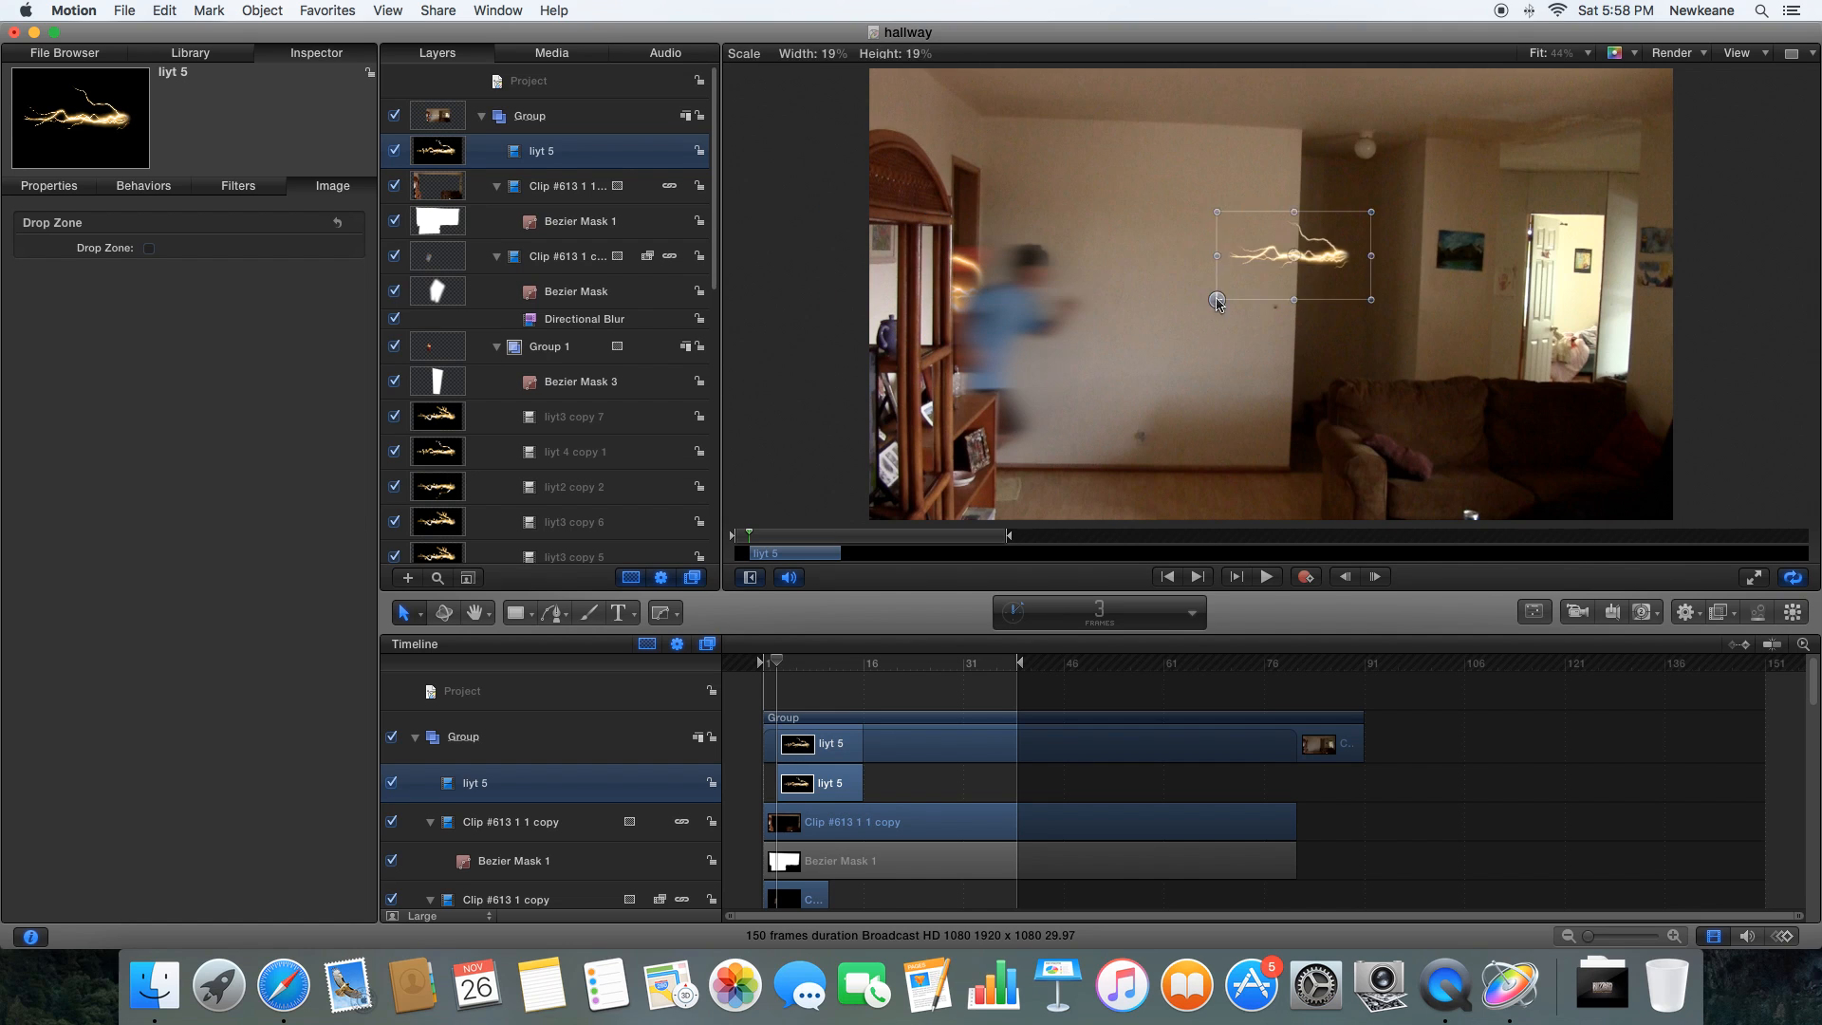
- Add liyt2.mov from the Documents folder to the main group at frame 4 and set its blend mode to Add
{"action": "left_click", "coordinate": [154, 984]}
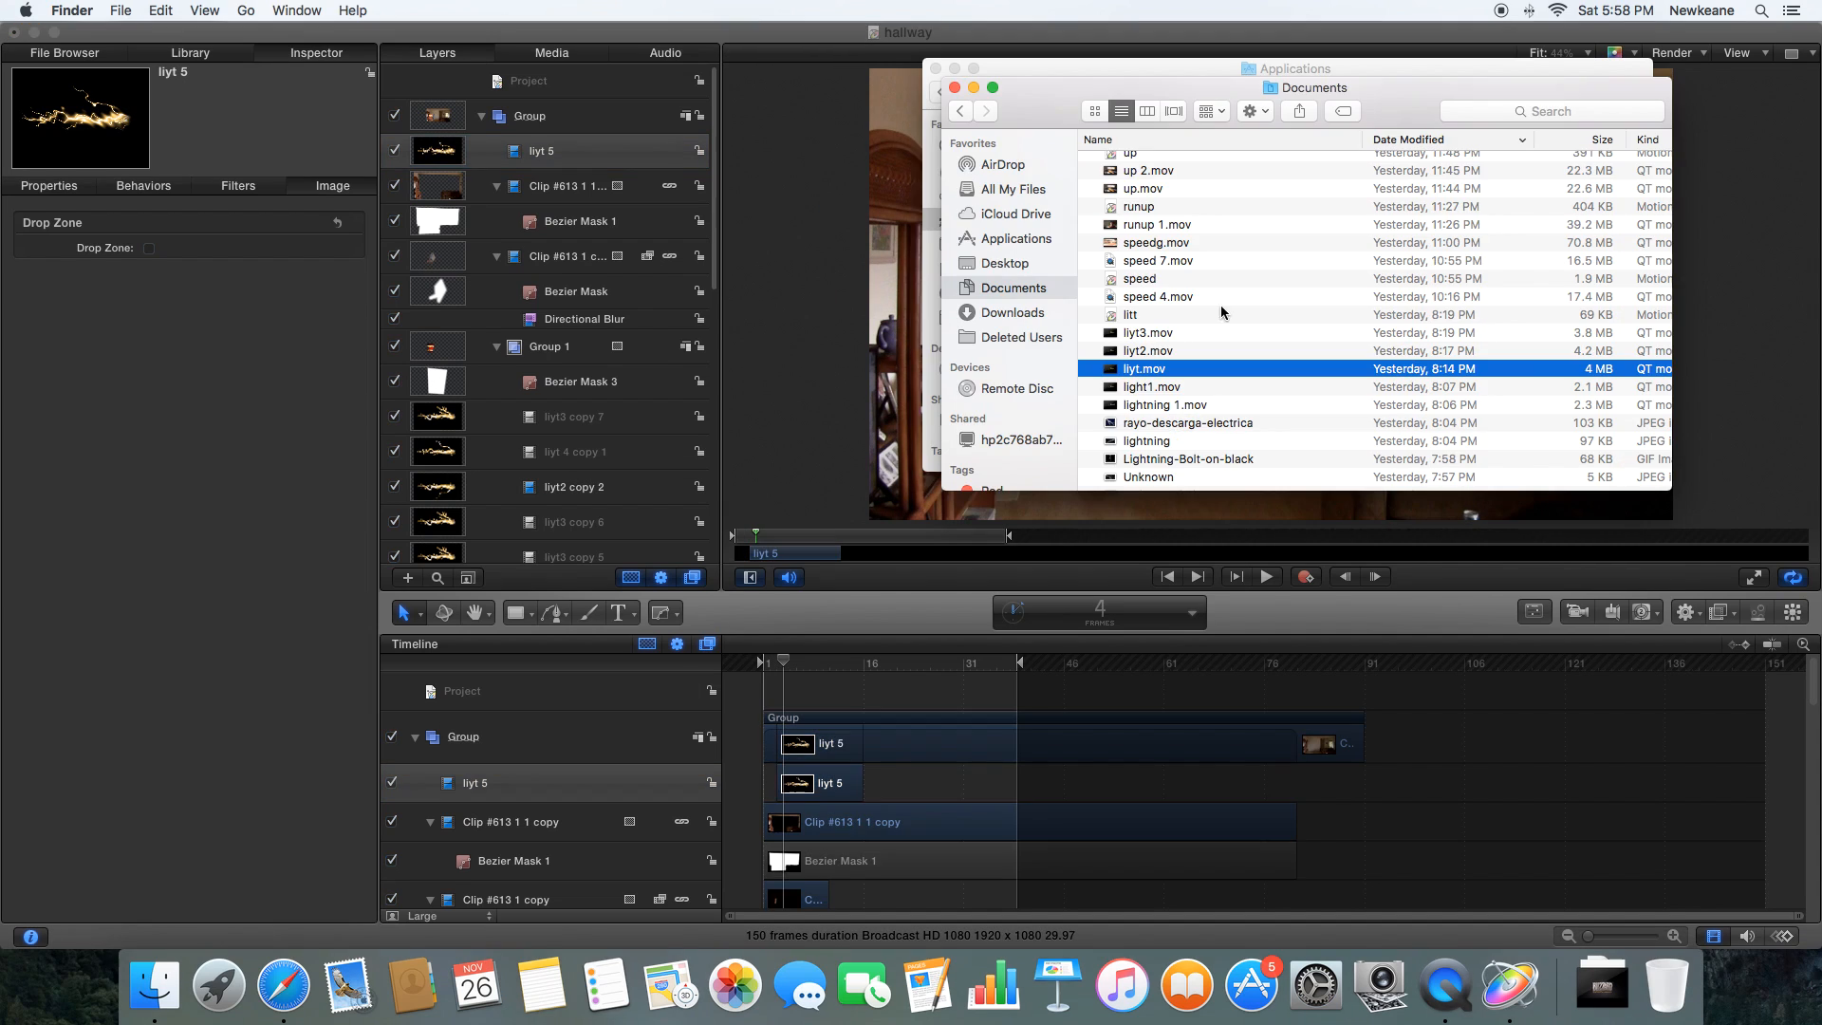
{"action": "left_click_drag", "start_coordinate": [1139, 349], "coordinate": [888, 372]}
{"action": "left_click", "coordinate": [1695, 423]}
{"action": "right_click", "coordinate": [1165, 383]}
{"action": "mouse_move", "coordinate": [1299, 744]}
{"action": "left_click", "coordinate": [1466, 543]}
- Scale the new liyt2 lightning down and place it over the runner's body at about X -399, Y -138
{"action": "left_click_drag", "start_coordinate": [1206, 463], "coordinate": [1245, 374]}
{"action": "left_click_drag", "start_coordinate": [1452, 447], "coordinate": [963, 171]}
{"action": "left_click_drag", "start_coordinate": [912, 107], "coordinate": [1174, 377]}
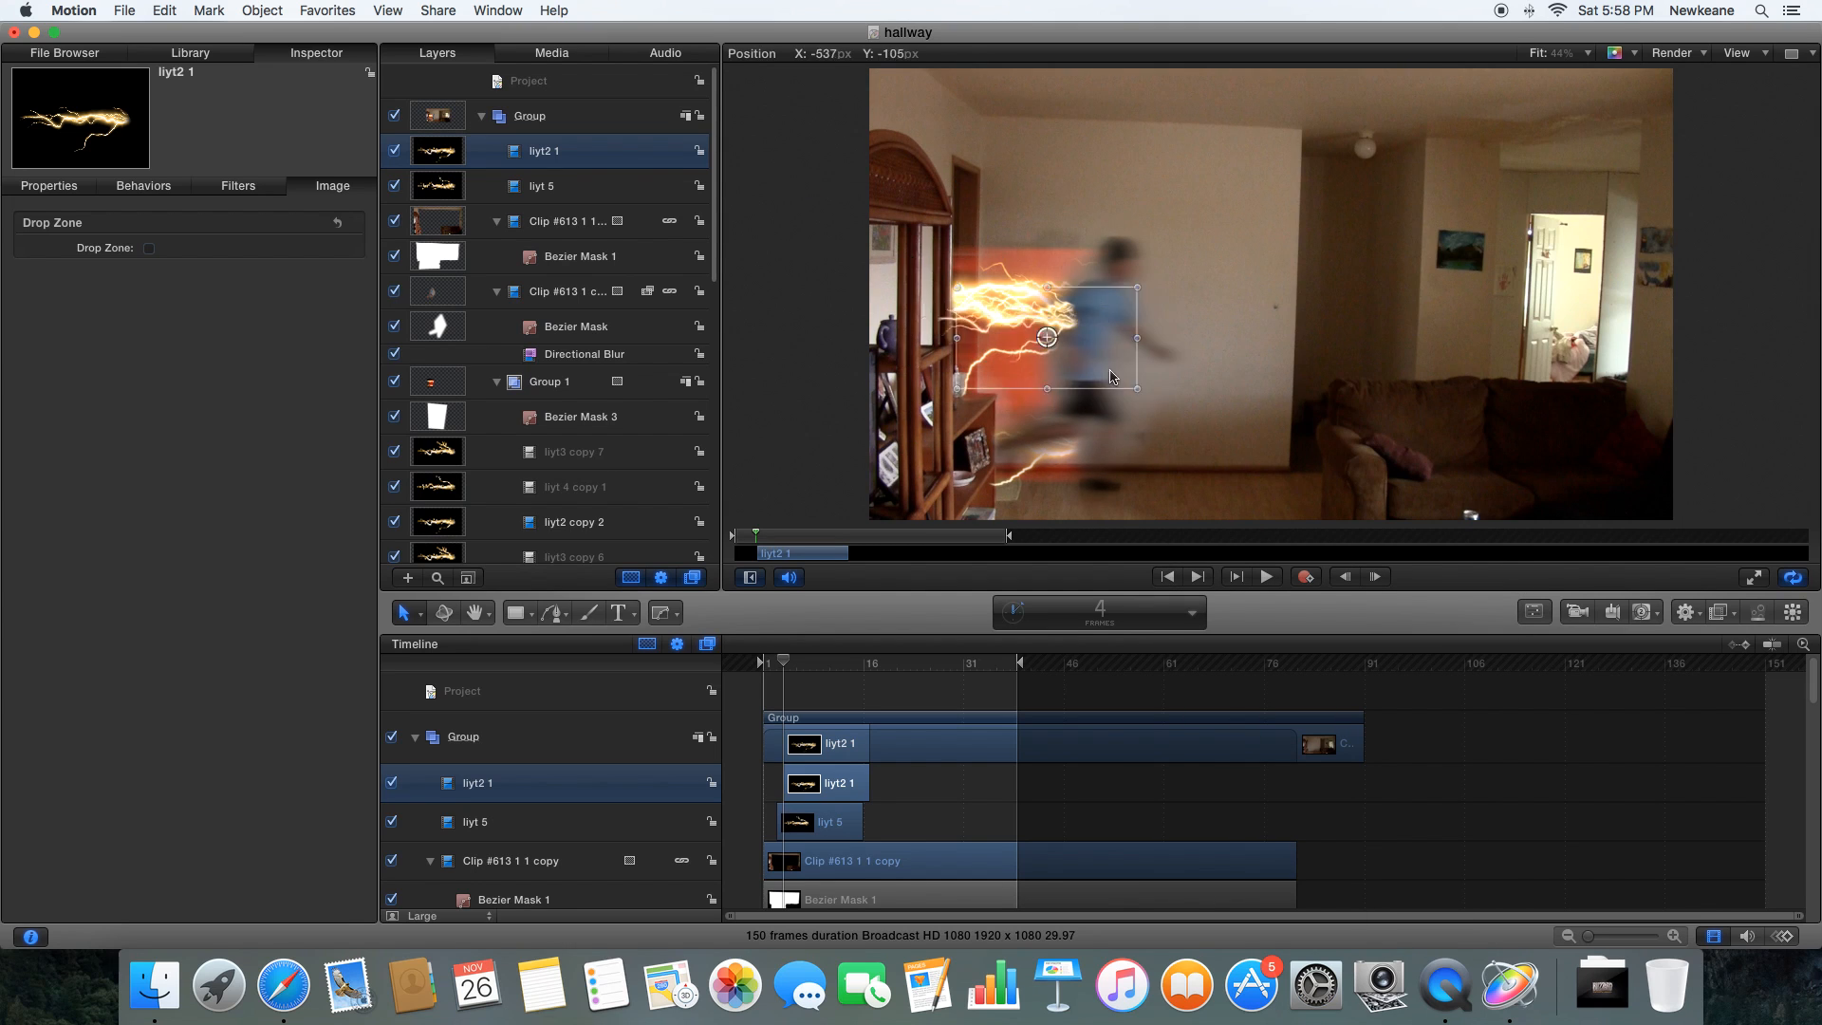
{"action": "left_click_drag", "start_coordinate": [1144, 348], "coordinate": [1144, 345]}
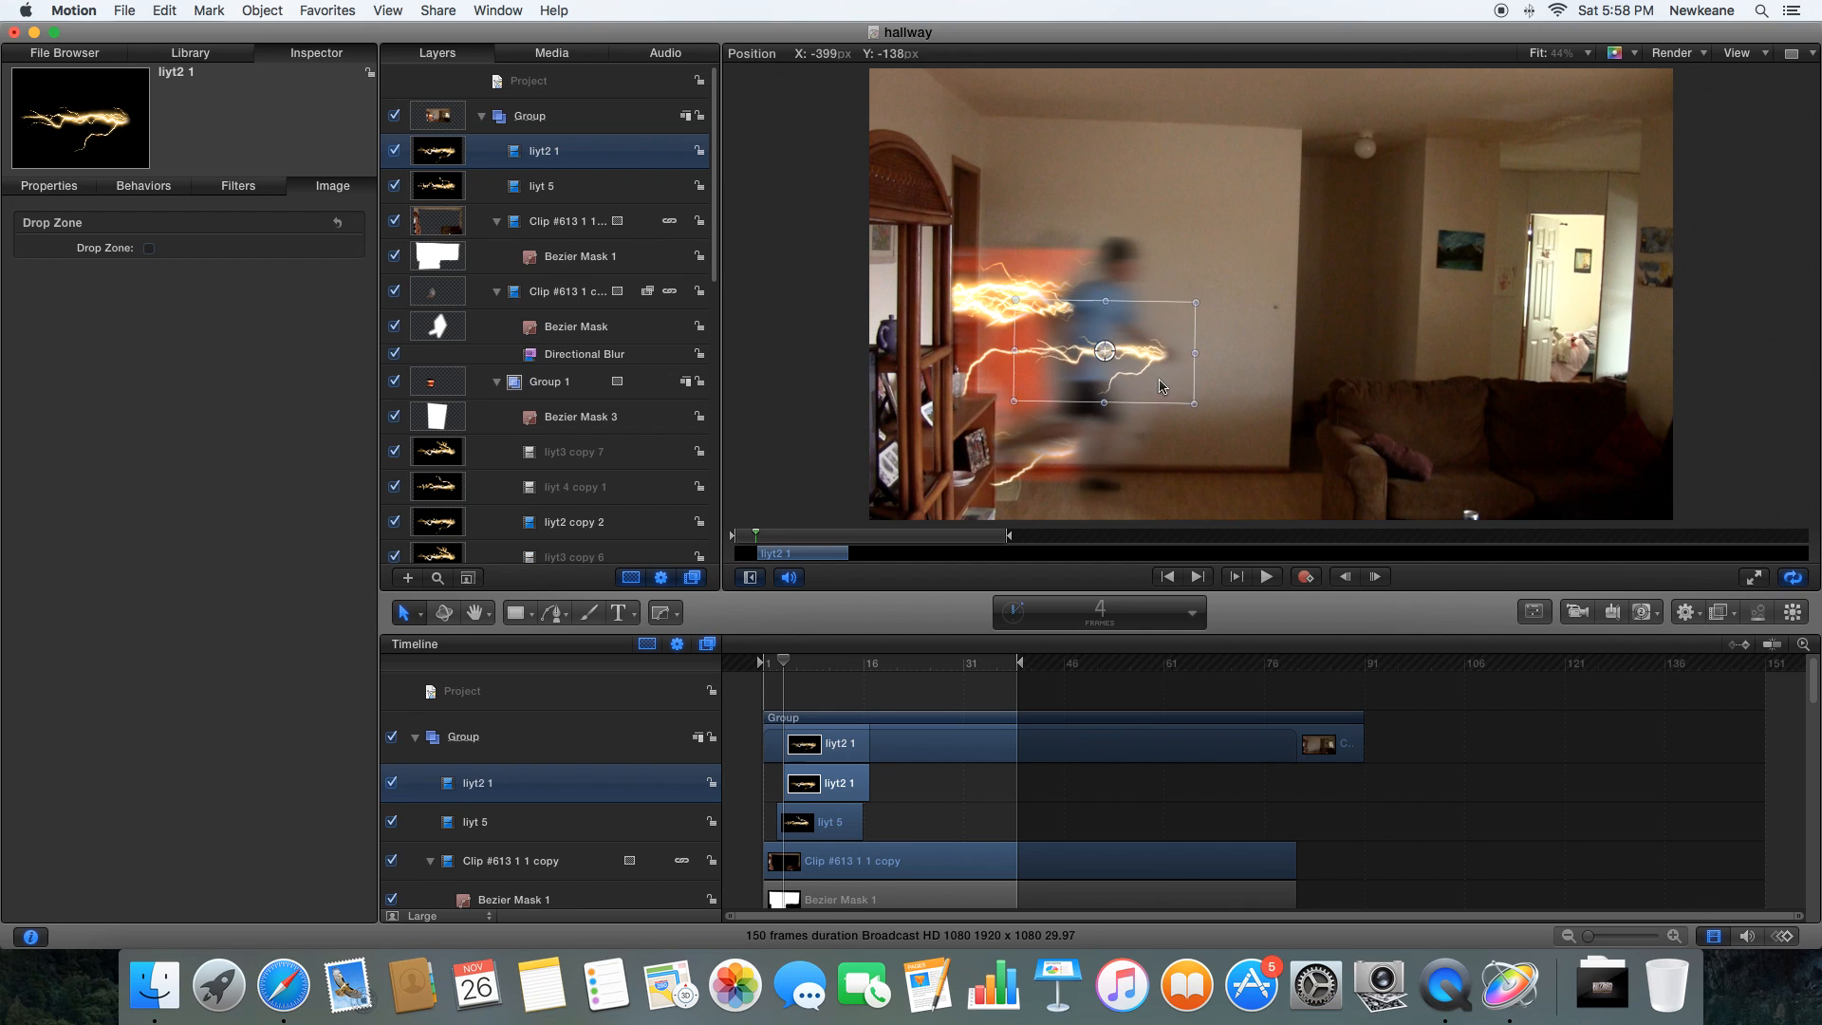
- Add liyt3.mov from the Documents folder to the main group at frame 5 and set its blend mode to Add
{"action": "key", "text": "Right"}
{"action": "left_click", "coordinate": [155, 993]}
{"action": "left_click", "coordinate": [1119, 336]}
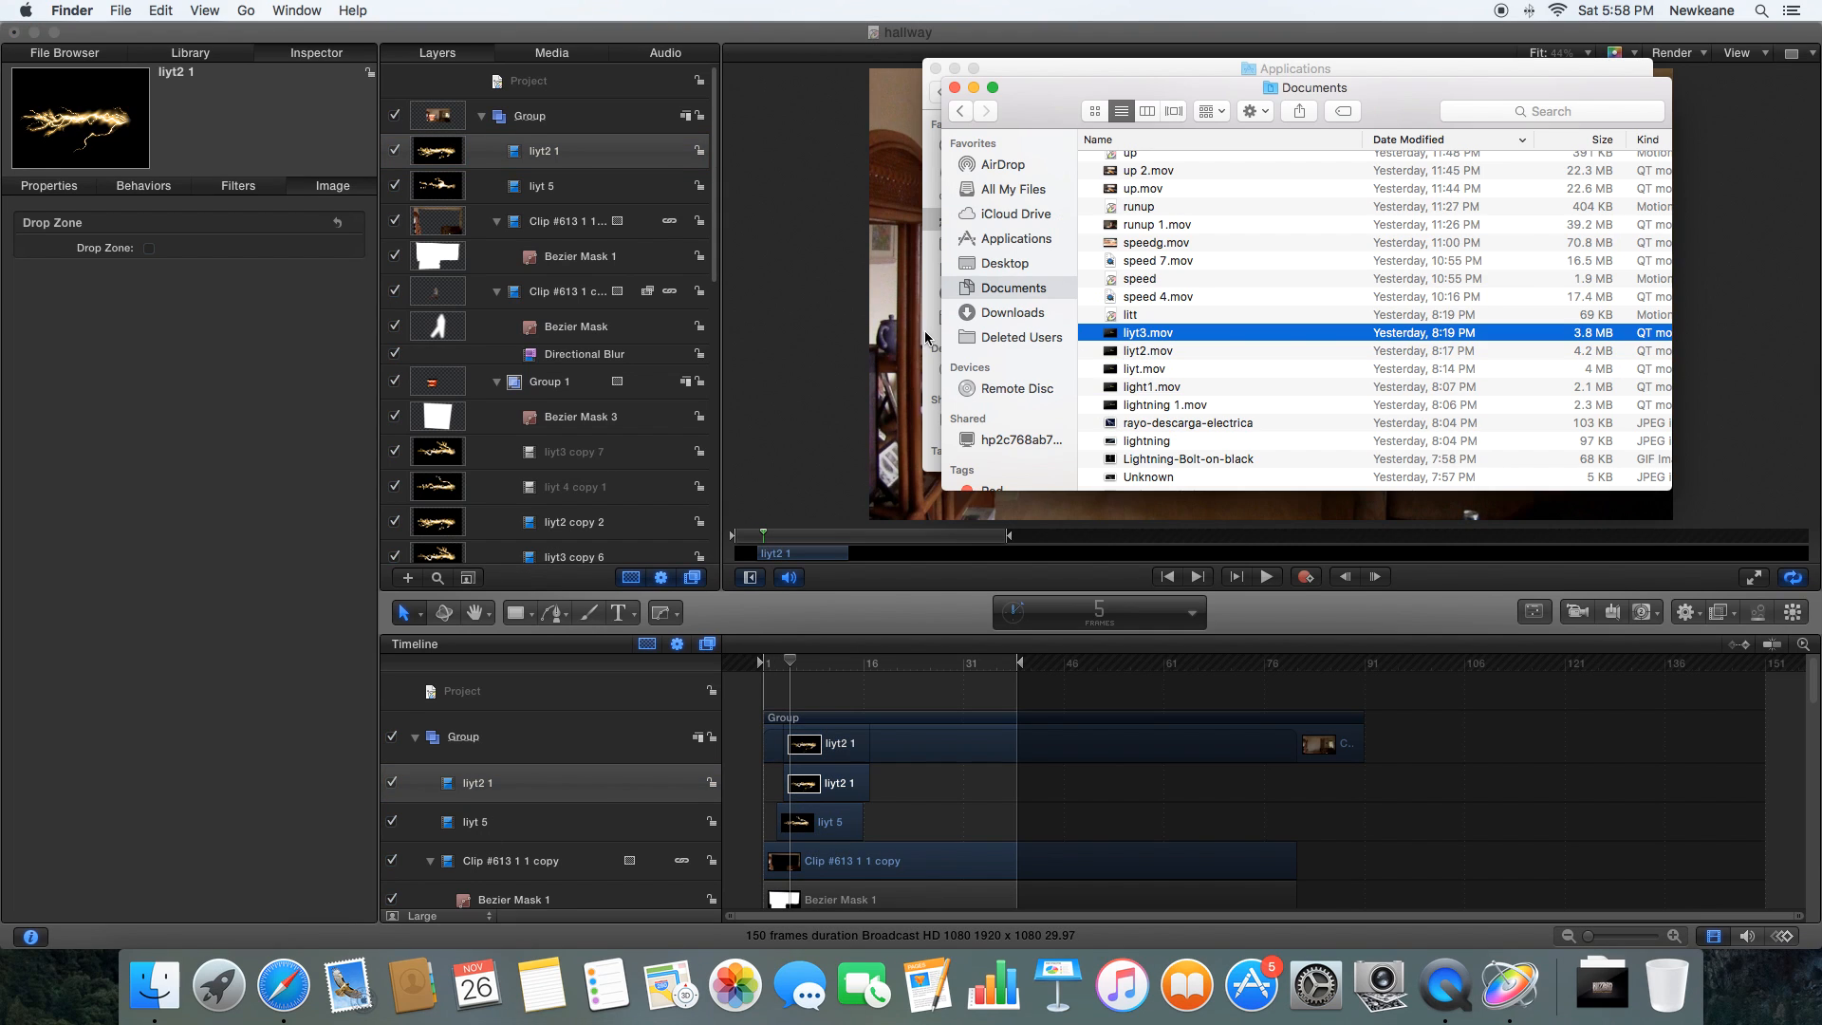
{"action": "left_click_drag", "start_coordinate": [893, 357], "coordinate": [911, 352]}
{"action": "right_click", "coordinate": [1023, 358]}
{"action": "mouse_move", "coordinate": [1079, 675]}
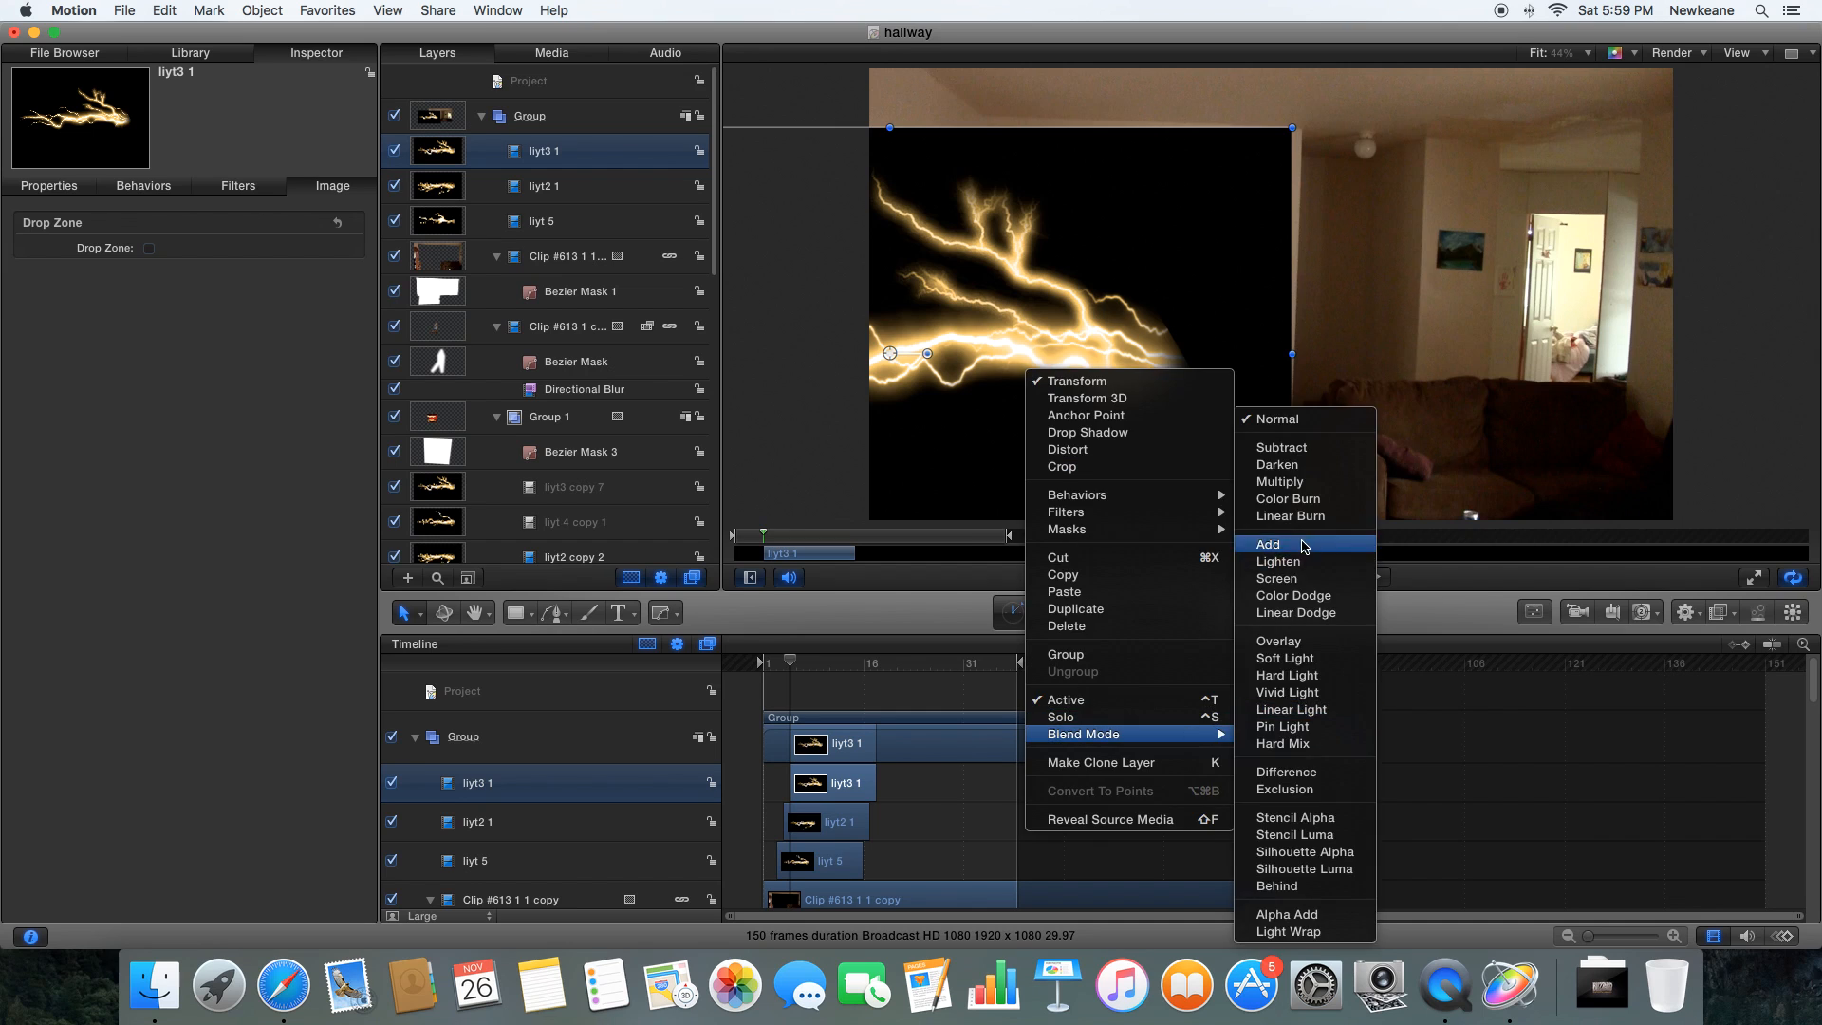
{"action": "left_click", "coordinate": [1329, 533]}
- Scale the new liyt3 lightning down and fit it along the upper trail behind the runner
{"action": "left_click_drag", "start_coordinate": [1415, 518], "coordinate": [968, 271]}
{"action": "left_click_drag", "start_coordinate": [902, 200], "coordinate": [1213, 330]}
{"action": "left_click_drag", "start_coordinate": [1290, 400], "coordinate": [1176, 339]}
{"action": "left_click_drag", "start_coordinate": [1132, 293], "coordinate": [1230, 325]}
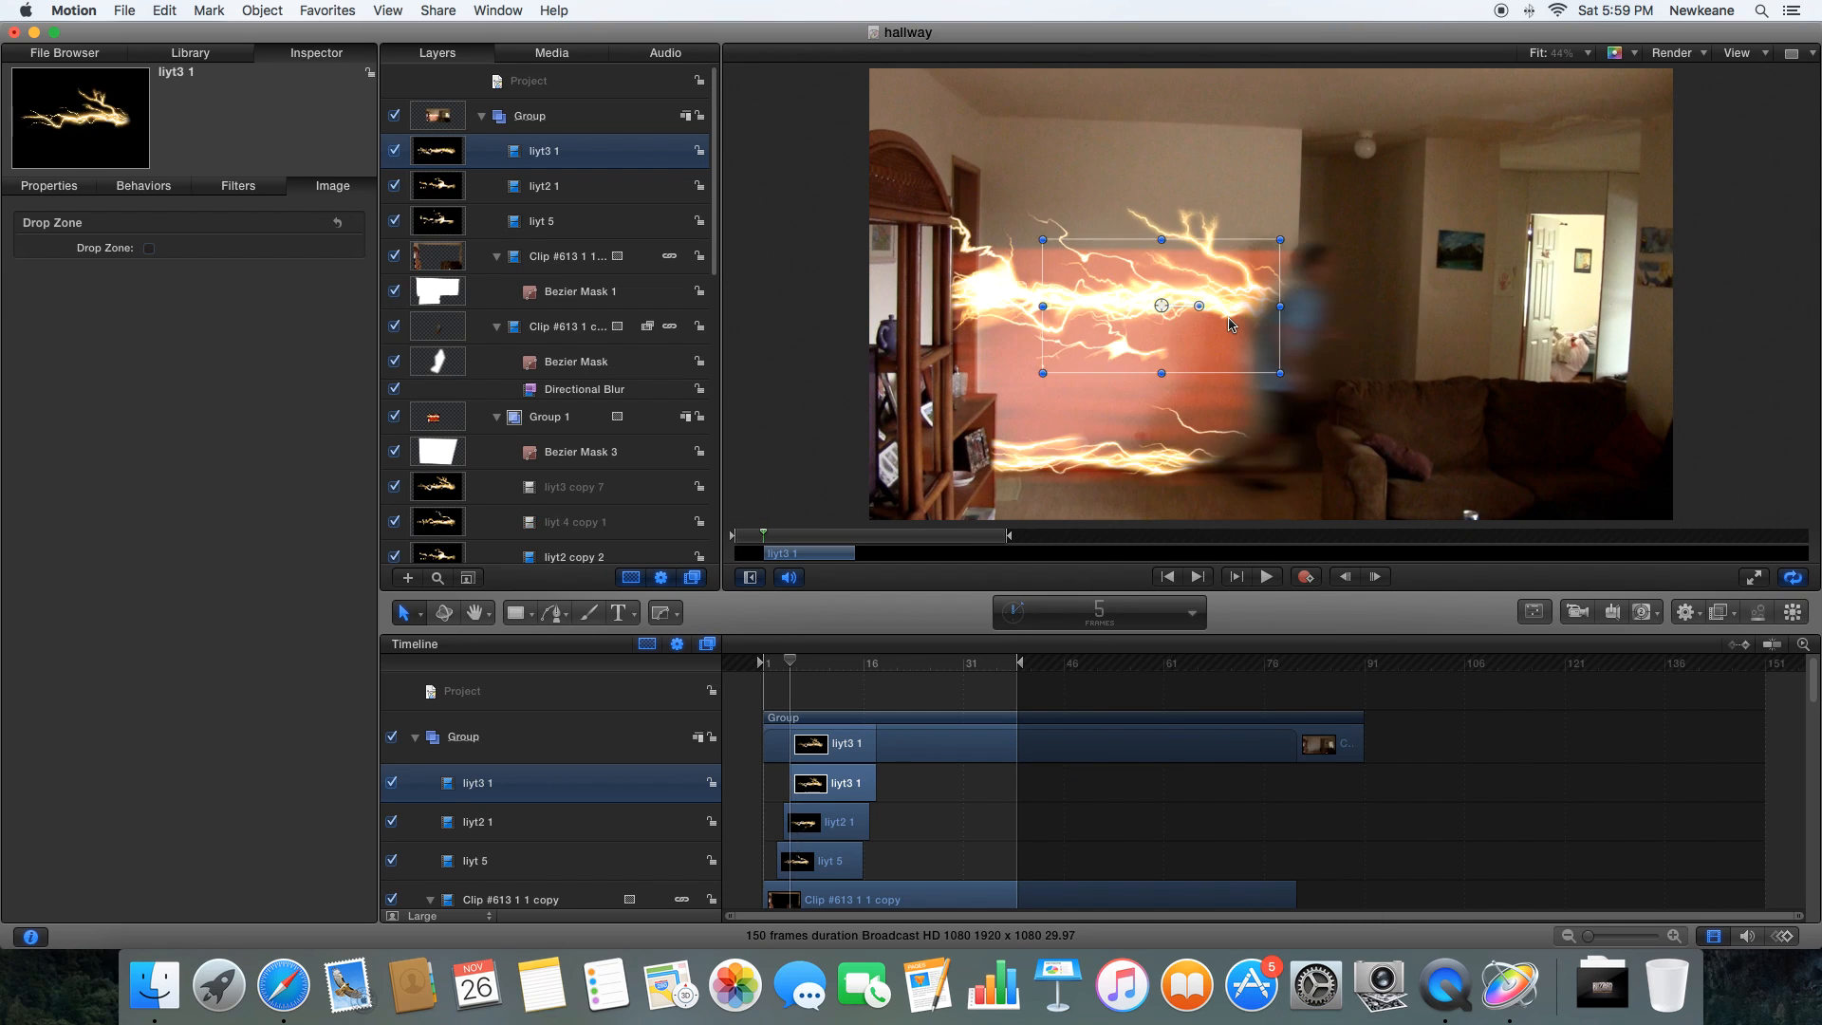
- Duplicate the liyt 5 lightning at frame 6 and place the copy behind the runner's body
{"action": "key", "text": "Right"}
{"action": "left_click", "coordinate": [832, 862]}
{"action": "key", "text": "super+c"}
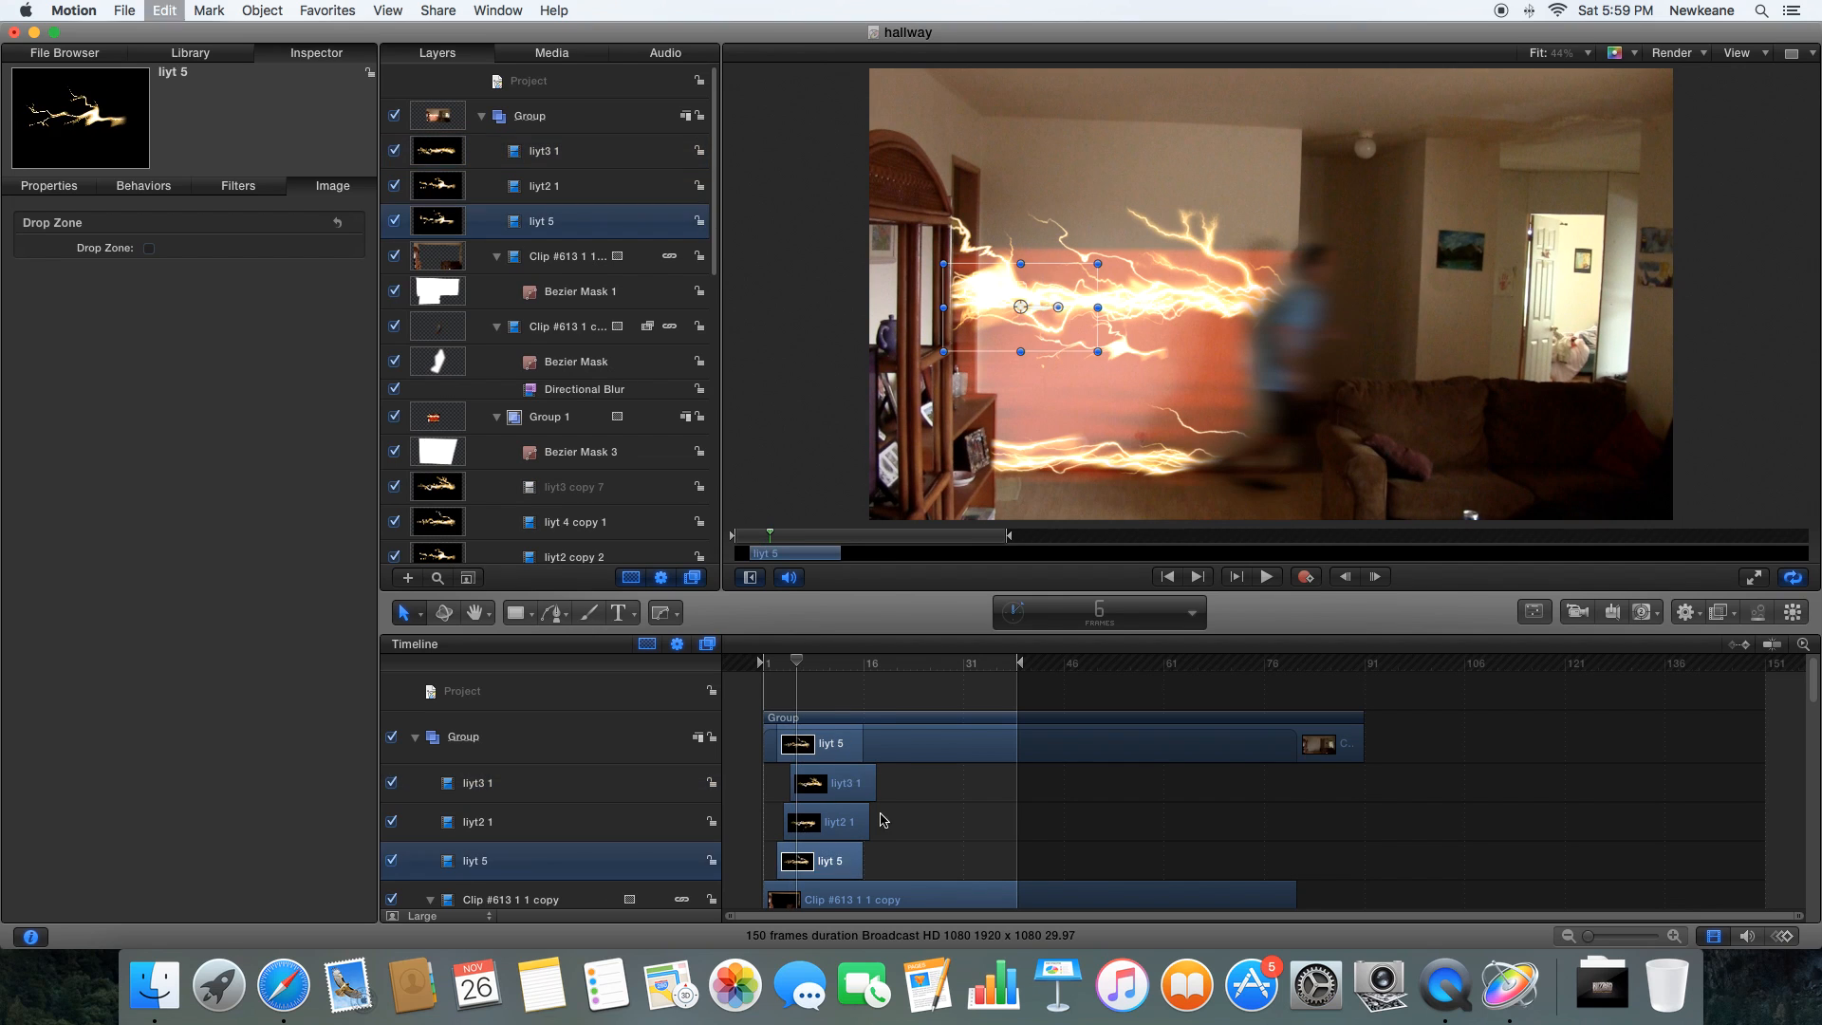
{"action": "key", "text": "super+v"}
{"action": "left_click_drag", "start_coordinate": [1069, 328], "coordinate": [1310, 362]}
- Duplicate the liyt2 1 lightning at frame 7 and place the copy over the runner at about X 268, Y -25
{"action": "key", "text": "Right"}
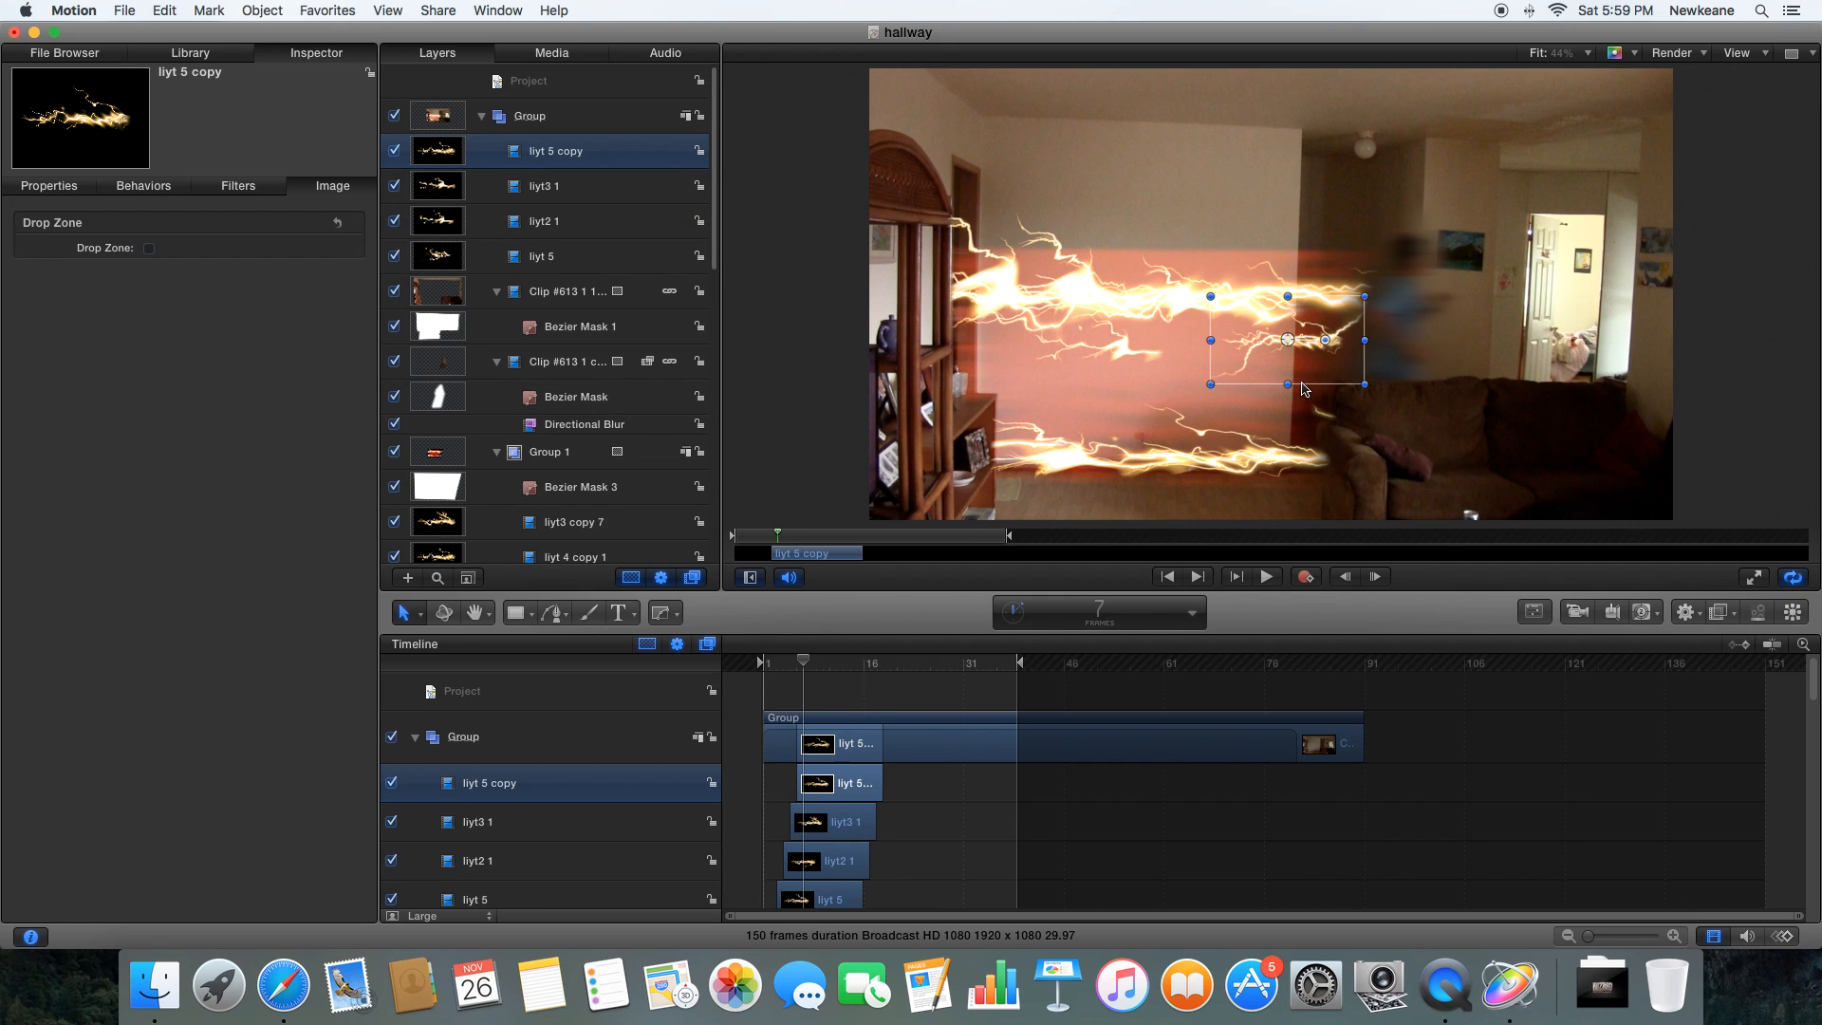
{"action": "left_click", "coordinate": [843, 862]}
{"action": "key", "text": "super+c"}
{"action": "key", "text": "super+v"}
{"action": "left_click_drag", "start_coordinate": [1170, 370], "coordinate": [1270, 373]}
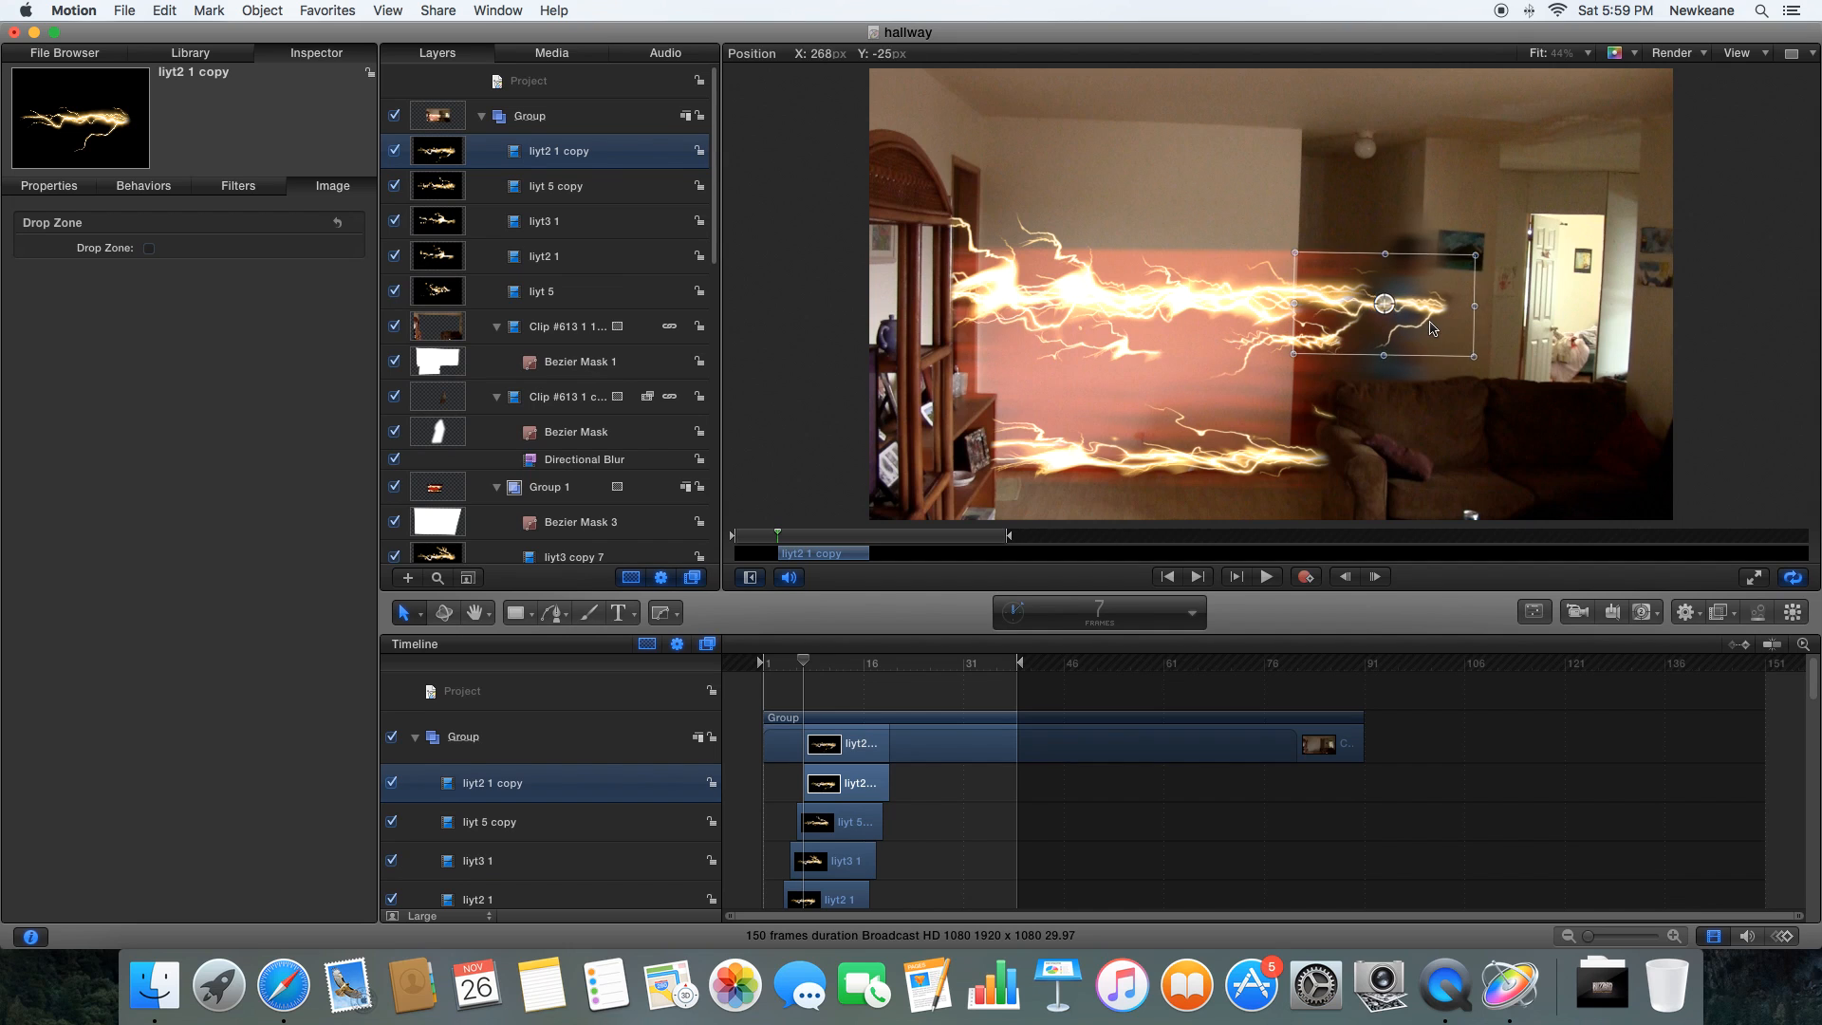
- Duplicate the liyt3 1 lightning at frame 8 and place the copy over the runner near the bright doorway
{"action": "key", "text": "Right"}
{"action": "left_click", "coordinate": [854, 861]}
{"action": "key", "text": "super+c"}
{"action": "key", "text": "super+v"}
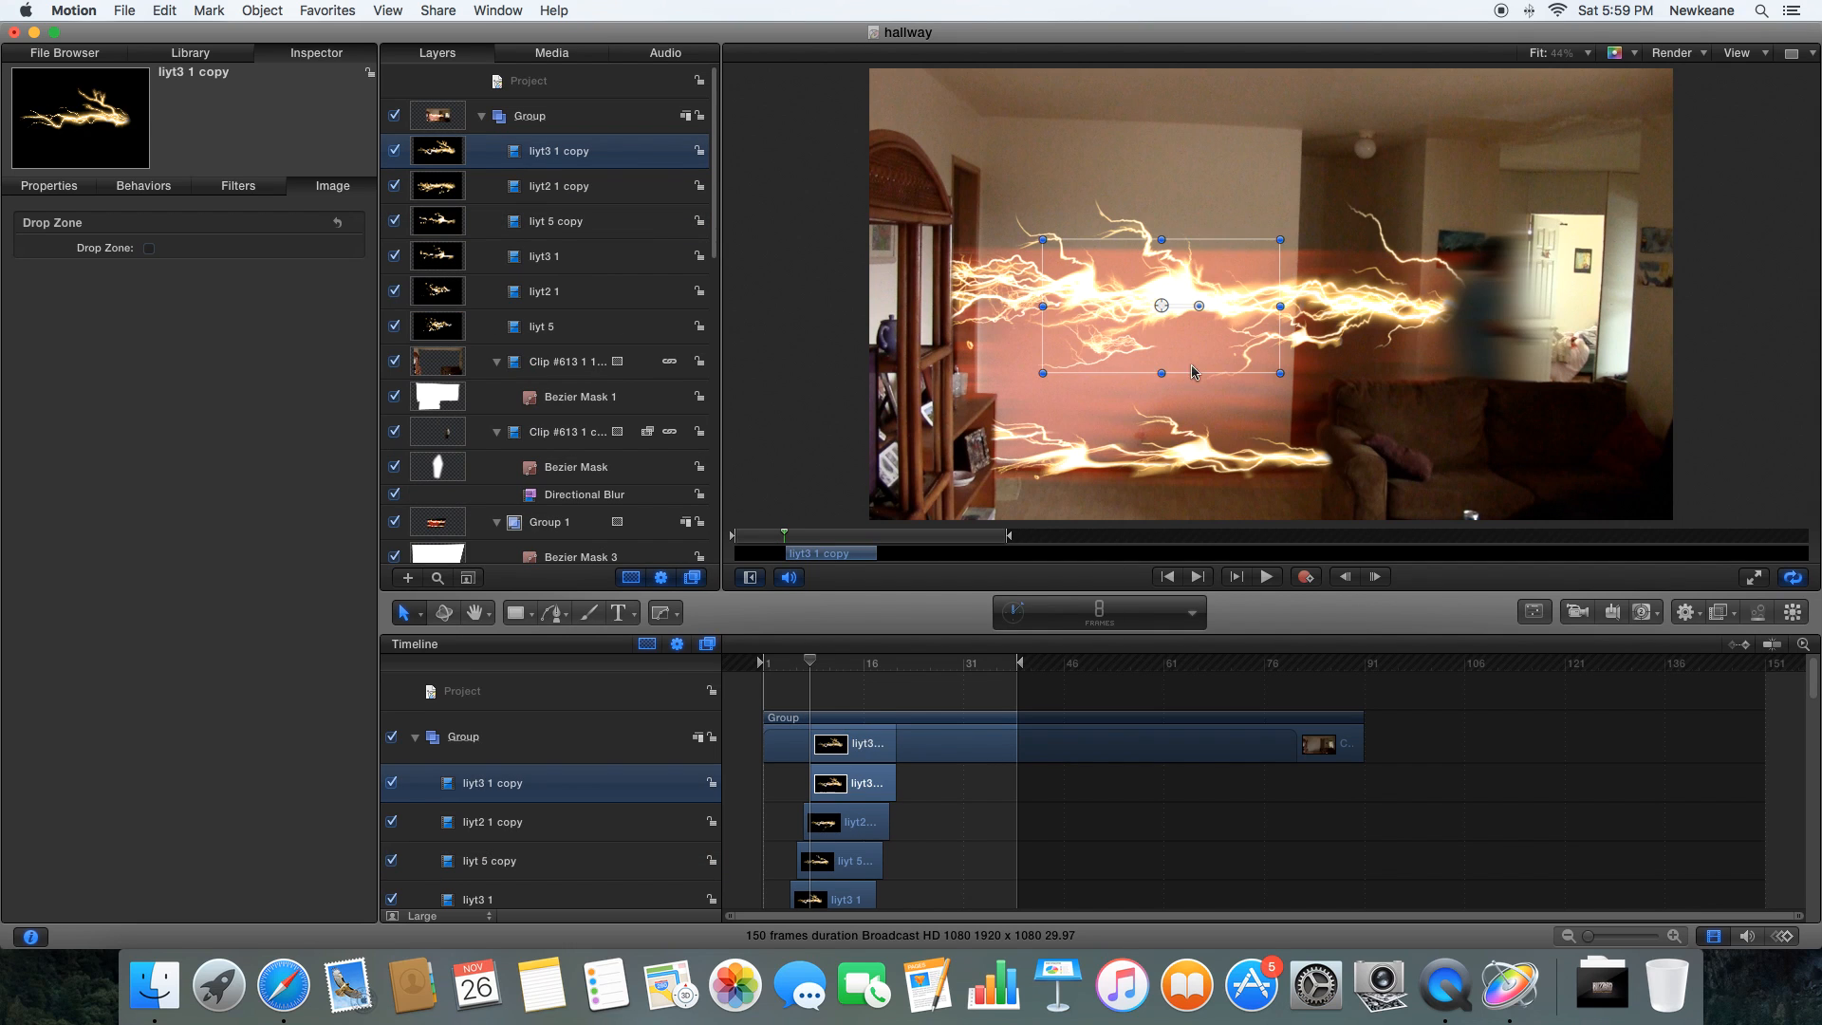
{"action": "left_click_drag", "start_coordinate": [1412, 379], "coordinate": [1509, 375]}
- Add another copy of the liyt 5 lightning at frame 9 and play back the lightning trail
{"action": "key", "text": "Right"}
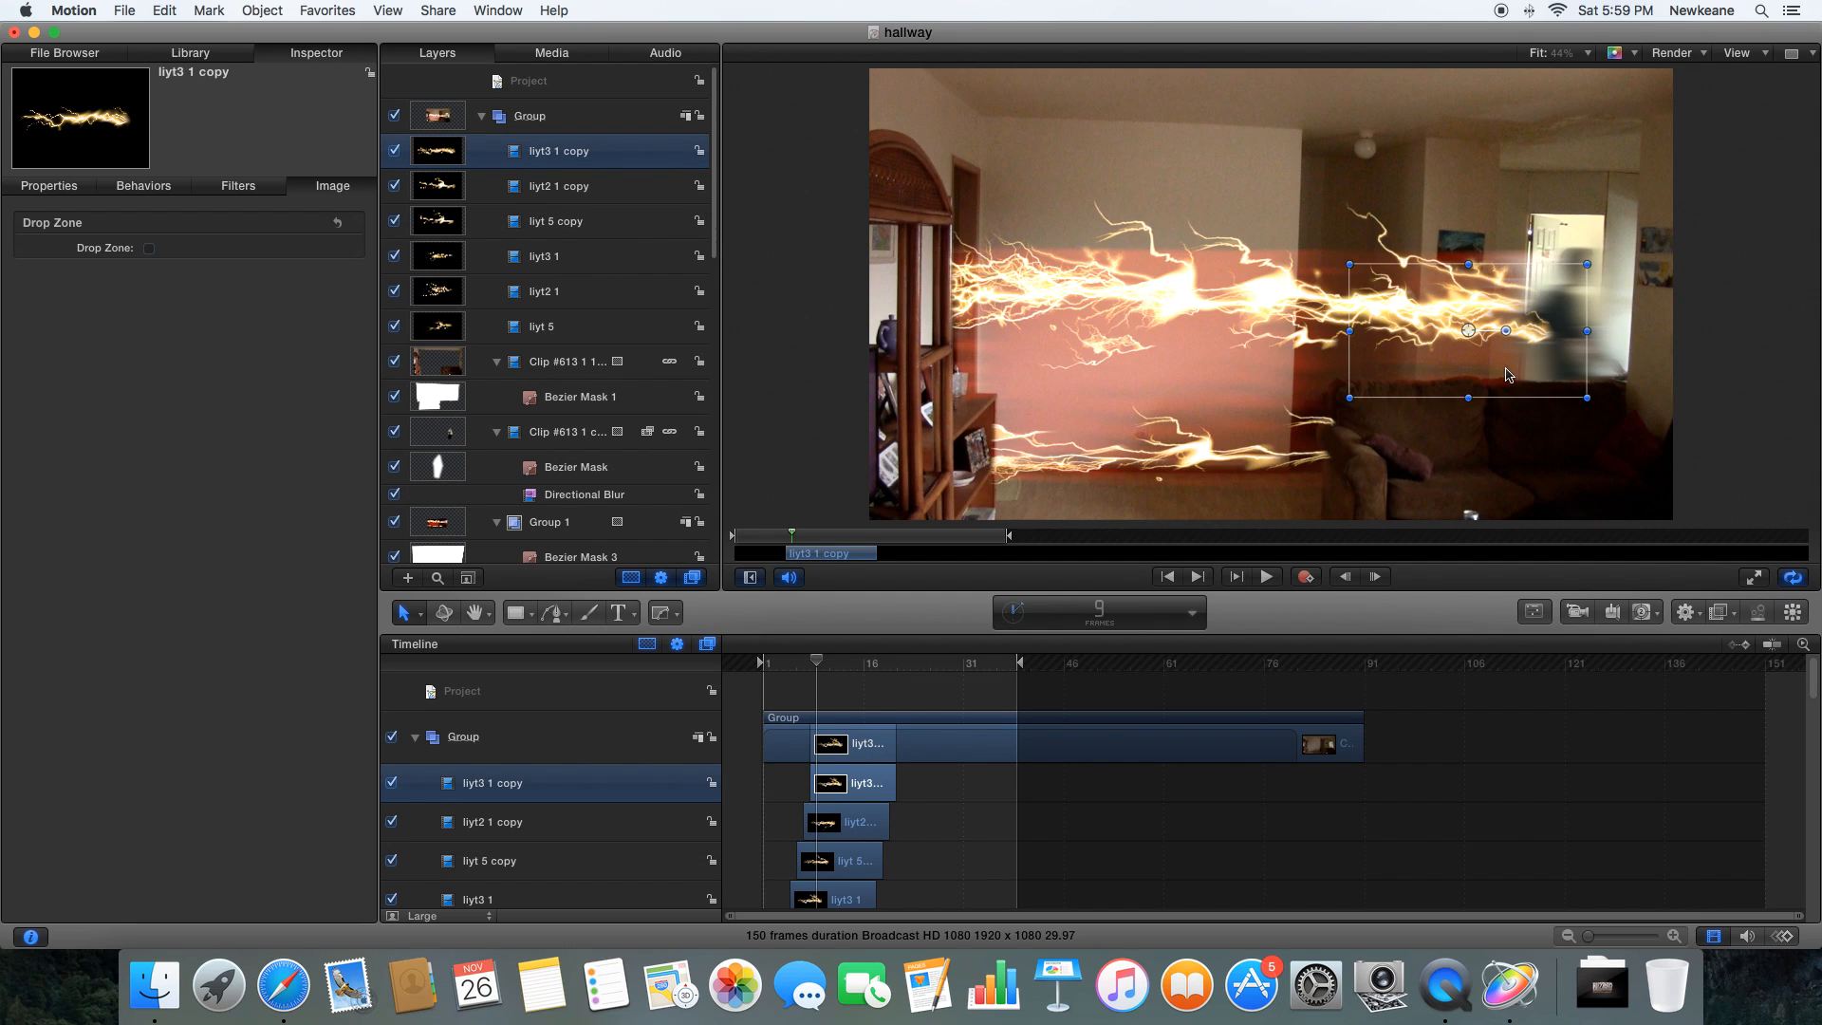
{"action": "left_click", "coordinate": [849, 852]}
{"action": "key", "text": "super+c"}
{"action": "key", "text": "super+v"}
{"action": "key", "text": "space"}
{"action": "left_click", "coordinate": [1504, 759]}
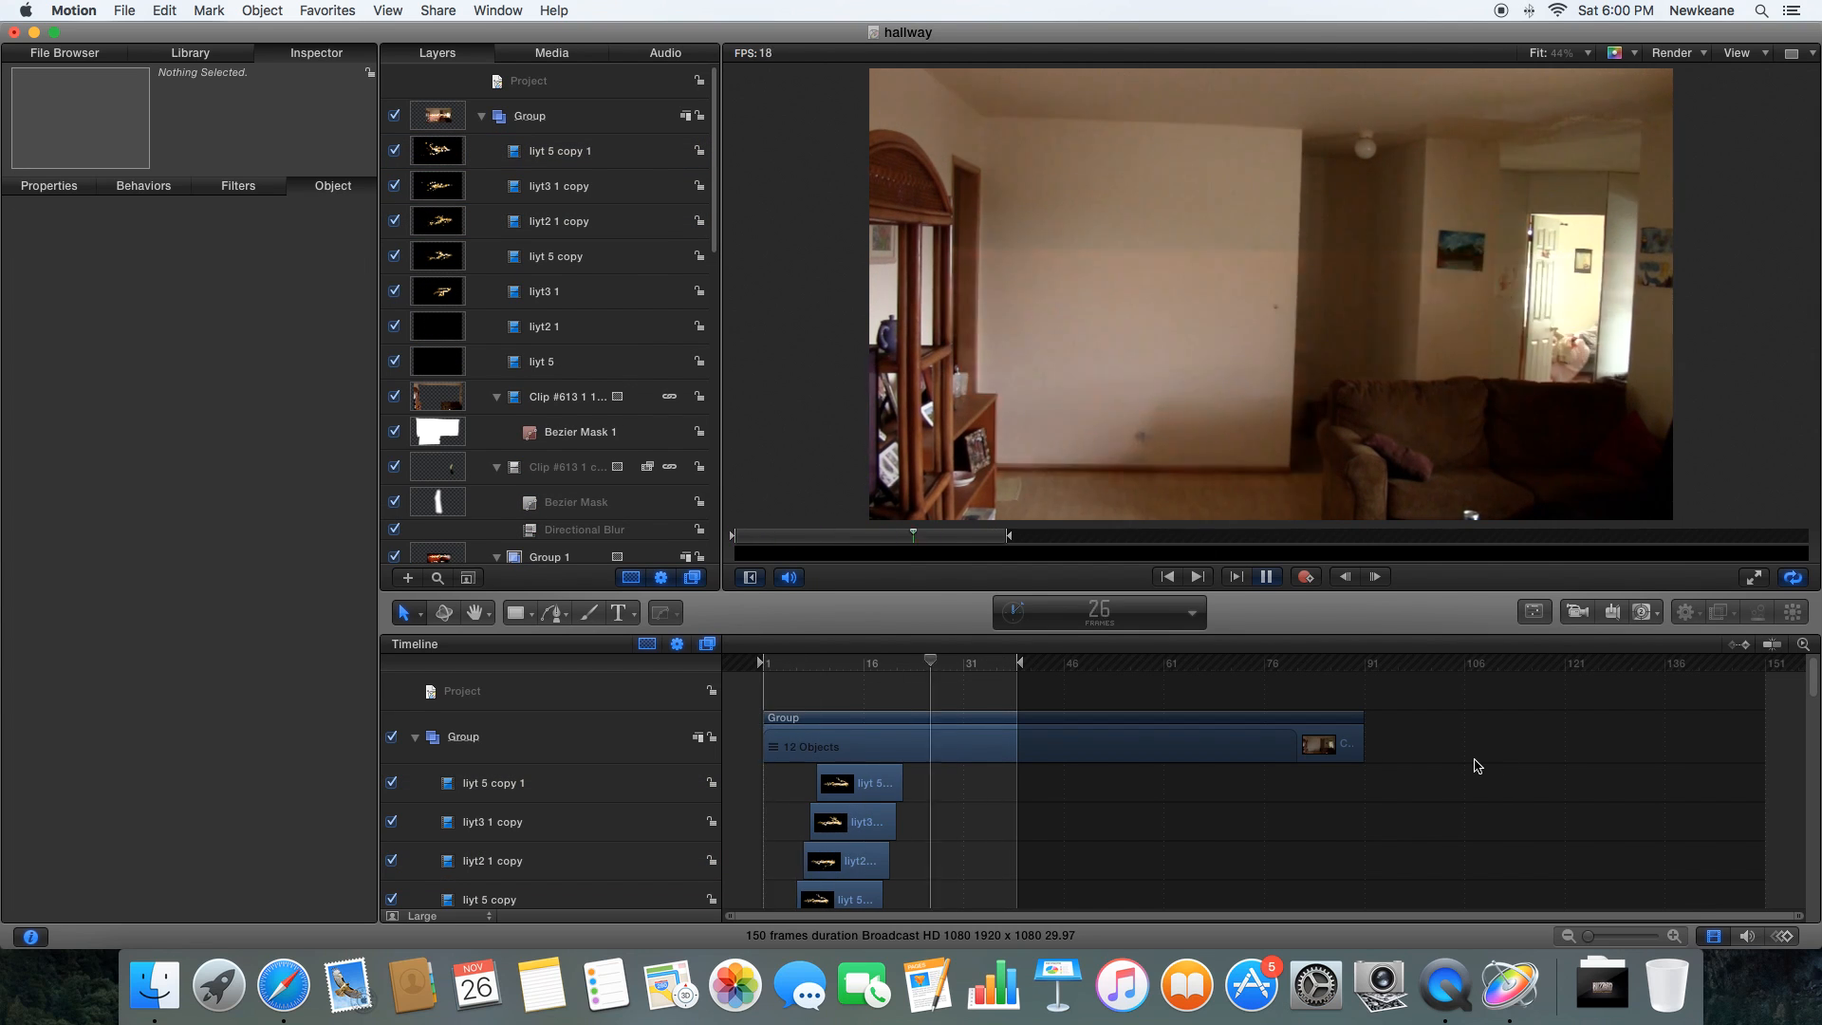
- Add a Lens Flare generator to the main group at frame 3 and scale it to 200%
{"action": "left_click_drag", "start_coordinate": [979, 664], "coordinate": [777, 669]}
{"action": "left_click", "coordinate": [549, 737]}
{"action": "left_click", "coordinate": [1652, 617]}
{"action": "left_click", "coordinate": [1509, 659]}
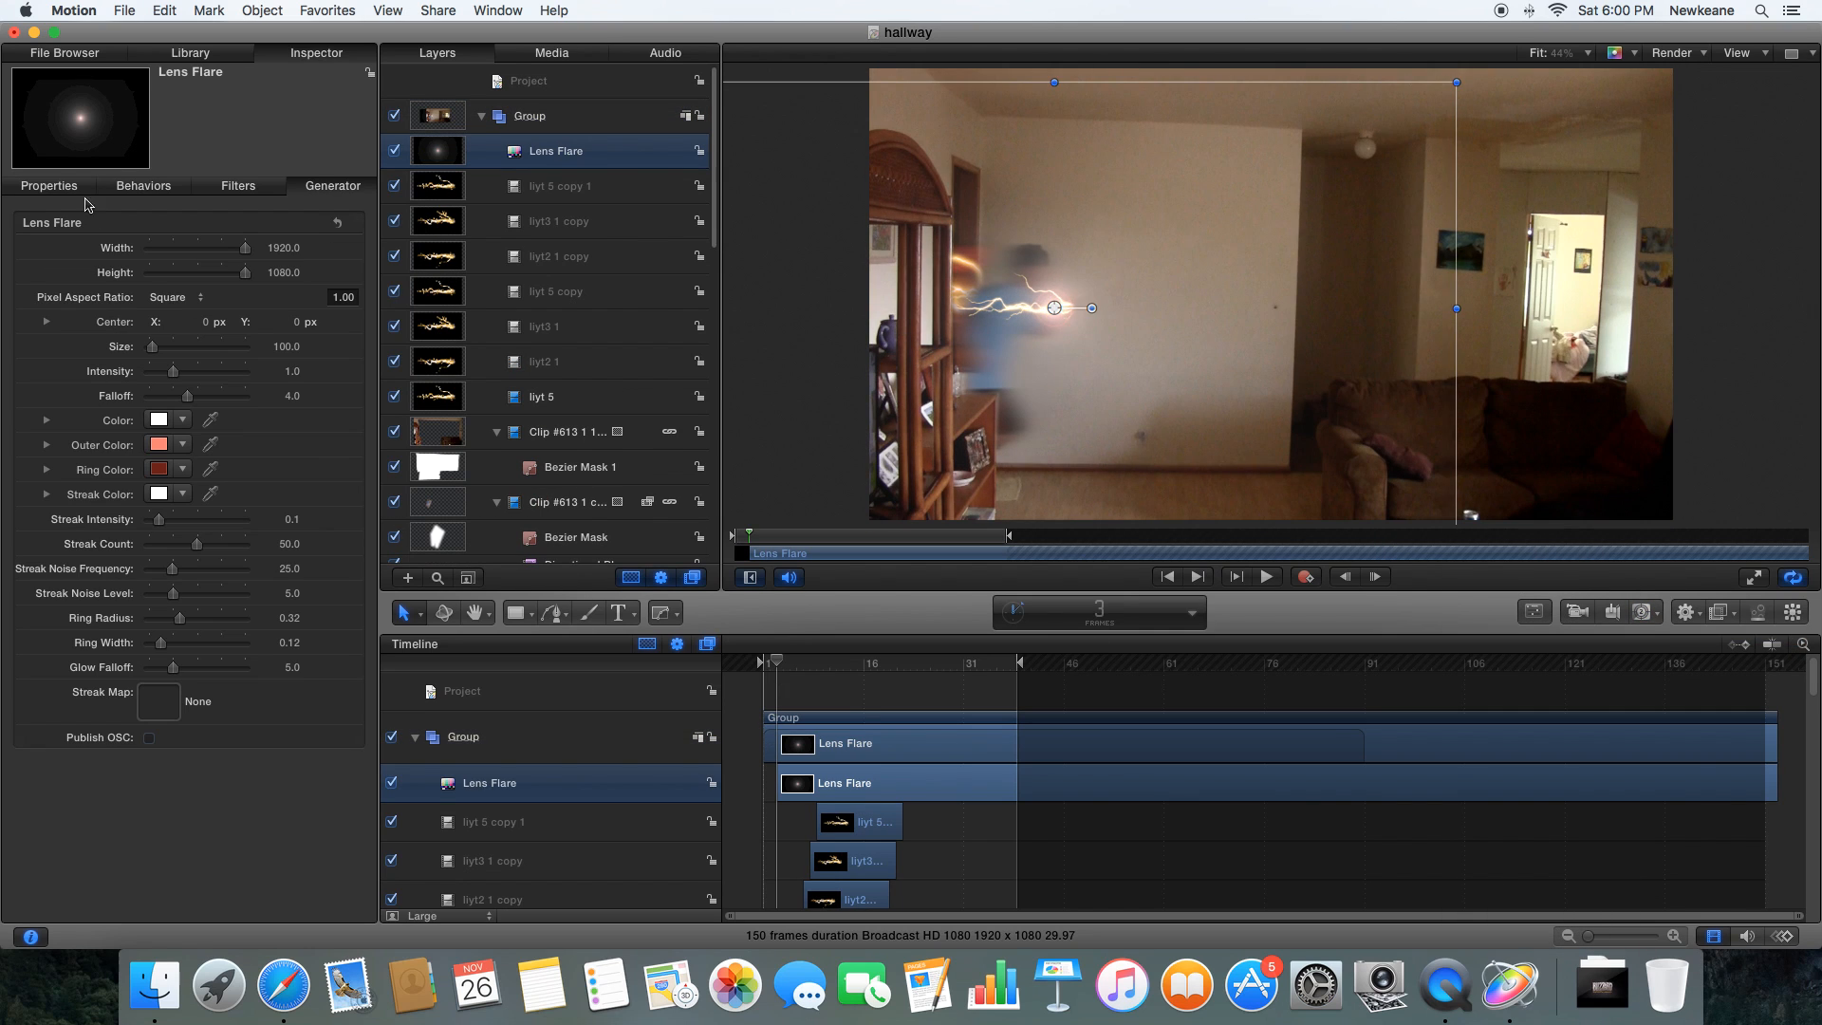
{"action": "left_click", "coordinate": [48, 187]}
{"action": "left_click_drag", "start_coordinate": [181, 297], "coordinate": [195, 297]}
- Make the lens flare orange with size 536, intensity 0.94 and falloff 2.56, and zero its streak intensity, ring radius, ring width and glow falloff
{"action": "left_click", "coordinate": [332, 186]}
{"action": "mouse_move", "coordinate": [173, 372]}
{"action": "left_mouse_down"}
{"action": "mouse_move", "coordinate": [175, 348]}
{"action": "mouse_move", "coordinate": [181, 396]}
{"action": "mouse_move", "coordinate": [166, 349]}
{"action": "left_mouse_up"}
{"action": "left_click", "coordinate": [183, 420]}
{"action": "left_click", "coordinate": [218, 452]}
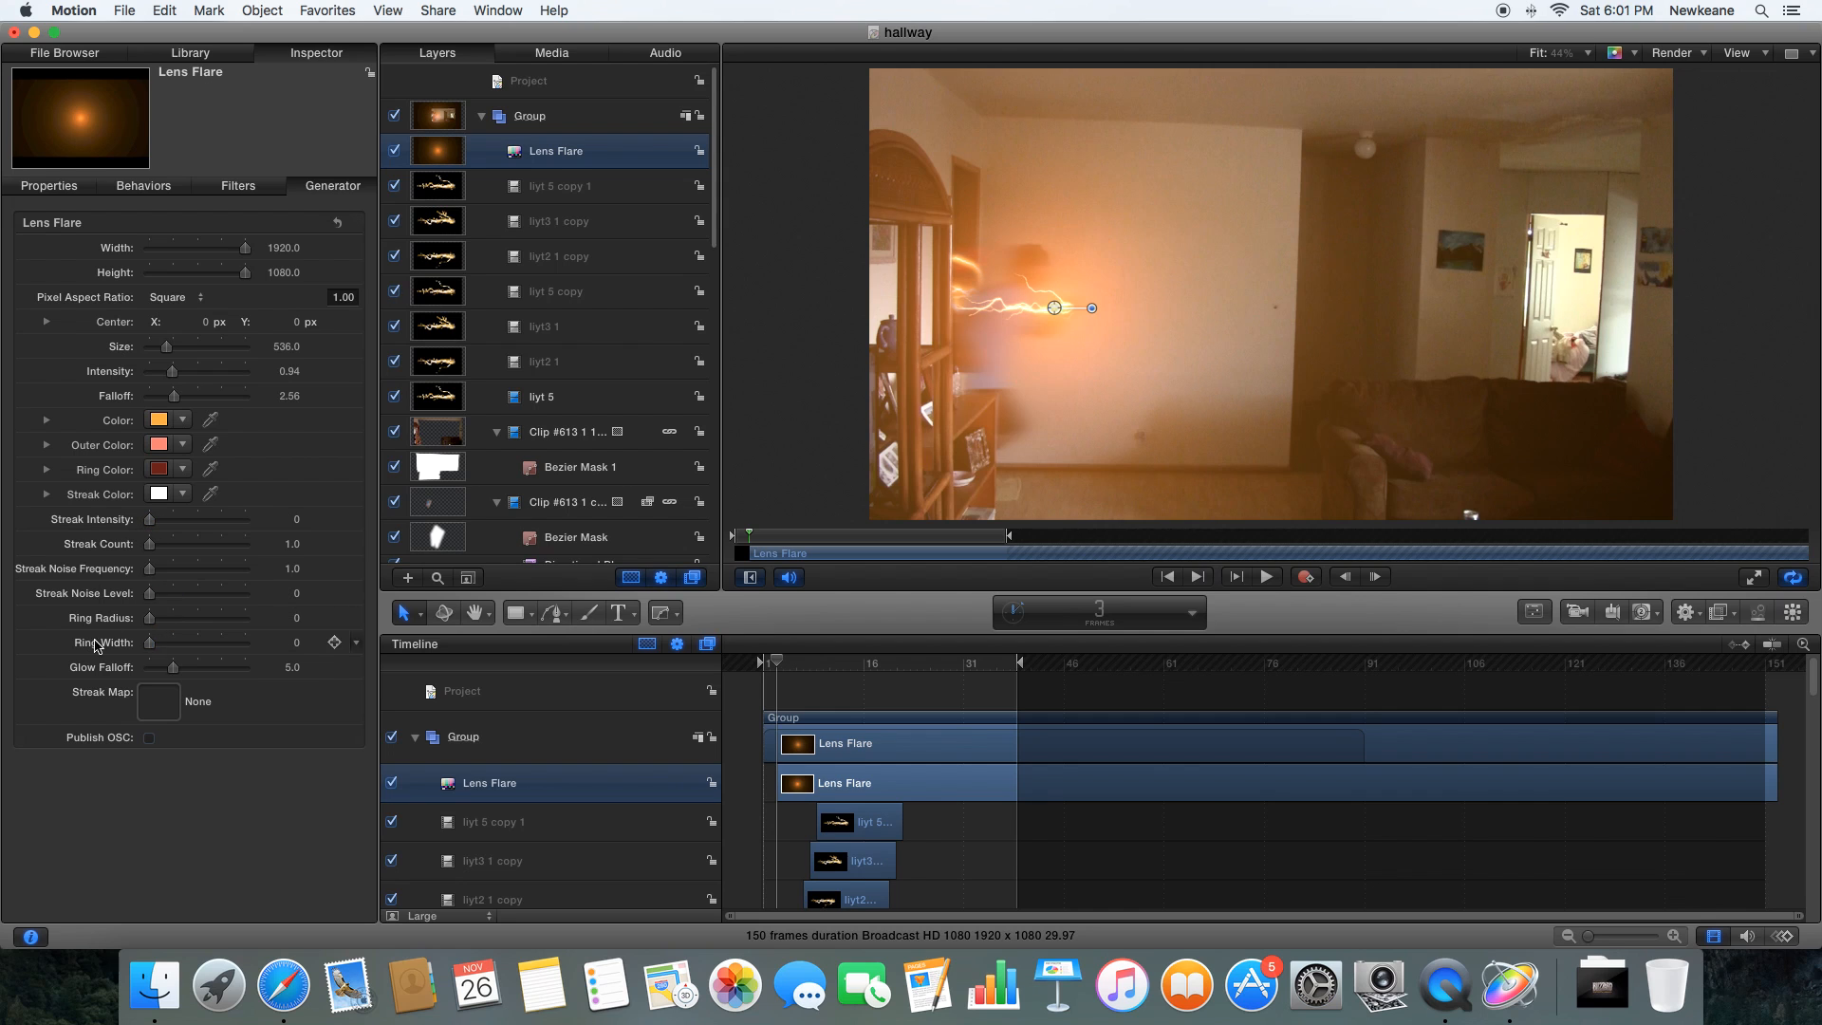
{"action": "left_click_drag", "start_coordinate": [173, 667], "coordinate": [149, 670]}
- Record position keyframes that move the lens flare along with the runner, frame by frame, across to the doorway
{"action": "left_click", "coordinate": [1307, 577]}
{"action": "key", "text": "Right"}
{"action": "key", "text": "Right"}
{"action": "key", "text": "Right"}
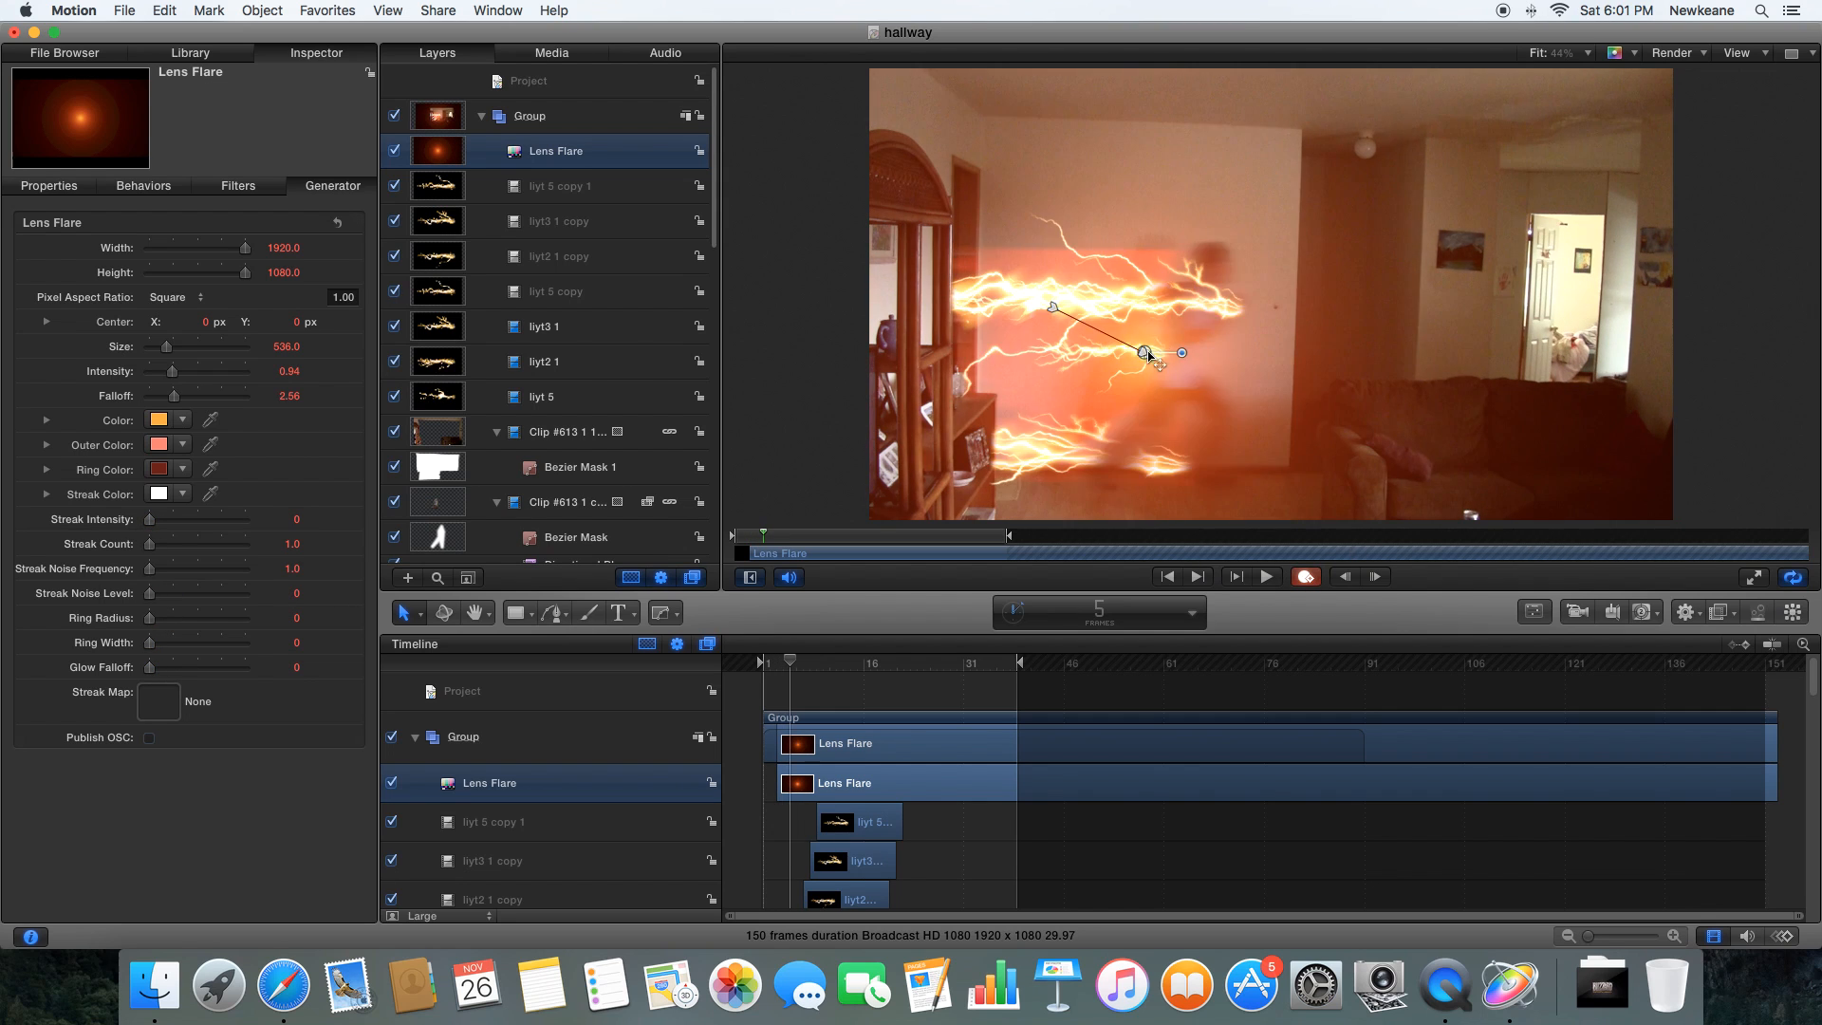
{"action": "key", "text": "Right"}
{"action": "left_click_drag", "start_coordinate": [1348, 383], "coordinate": [1635, 374]}
{"action": "key", "text": "Right"}
{"action": "key", "text": "Right"}
{"action": "key", "text": "Right"}
{"action": "key", "text": "Right"}
{"action": "key", "text": "Right"}
{"action": "key", "text": "Right"}
{"action": "key", "text": "Right"}
{"action": "key", "text": "Right"}
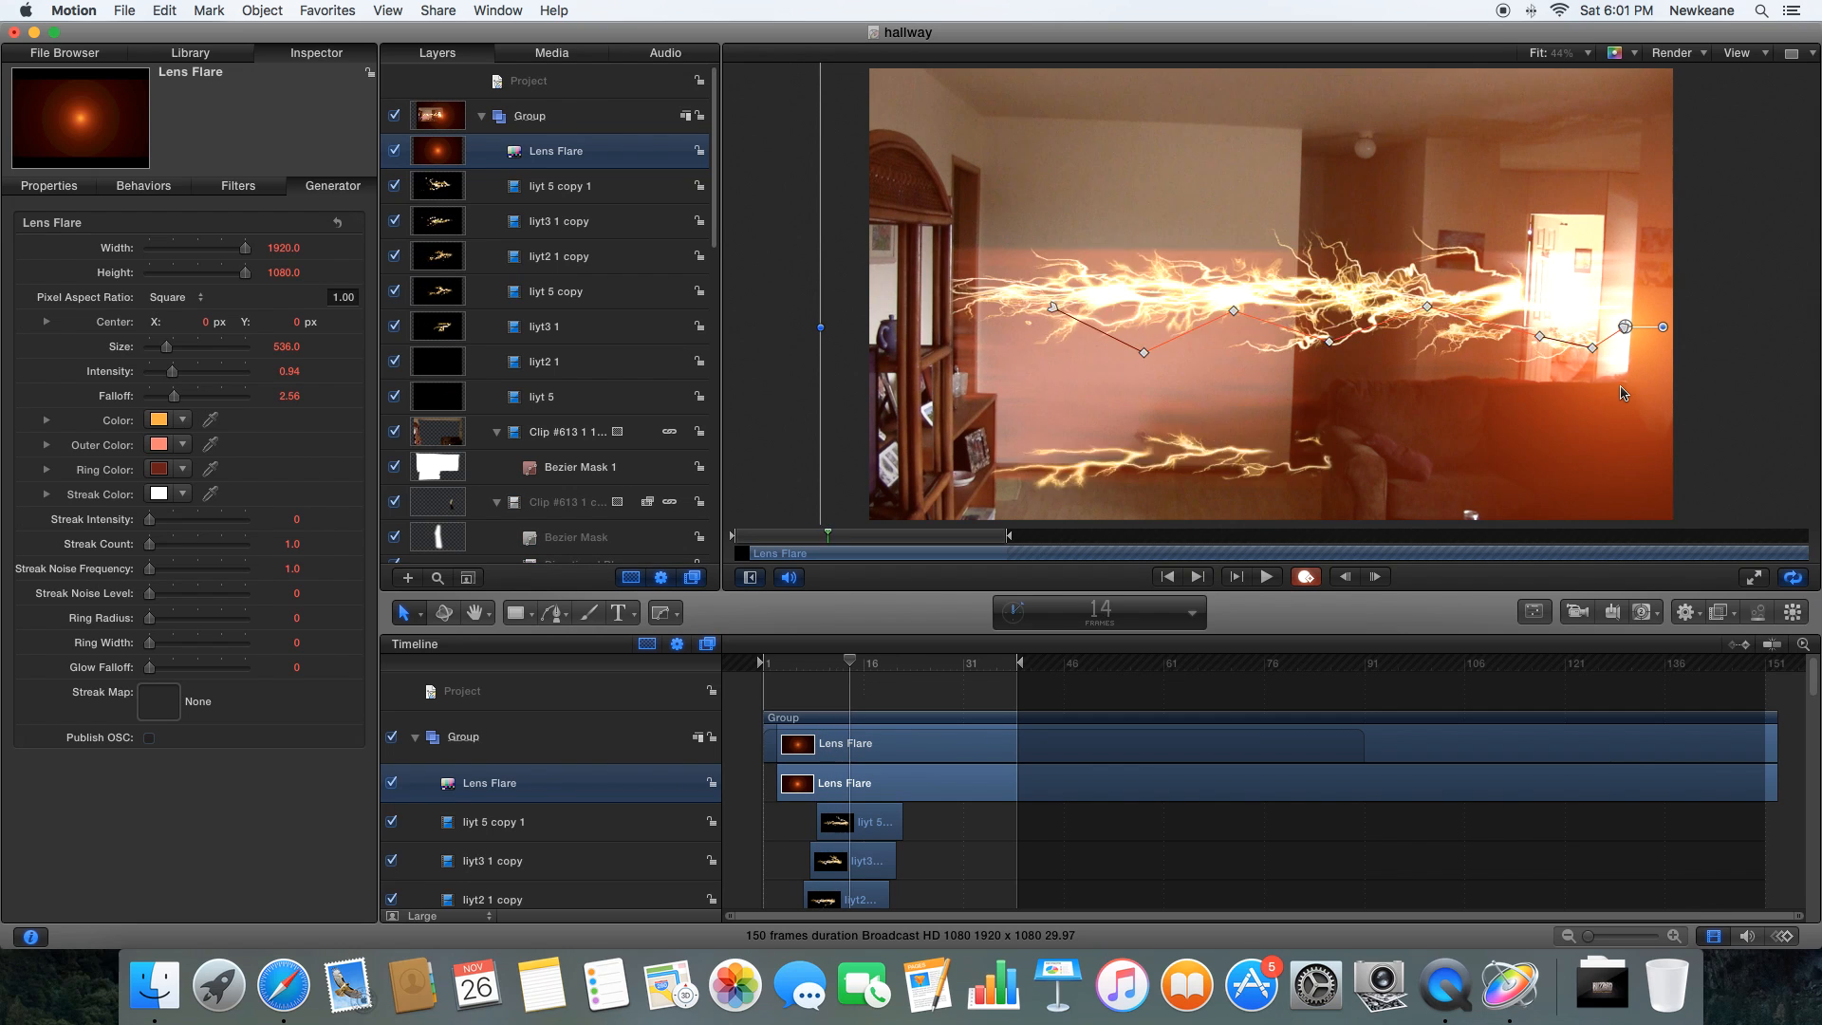
- Keyframe the lens flare's intensity to 0 near the end of its path, stop recording, and play back from frame 1
{"action": "key", "text": "Left"}
{"action": "key", "text": "Left"}
{"action": "key", "text": "Left"}
{"action": "key", "text": "Left"}
{"action": "key", "text": "Left"}
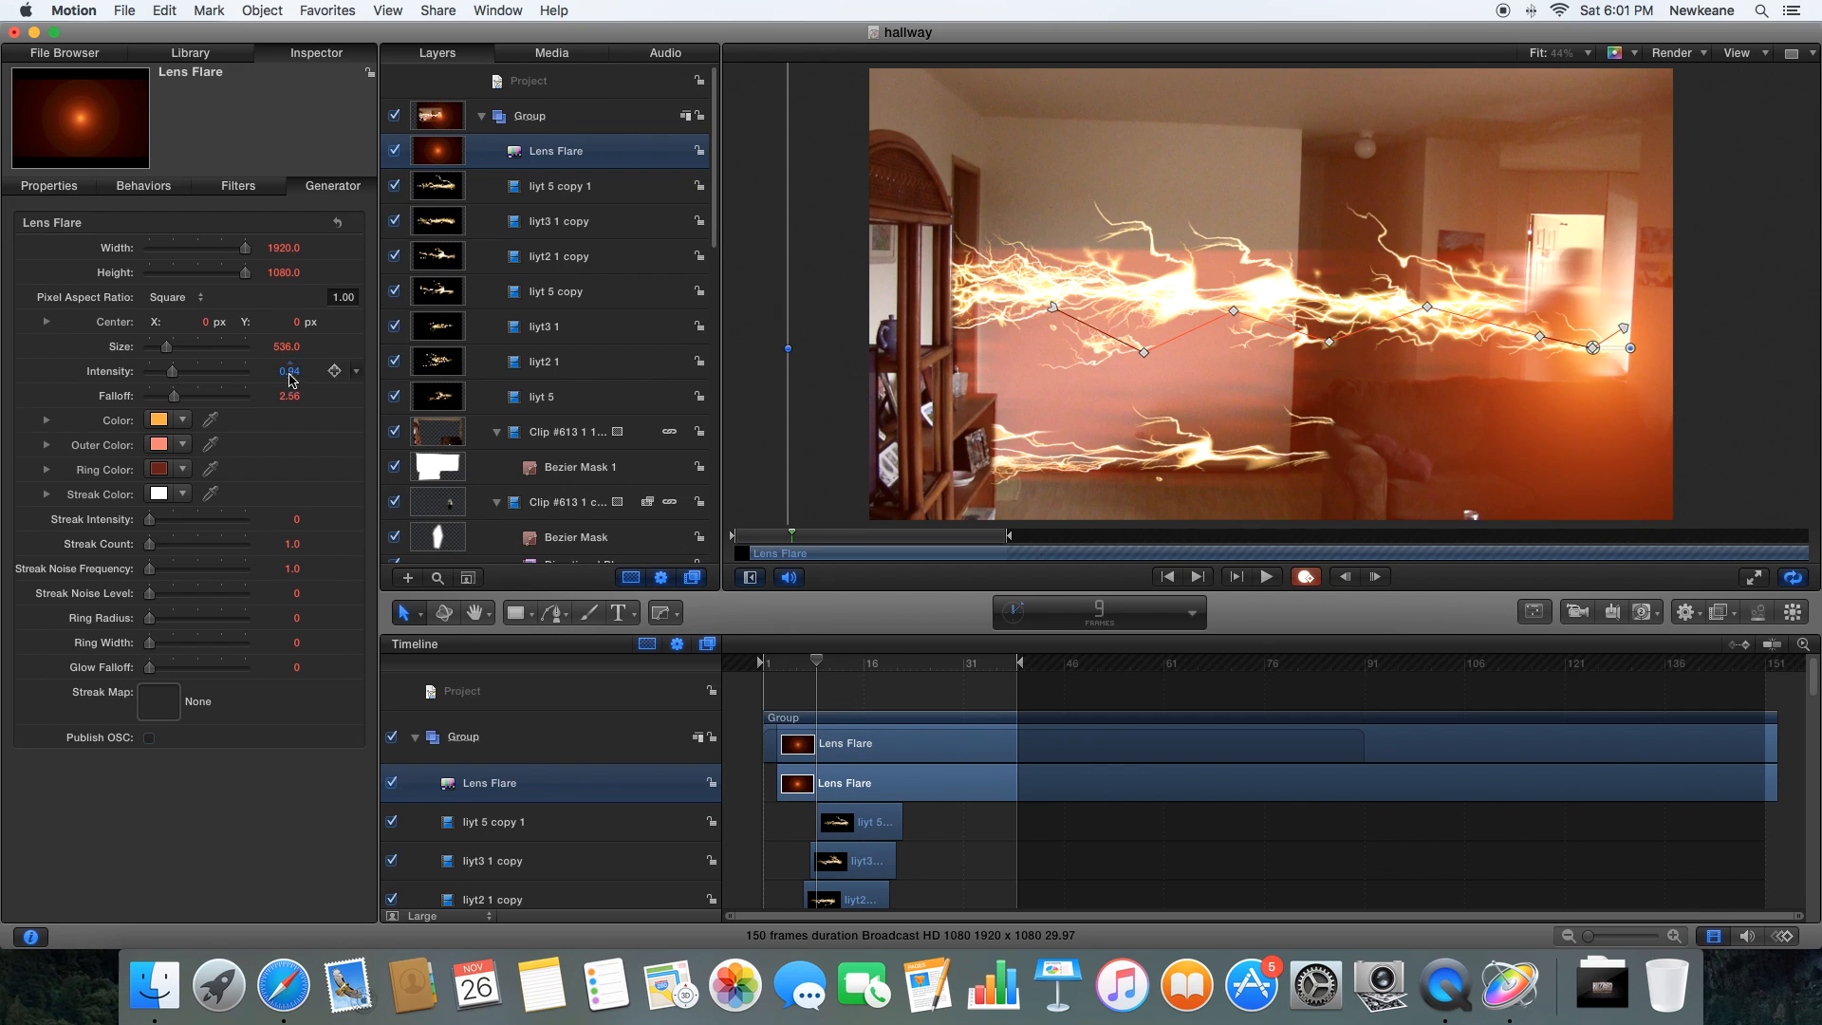
{"action": "key", "text": "Right"}
{"action": "key", "text": "Right"}
{"action": "key", "text": "Right"}
{"action": "key", "text": "Right"}
{"action": "left_click_drag", "start_coordinate": [171, 371], "coordinate": [110, 374]}
{"action": "key", "text": "super+shift+a"}
{"action": "left_click", "coordinate": [1305, 575]}
{"action": "left_click_drag", "start_coordinate": [843, 665], "coordinate": [764, 668]}
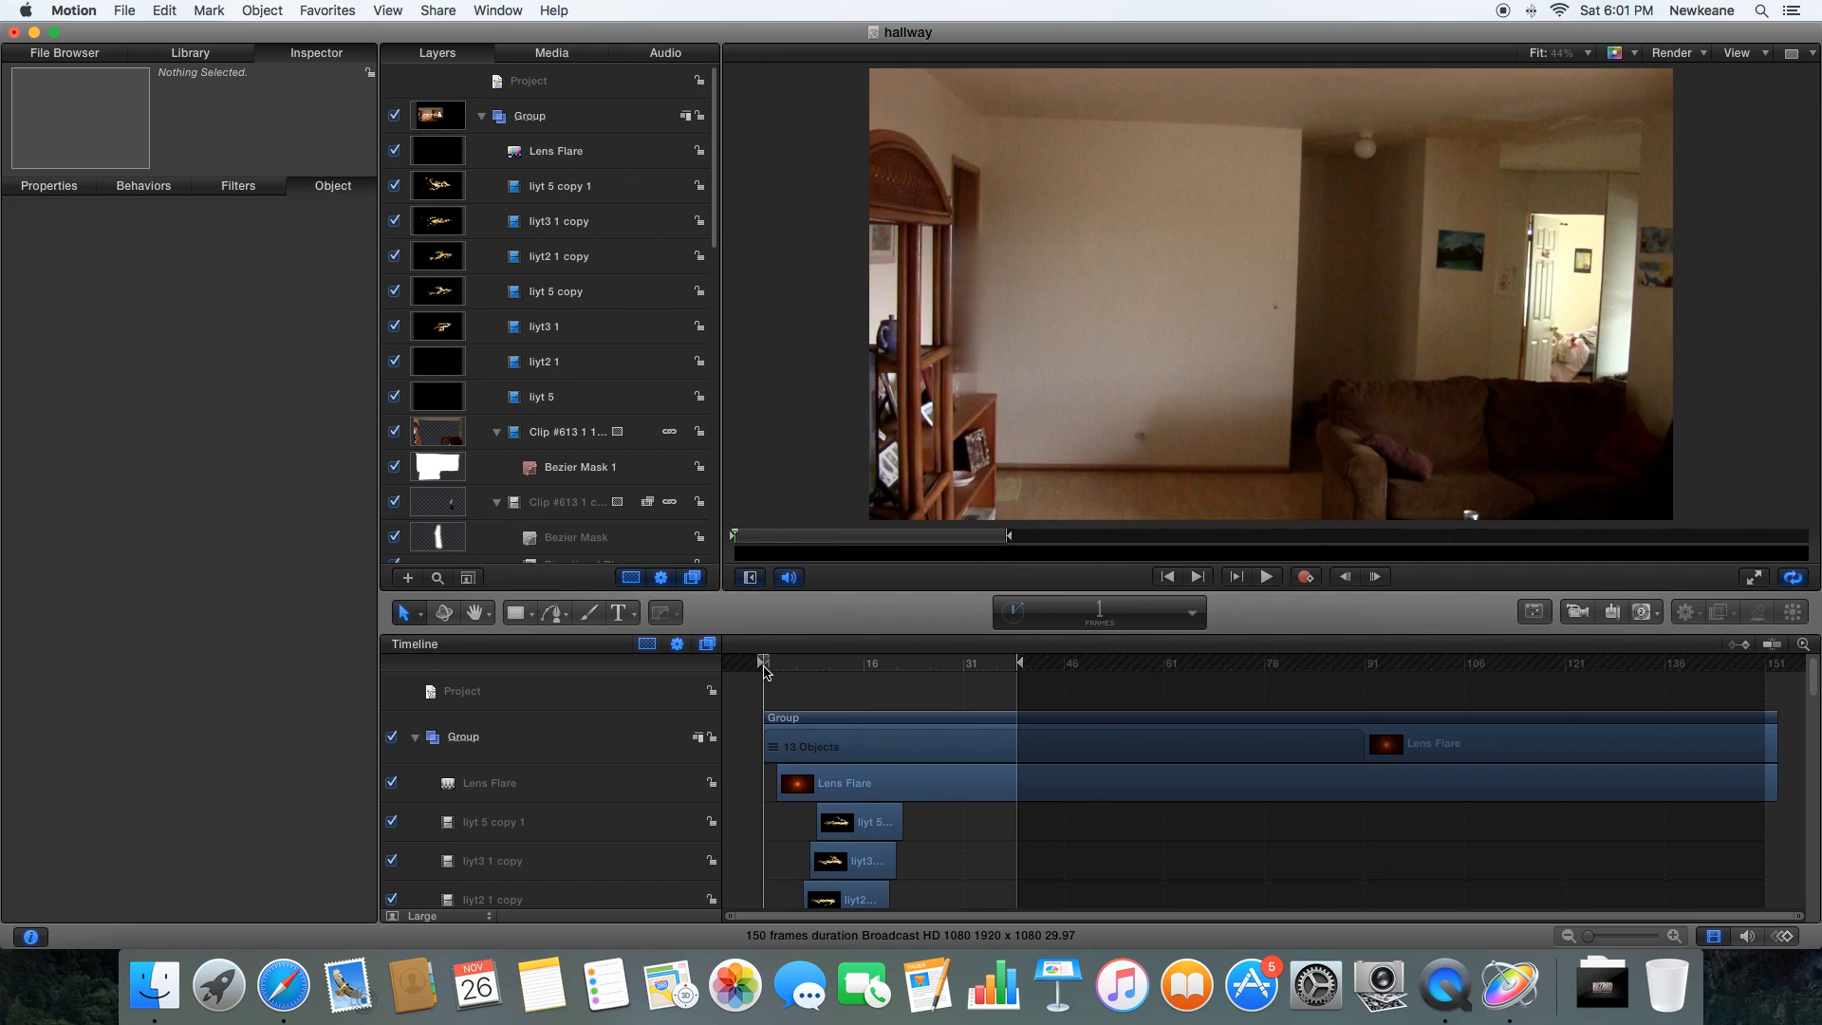
{"action": "key", "text": "space"}
- Split the lens flare at frame 10, delete the part after it, and play back the result
{"action": "mouse_move", "coordinate": [802, 668]}
{"action": "left_mouse_down"}
{"action": "mouse_move", "coordinate": [852, 675]}
{"action": "mouse_move", "coordinate": [817, 678]}
{"action": "left_mouse_up"}
{"action": "key", "text": "Right"}
{"action": "left_click", "coordinate": [863, 790]}
{"action": "left_click", "coordinate": [167, 10]}
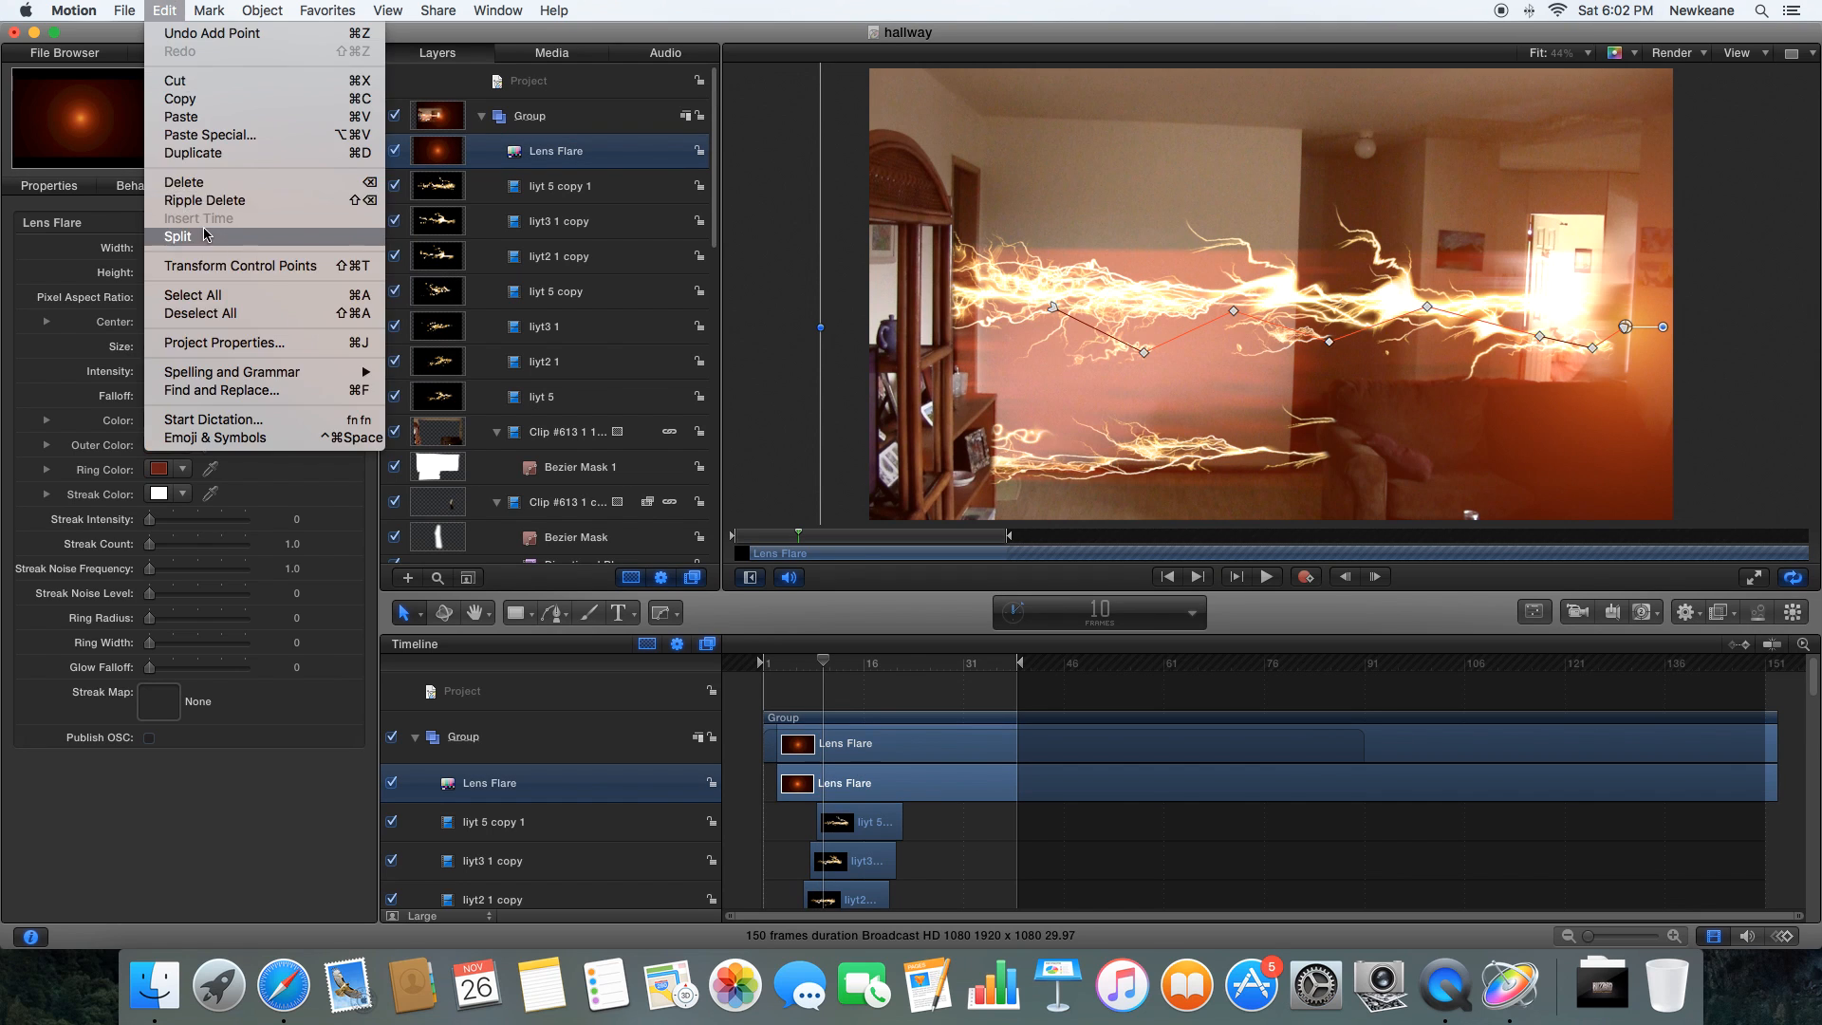
{"action": "left_click", "coordinate": [207, 236]}
{"action": "key", "text": "Delete"}
{"action": "left_click", "coordinate": [772, 676]}
{"action": "key", "text": "space"}
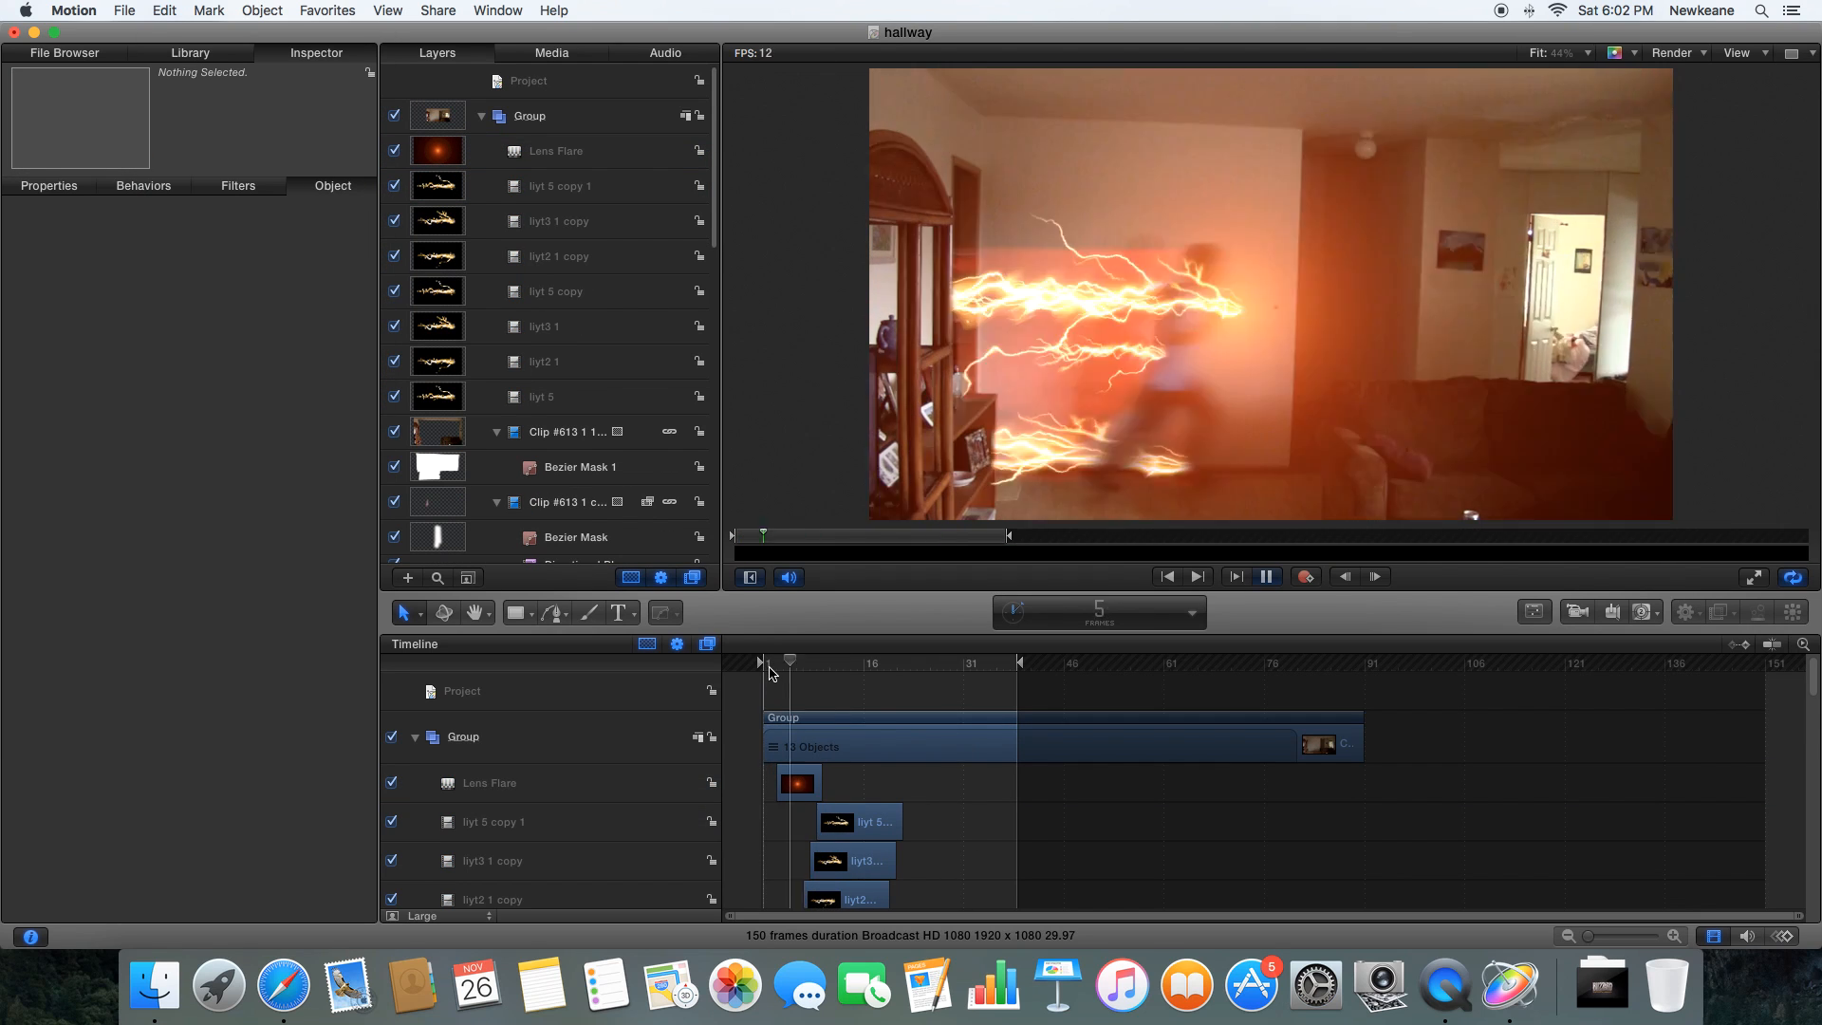
{"action": "key", "text": "space"}
- Set the lens flare's glow falloff to 9 and lower its intensity
{"action": "left_click", "coordinate": [804, 786]}
{"action": "left_click_drag", "start_coordinate": [149, 667], "coordinate": [192, 676]}
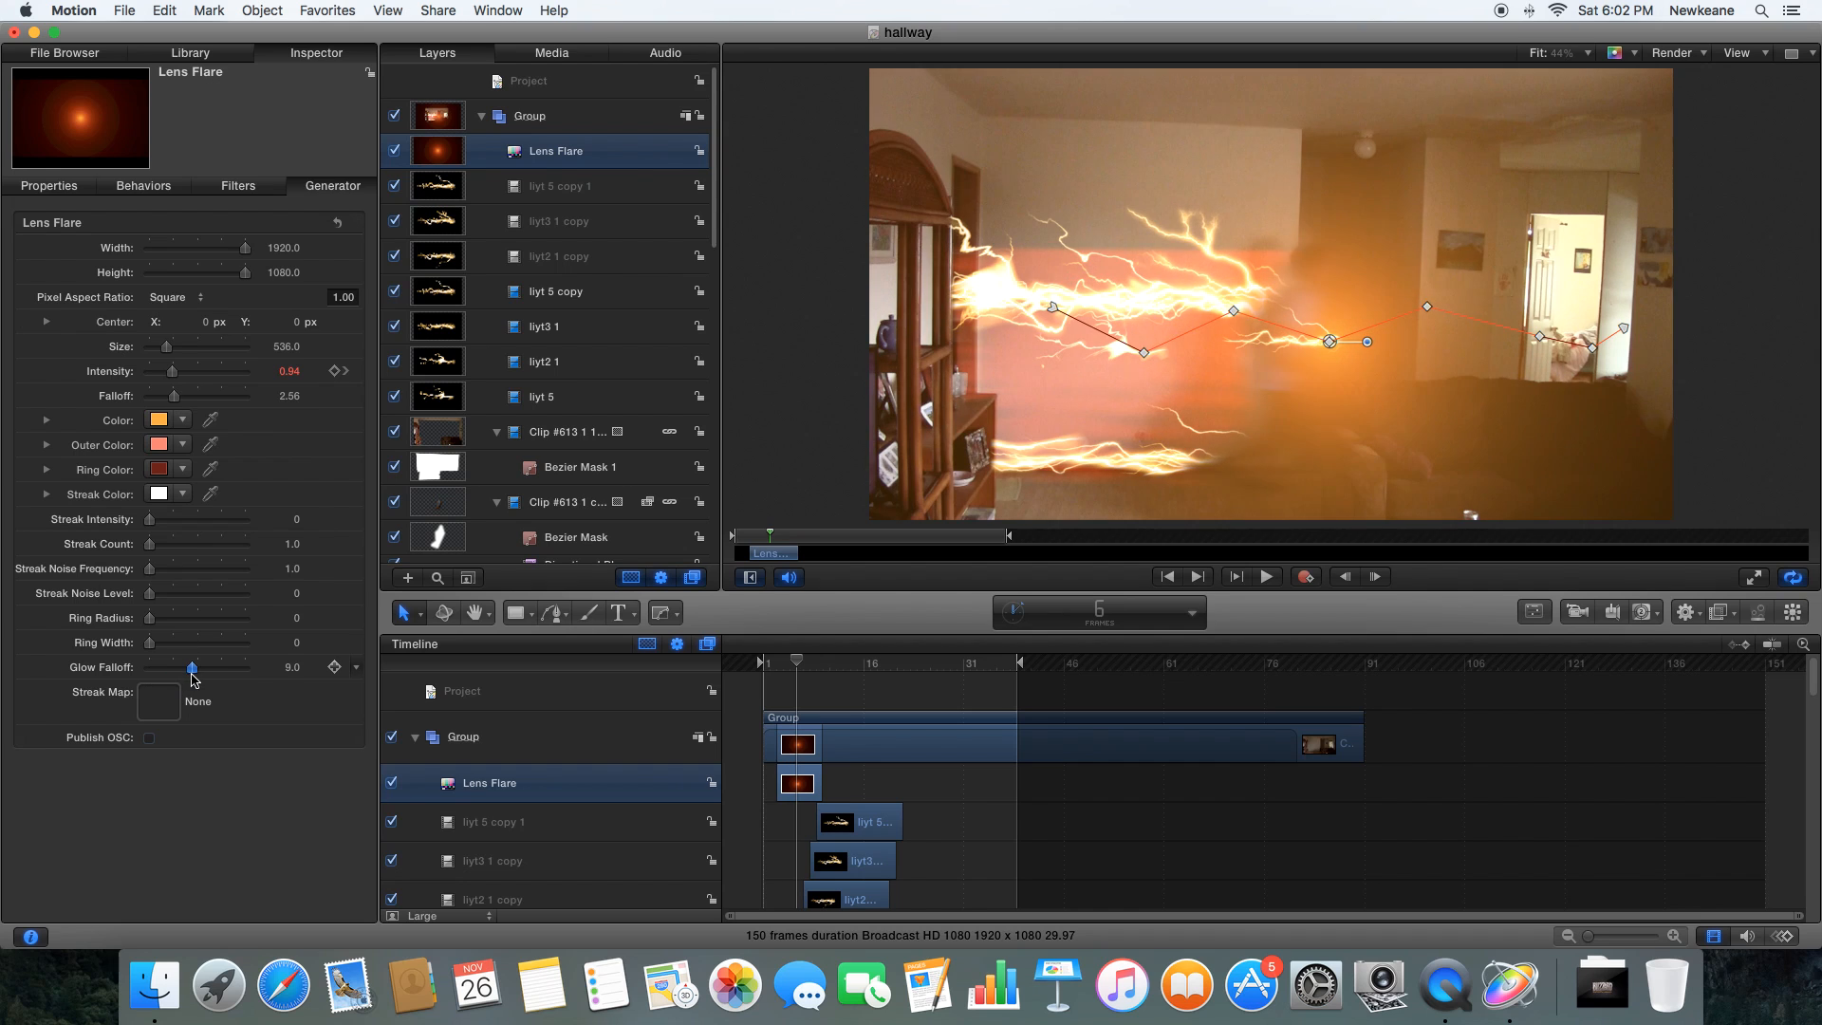
{"action": "left_click_drag", "start_coordinate": [172, 372], "coordinate": [161, 376]}
{"action": "key", "text": "Right"}
{"action": "key", "text": "Right"}
{"action": "key", "text": "Right"}
- Reduce the lens flare's opacity and play back the animation from frame 1
{"action": "left_click", "coordinate": [49, 186]}
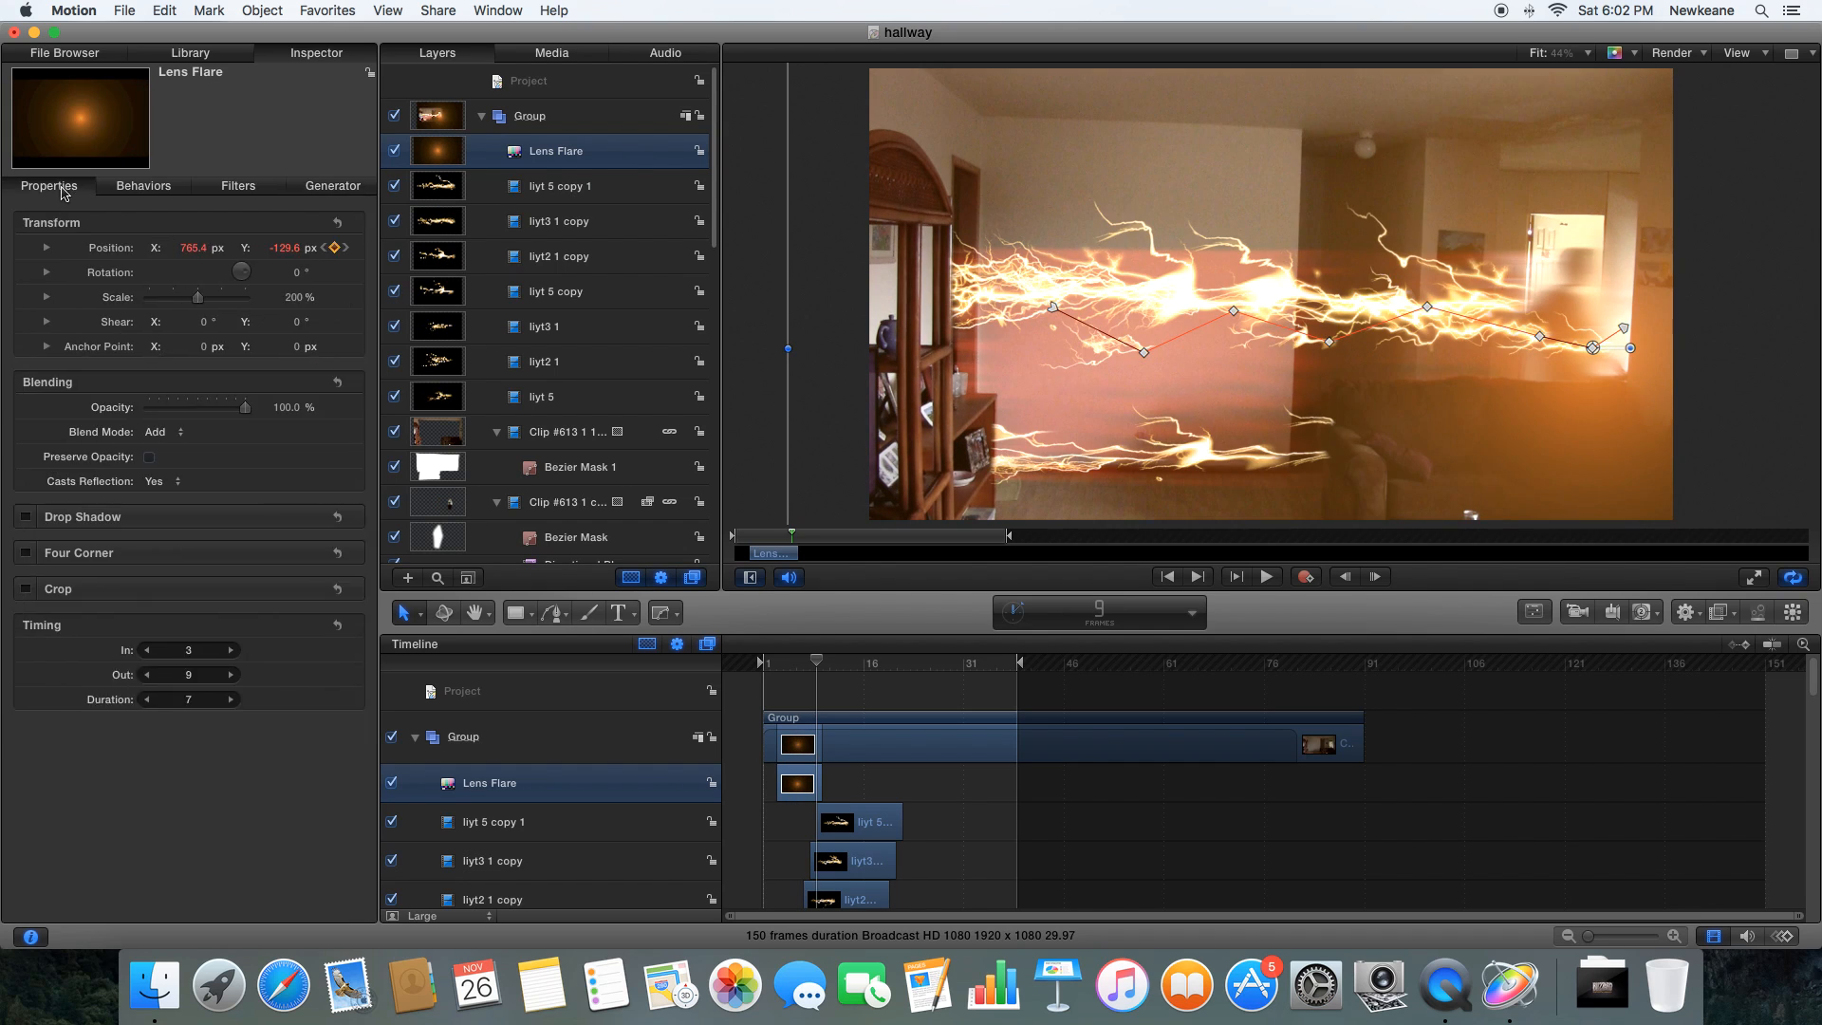
{"action": "left_click_drag", "start_coordinate": [193, 409], "coordinate": [212, 409]}
{"action": "left_click", "coordinate": [820, 691]}
{"action": "left_click_drag", "start_coordinate": [817, 662], "coordinate": [764, 664]}
{"action": "key", "text": "space"}
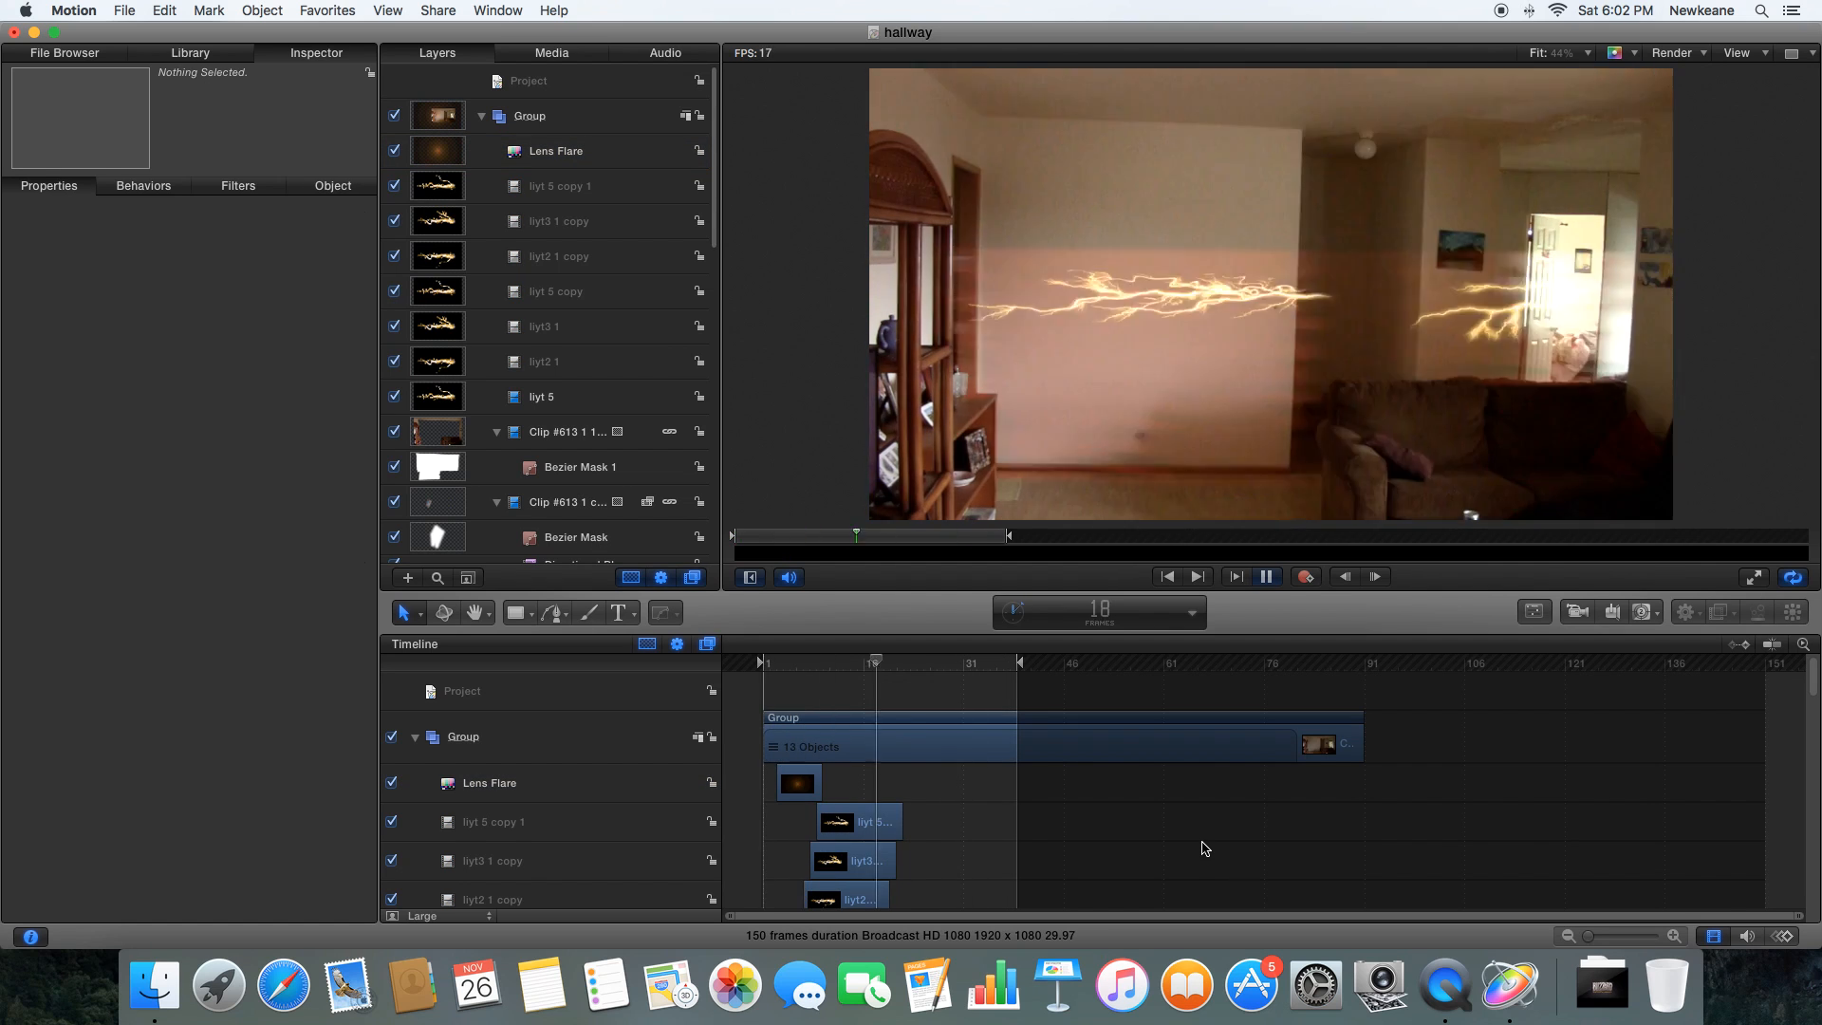
{"action": "key", "text": "space"}
- Look through the timeline layers at frame 3 to locate the unmasked background hallway clips
{"action": "left_click", "coordinate": [775, 664]}
{"action": "scroll", "coordinate": [1144, 851], "scroll_direction": "down", "scroll_amount": 5}
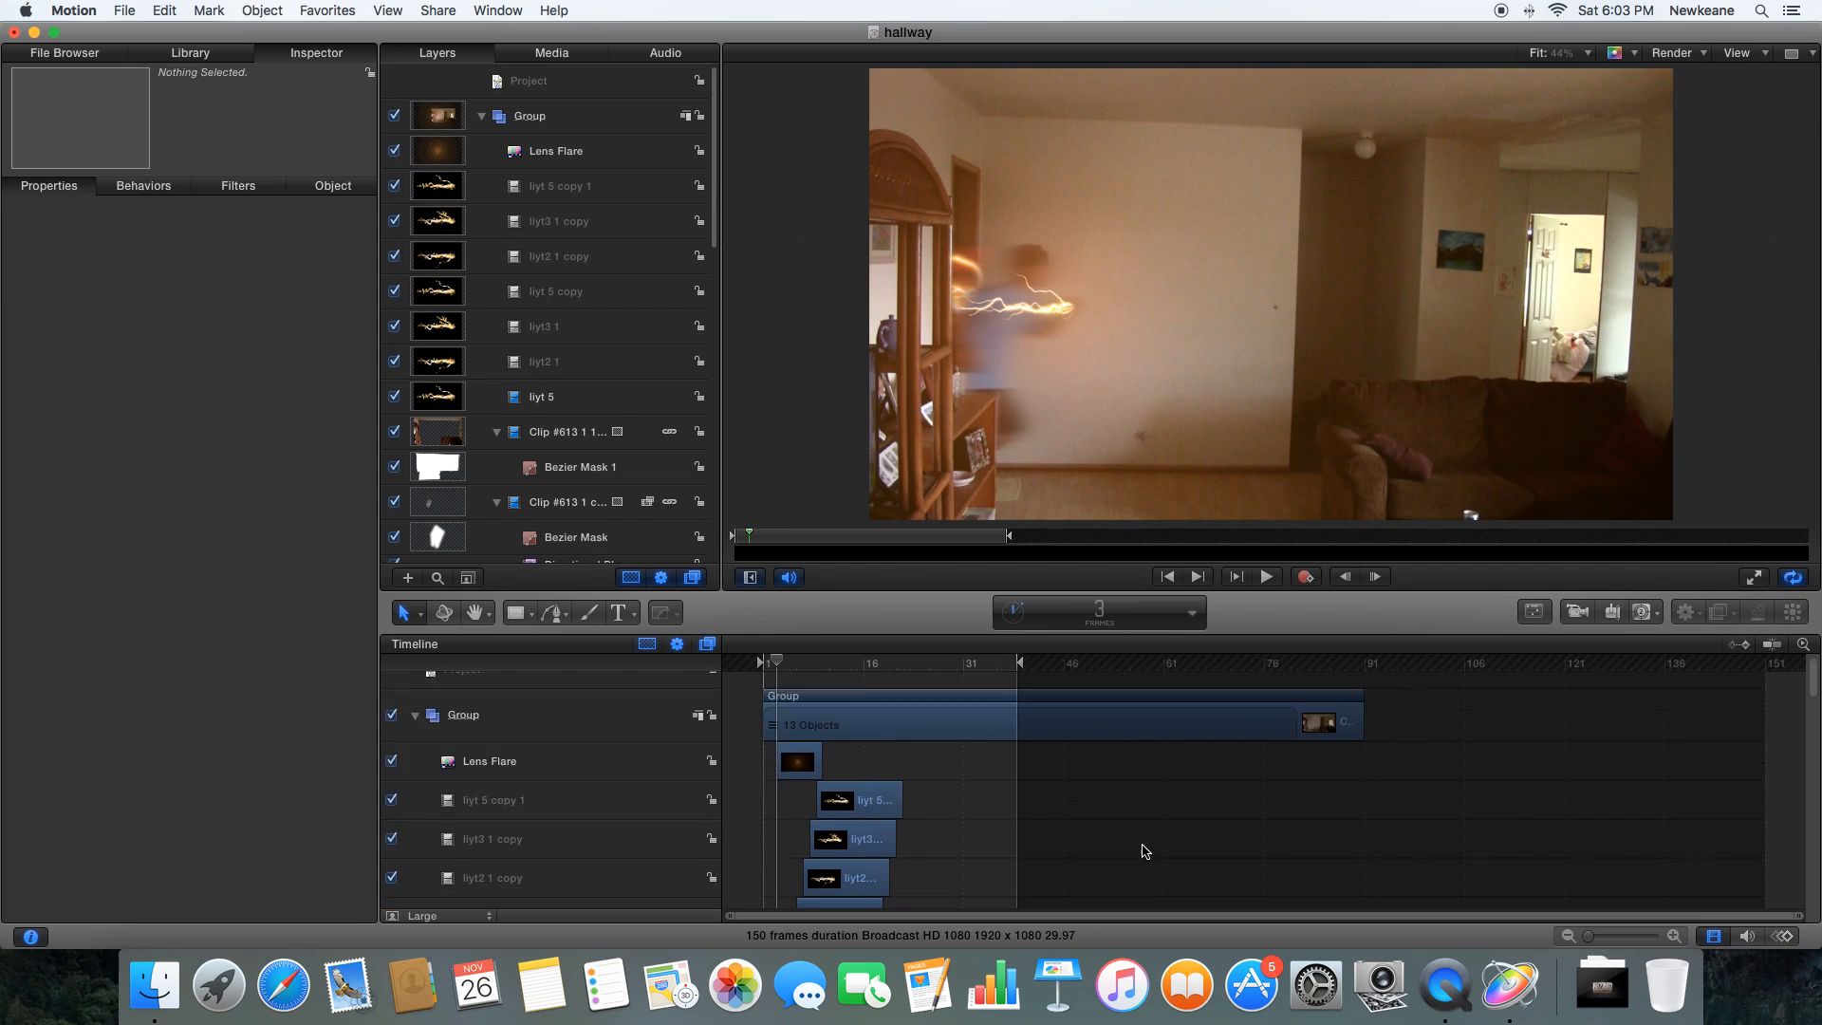
{"action": "scroll", "coordinate": [1144, 851], "scroll_direction": "down", "scroll_amount": 8}
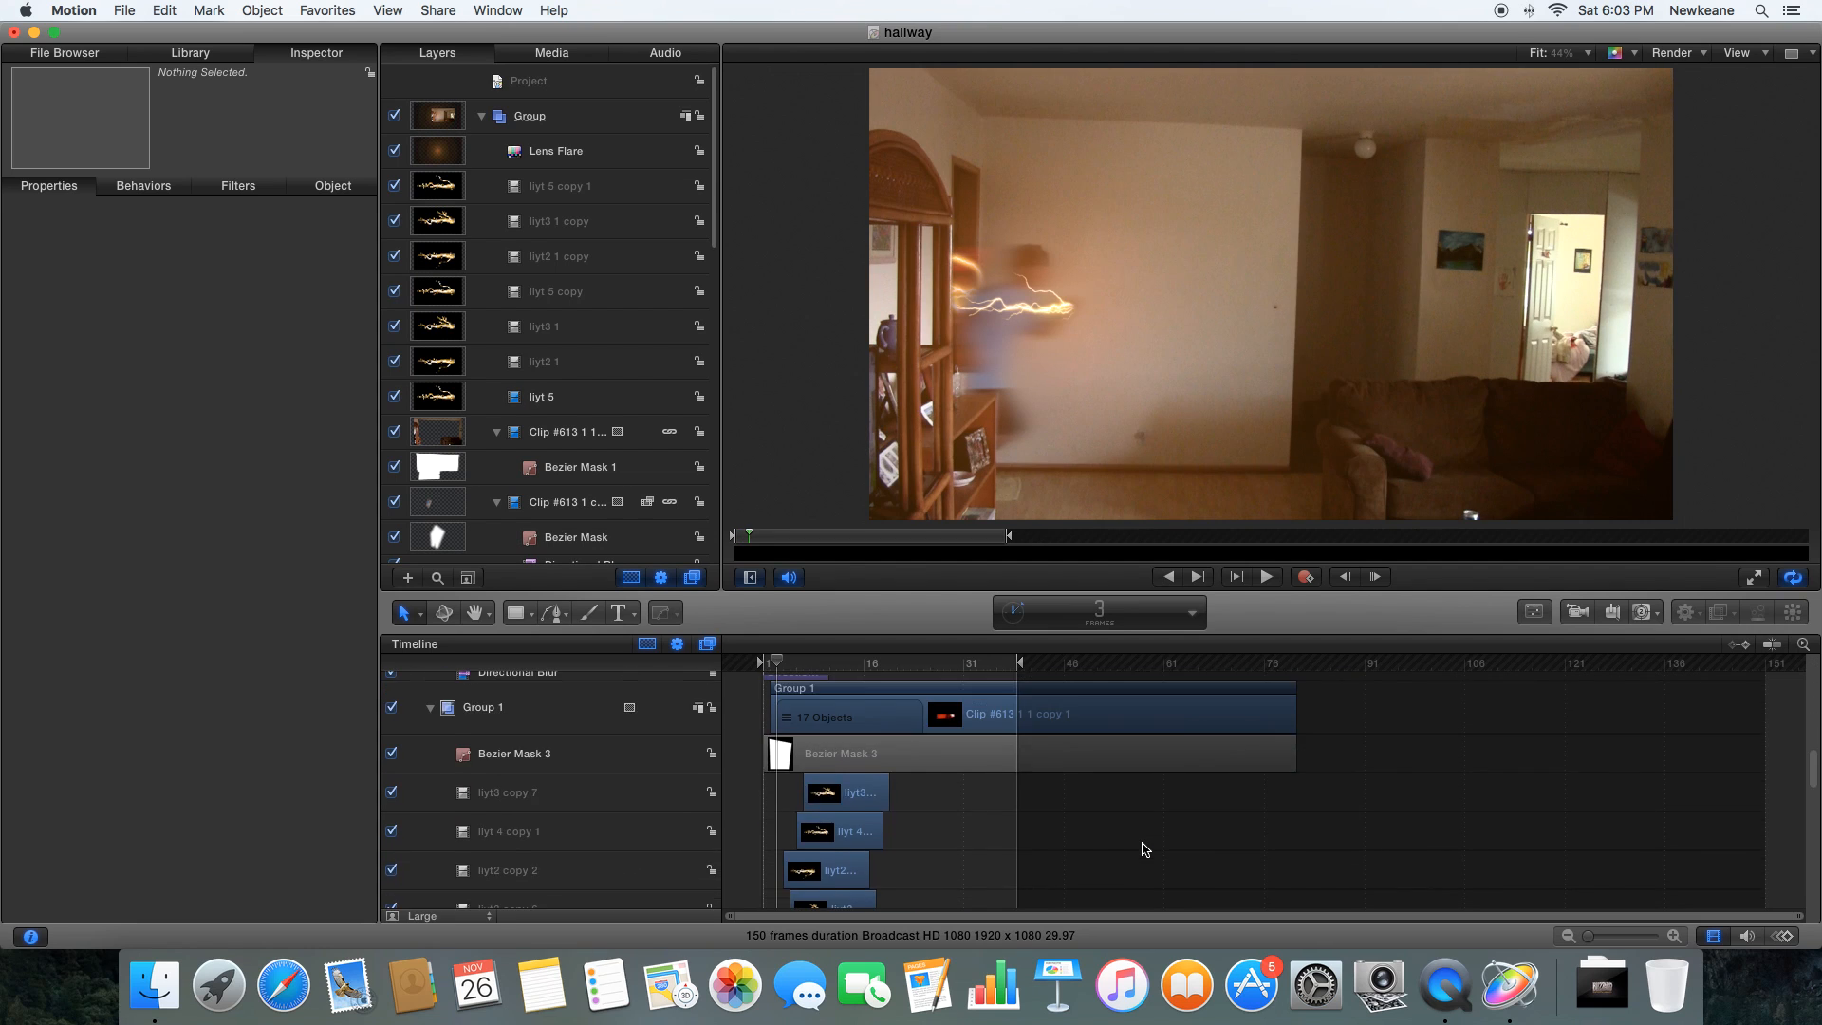
{"action": "left_click", "coordinate": [838, 695]}
{"action": "left_click", "coordinate": [794, 736]}
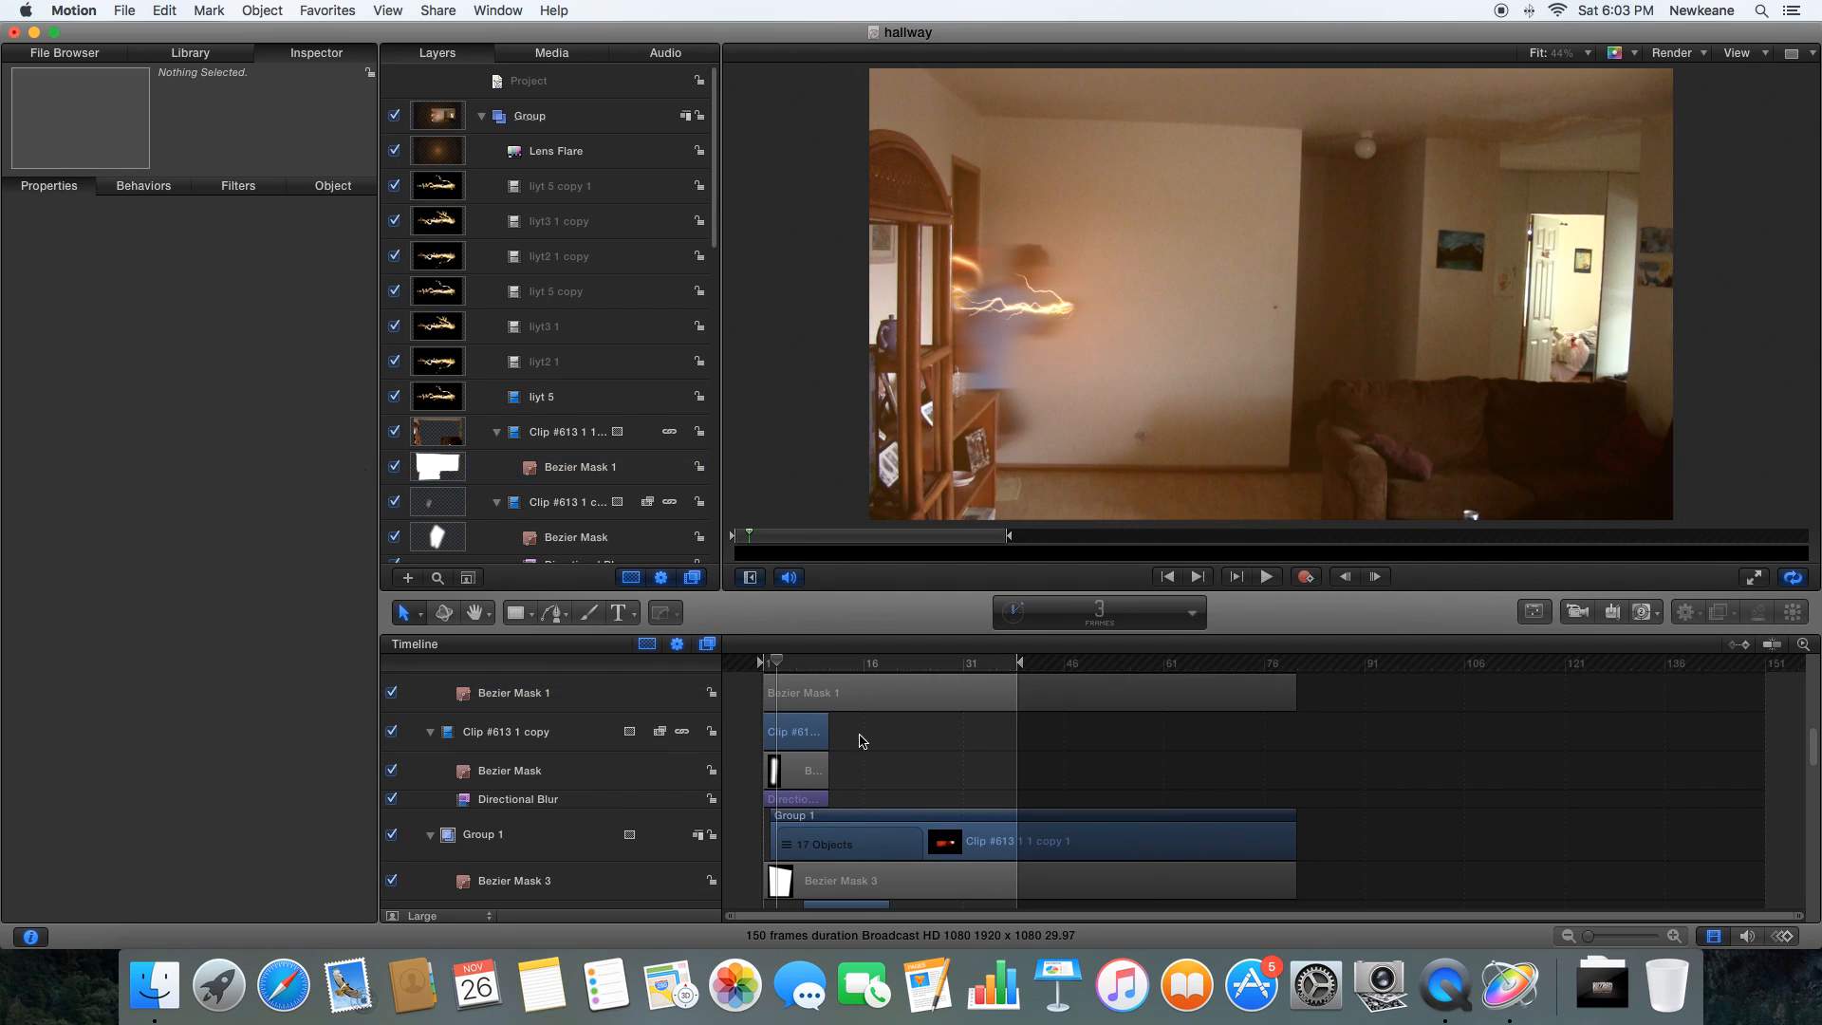
{"action": "scroll", "coordinate": [890, 765], "scroll_direction": "down", "scroll_amount": 5}
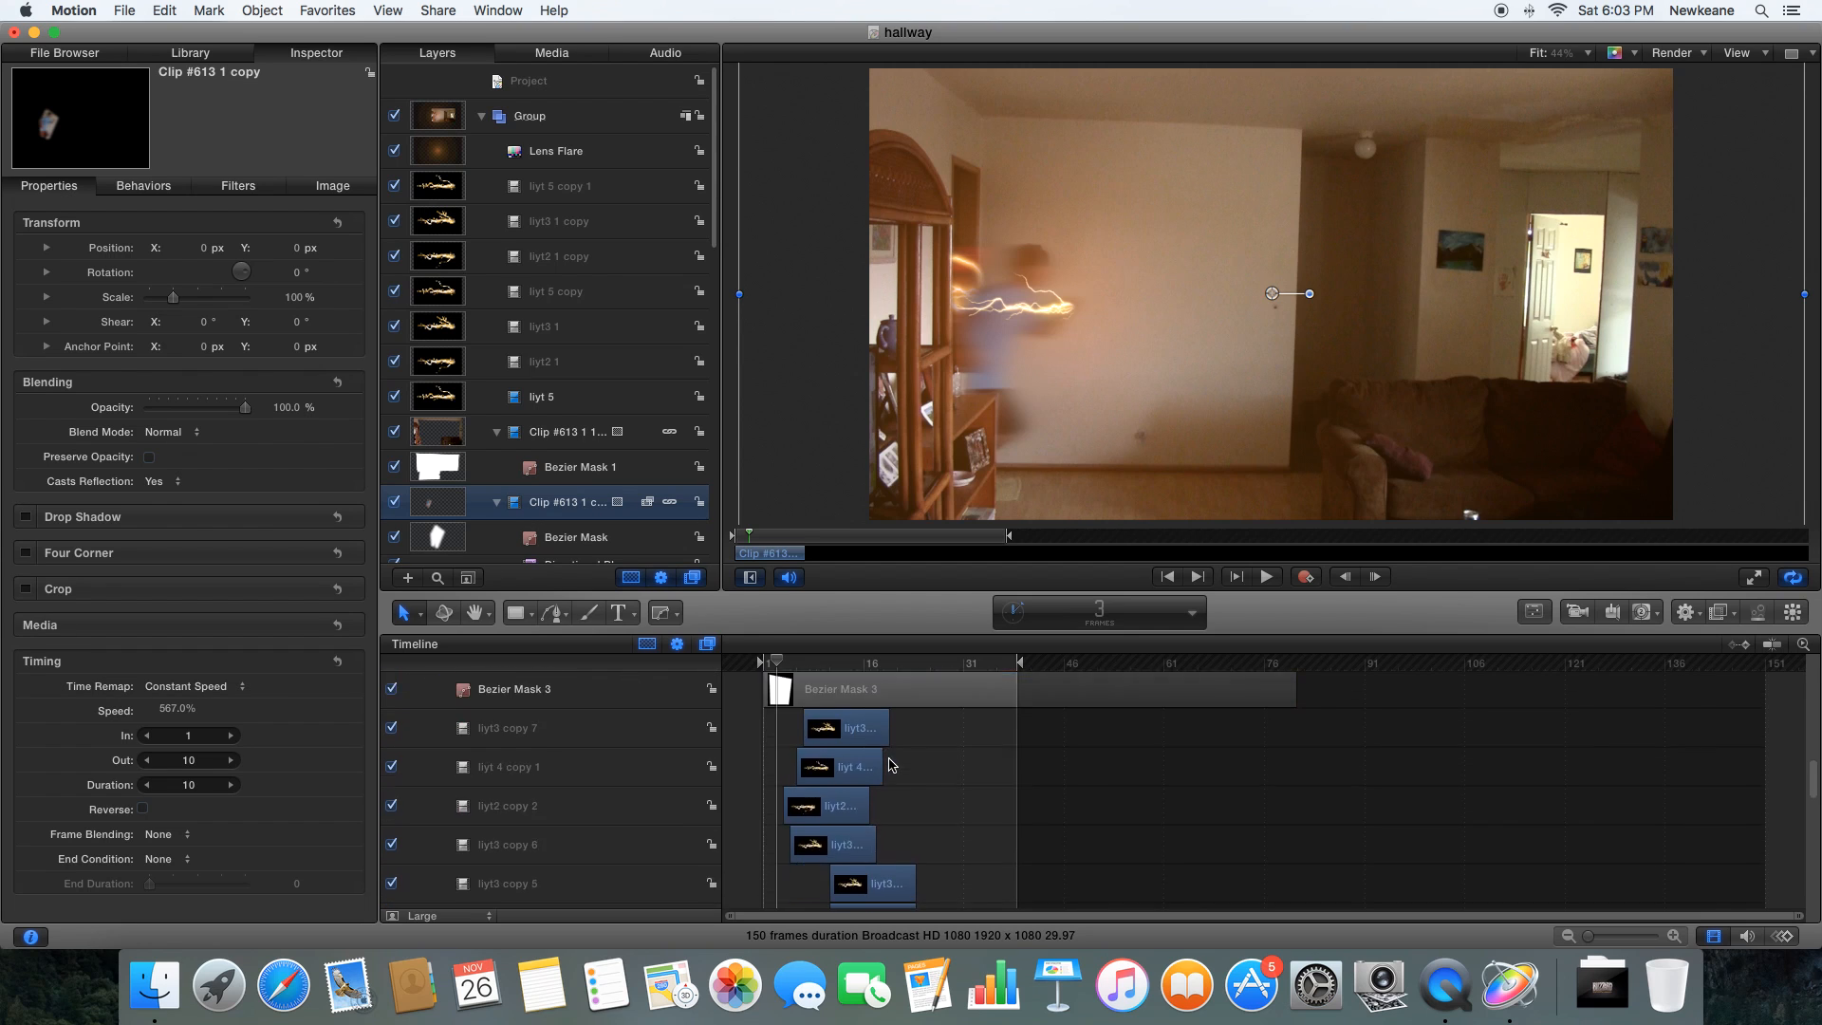
{"action": "left_click", "coordinate": [859, 850]}
{"action": "left_click_drag", "start_coordinate": [858, 851], "coordinate": [810, 859]}
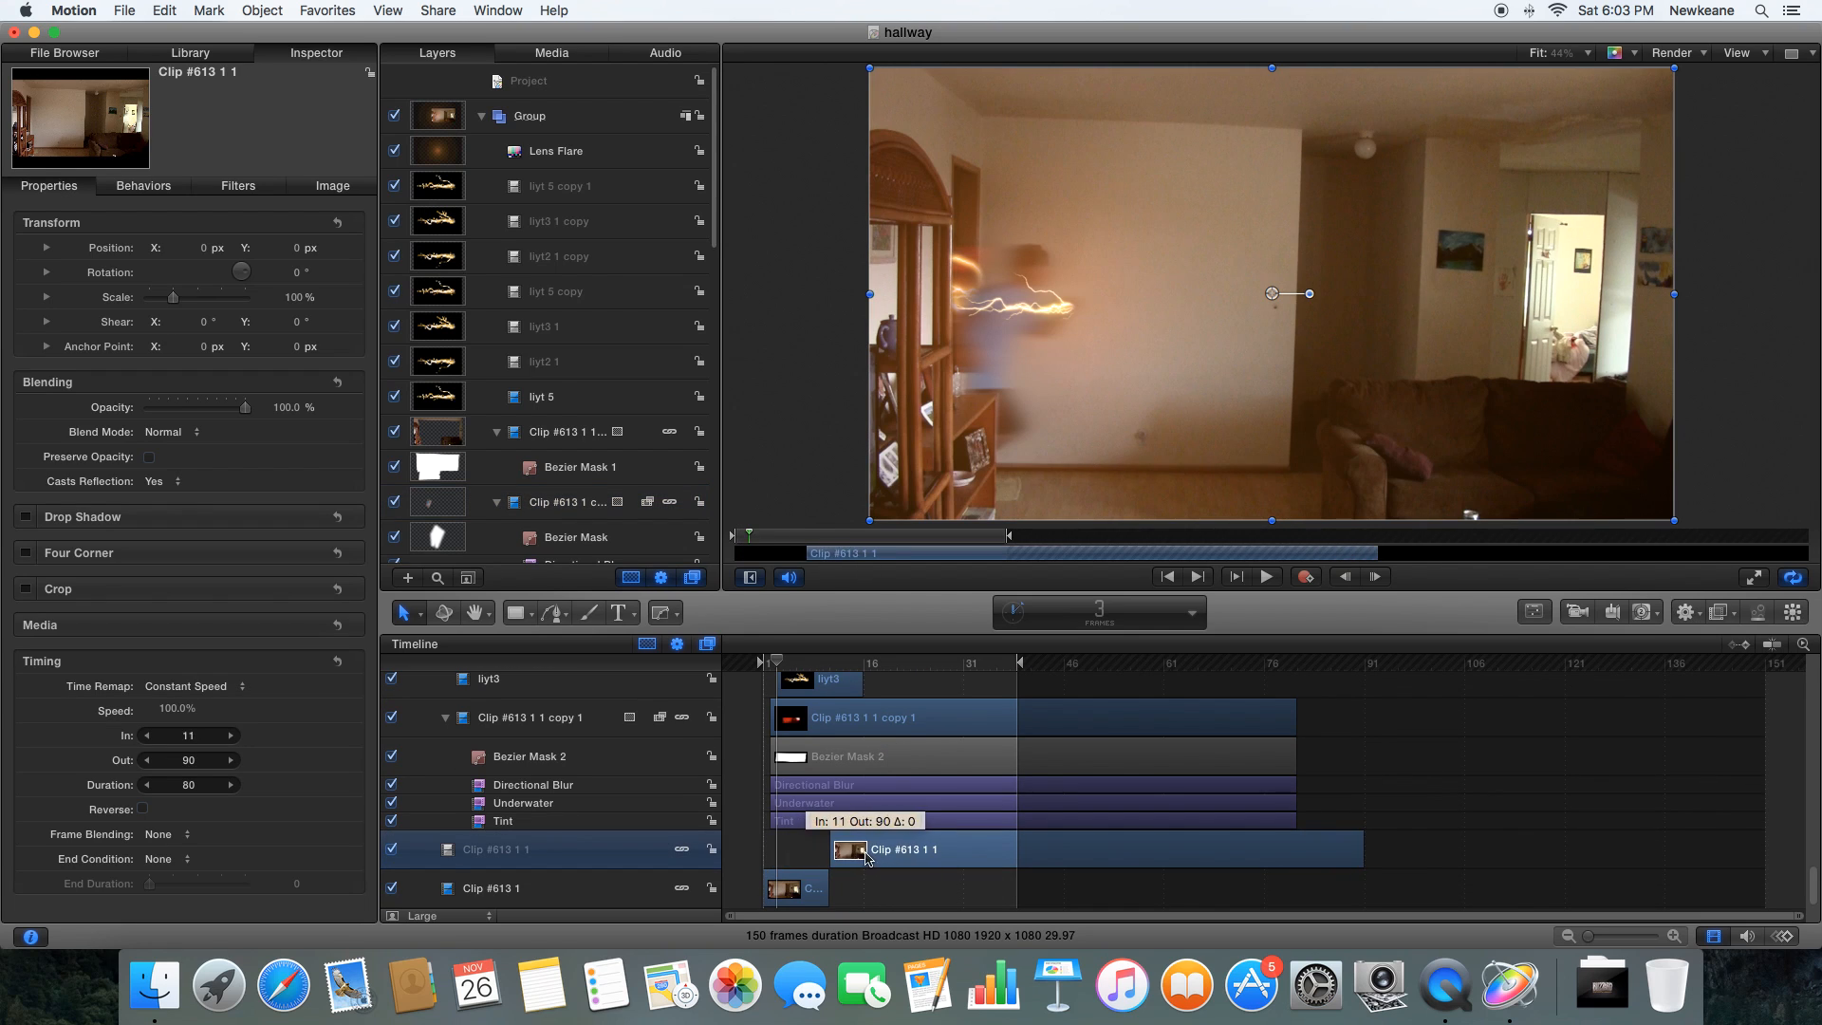
- Apply a Tint filter to Clip #613 1 with an orange colour and an intensity of 0.31
{"action": "left_click", "coordinate": [809, 887]}
{"action": "left_click", "coordinate": [1719, 612]}
{"action": "mouse_move", "coordinate": [1699, 673]}
{"action": "left_click", "coordinate": [1509, 898]}
{"action": "left_click", "coordinate": [182, 246]}
{"action": "left_click", "coordinate": [215, 282]}
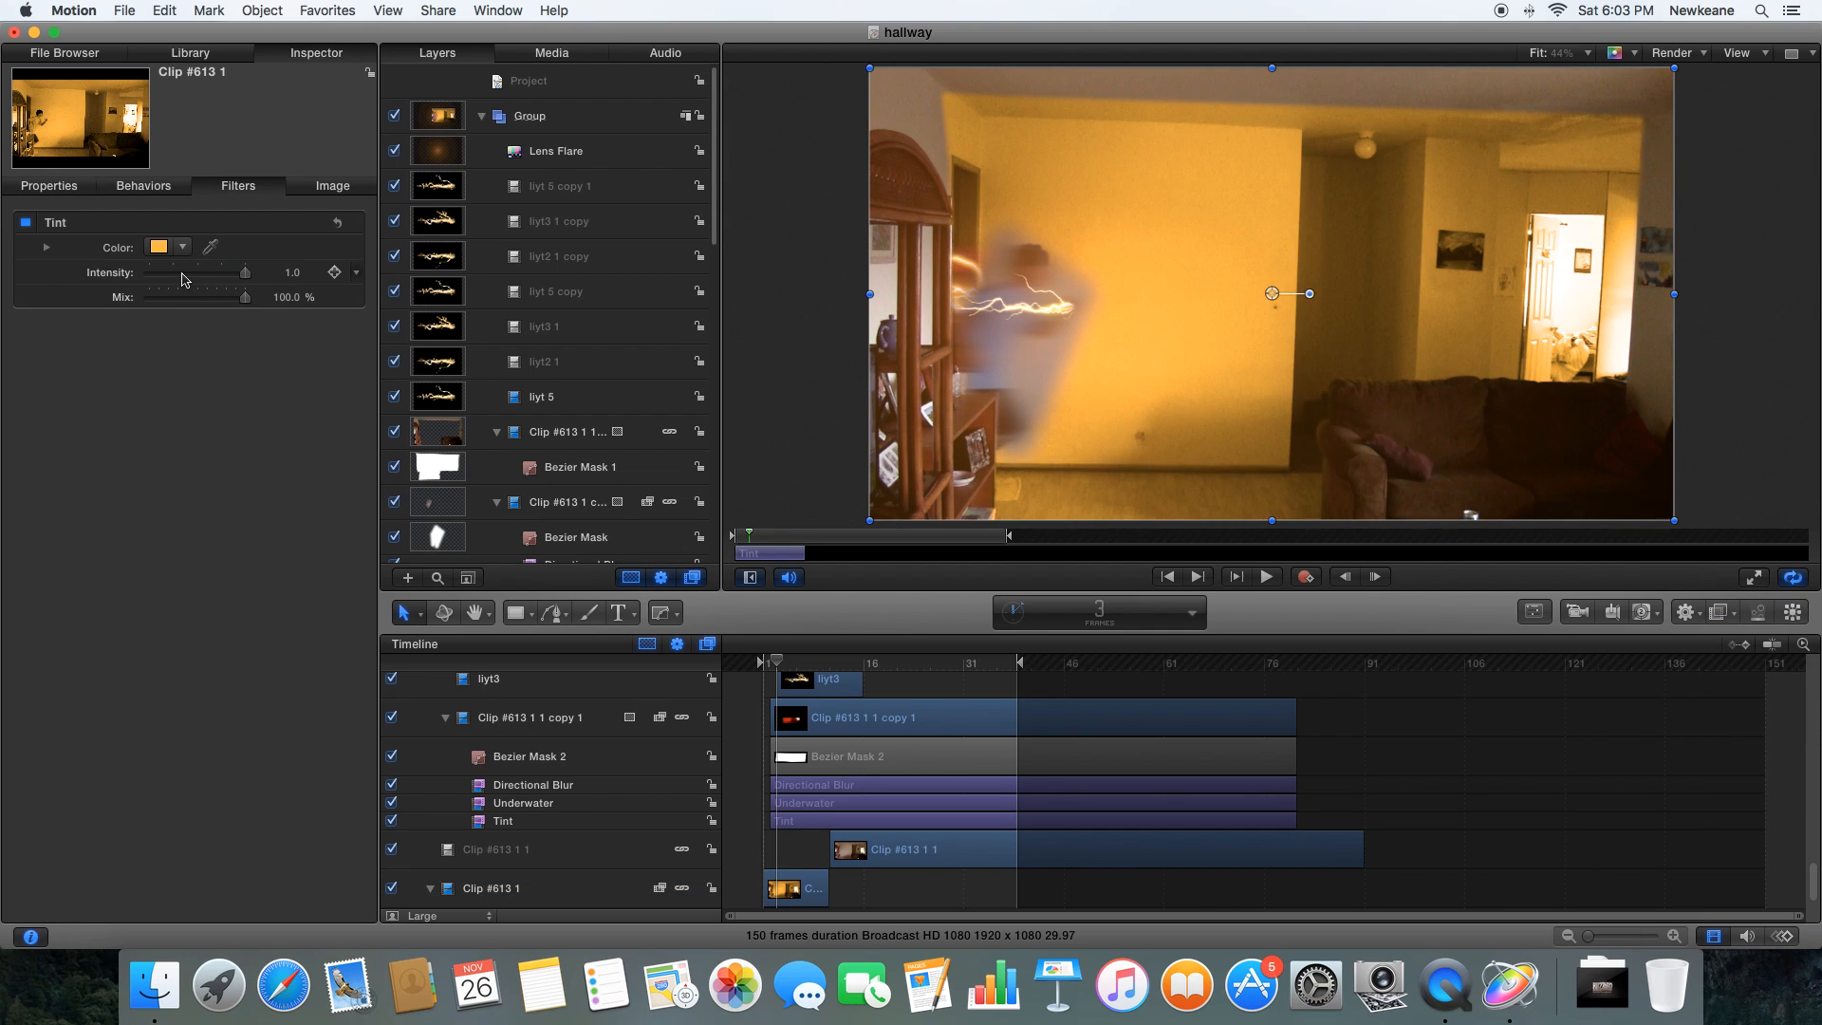
{"action": "left_click_drag", "start_coordinate": [184, 274], "coordinate": [182, 274]}
- Add a Levels filter to Clip #613 1 and set the white input level to 0.80
{"action": "left_click", "coordinate": [1719, 612]}
{"action": "mouse_move", "coordinate": [1720, 676]}
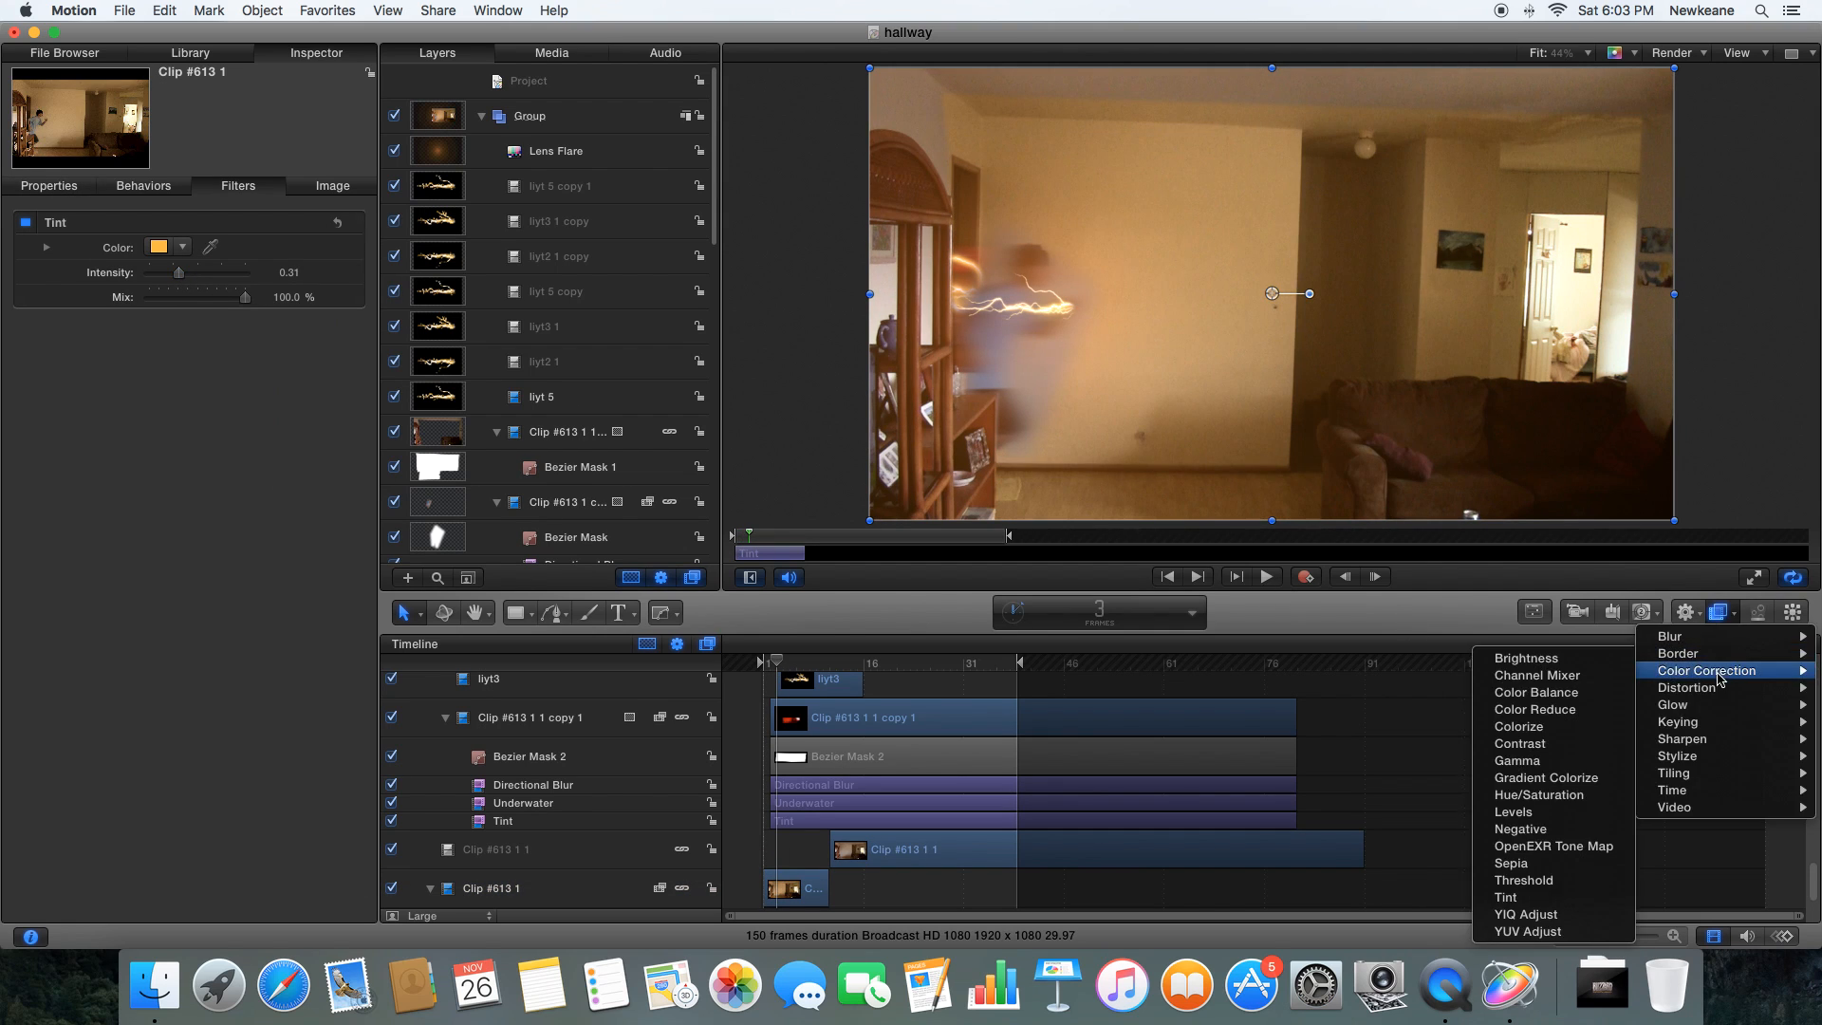
{"action": "left_click", "coordinate": [1518, 812]}
{"action": "left_click_drag", "start_coordinate": [348, 351], "coordinate": [312, 353]}
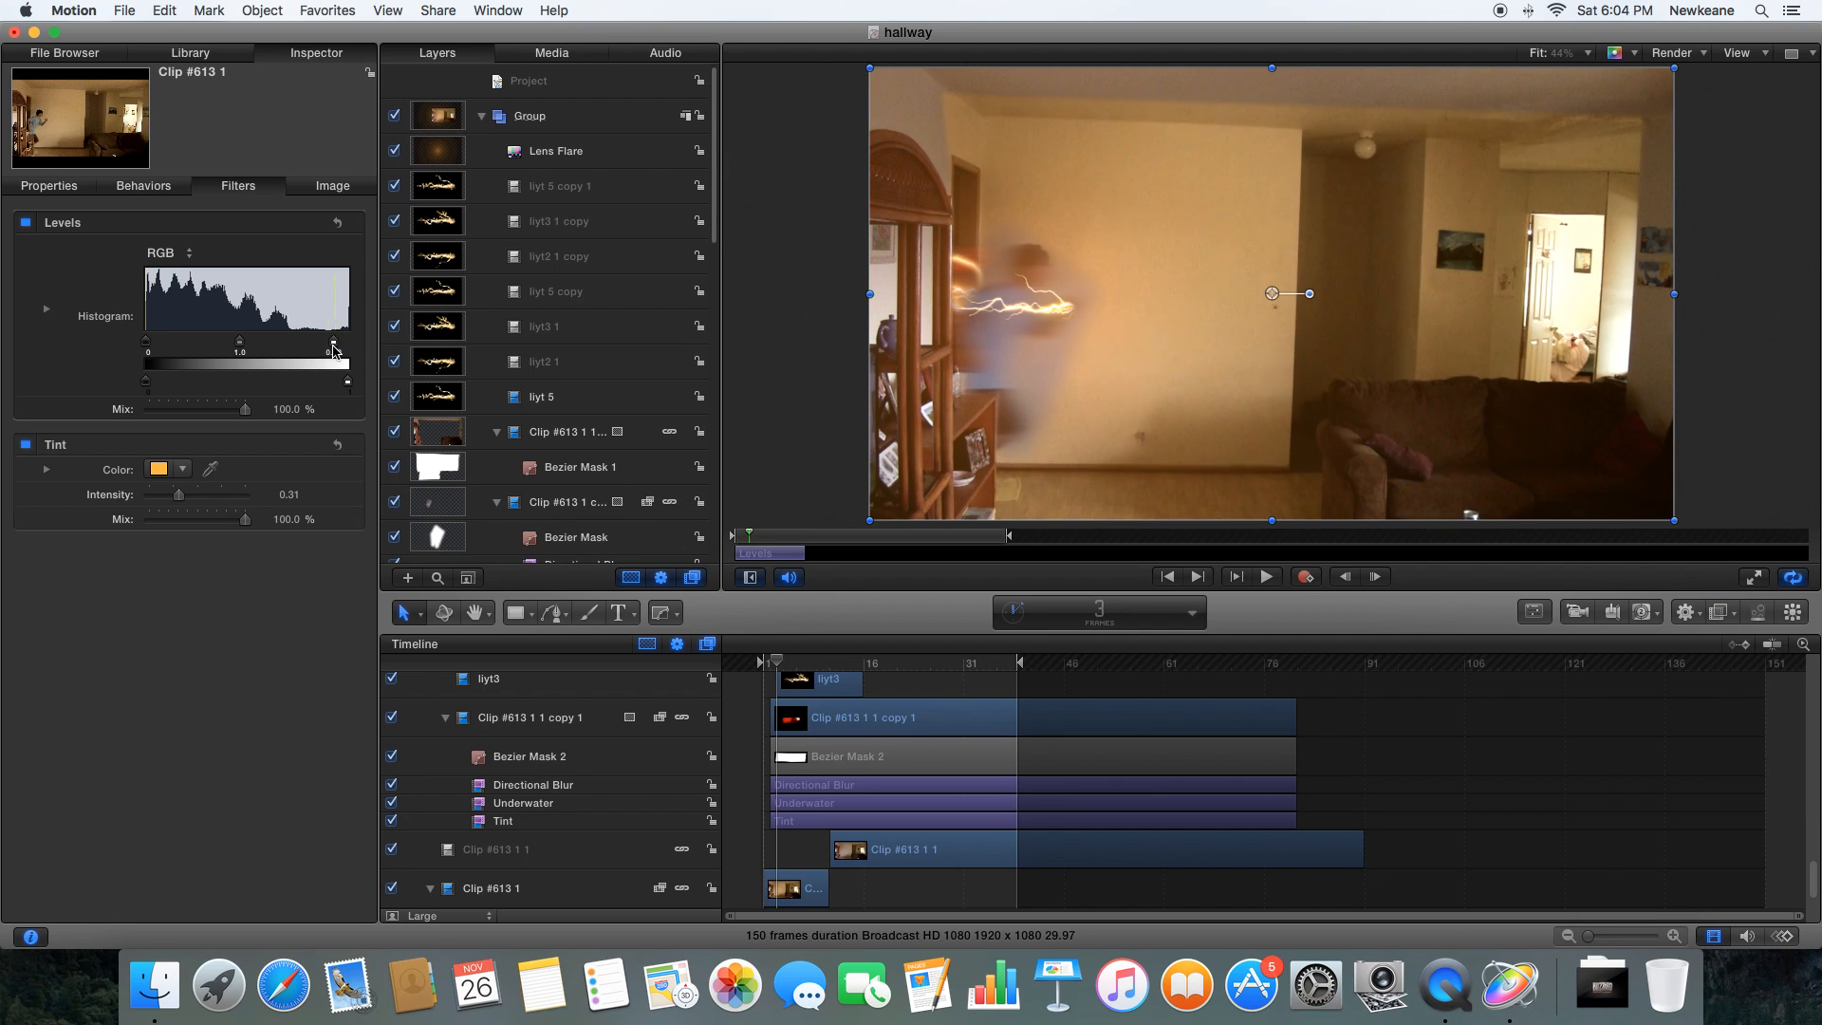
- Record keyframes that fade the Levels and Tint mix of Clip #613 1 down to 0% at frame 10
{"action": "left_click", "coordinate": [1306, 576]}
{"action": "left_click_drag", "start_coordinate": [245, 409], "coordinate": [135, 414]}
{"action": "key", "text": "Right"}
{"action": "key", "text": "Right"}
{"action": "key", "text": "Right"}
{"action": "key", "text": "Right"}
{"action": "key", "text": "Right"}
{"action": "key", "text": "Right"}
{"action": "key", "text": "Right"}
{"action": "key", "text": "Right"}
{"action": "key", "text": "Left"}
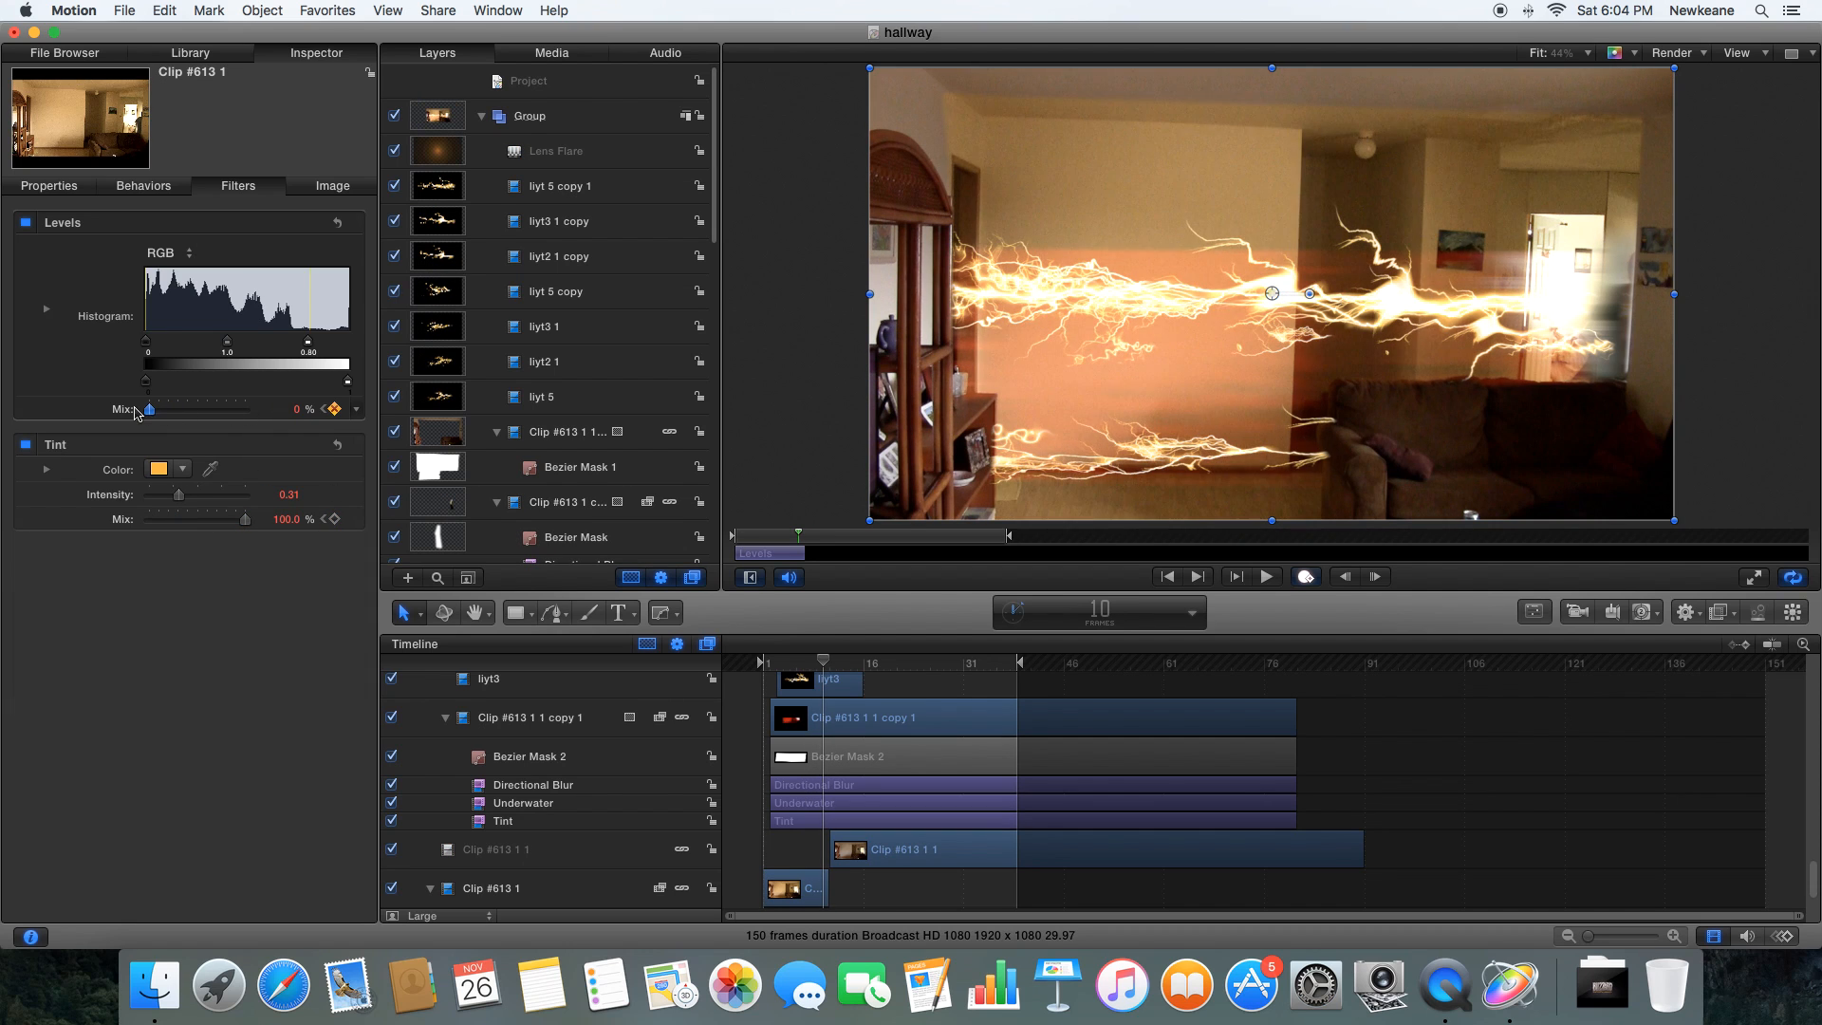
{"action": "left_click", "coordinate": [1432, 783]}
- Add Tint and Levels mix keyframes to Clip #613 1 at frame 1 and play back the fade
{"action": "mouse_move", "coordinate": [773, 663]}
{"action": "left_mouse_down"}
{"action": "mouse_move", "coordinate": [813, 663]}
{"action": "mouse_move", "coordinate": [760, 667]}
{"action": "left_mouse_up"}
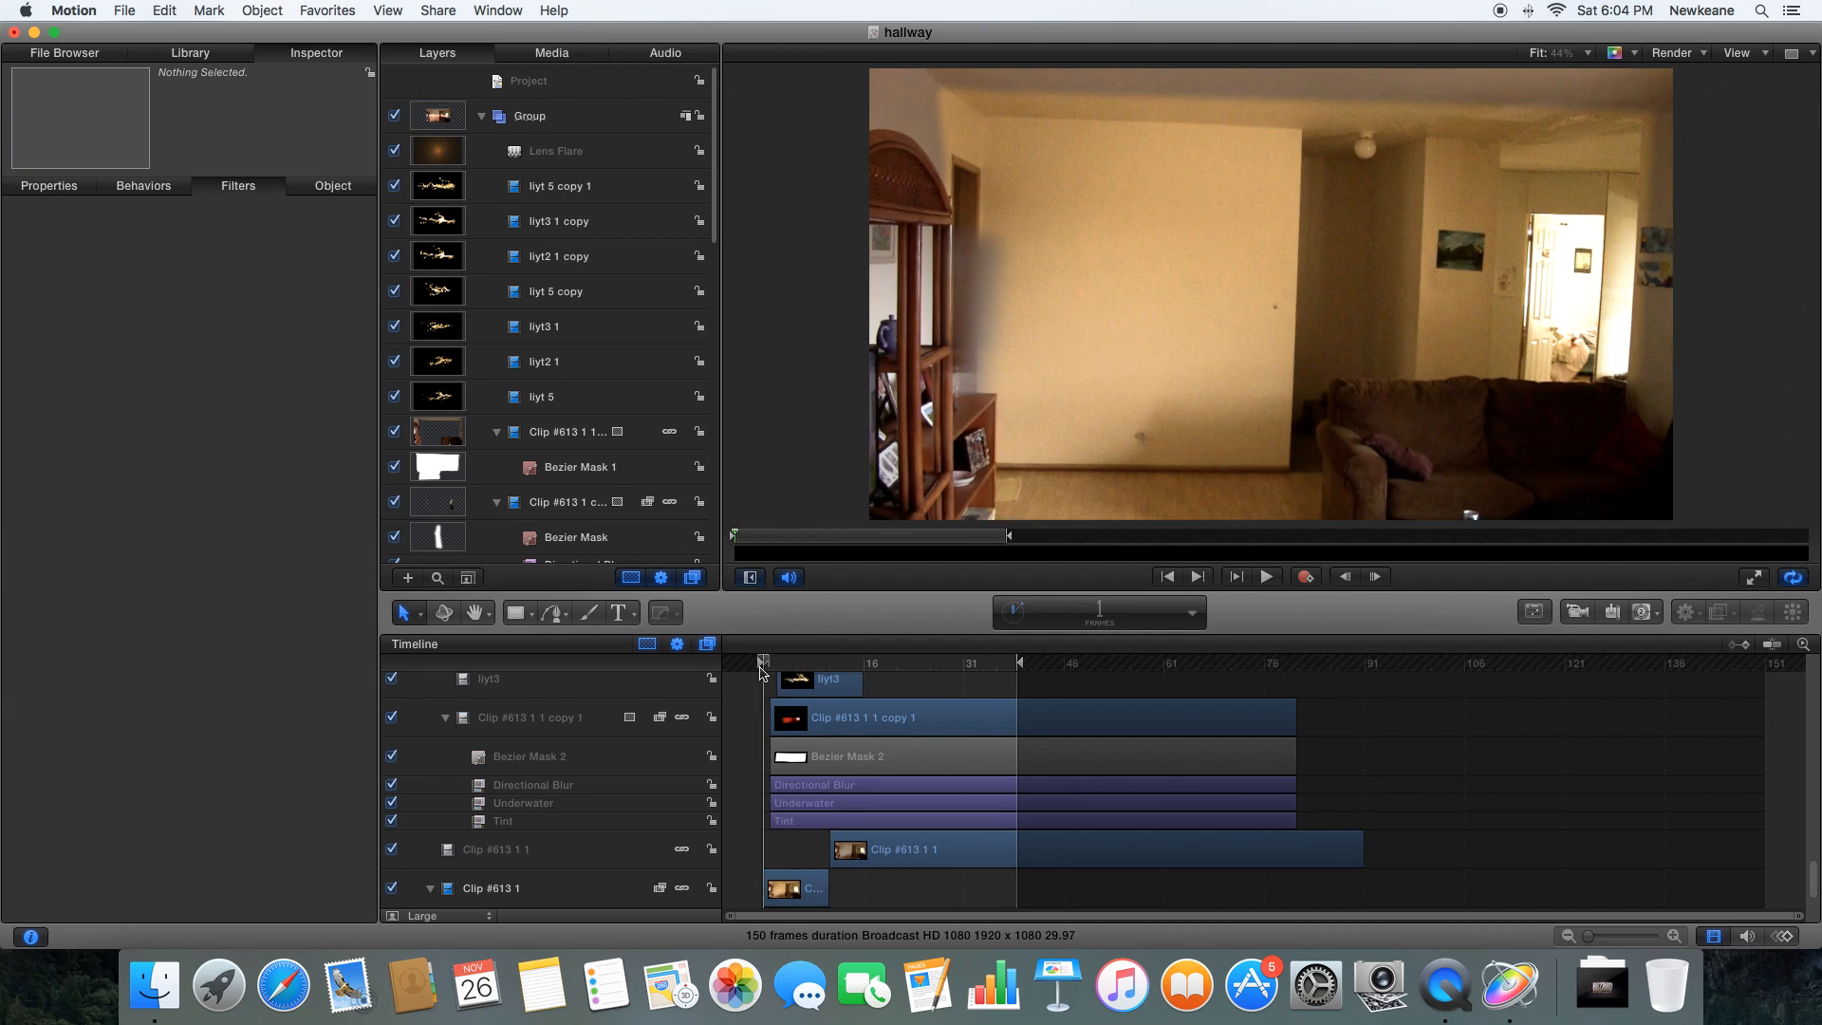
{"action": "left_click", "coordinate": [809, 888]}
{"action": "left_click", "coordinate": [242, 188]}
{"action": "left_click", "coordinate": [334, 519]}
{"action": "left_click", "coordinate": [334, 409]}
{"action": "key", "text": "space"}
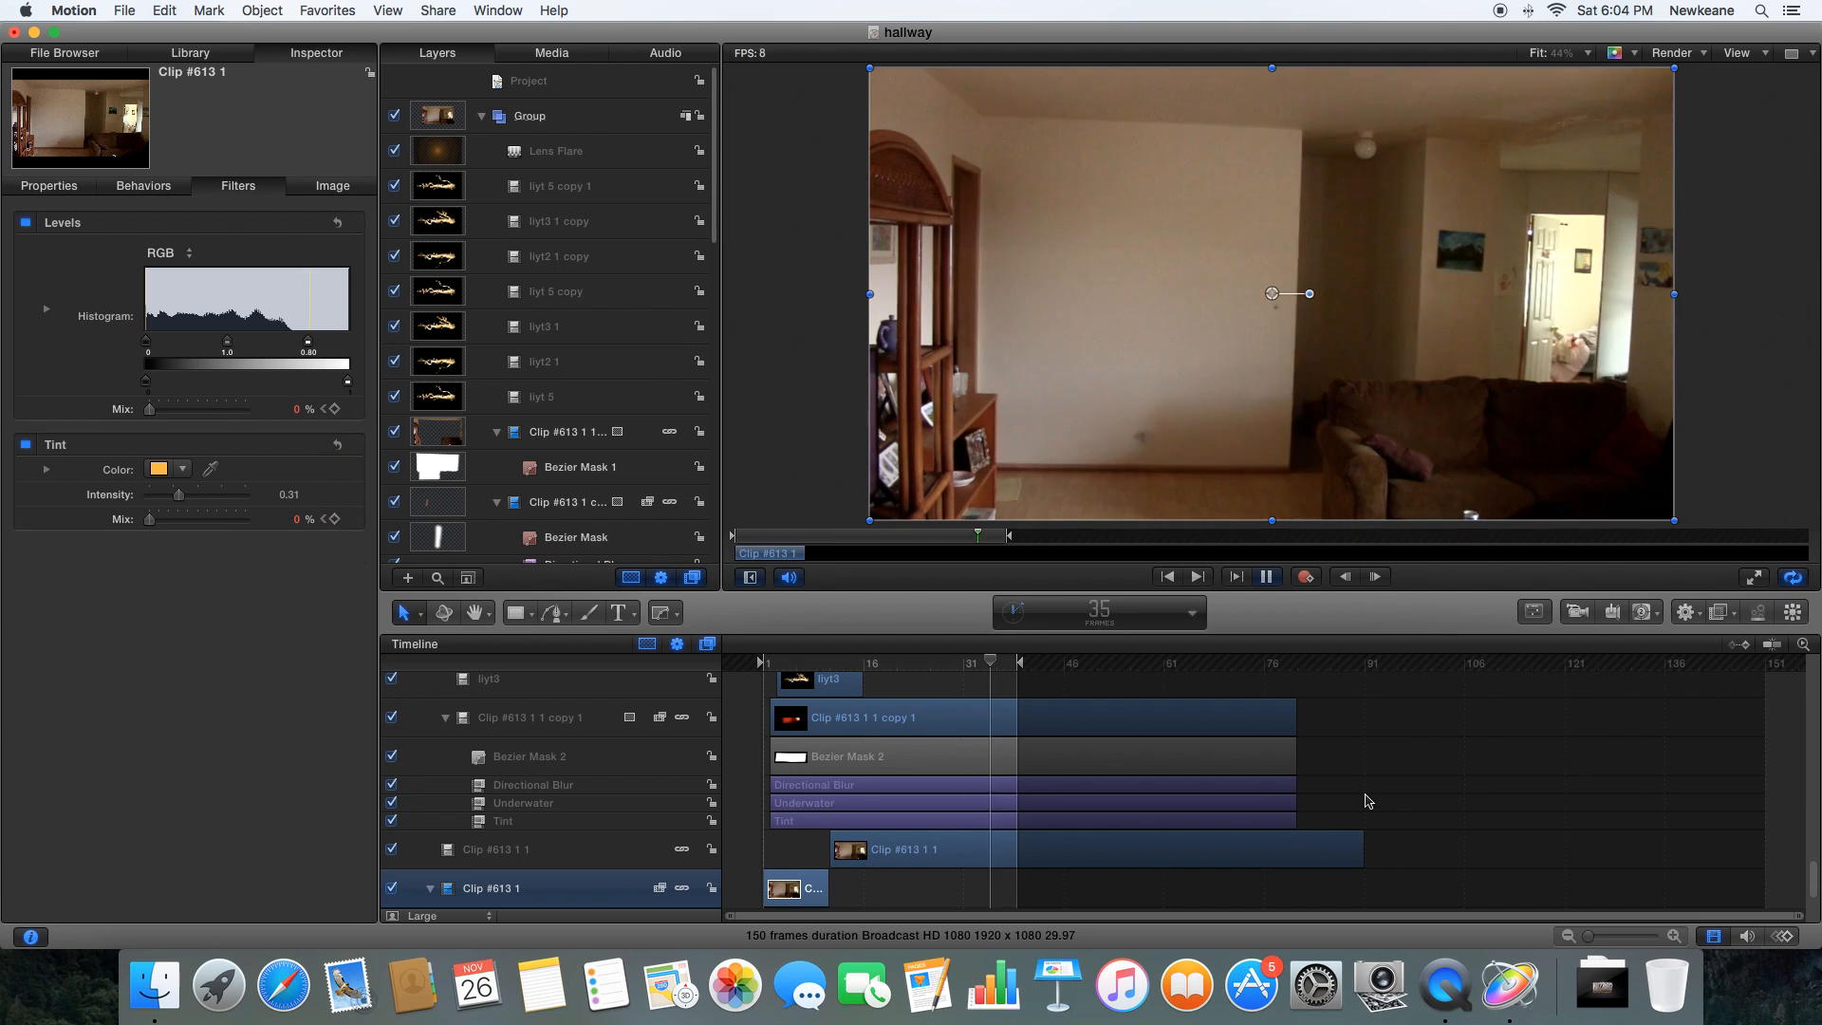
{"action": "key", "text": "space"}
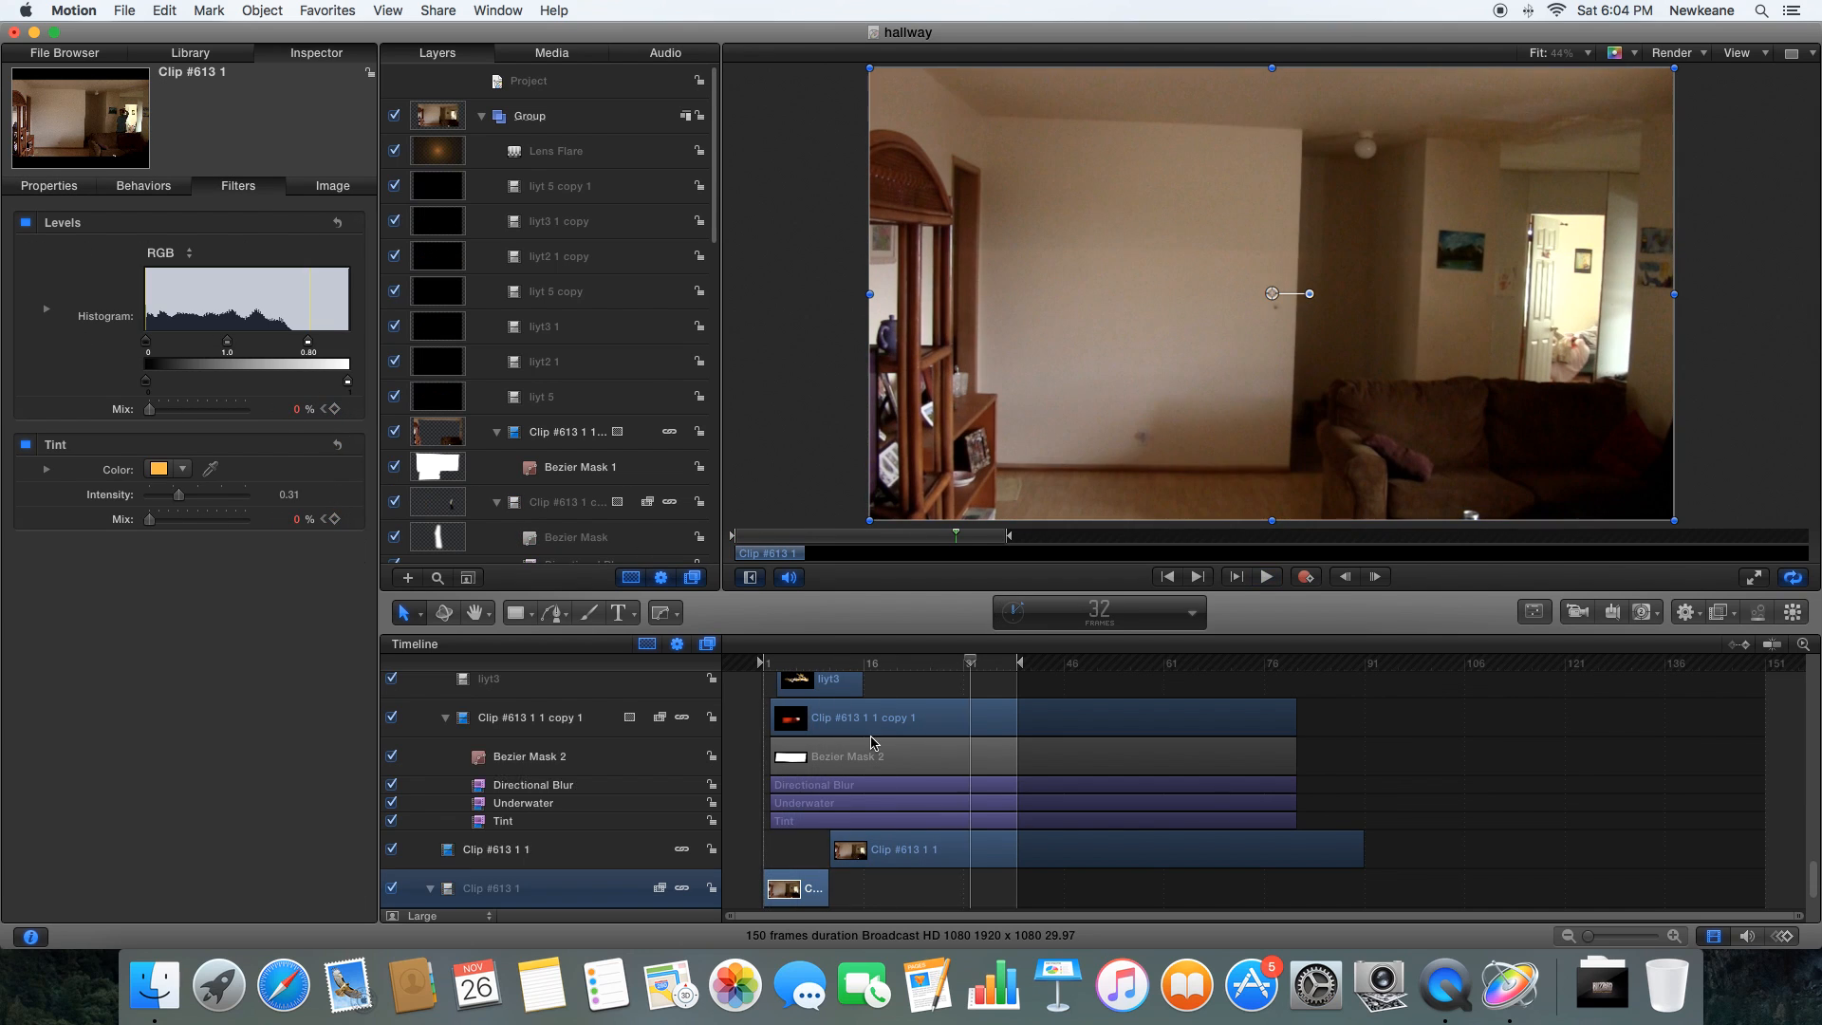
- Reshape Bezier Mask 1 at frame 8 by moving its upper control points outward beyond the picture's edges
{"action": "scroll", "coordinate": [871, 743], "scroll_direction": "up", "scroll_amount": 10}
{"action": "left_click", "coordinate": [869, 762]}
{"action": "left_click", "coordinate": [811, 662]}
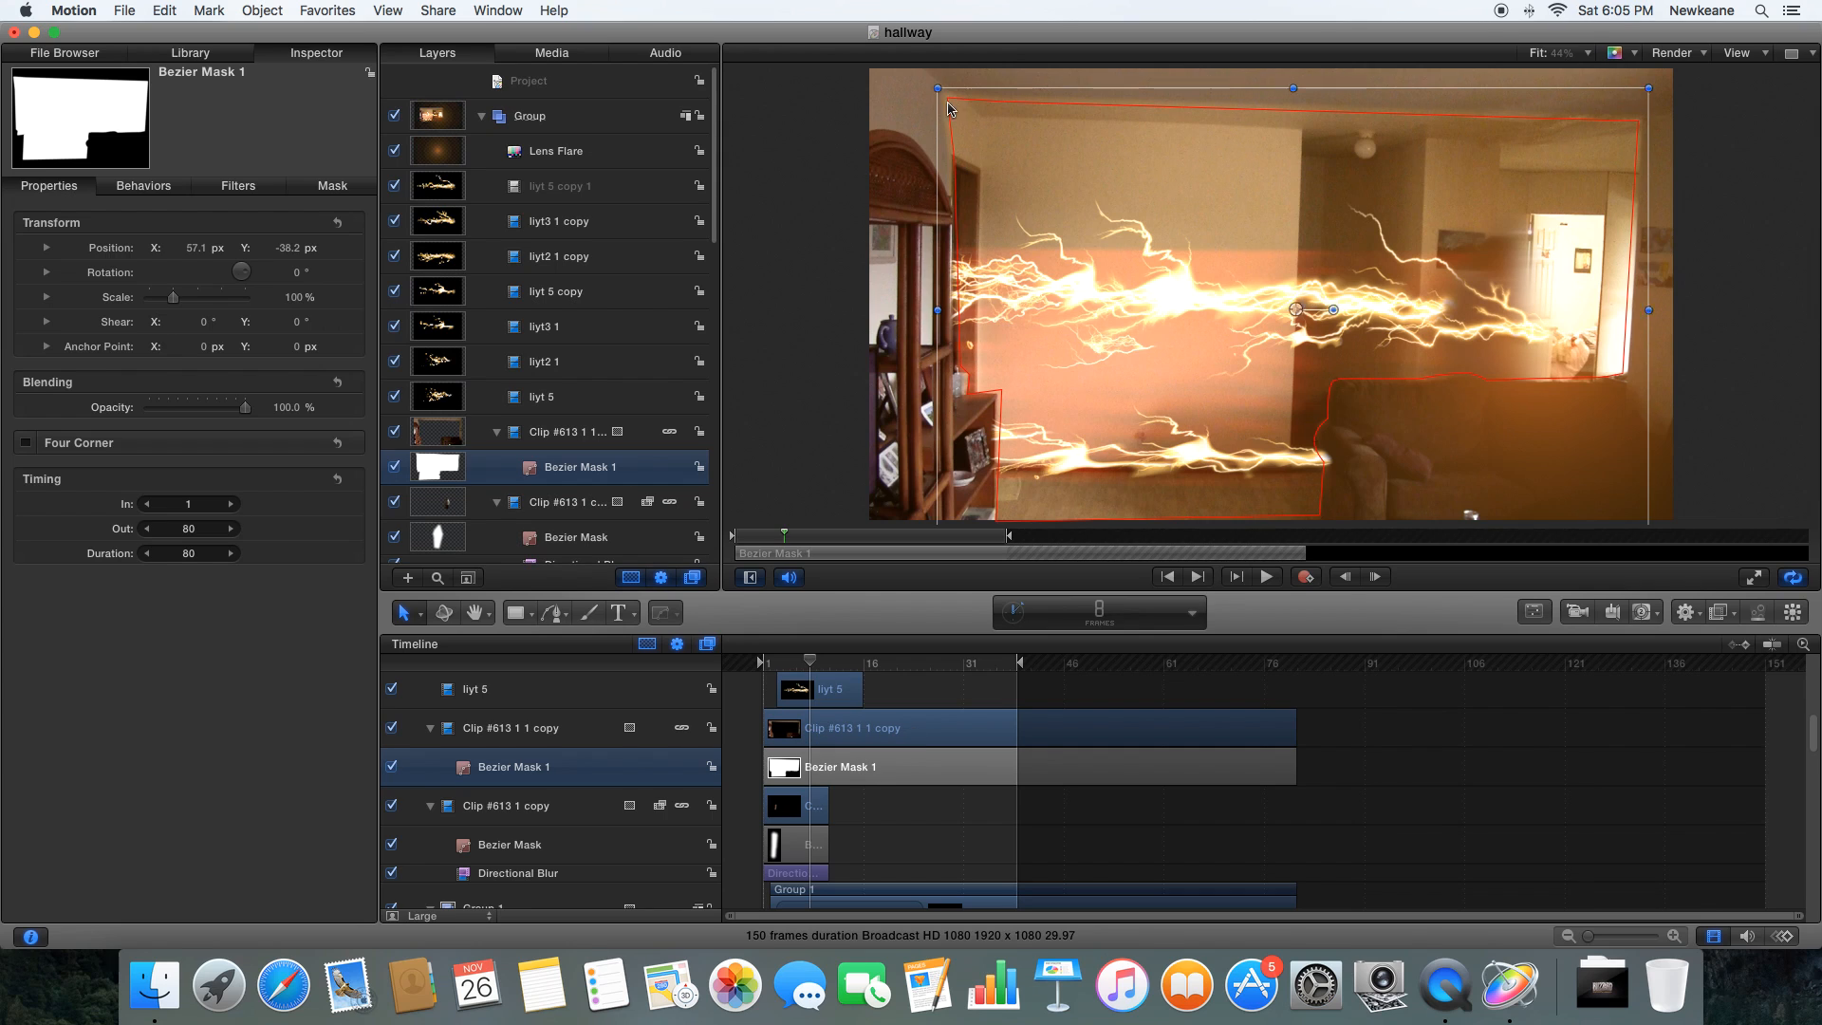
{"action": "left_click_drag", "start_coordinate": [1638, 121], "coordinate": [1677, 67]}
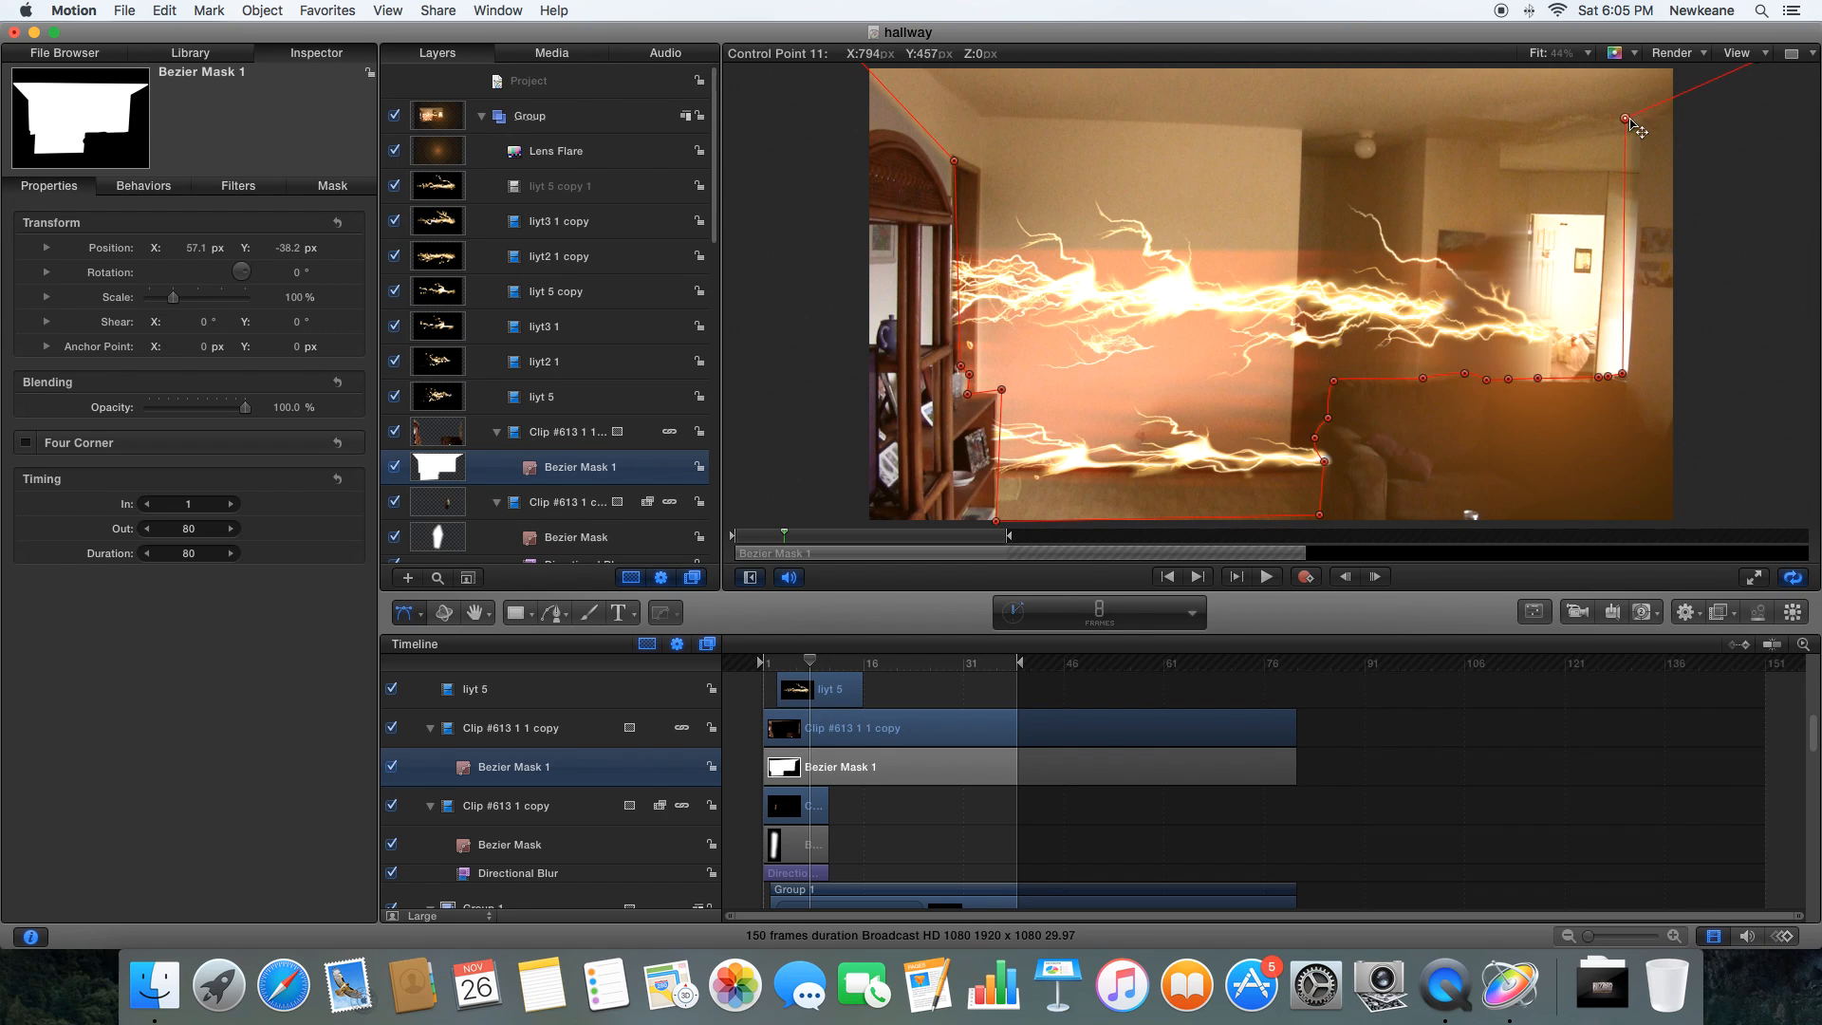
{"action": "left_click", "coordinate": [1571, 743]}
{"action": "left_click", "coordinate": [864, 759]}
{"action": "scroll", "coordinate": [845, 155], "scroll_direction": "up", "scroll_amount": 3}
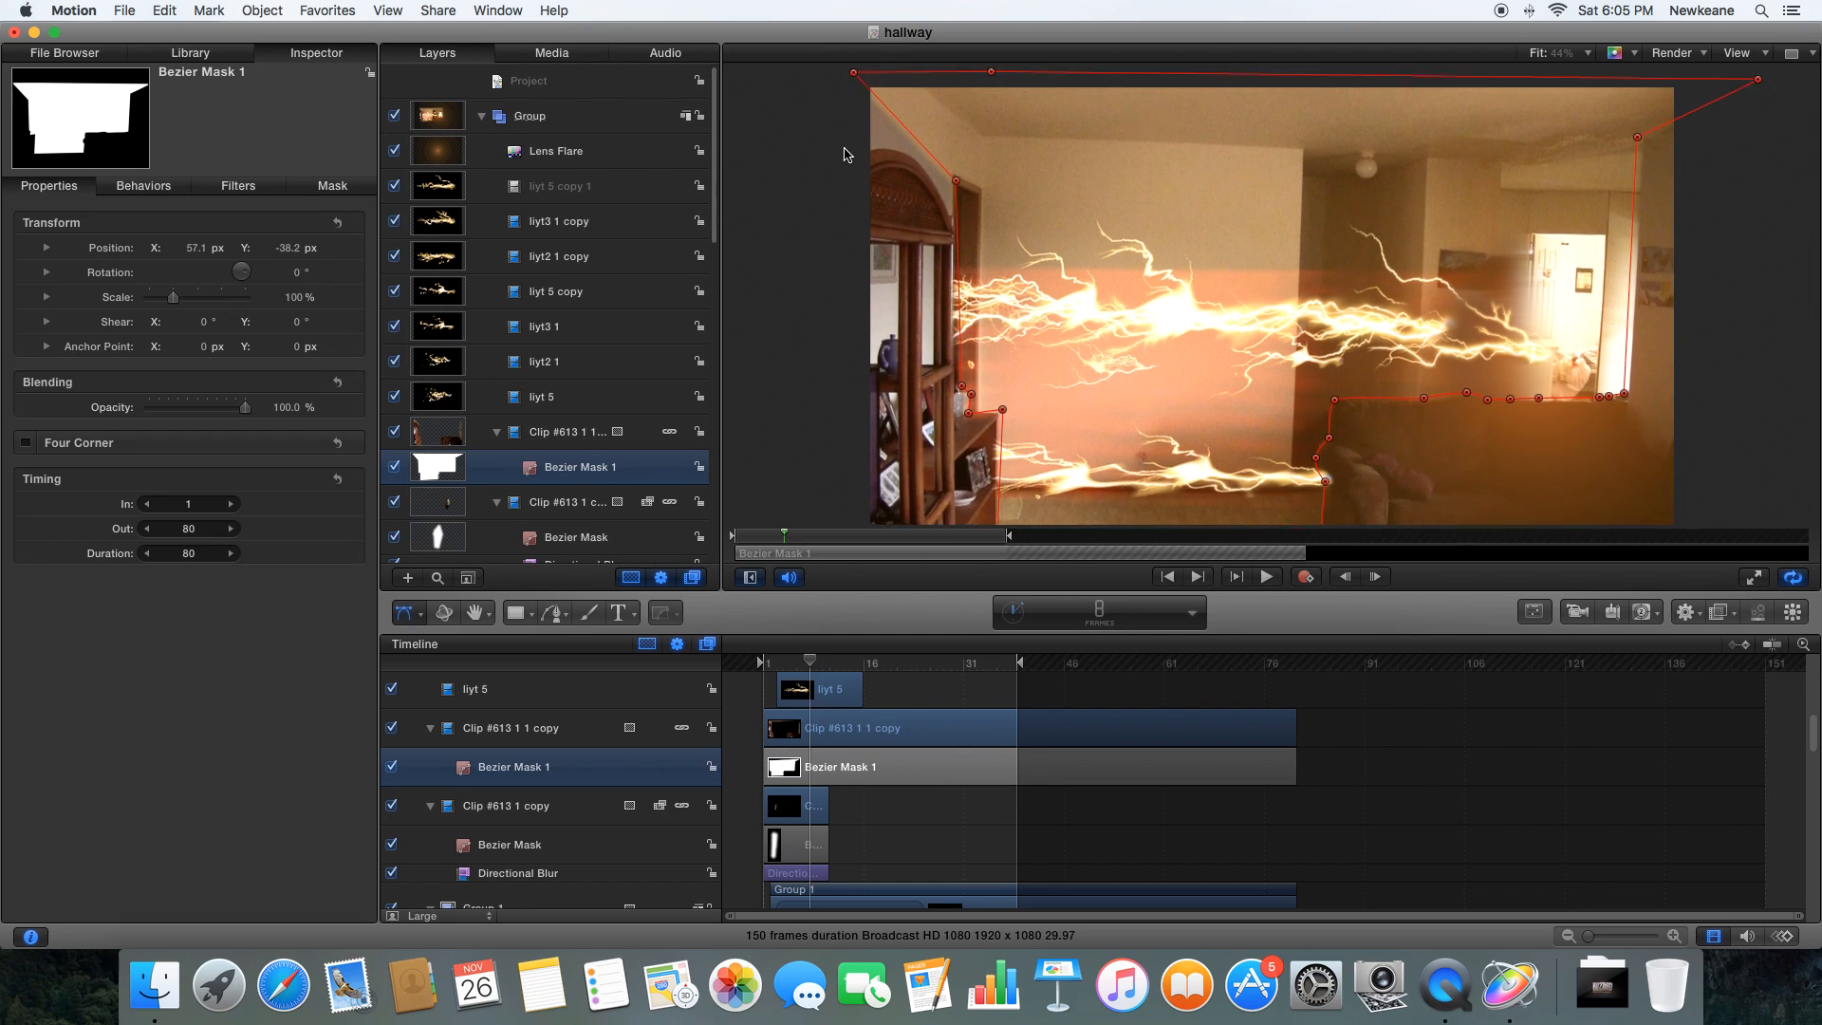
{"action": "left_click_drag", "start_coordinate": [855, 116], "coordinate": [870, 118]}
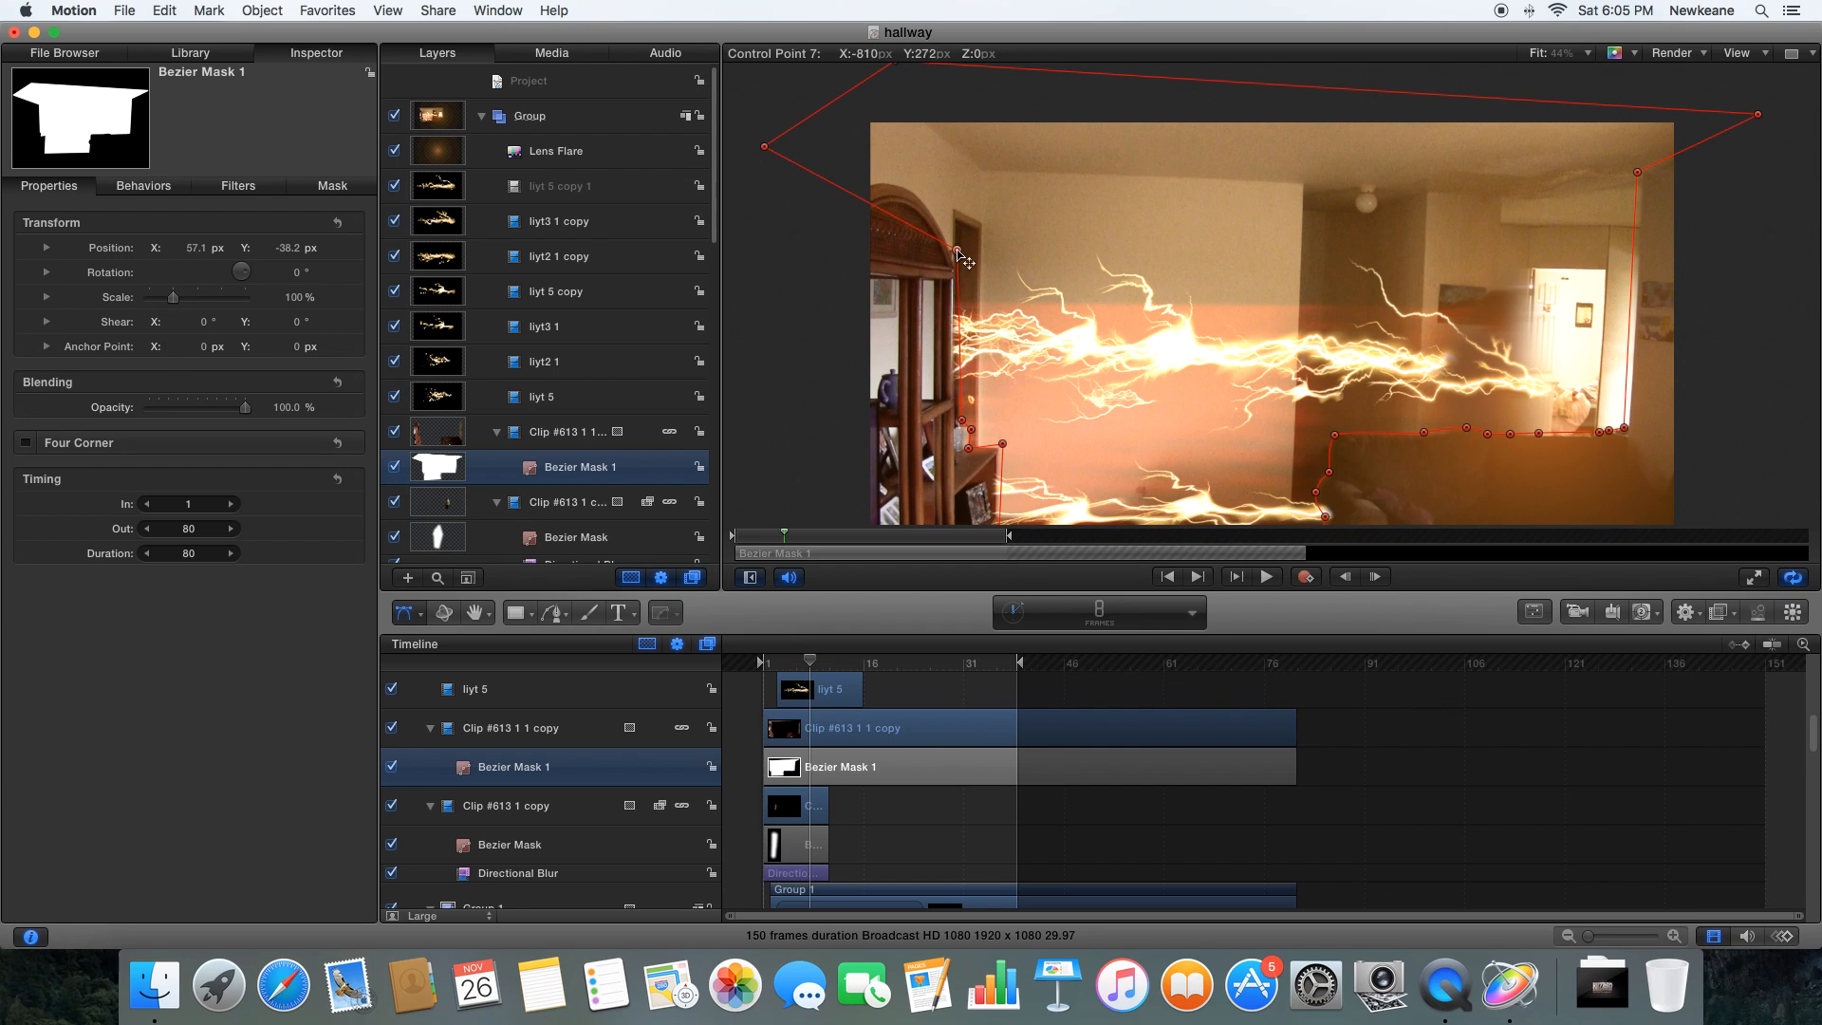
- Play back the animation to check the reshaped mask, and return to frame 8
{"action": "left_click", "coordinate": [844, 475]}
{"action": "left_click_drag", "start_coordinate": [810, 664], "coordinate": [929, 673]}
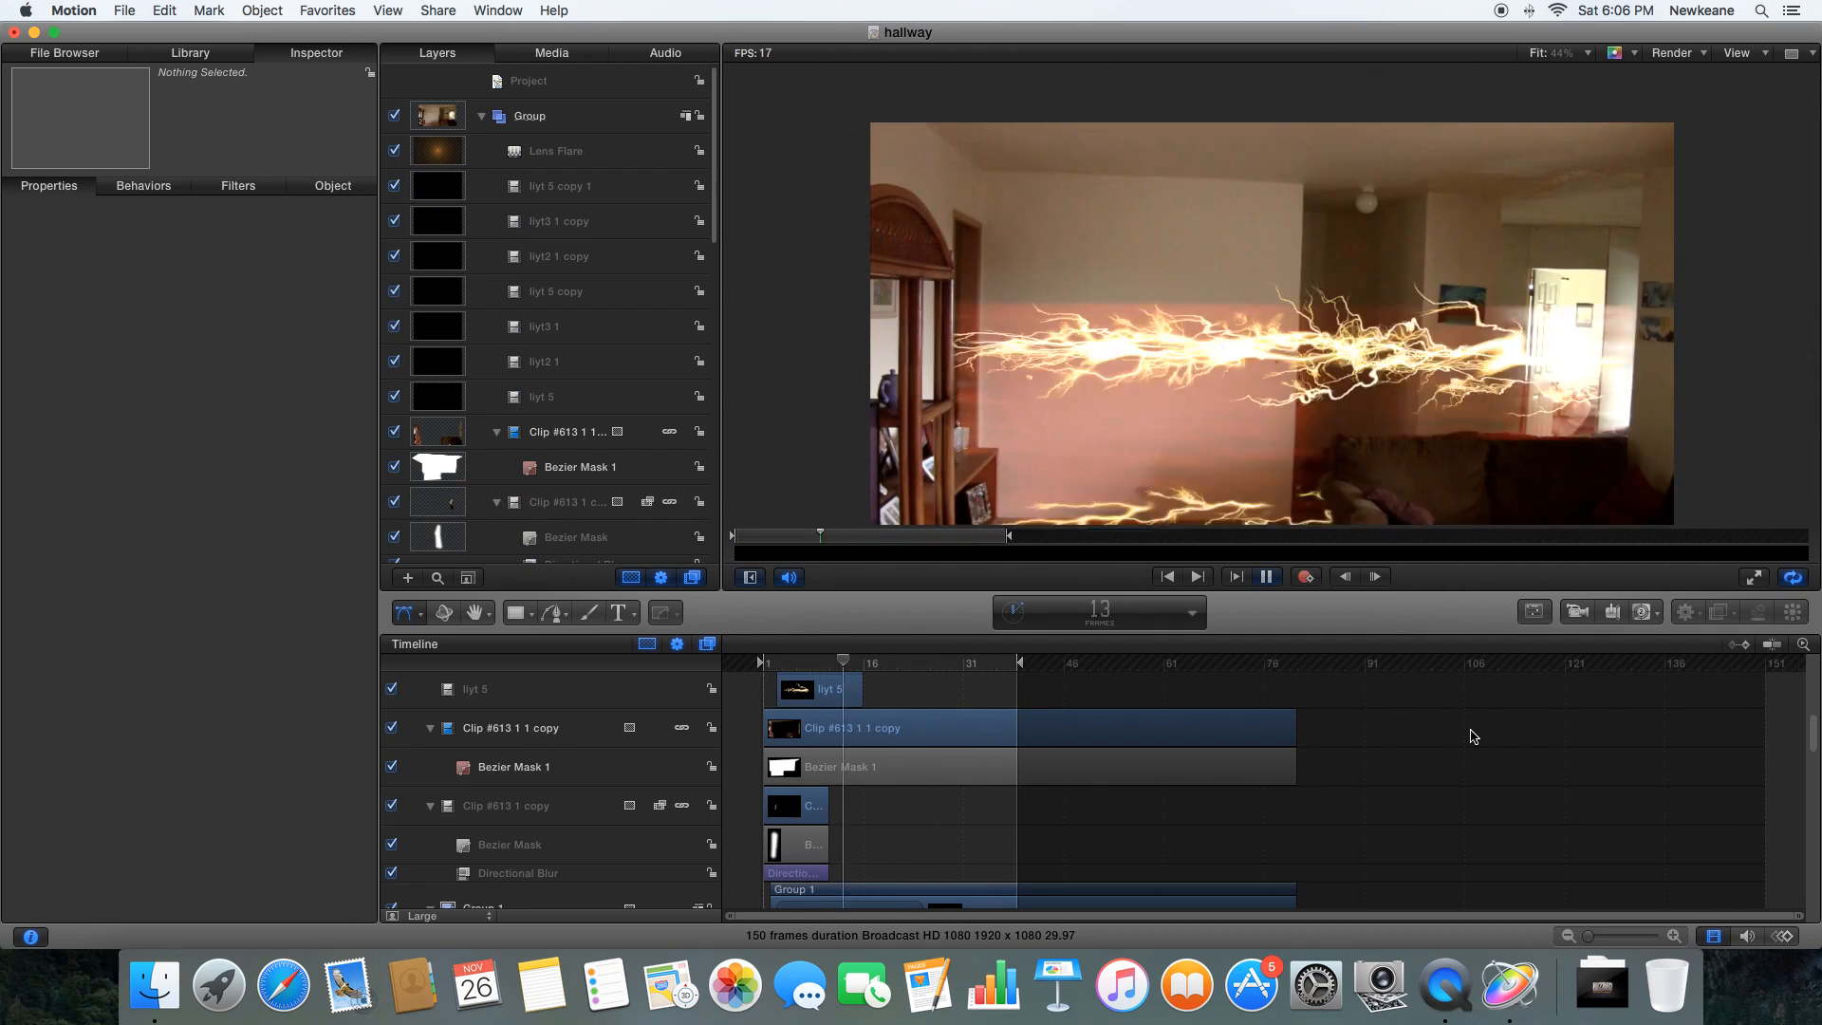
{"action": "left_click", "coordinate": [810, 674]}
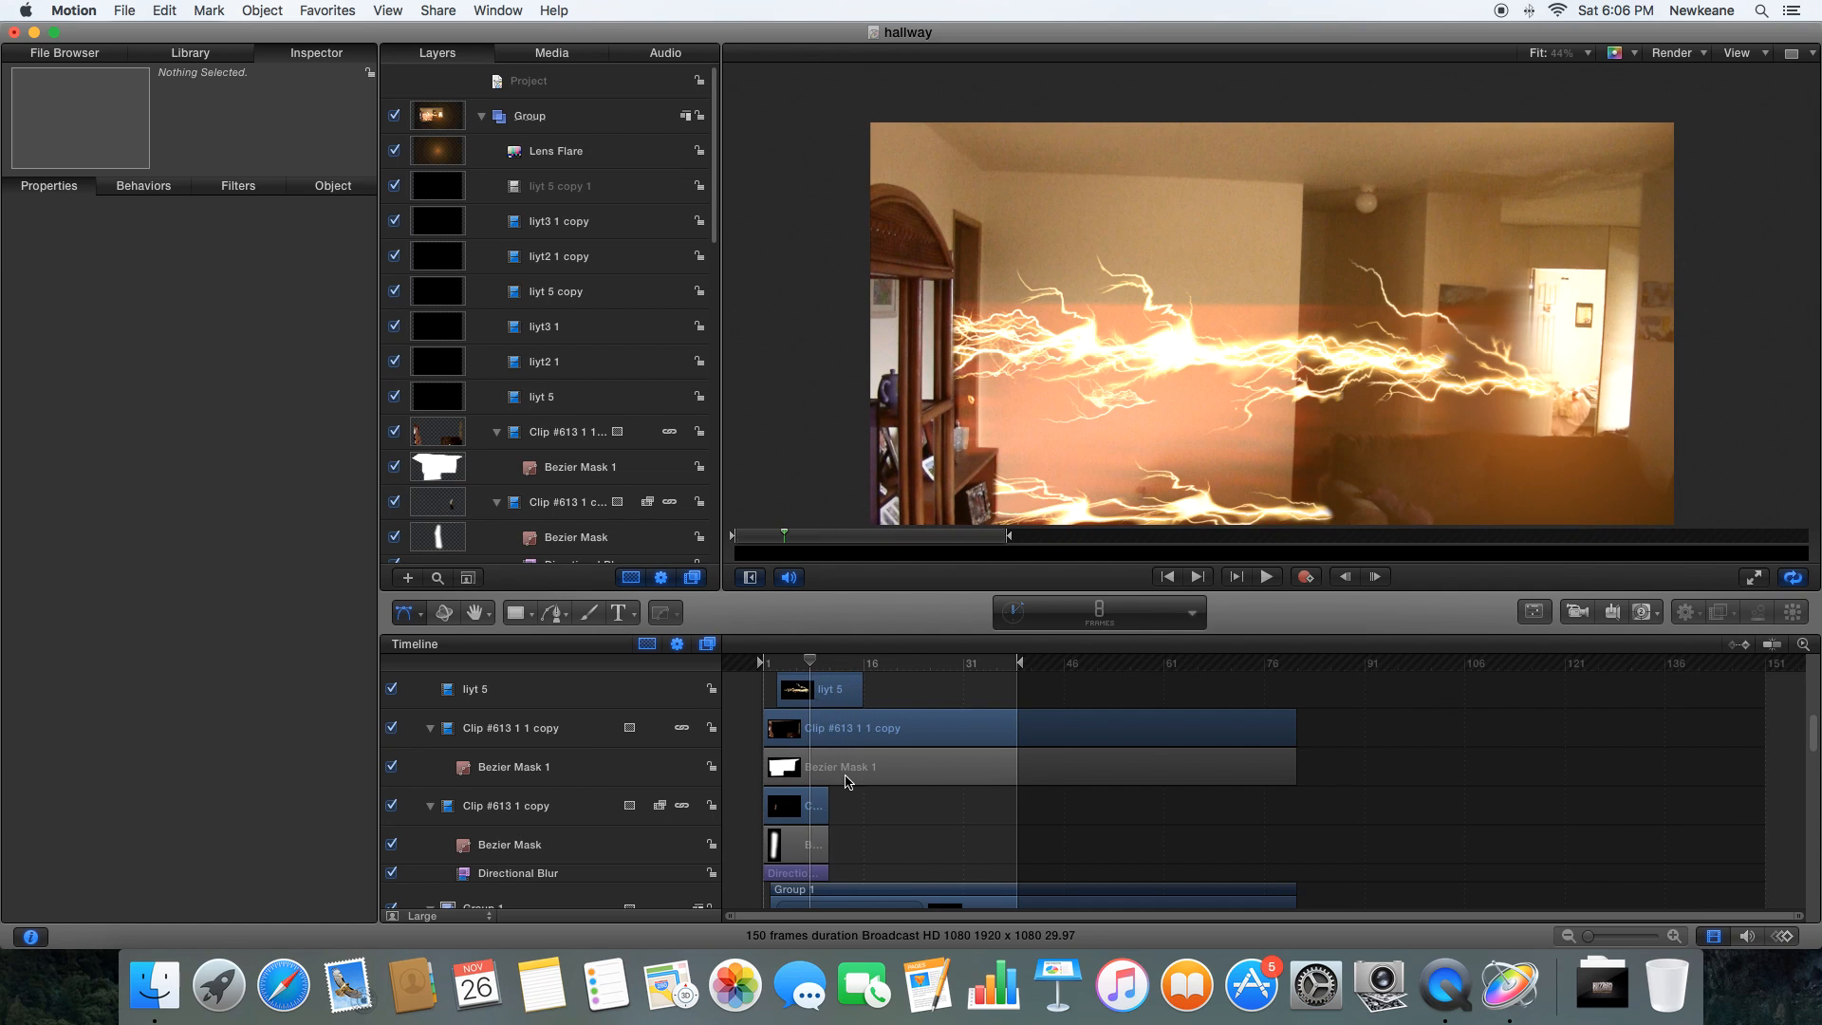
- Select the main Group in the timeline that holds the lens flare and lightning clips
{"action": "scroll", "coordinate": [853, 786], "scroll_direction": "up", "scroll_amount": 5}
{"action": "left_click", "coordinate": [394, 740]}
{"action": "left_click", "coordinate": [394, 740]}
{"action": "left_click", "coordinate": [553, 822]}
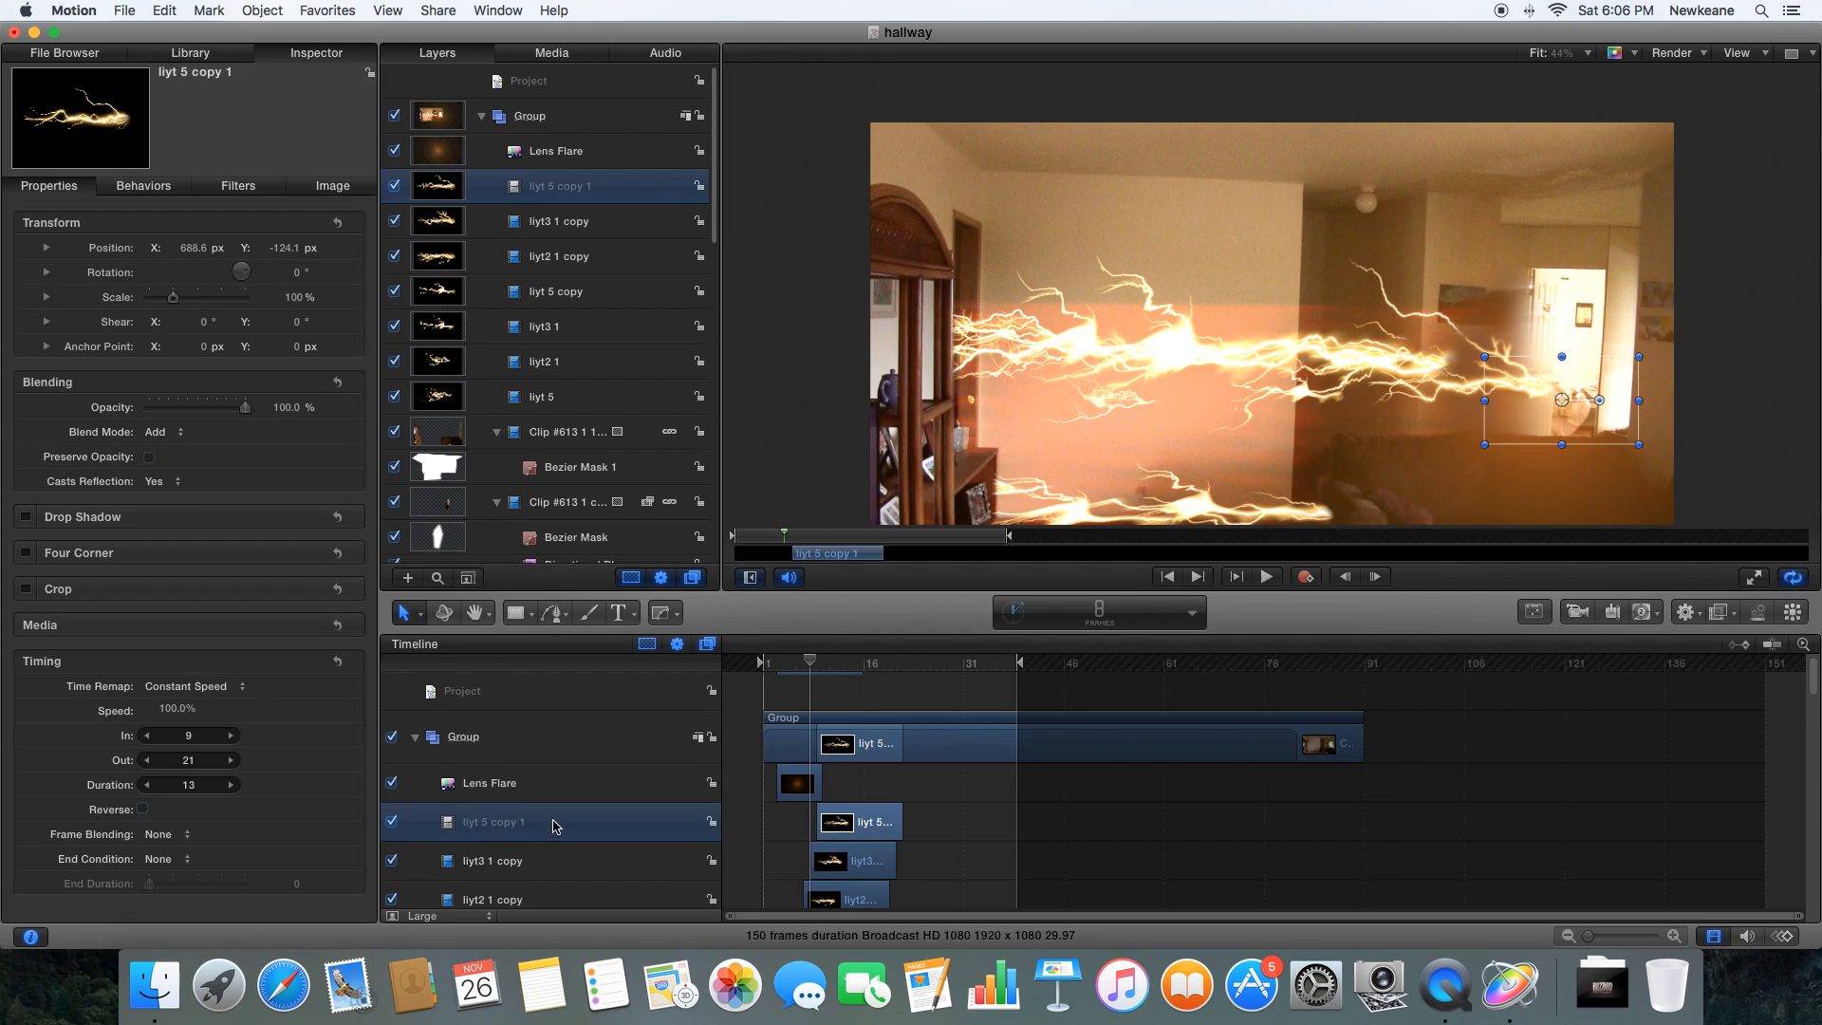
{"action": "left_click", "coordinate": [522, 740]}
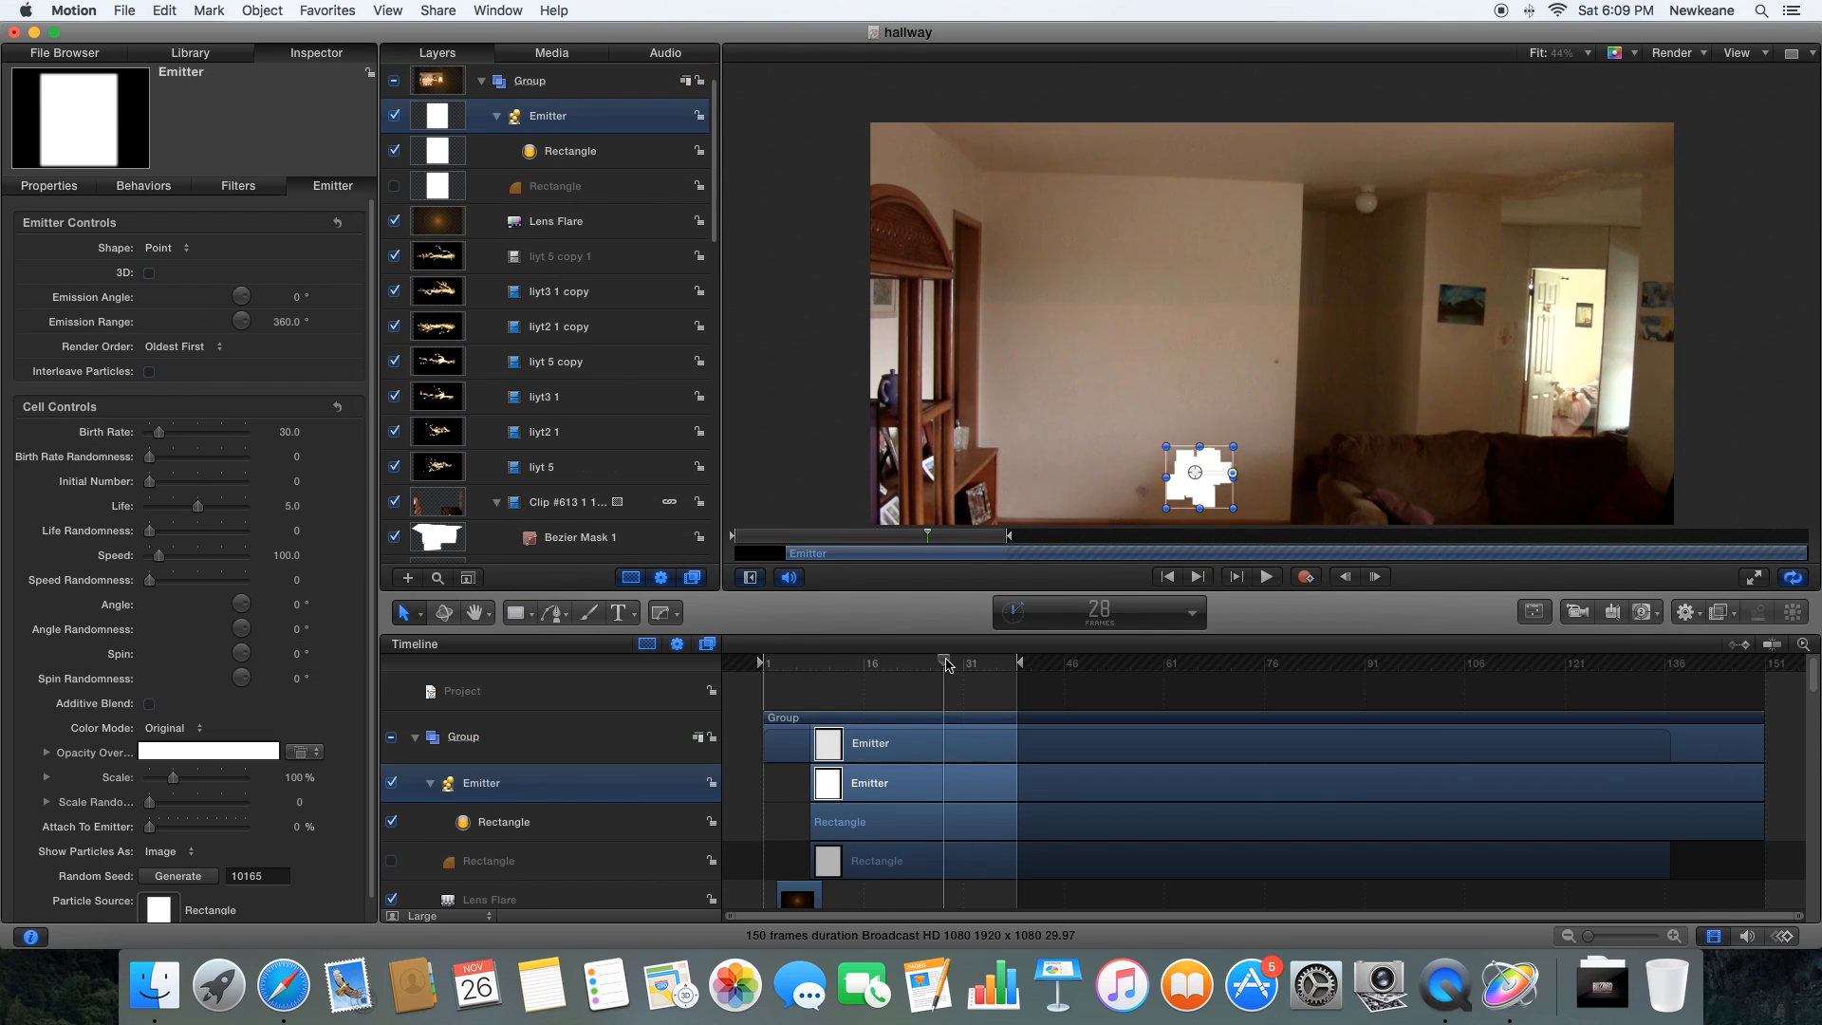
- Raise the rectangle Emitter's particle speed to 2294 and scrub through the frames to check the burst
{"action": "left_click_drag", "start_coordinate": [159, 555], "coordinate": [245, 555]}
{"action": "left_click_drag", "start_coordinate": [996, 661], "coordinate": [967, 636]}
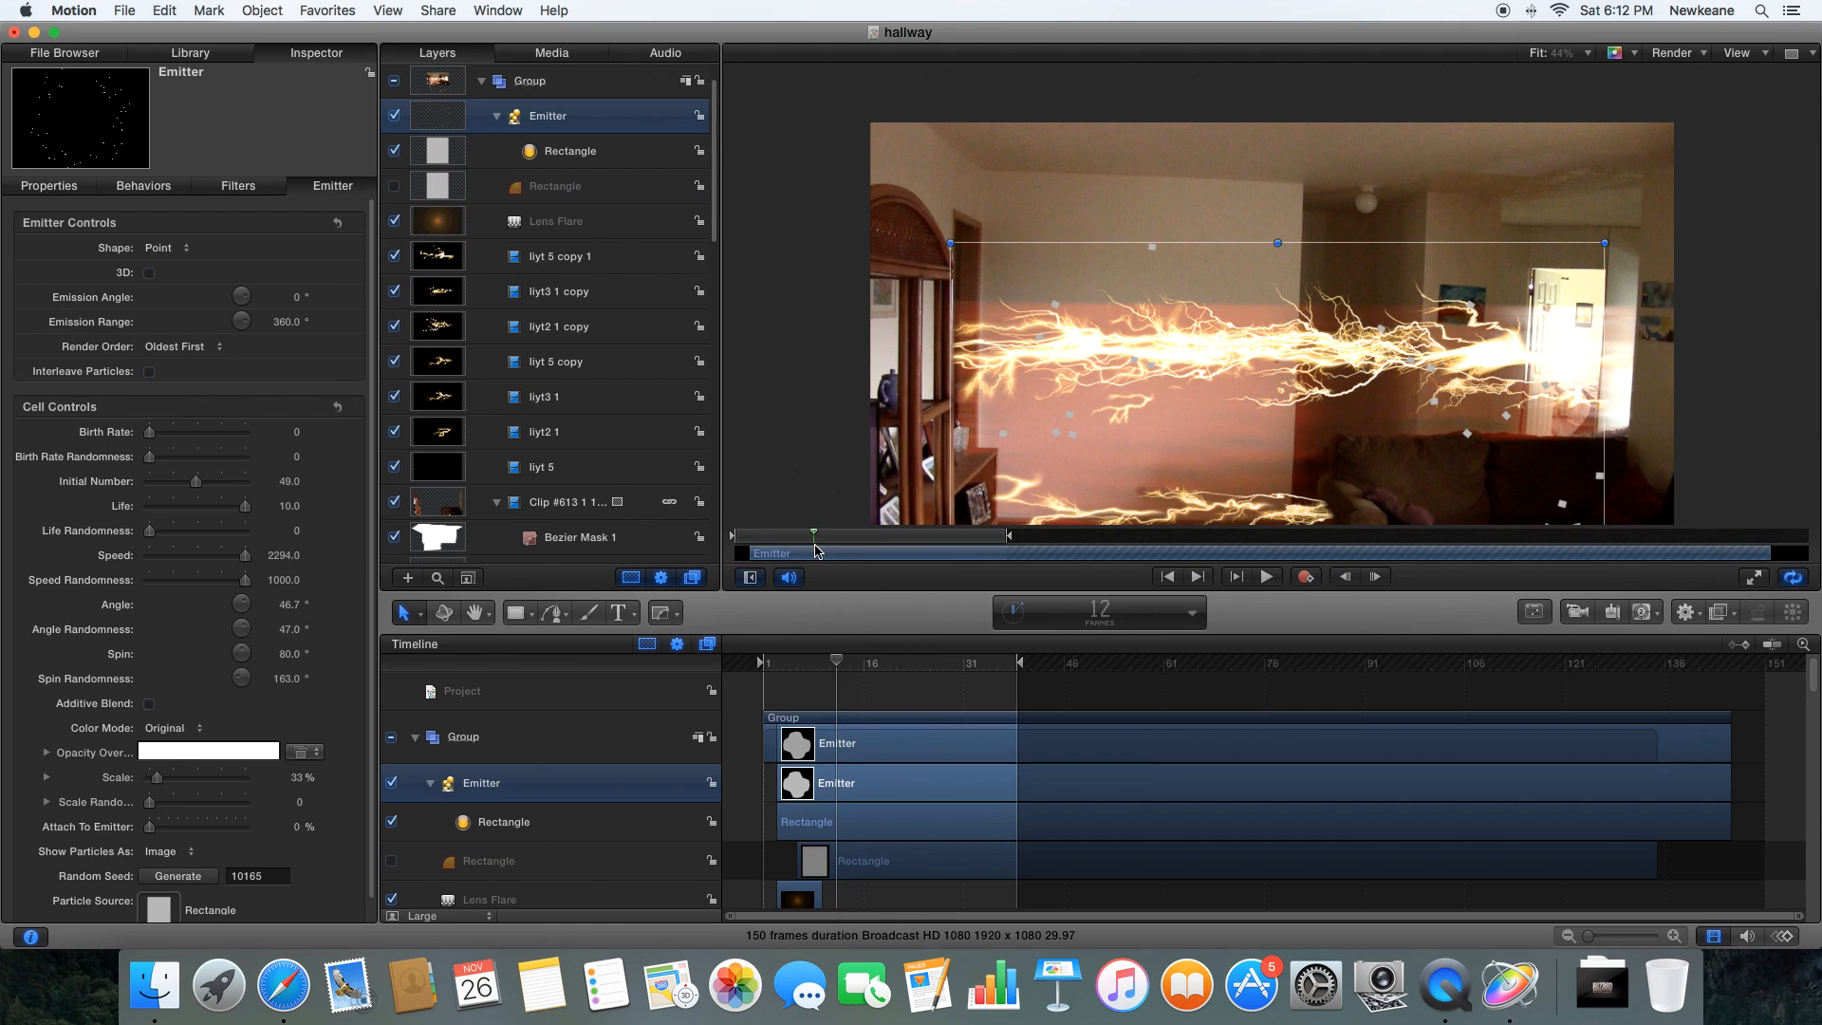
- Add a Defocus filter to the Emitter, play back the animation, and raise Speed Randomness to 1998
{"action": "left_click", "coordinate": [1687, 613]}
{"action": "left_click", "coordinate": [1557, 646]}
{"action": "left_click", "coordinate": [876, 796]}
{"action": "key", "text": "space"}
{"action": "left_click_drag", "start_coordinate": [284, 580], "coordinate": [284, 555]}
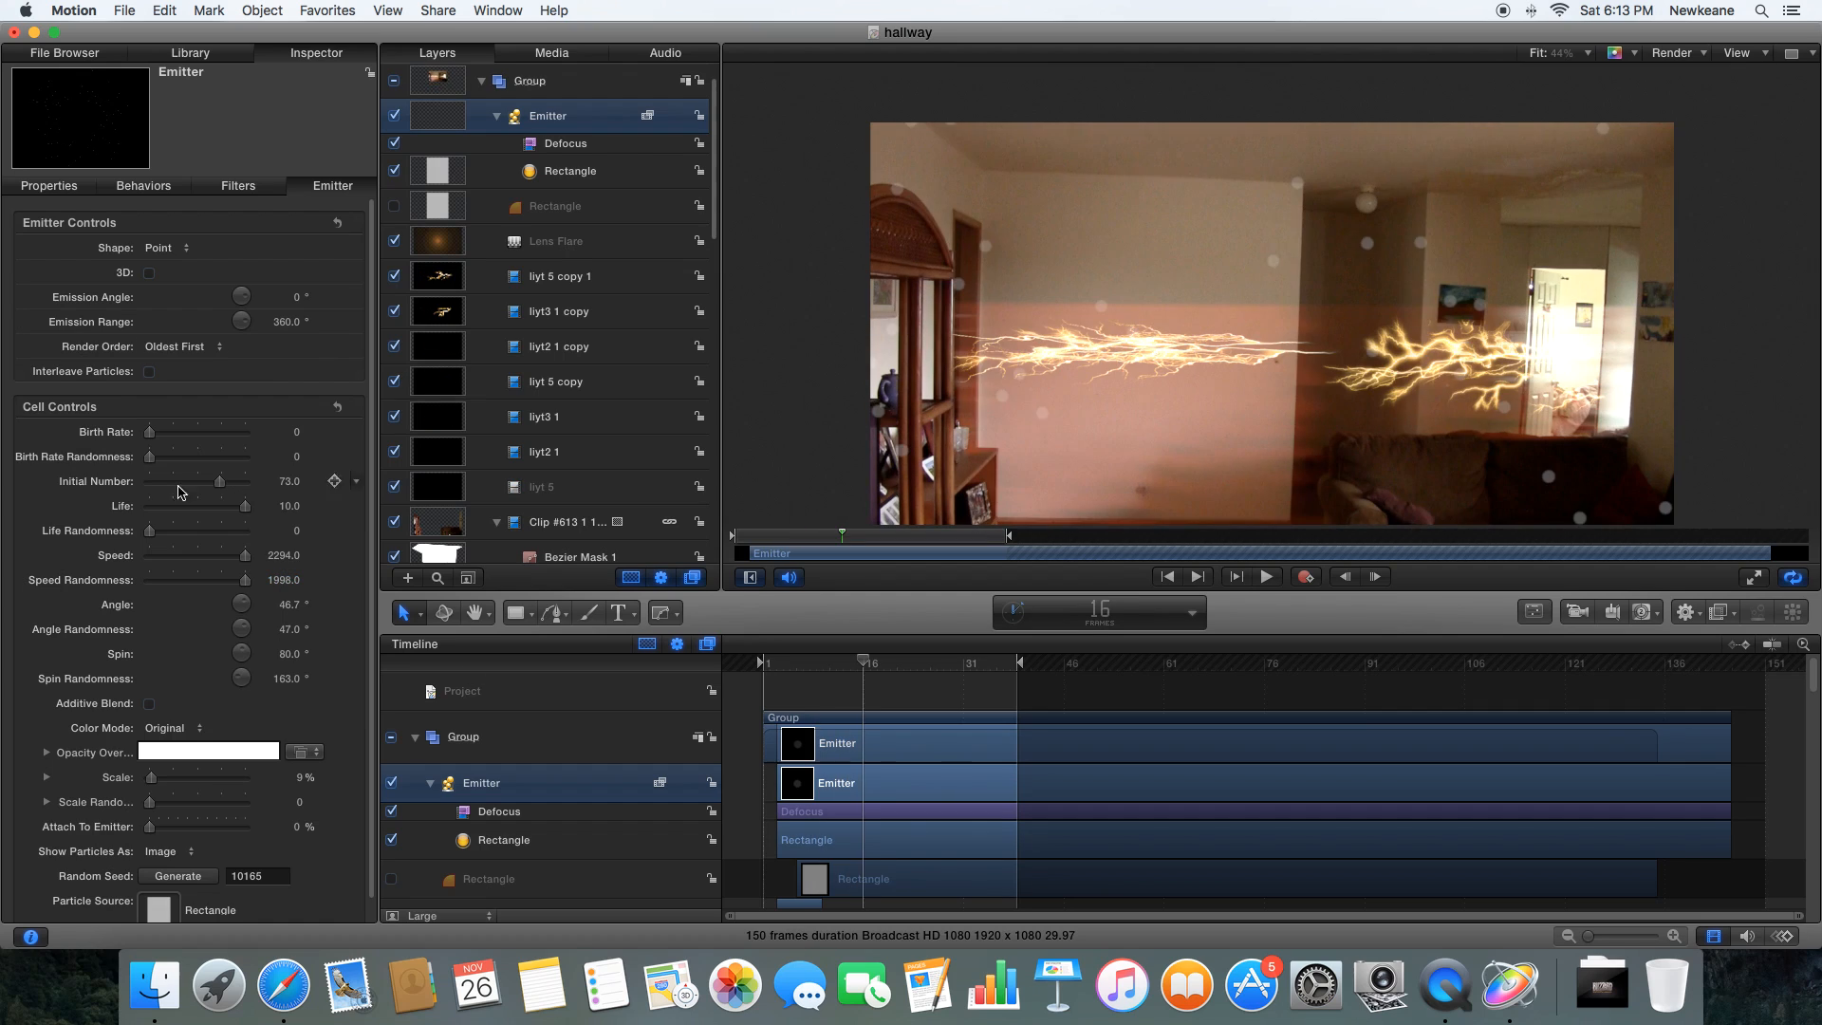
- Make the Emitter 3D, set its Scale Randomness to 131, and scrub through the particle burst
{"action": "left_click", "coordinate": [149, 273]}
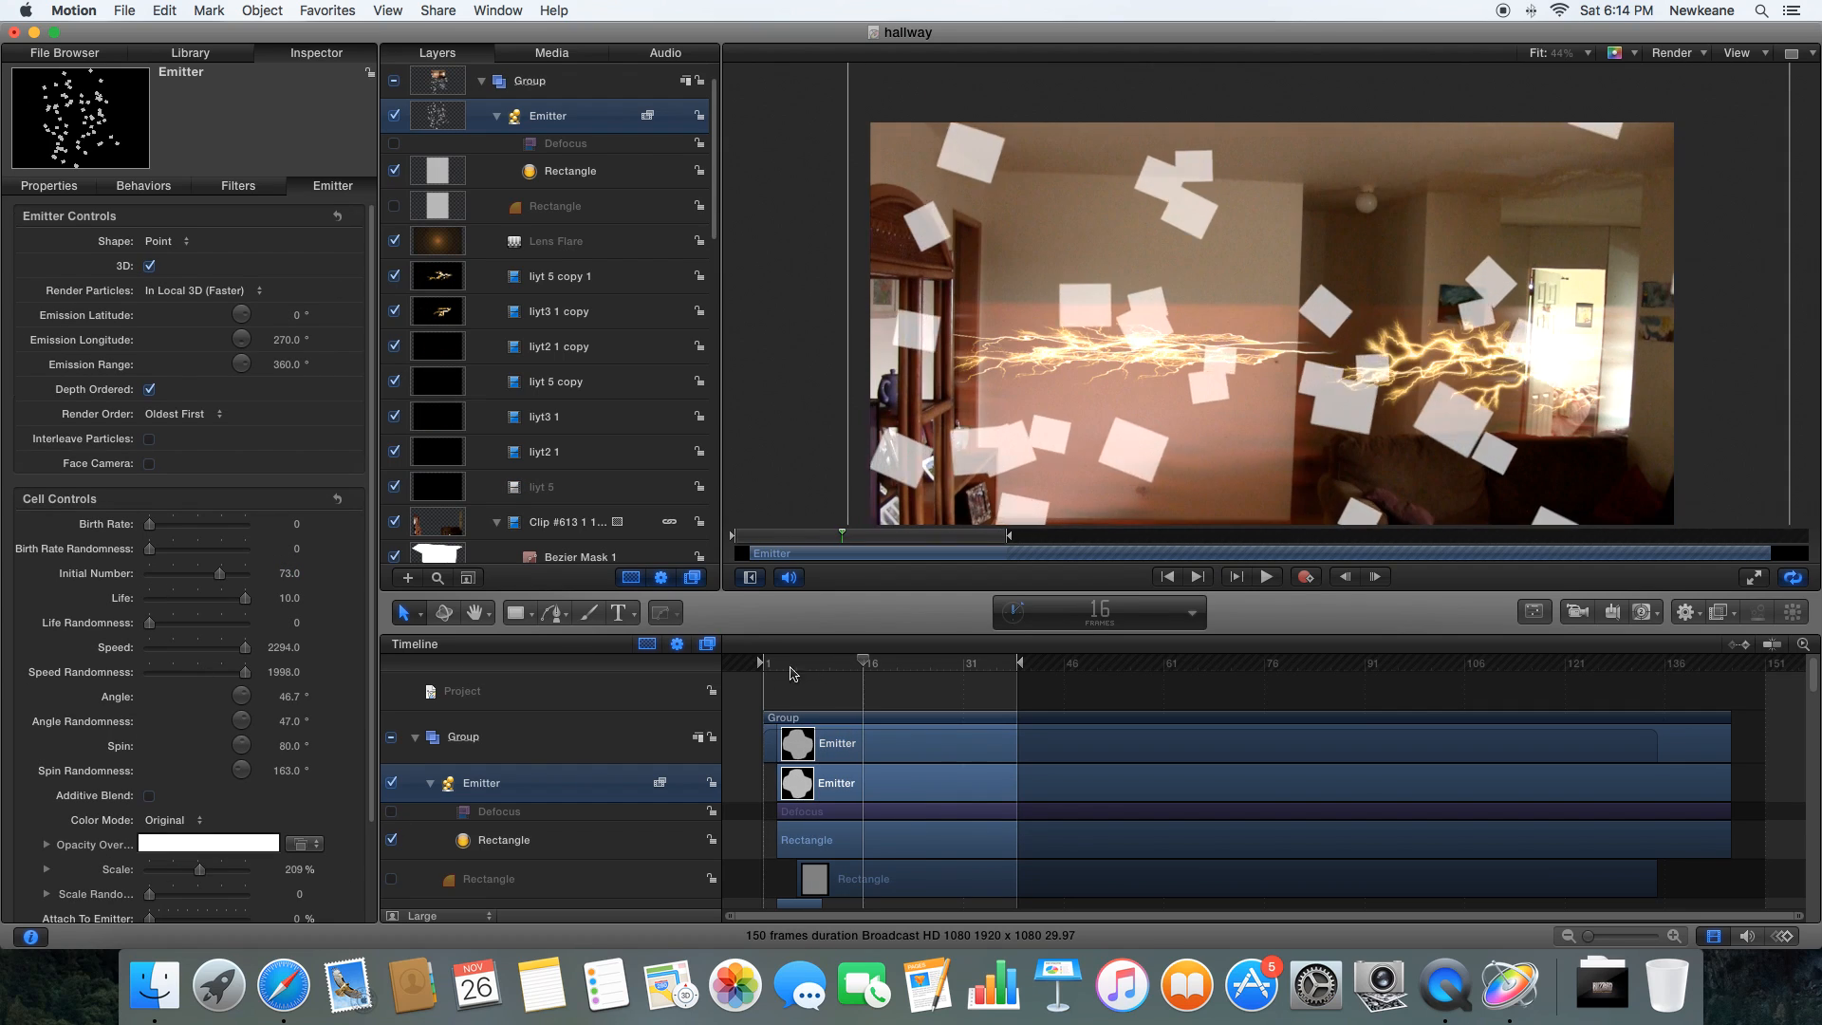
{"action": "left_click_drag", "start_coordinate": [191, 895], "coordinate": [213, 900]}
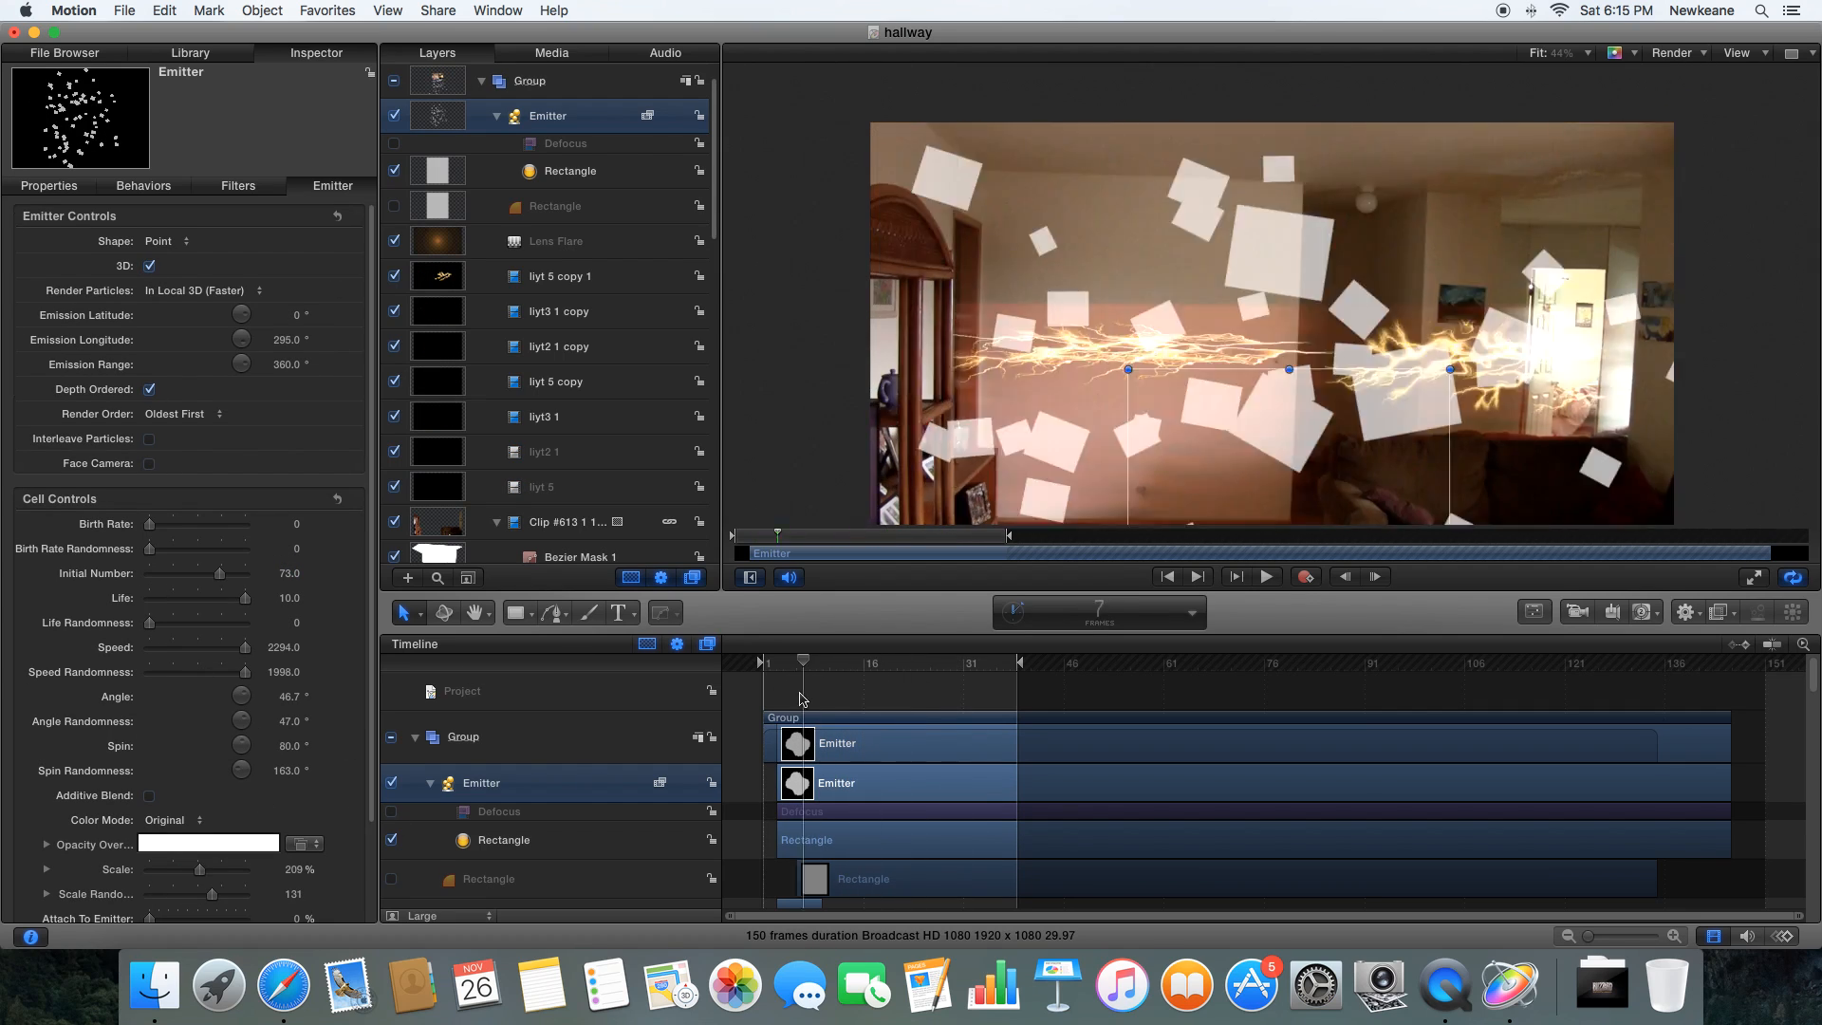
{"action": "left_click_drag", "start_coordinate": [810, 662], "coordinate": [899, 665]}
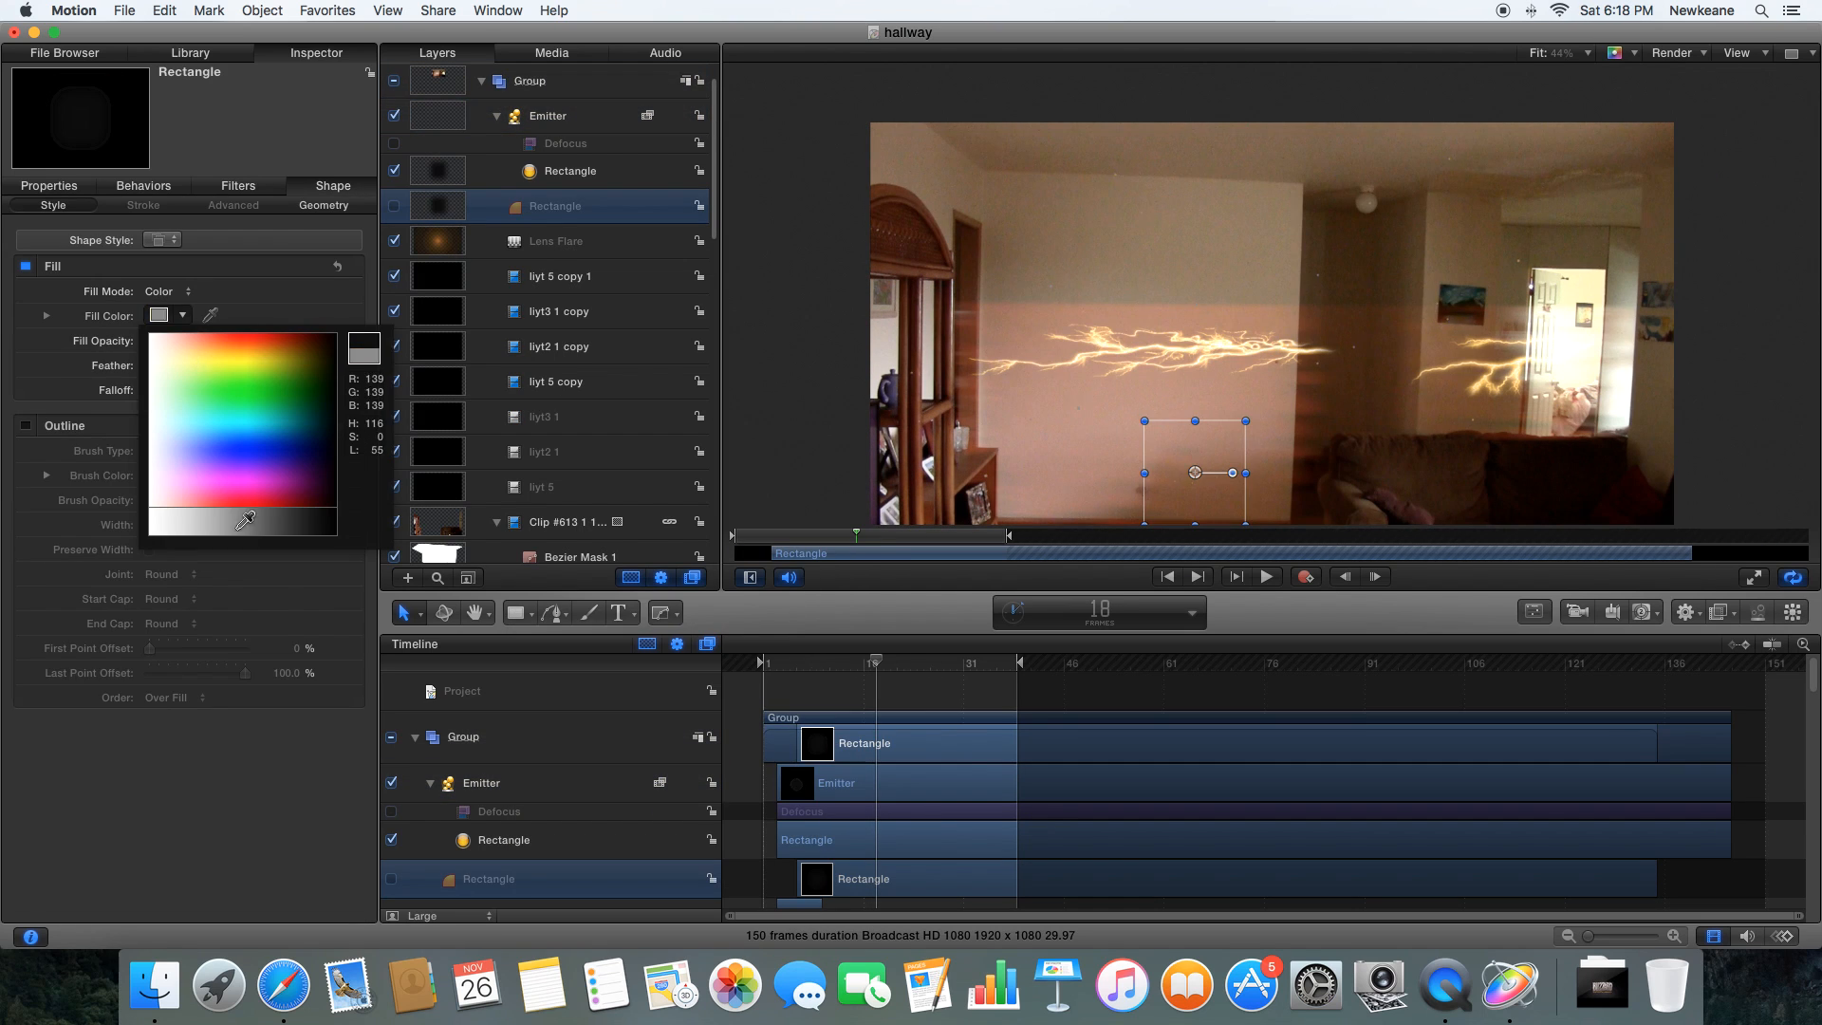
- Darken the source Rectangle's fill color to a near-black grey and scrub back to check the particles
{"action": "left_click", "coordinate": [317, 520]}
{"action": "left_click_drag", "start_coordinate": [876, 662], "coordinate": [825, 674]}
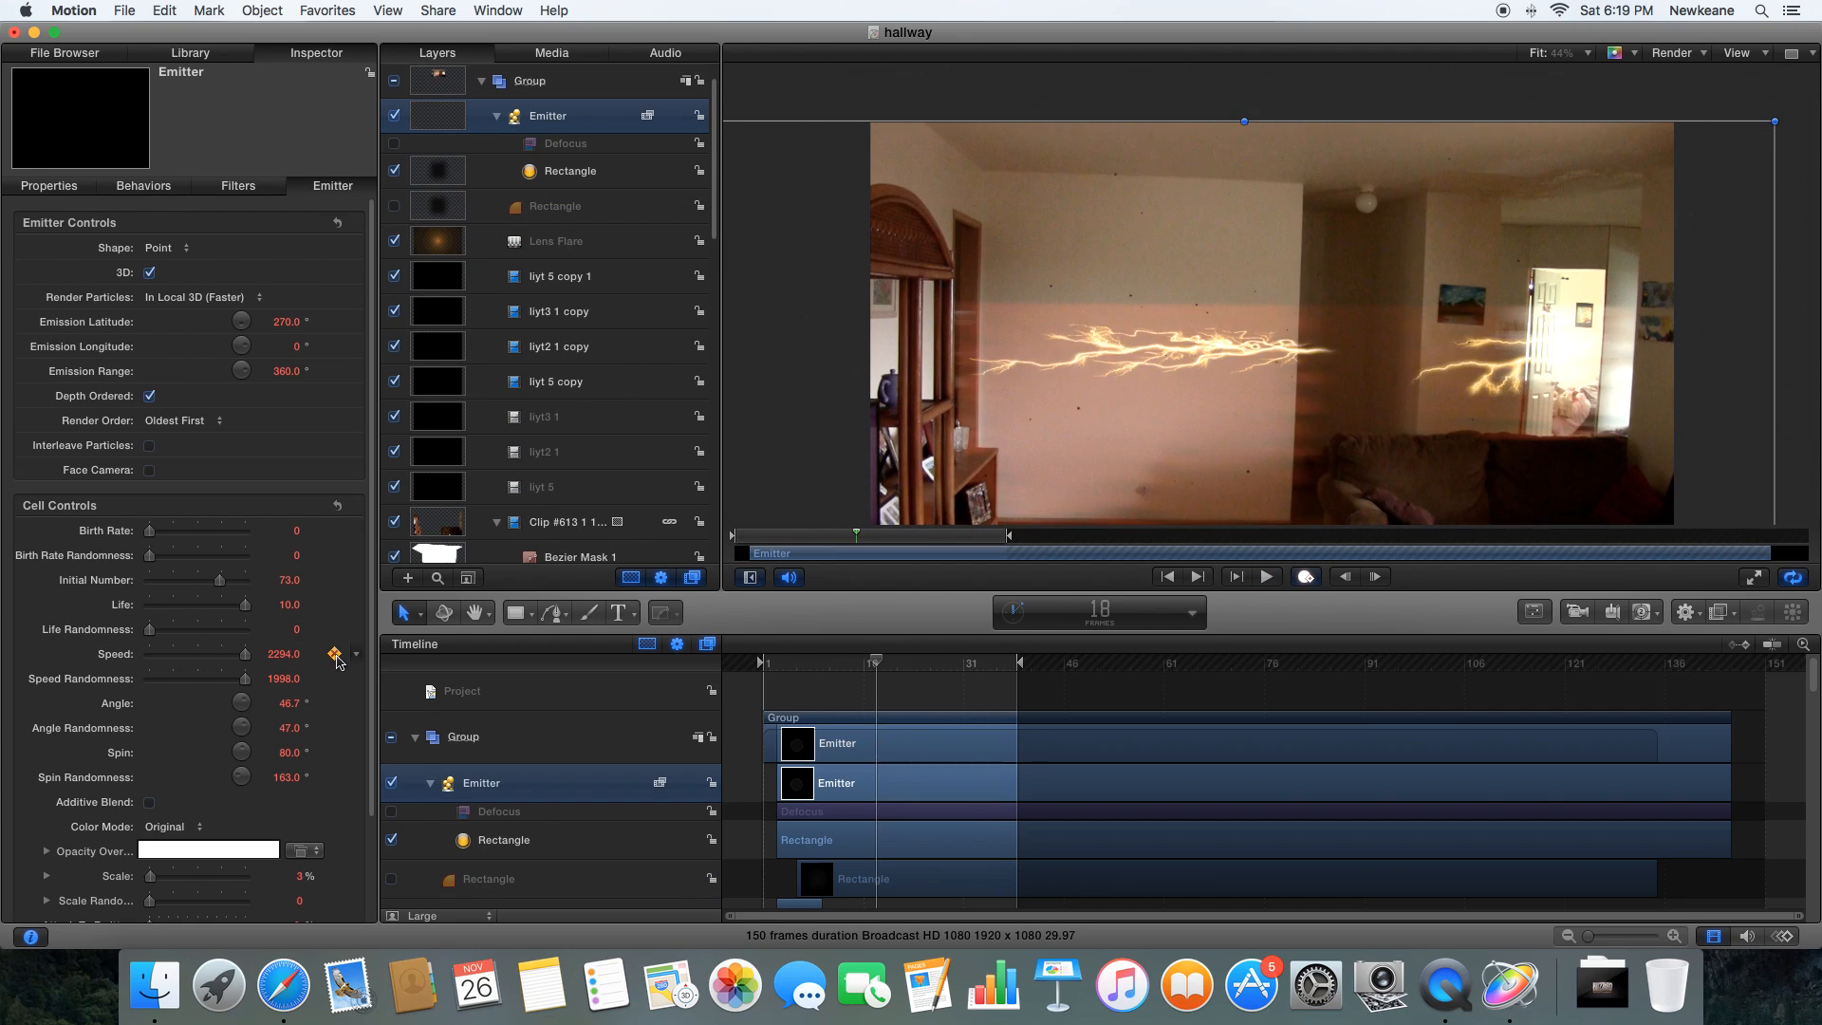